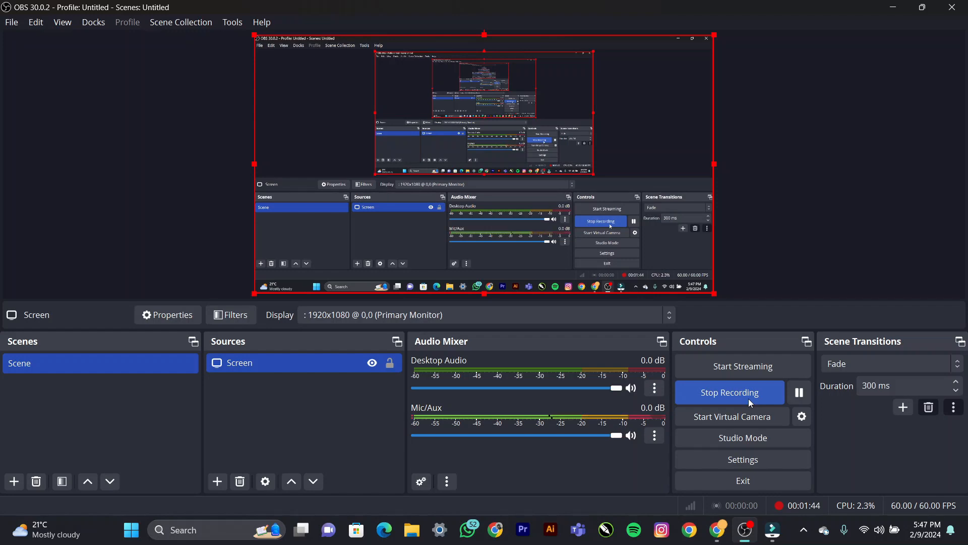
Step: Switch to Filmora and examine the project's video, title, effect and audio tracks in the timeline
left_click(772, 529)
left_click_drag(112, 356, 374, 359)
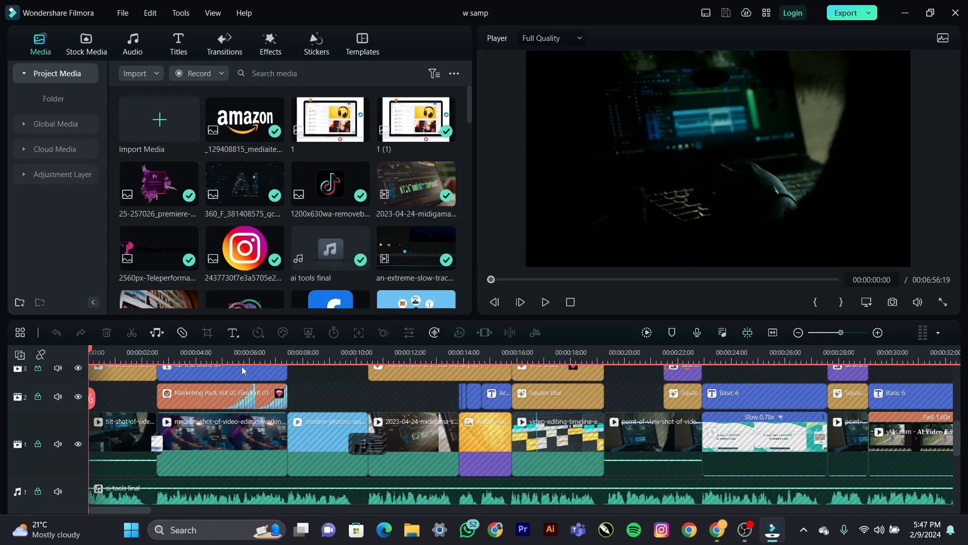
scroll(201, 386, "up", 5)
scroll(201, 389, "up", 3)
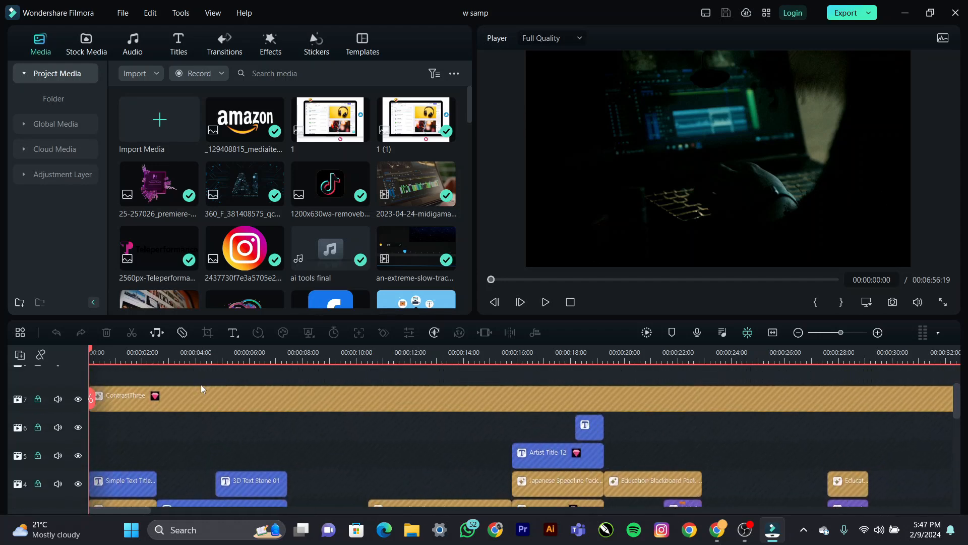
scroll(200, 389, "down", 8)
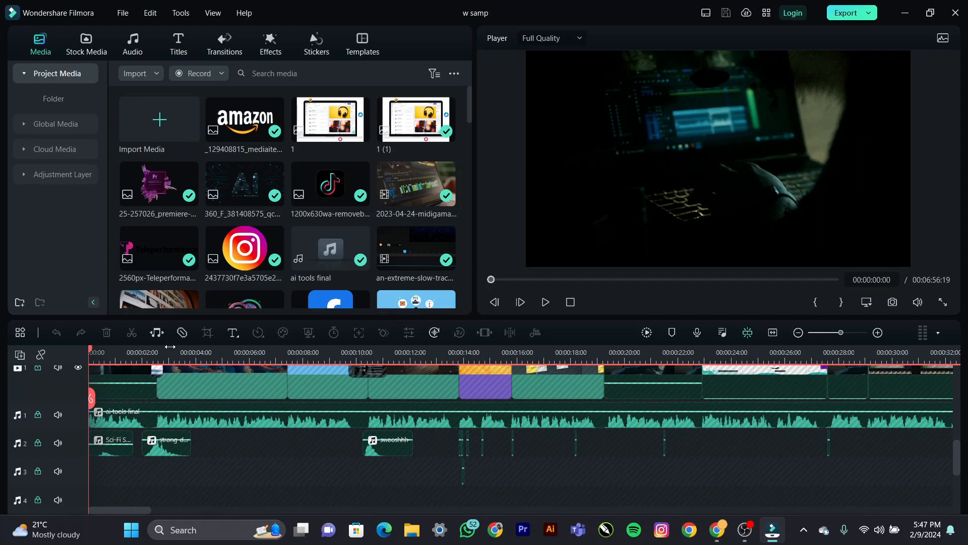
left_click(140, 359)
left_click_drag(135, 353, 75, 358)
scroll(179, 423, "up", 6)
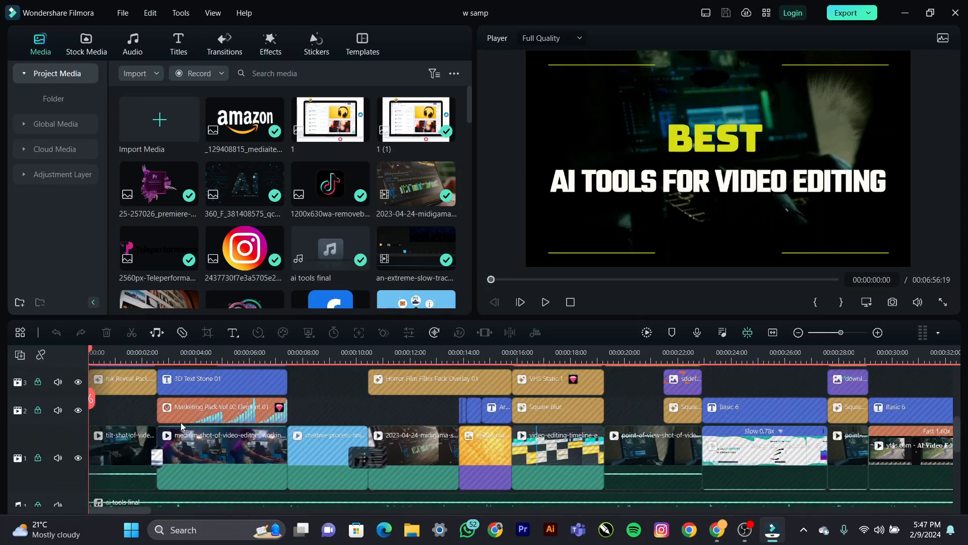
scroll(182, 426, "up", 2)
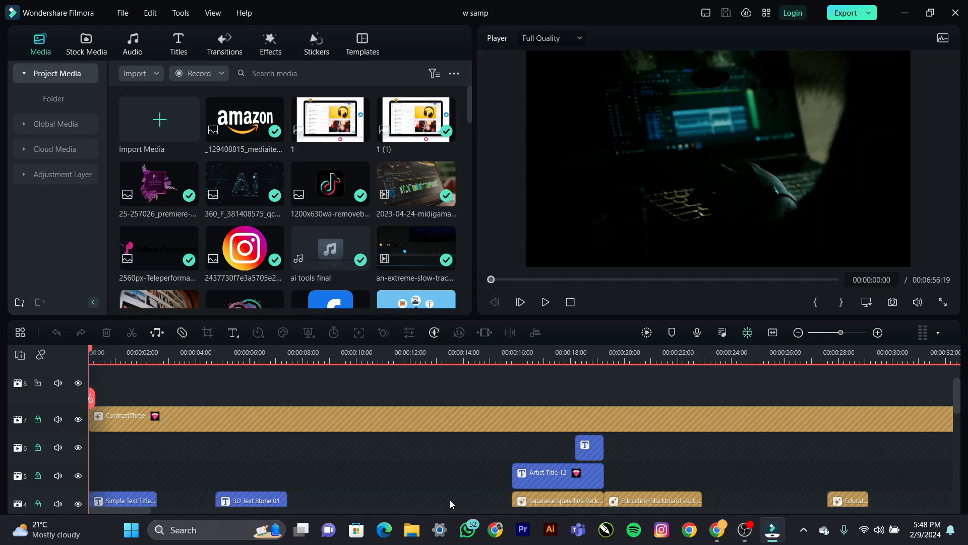
scroll(368, 437, "down", 3)
scroll(367, 436, "up", 3)
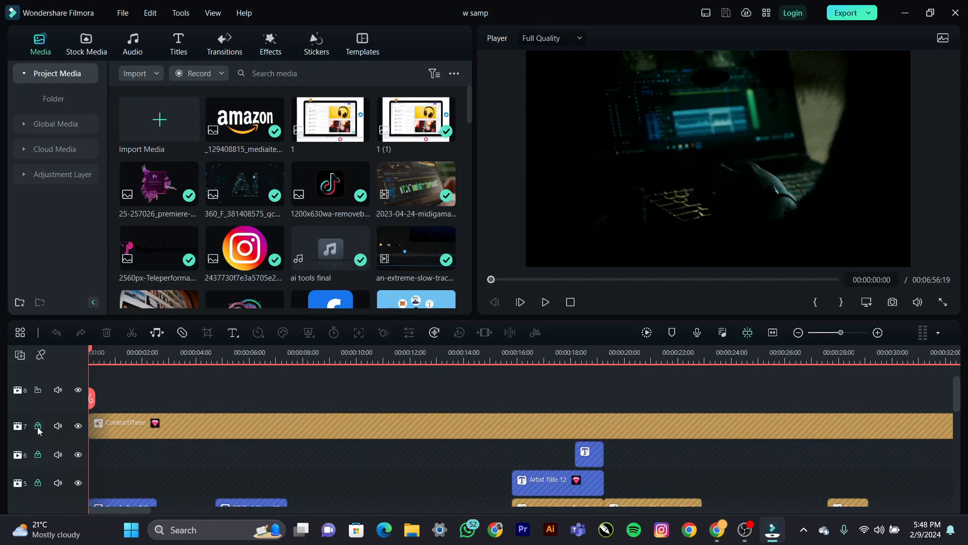
scroll(172, 462, "down", 3)
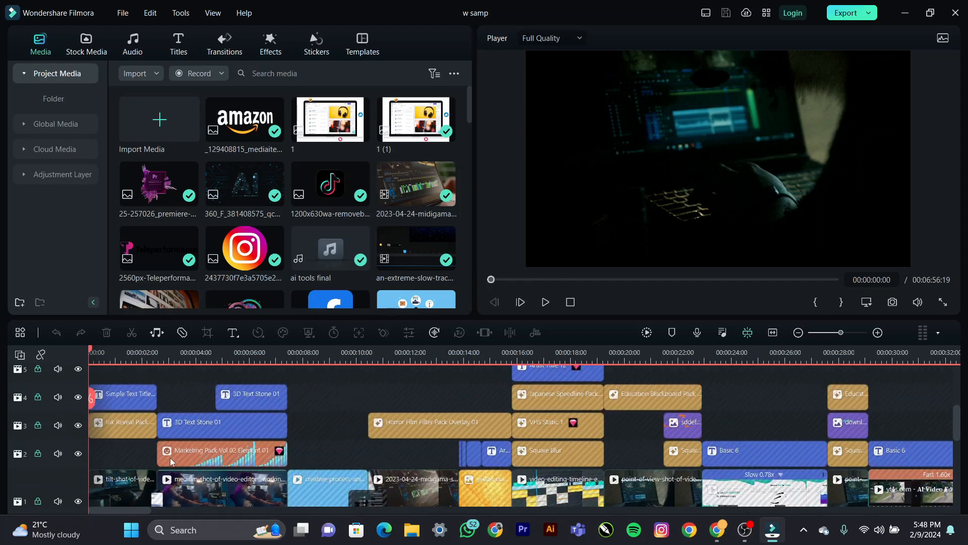
scroll(171, 461, "down", 2)
scroll(171, 459, "down", 3)
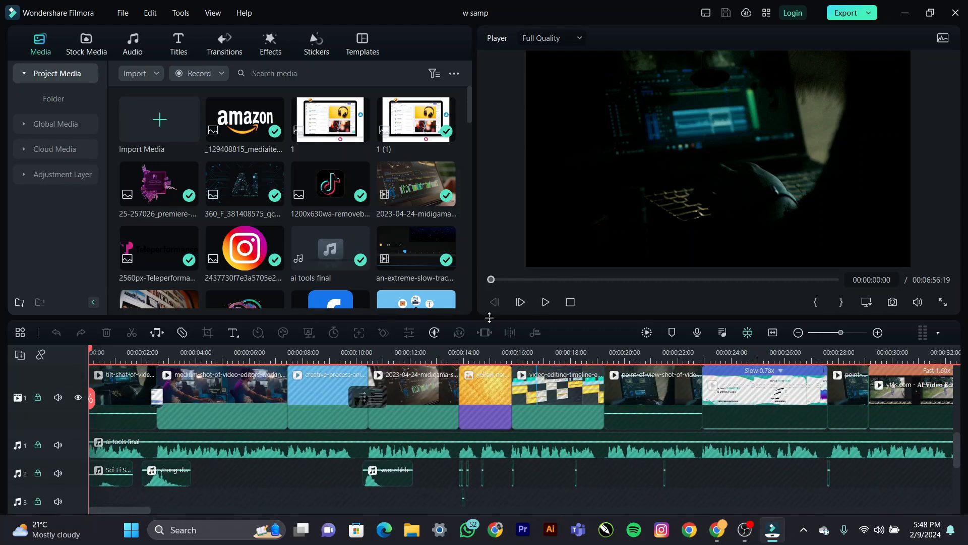
Step: Enlarge the timeline area and magnify the opening seconds to examine the clips stacked on each track
left_click_drag(491, 317, 493, 214)
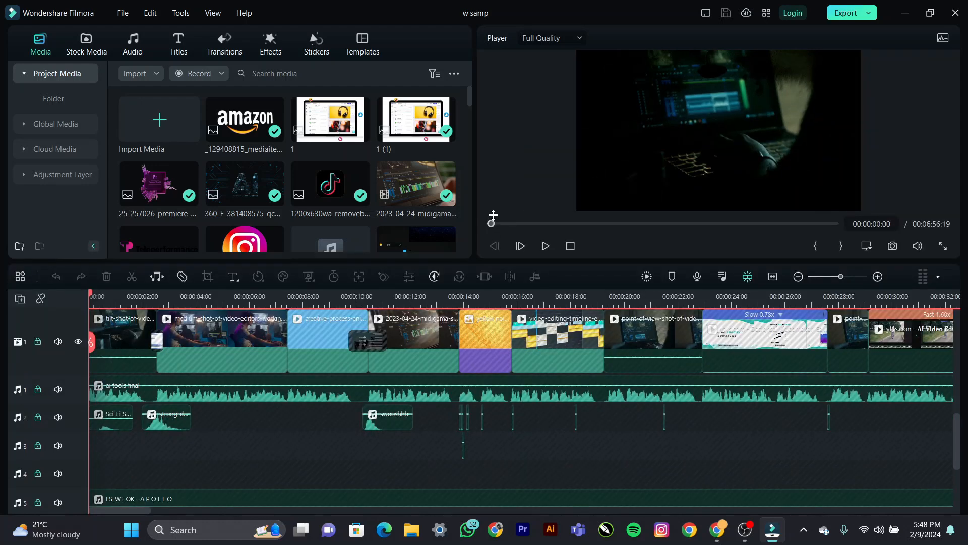
scroll(356, 395, "up", 6)
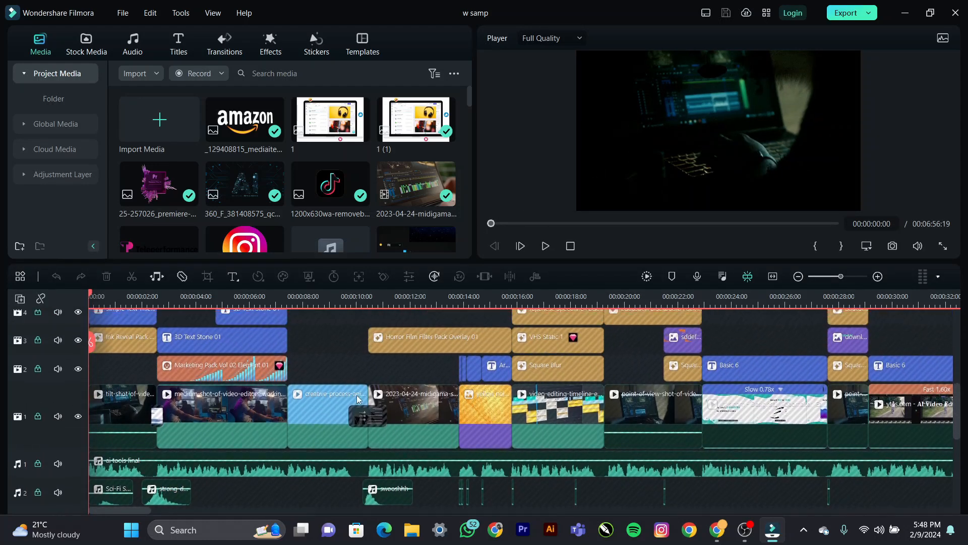
scroll(356, 395, "up", 5)
scroll(356, 395, "down", 10)
scroll(356, 395, "up", 5)
scroll(356, 395, "up", 3)
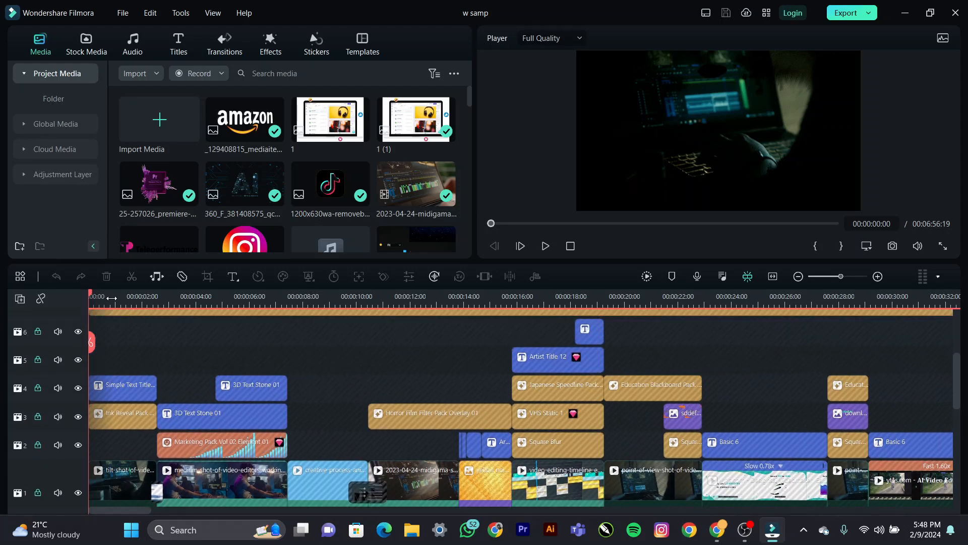
left_click_drag(124, 297, 284, 296)
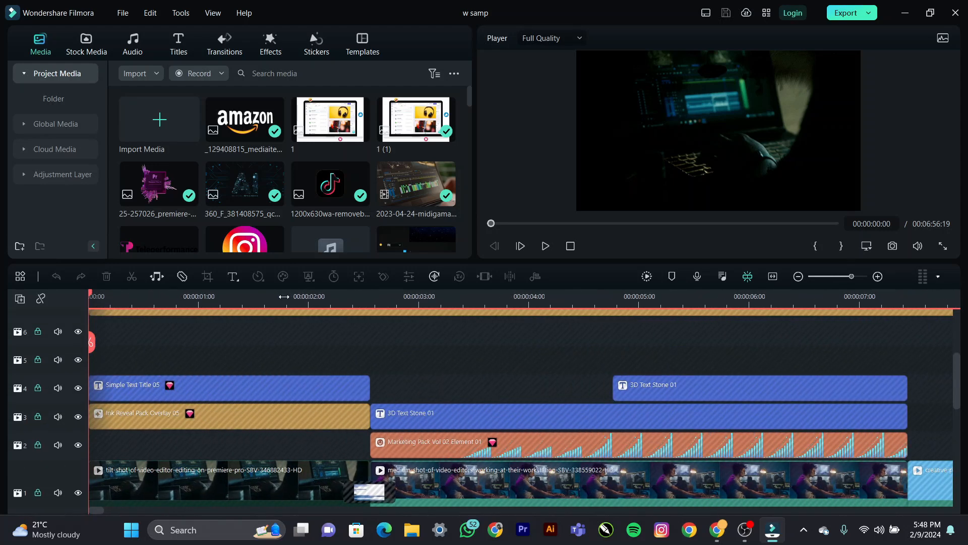
scroll(260, 364, "down", 3)
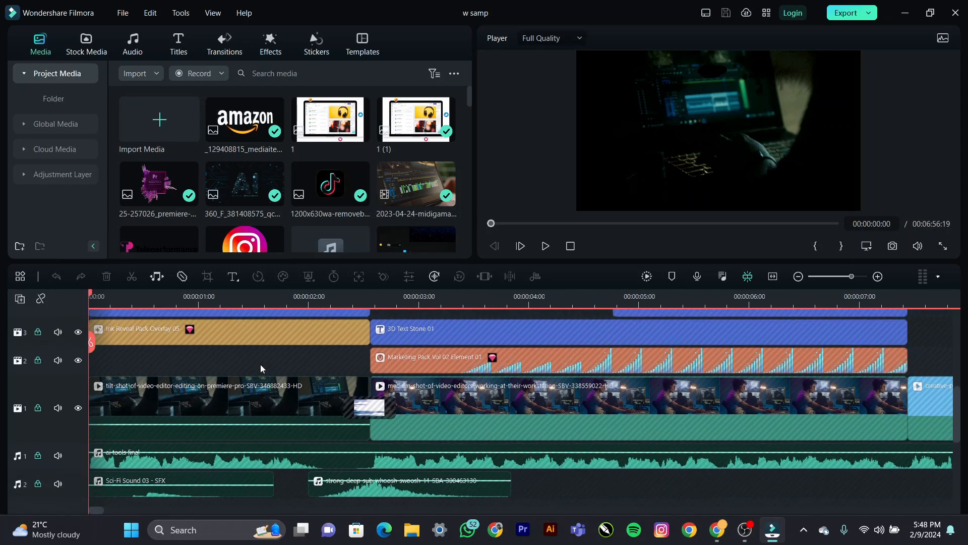
scroll(260, 364, "up", 2)
scroll(261, 364, "down", 1)
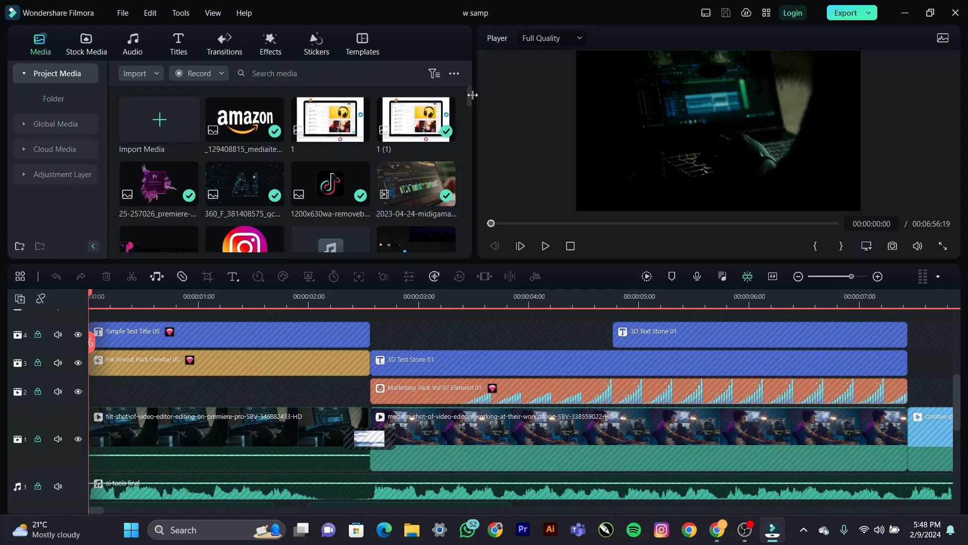
Step: Look through the imported project media down to its last items and review the available project file commands
left_click_drag(468, 96, 464, 276)
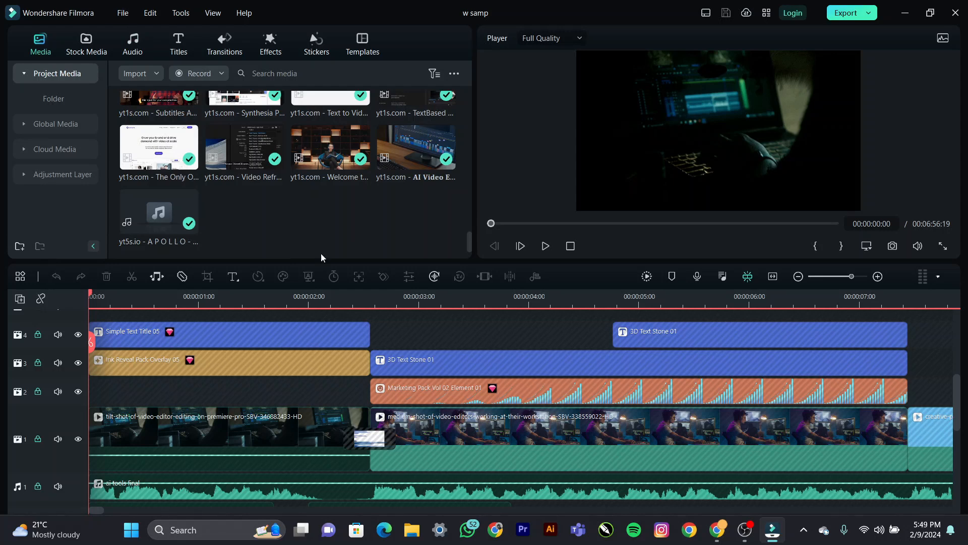
left_click(123, 13)
mouse_move(207, 35)
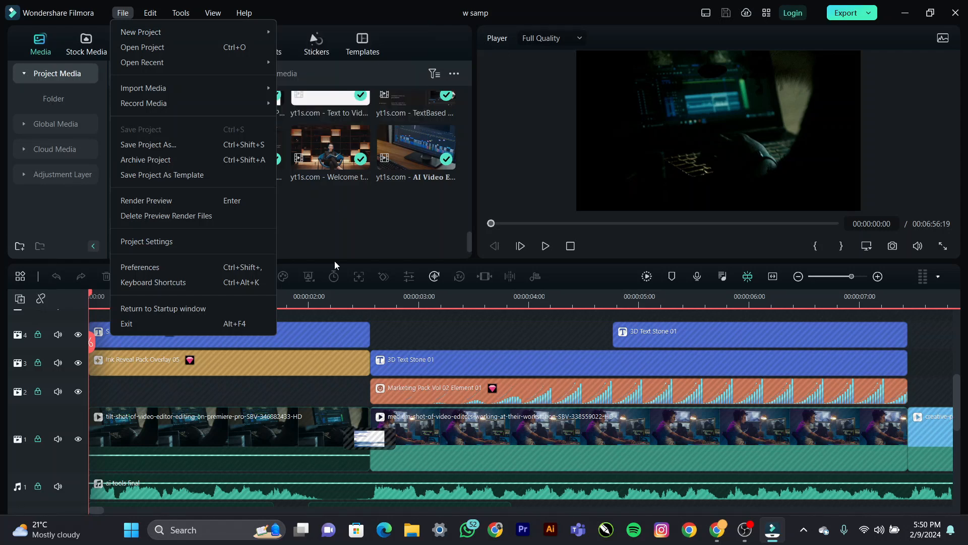
left_click(323, 235)
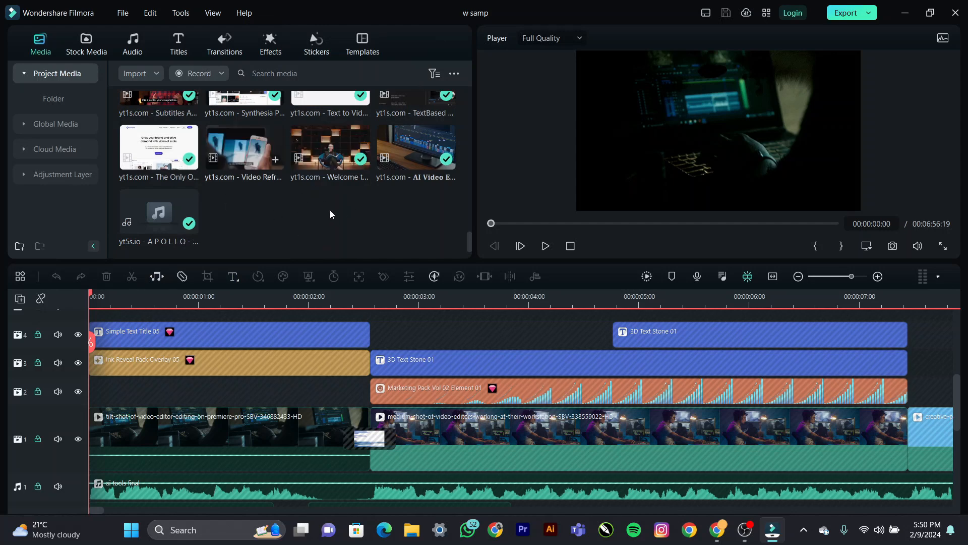
scroll(323, 169, "up", 1)
scroll(323, 170, "up", 5)
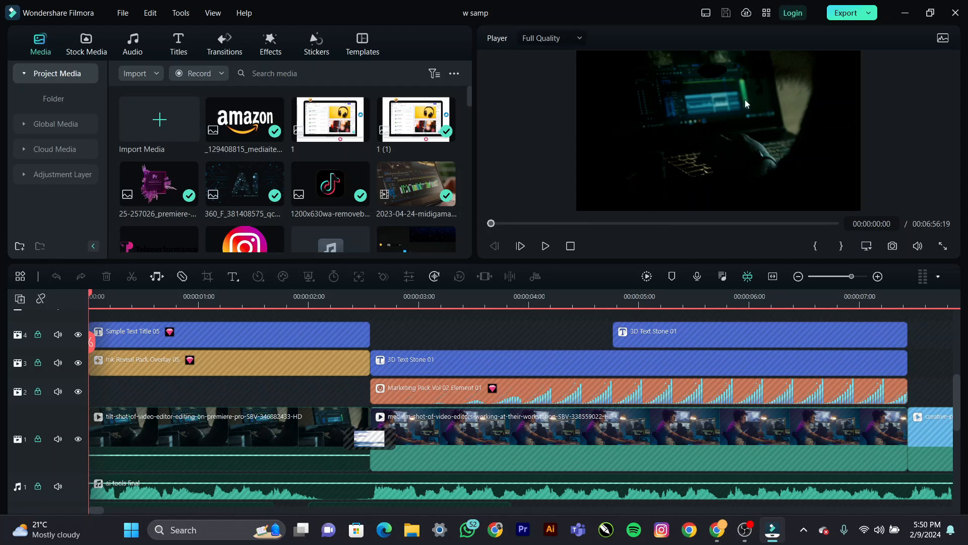
Step: Play part of the 2023-04-24-midigama video from the project media and pause it
left_click(408, 176)
key("space")
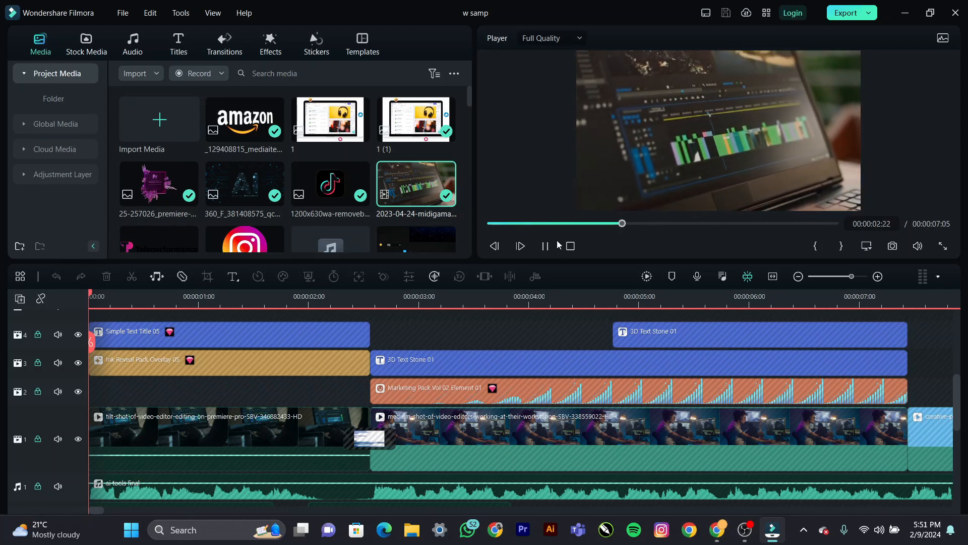
left_click(545, 246)
left_click(446, 196)
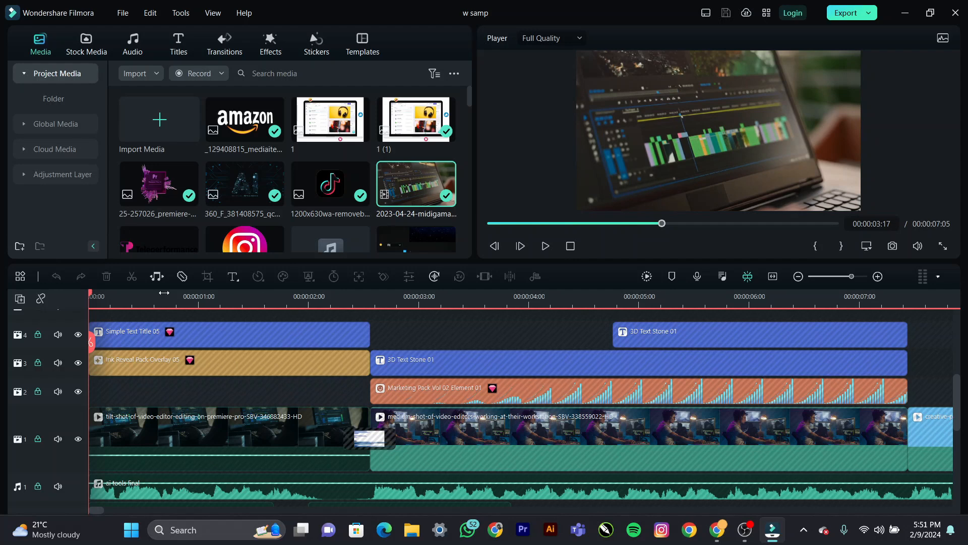
Step: Unlock video track 1, which holds the main footage clips
scroll(174, 303, "down", 3)
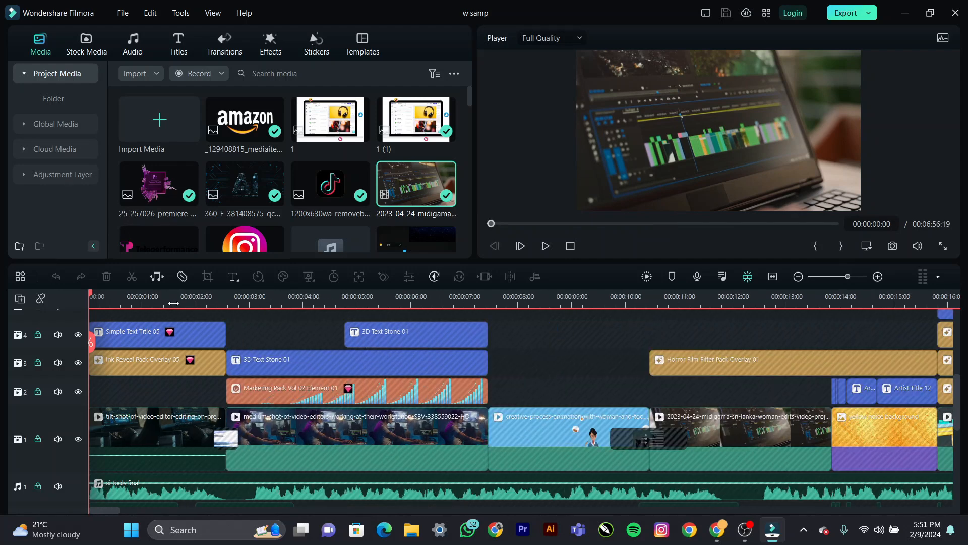
scroll(174, 303, "down", 1)
left_click_drag(467, 101, 466, 270)
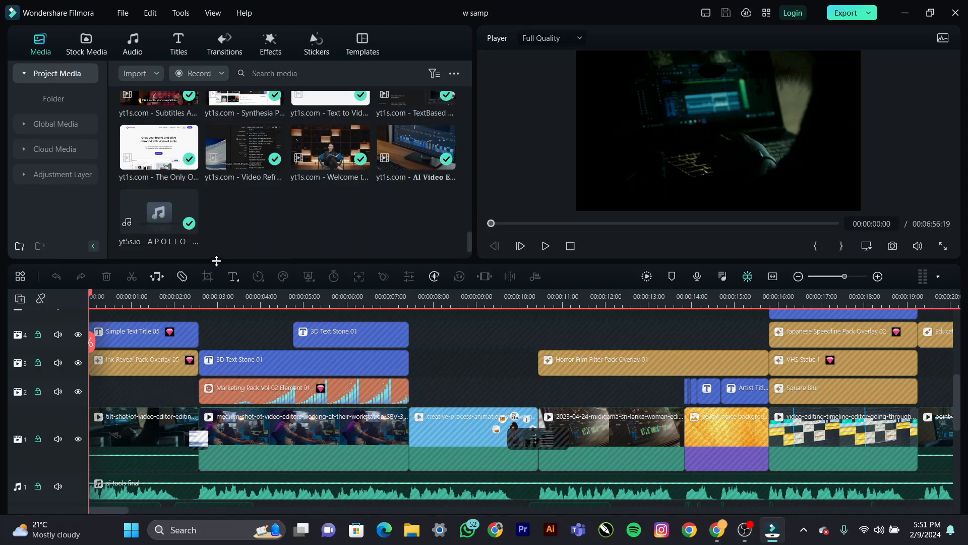
scroll(274, 214, "up", 10)
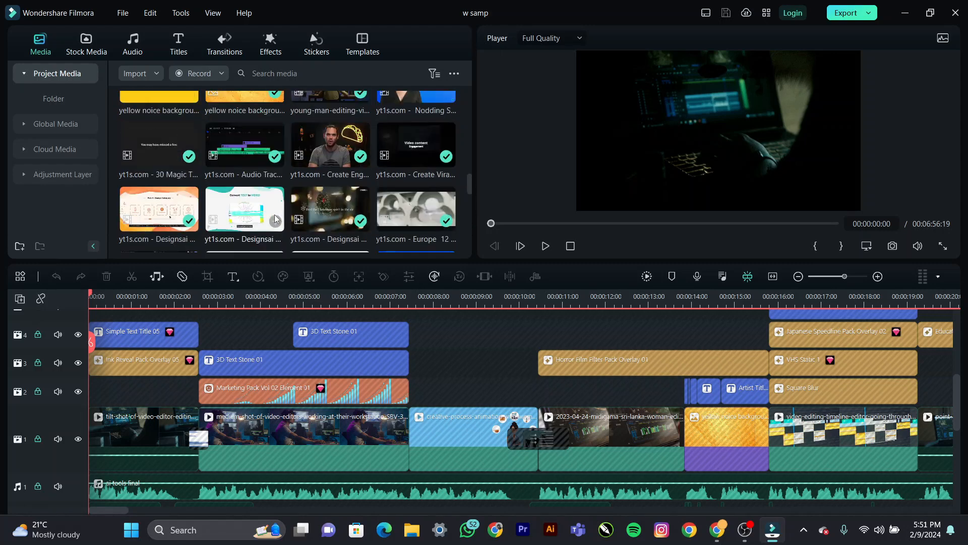
scroll(275, 214, "down", 10)
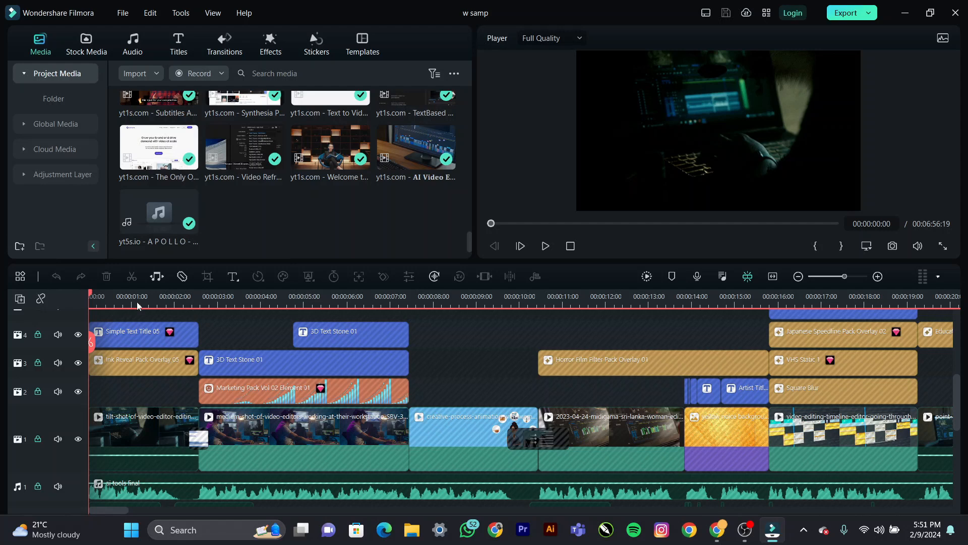
scroll(148, 434, "up", 5)
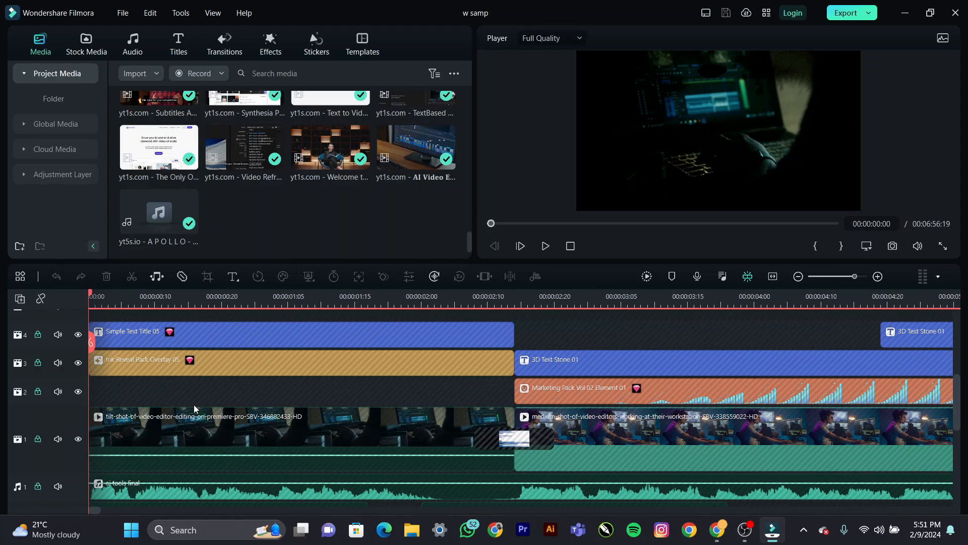
left_click(38, 439)
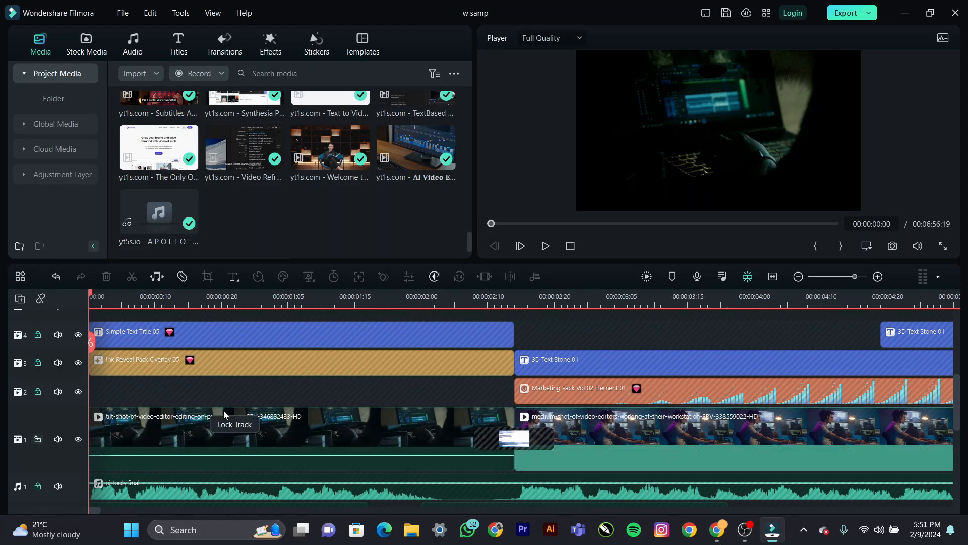
Step: Preview the 2023-04-24-midigama video from the project media again
left_click_drag(472, 240, 470, 92)
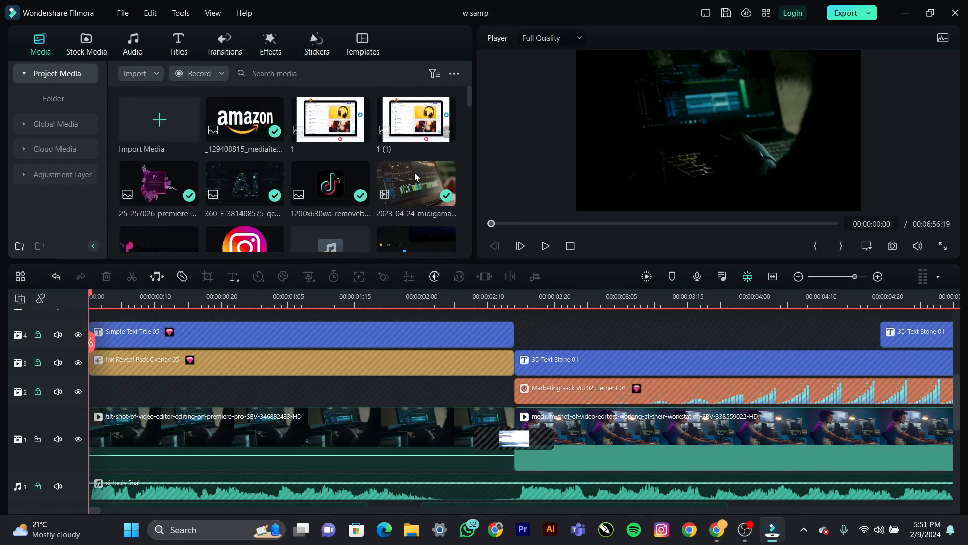
double_click(411, 191)
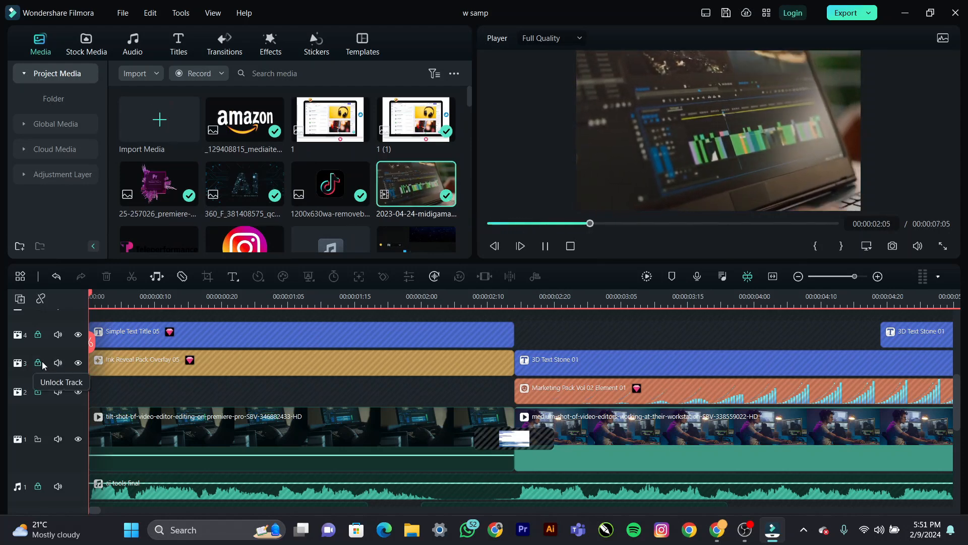
Step: Move the playhead to 00:00:01:01 in the opening title and view that frame in full screen
left_click(134, 299)
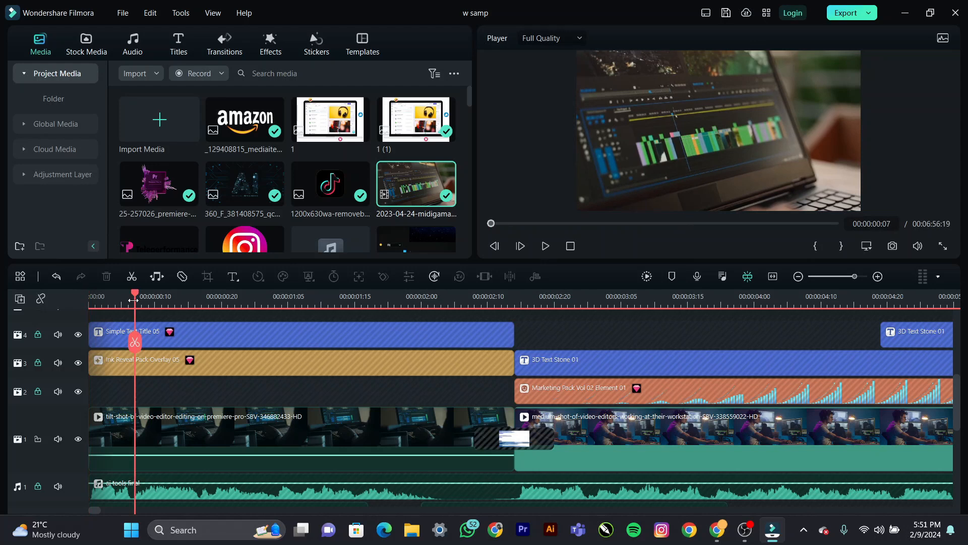
left_click(109, 303)
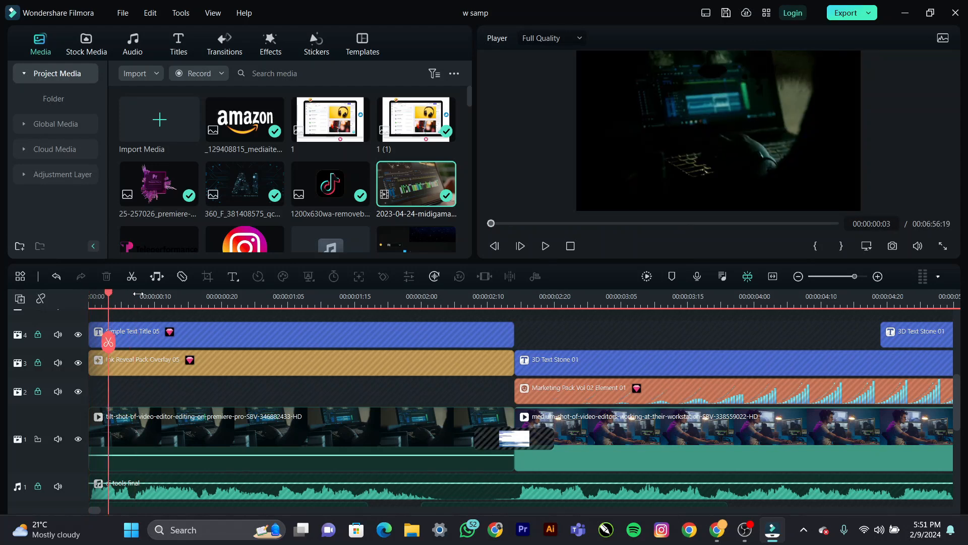
left_click(168, 293)
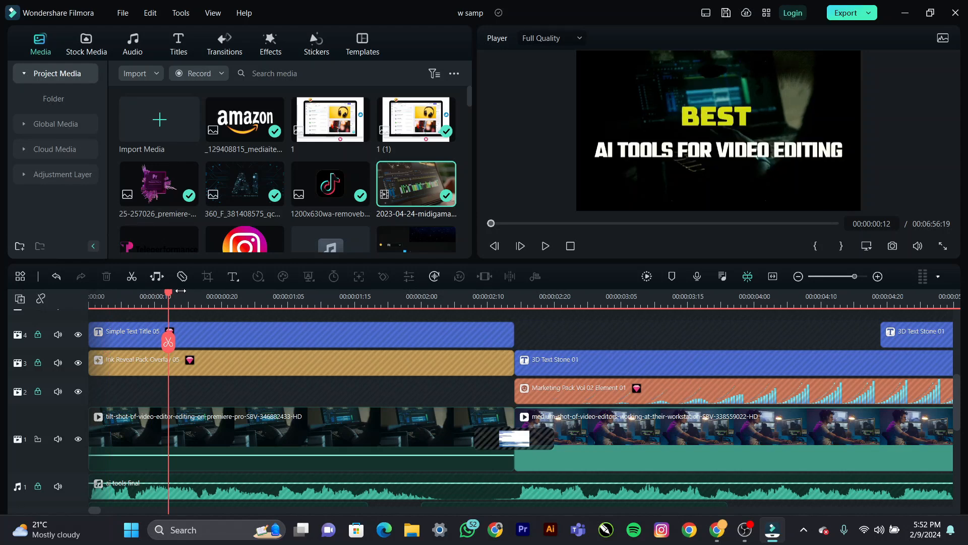
scroll(182, 290, "up", 1)
left_click(207, 296)
left_click_drag(209, 297, 271, 295)
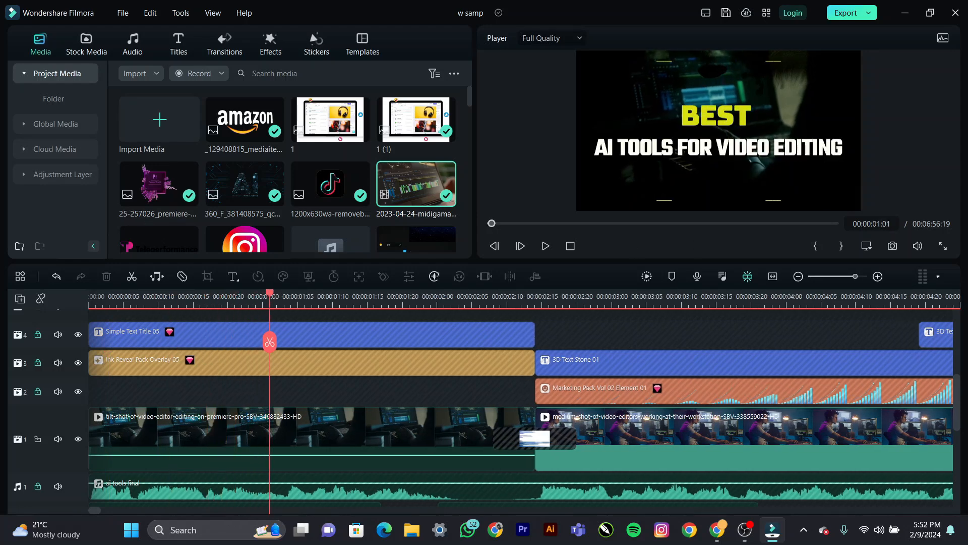
left_click(942, 246)
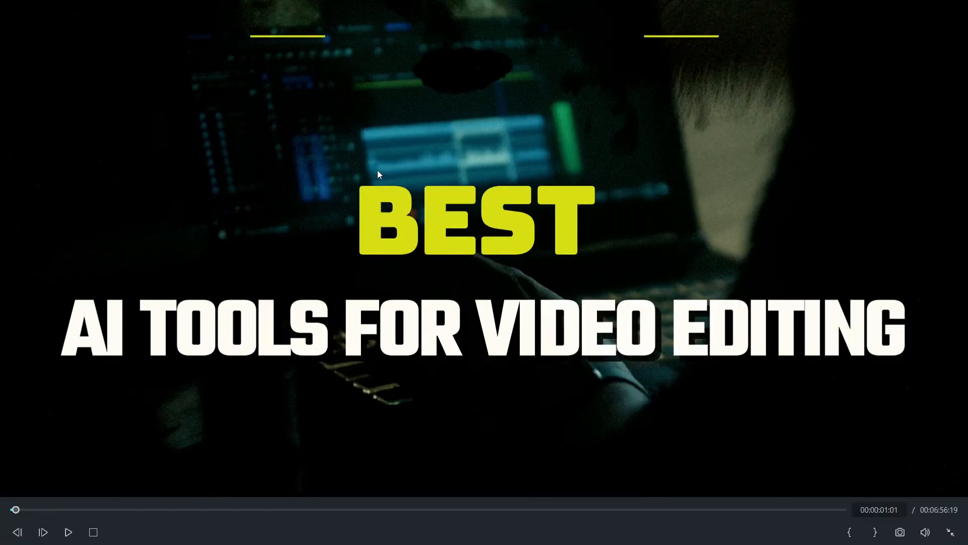
left_click(951, 533)
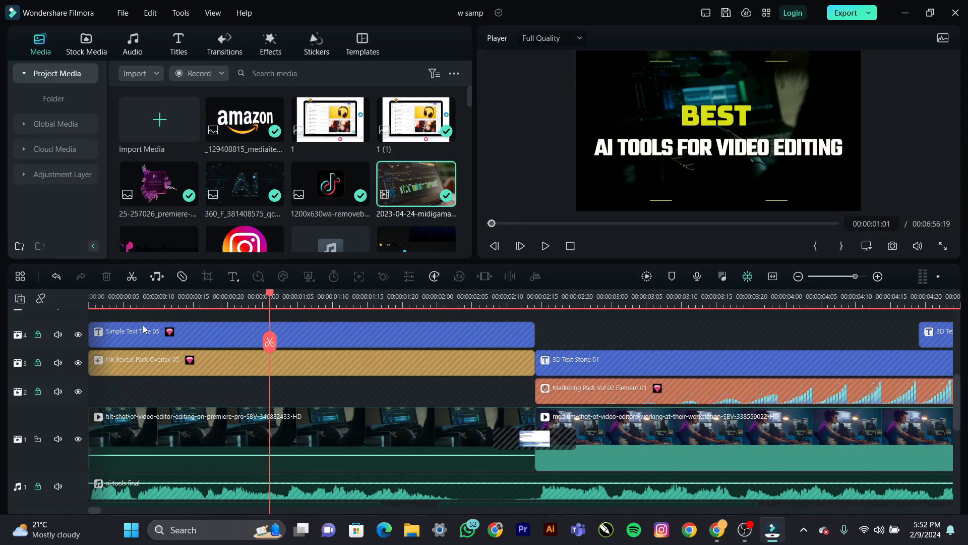
Step: Unlock video tracks 4 and 3, which hold the opening title and the ink reveal overlay
left_click(39, 335)
left_click(38, 363)
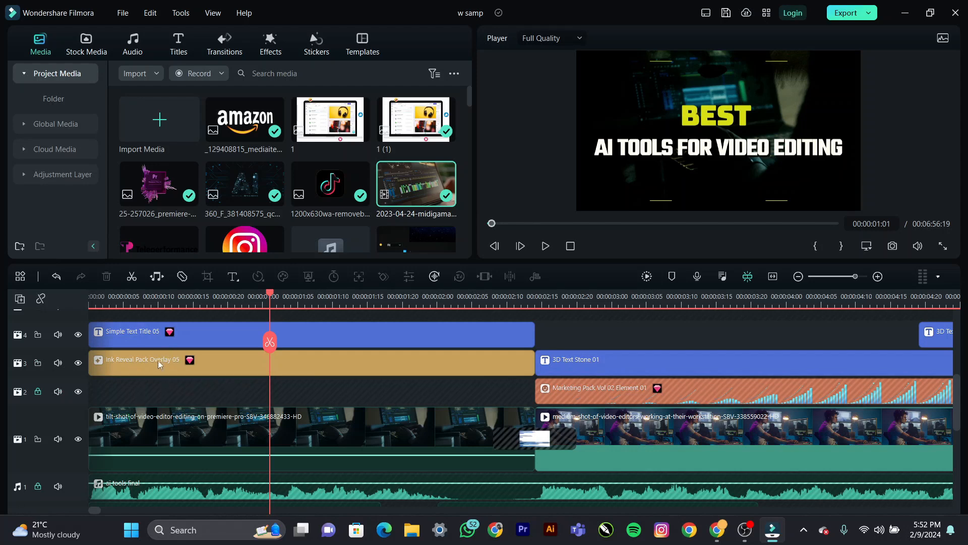
left_click(130, 364)
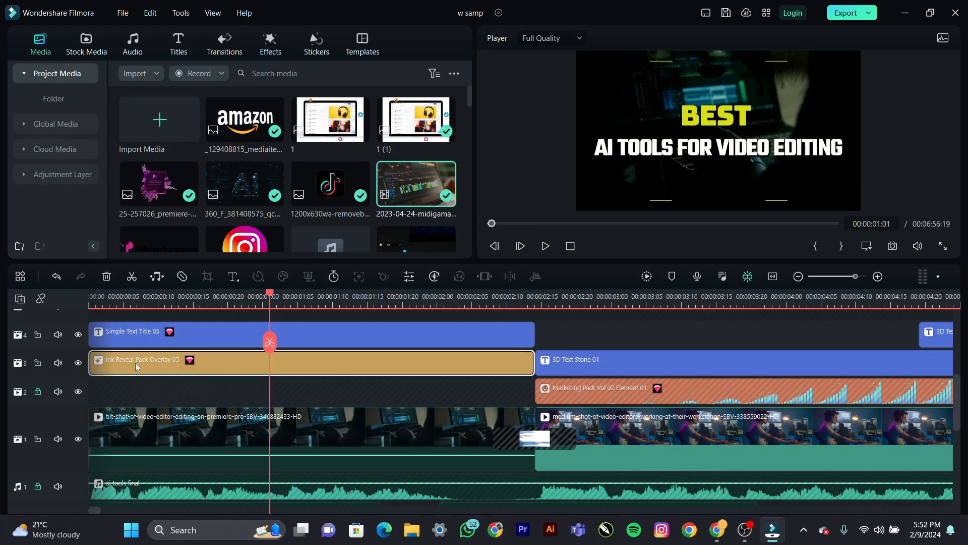
left_click(127, 337)
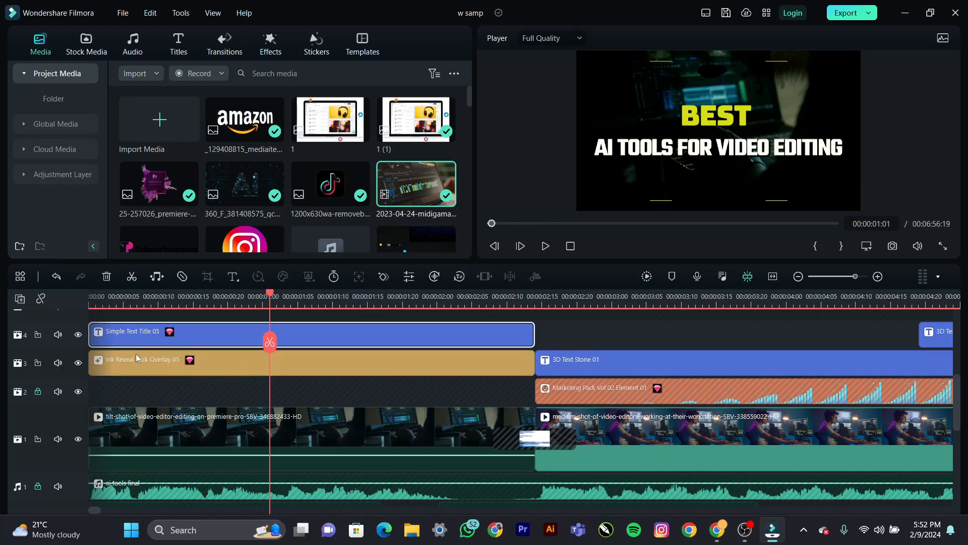
key("Delete")
left_click_drag(134, 365, 130, 319)
key("ctrl+z")
key("ctrl+z")
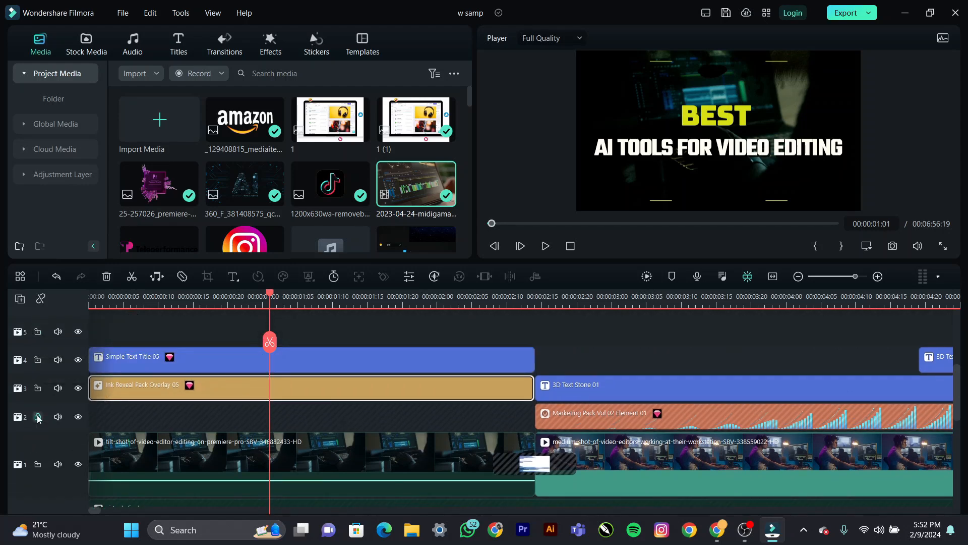
Step: Unlock the remaining locked tracks, including video tracks 2, 6 and 7
scroll(38, 419, "down", 5)
left_click(38, 381)
left_click(38, 409)
left_click(38, 437)
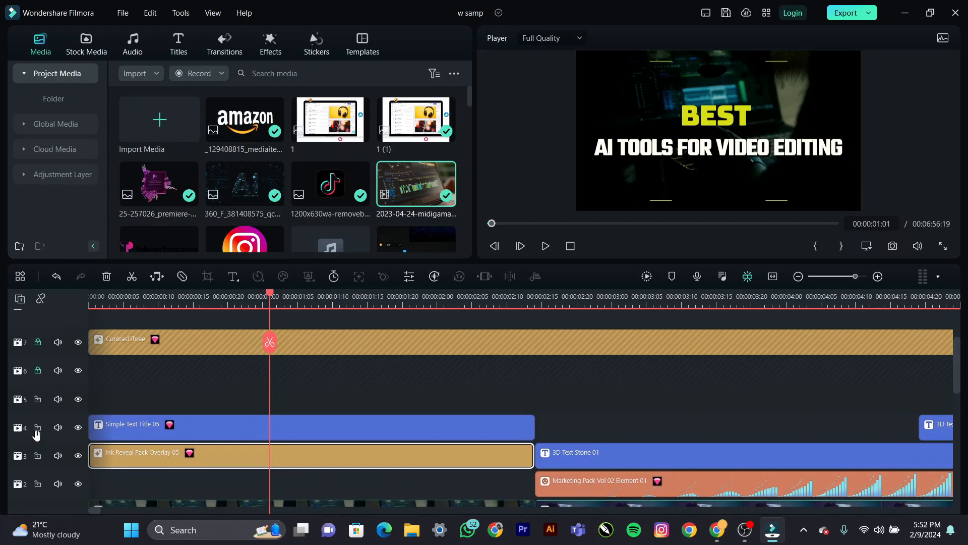
left_click(37, 342)
Step: Try the ink reveal overlay above the opening title on video track 5, scrub through the opening, and return the overlay to track 3
left_click_drag(140, 460, 127, 398)
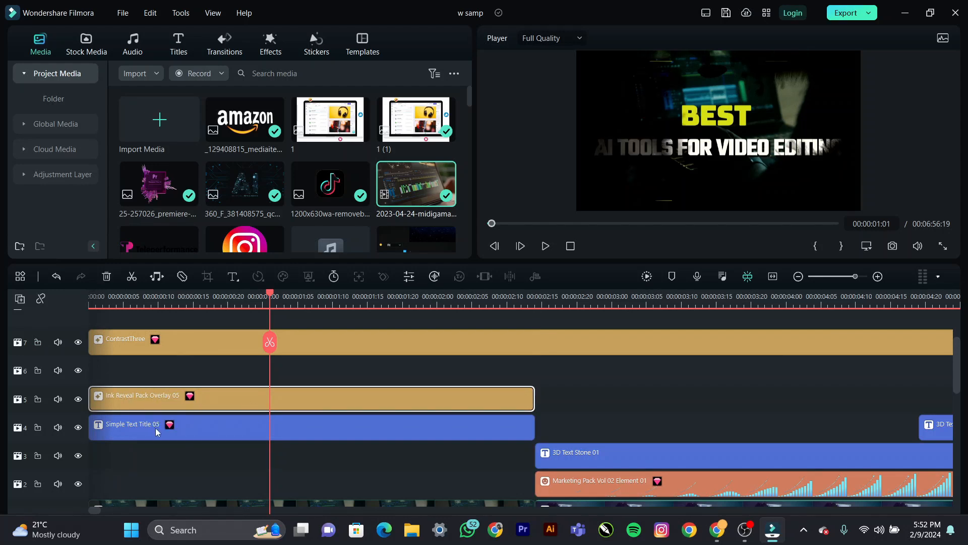
left_click(192, 301)
left_click_drag(192, 301, 165, 303)
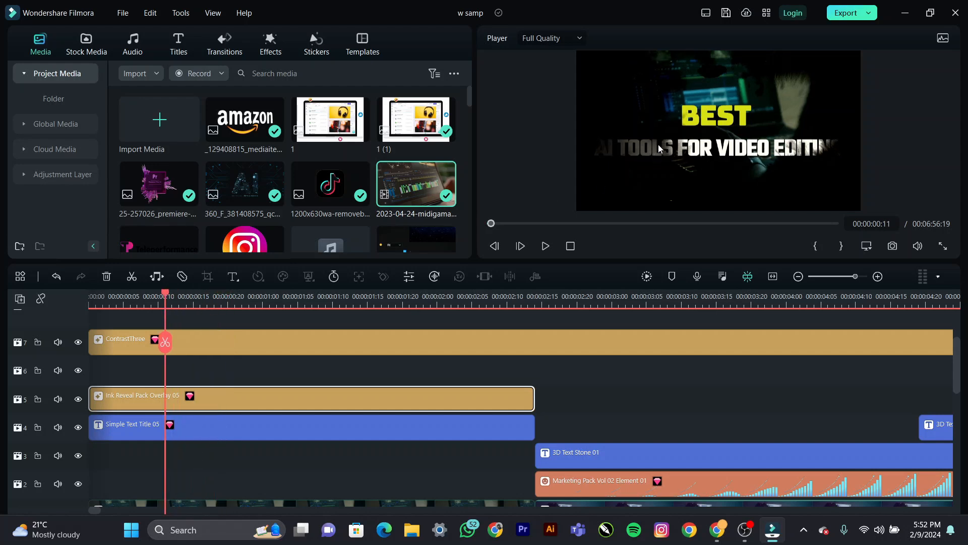
left_click_drag(255, 299, 276, 298)
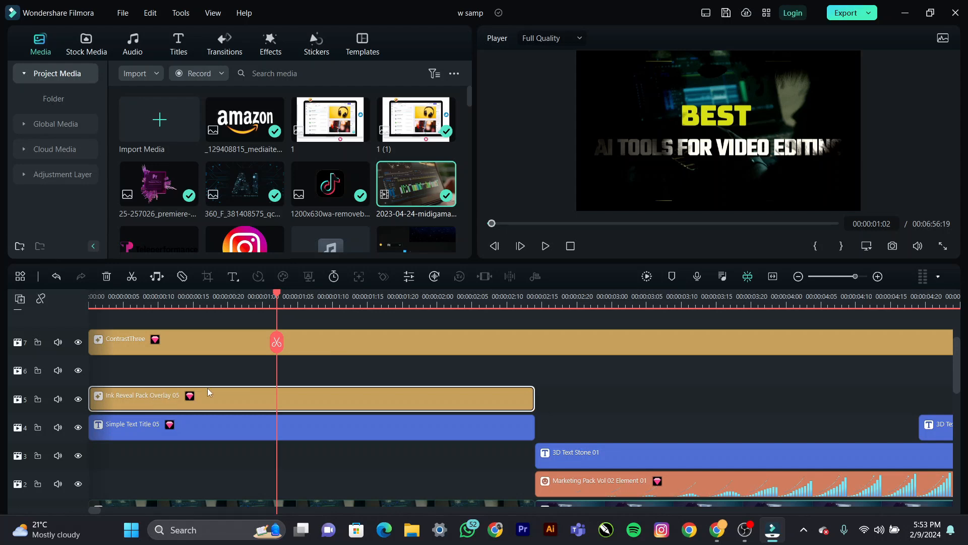
left_click_drag(169, 398, 158, 452)
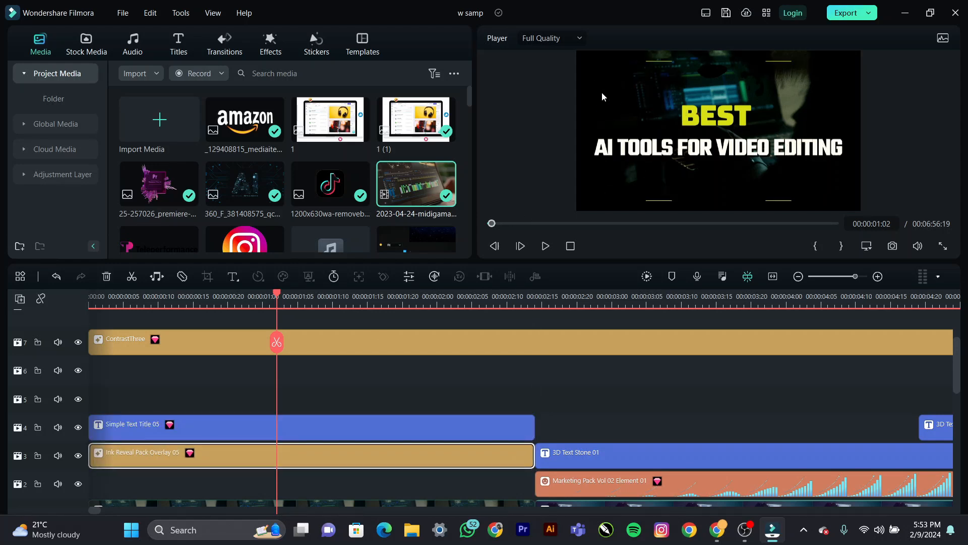
Step: Lock video tracks 4, 3 and 7
left_click(38, 427)
left_click(38, 456)
left_click(39, 343)
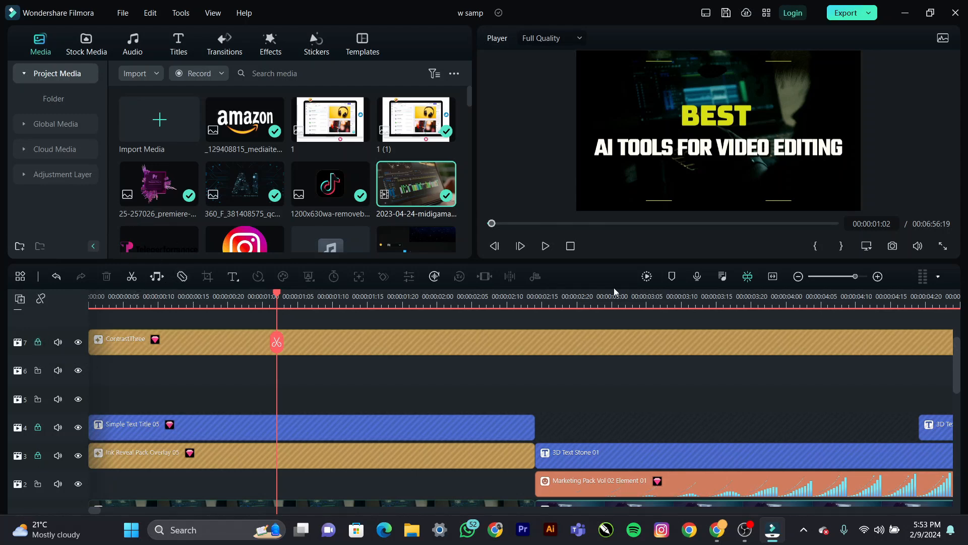
Step: Enlarge the preview area by shrinking the timeline, and restore the previous layout
left_click_drag(575, 262, 581, 327)
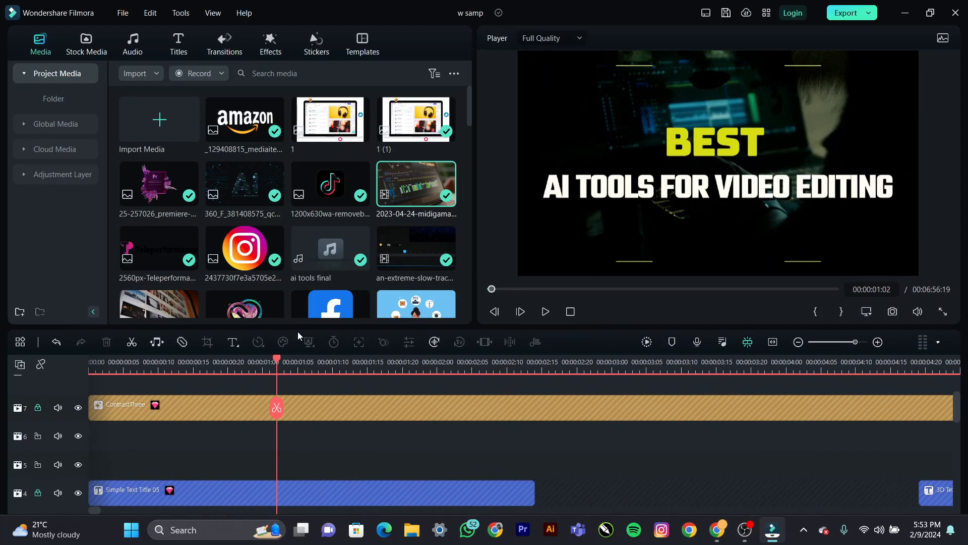
left_click_drag(293, 326, 277, 259)
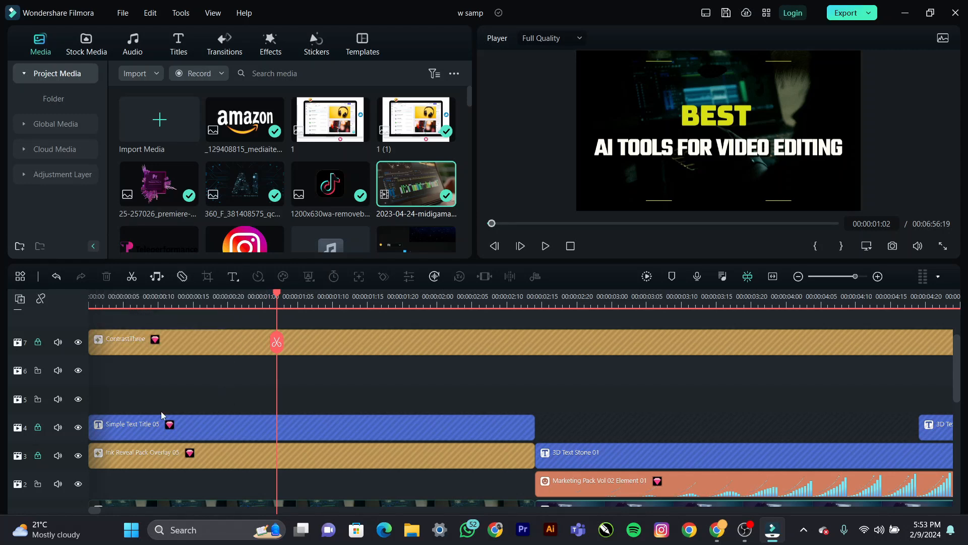
Step: Unlock video tracks 4 and 3 and select the first tilt-shot clip on video track 1
left_click(37, 427)
left_click(38, 456)
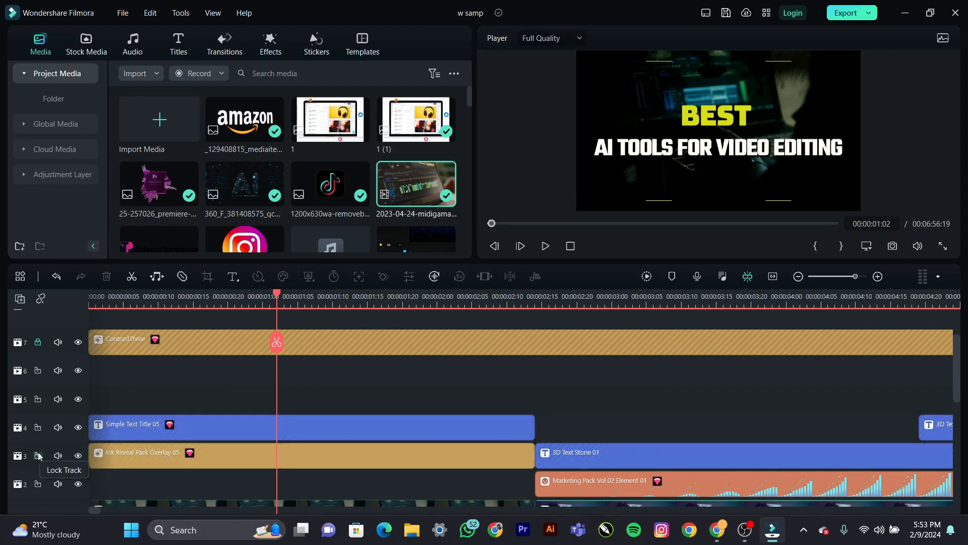
scroll(243, 429, "down", 3)
left_click(216, 369)
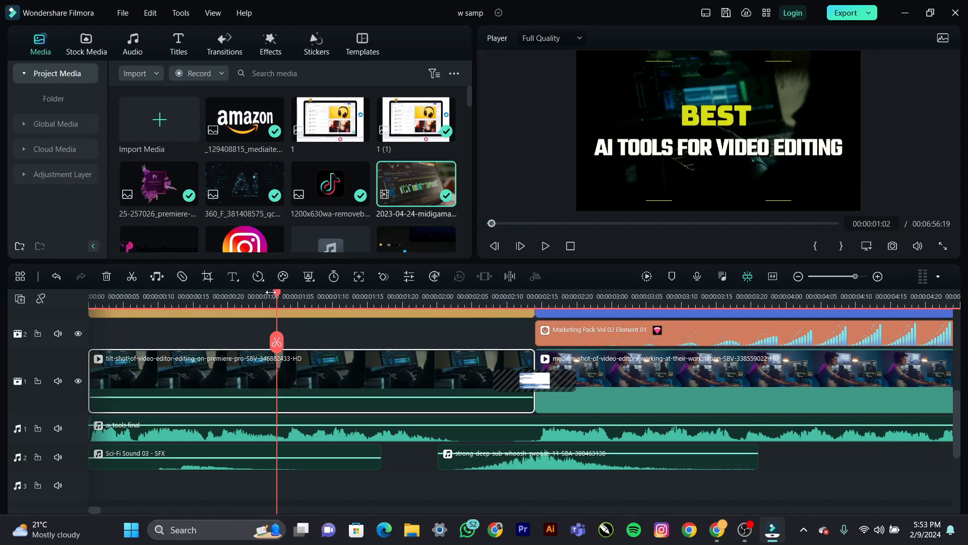
Step: Play the opening from the start of the timeline and pause at 00:00:01:10
left_click_drag(255, 292, 199, 296)
key("Home")
left_click(547, 246)
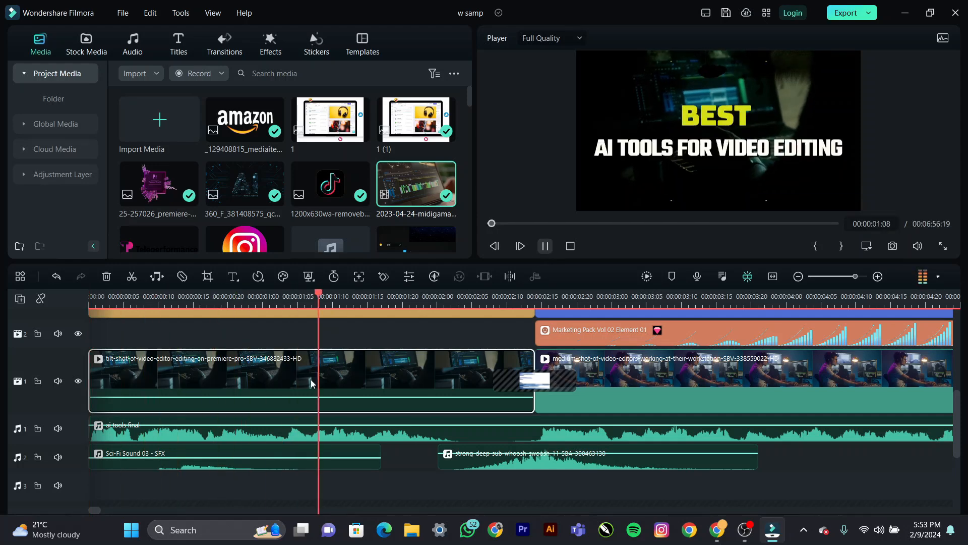
key("space")
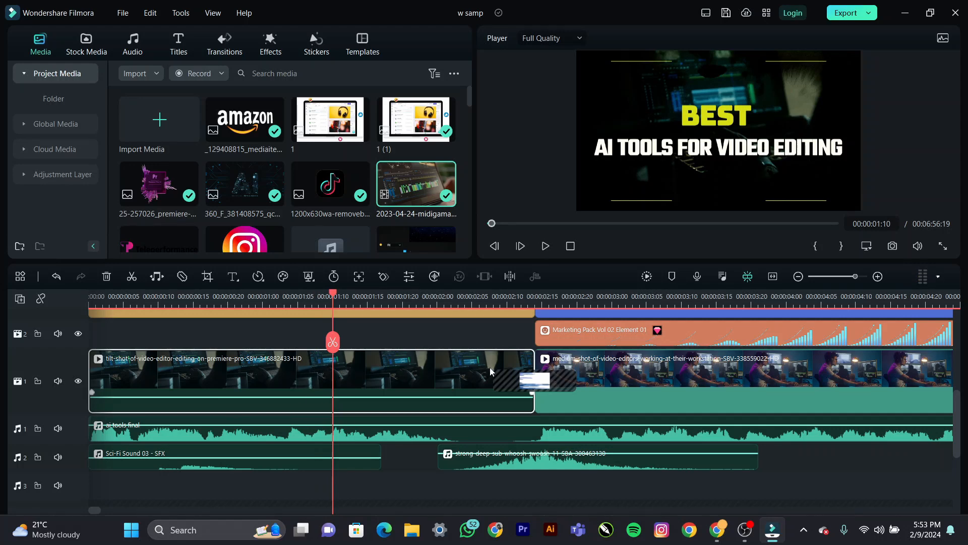
Step: Try splitting the tilt-shot clip at the playhead and undo the split
left_click(132, 276)
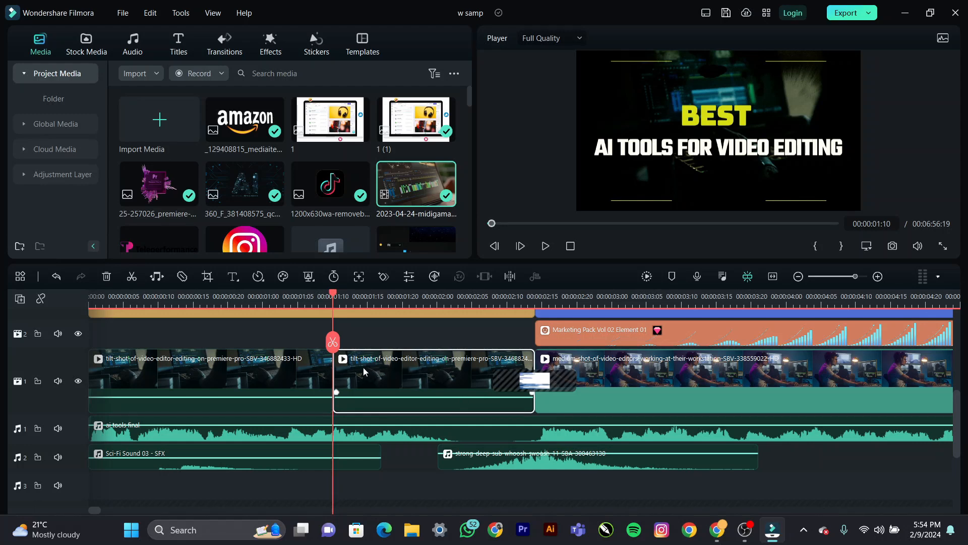
key("ctrl+z")
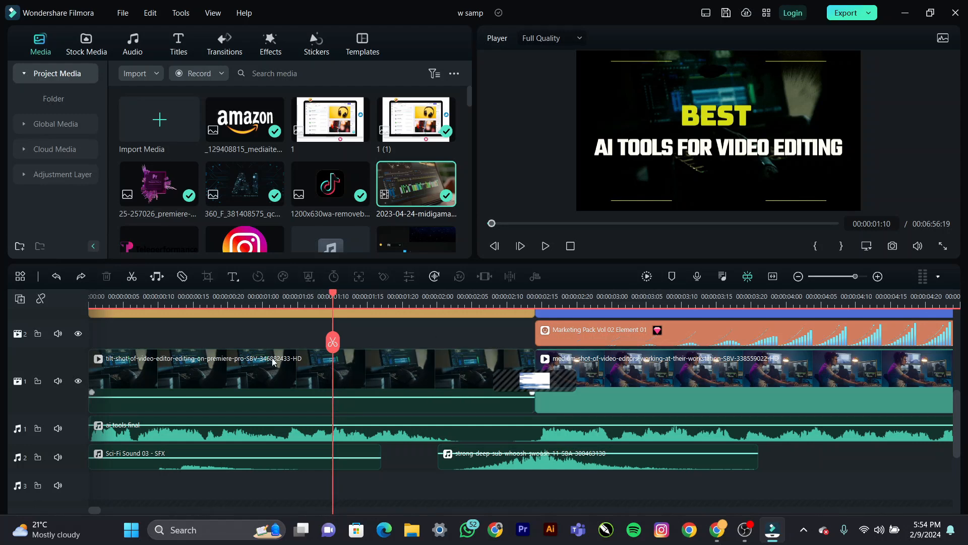
Step: Split the tilt-shot clip on video track 1 at 00:00:01:10
left_click(409, 374)
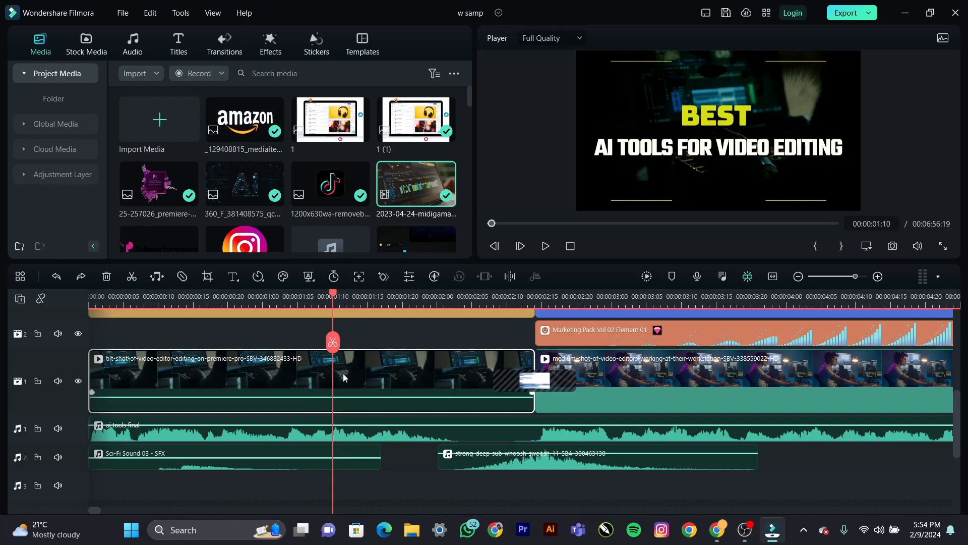
scroll(214, 328, "up", 3)
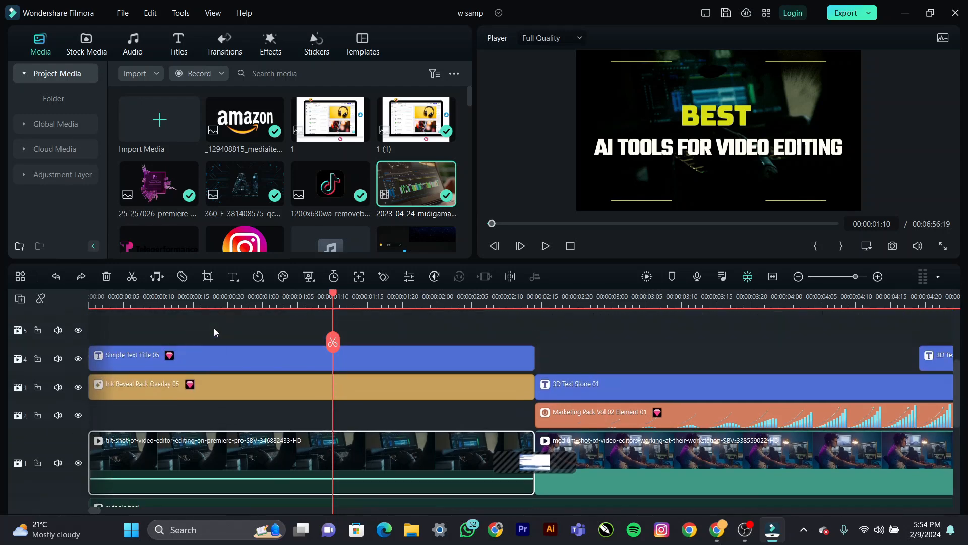
scroll(214, 328, "up", 2)
scroll(214, 328, "down", 3)
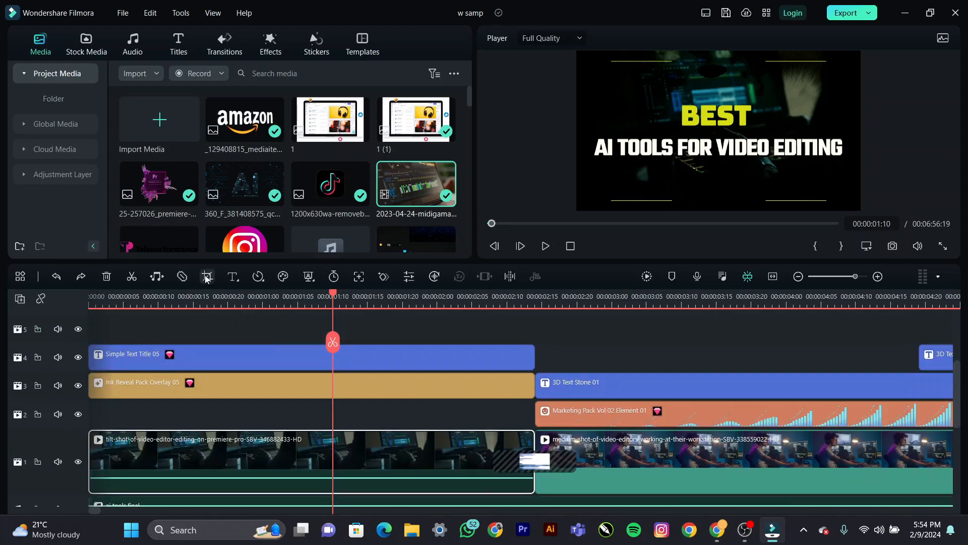
left_click(131, 277)
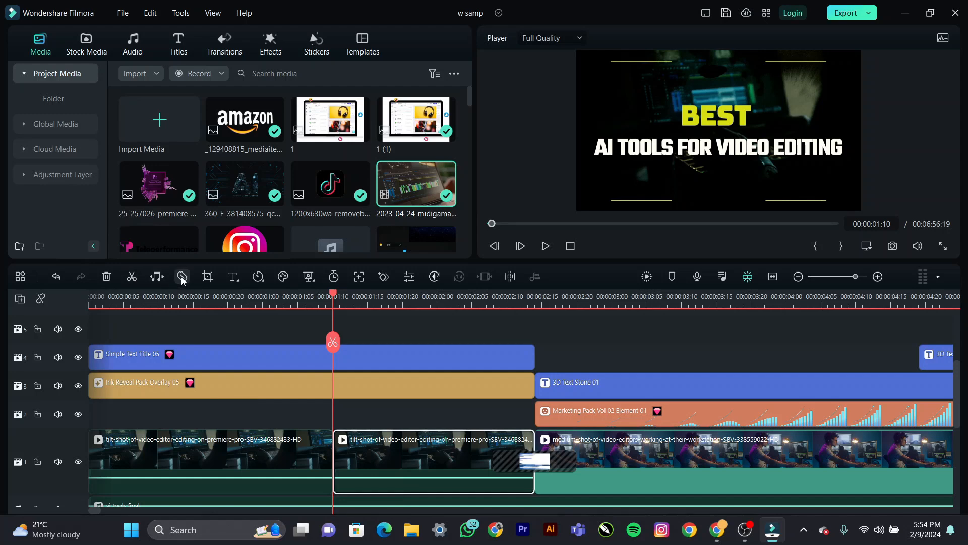
Step: View the Crop and Zoom settings for the second part of the split clip and close them without applying
left_click(207, 276)
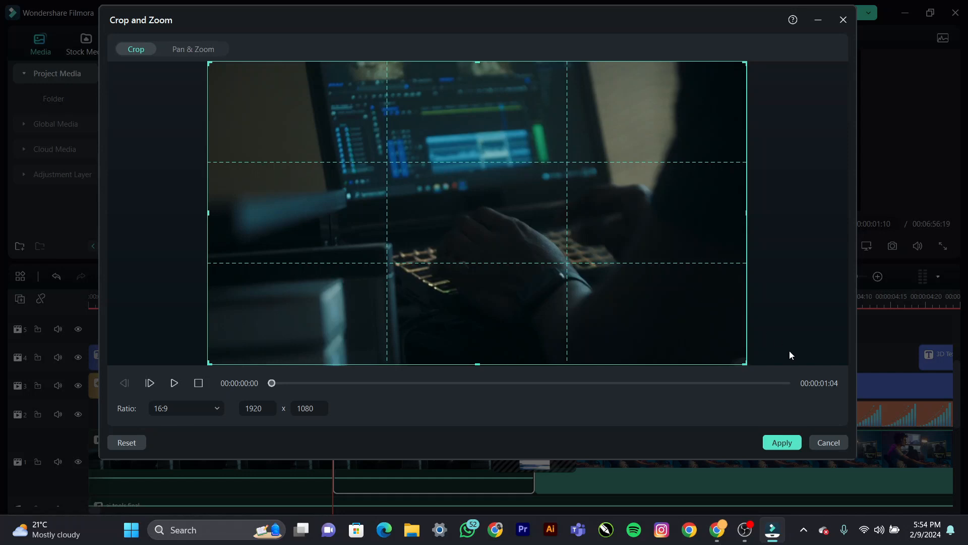
left_click(826, 446)
Step: Try enlarging the Simple Text Title 05 frame slightly in the preview and undo the resize
left_click(749, 140)
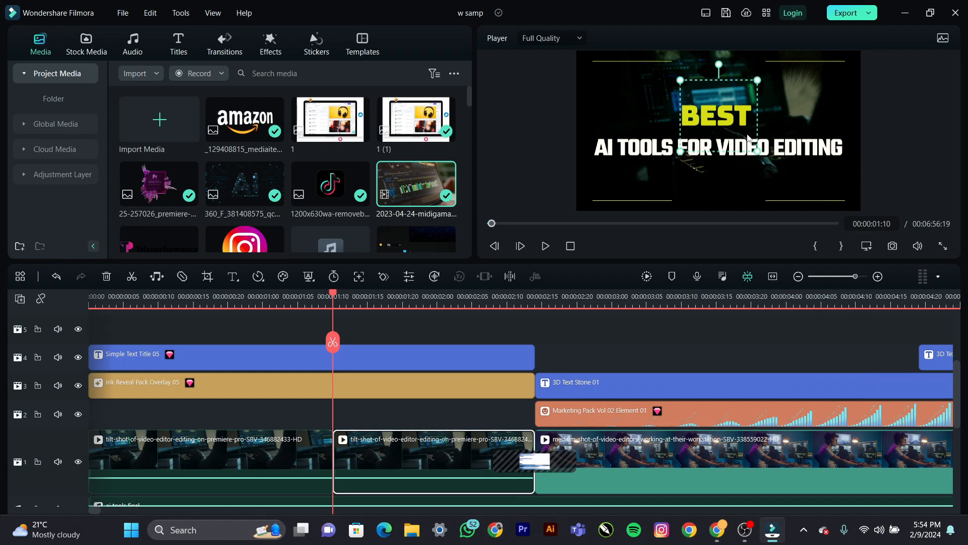
left_click(837, 97)
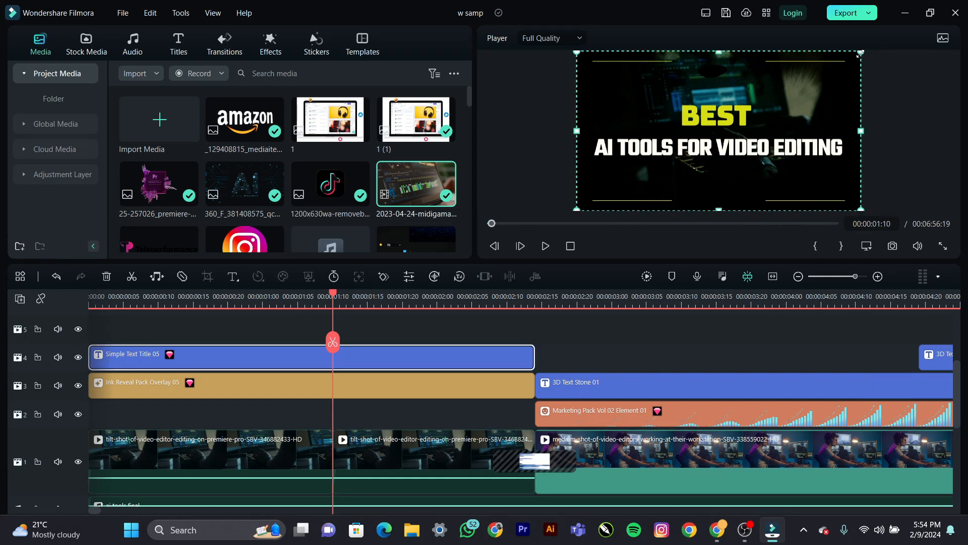
left_click_drag(862, 52, 879, 44)
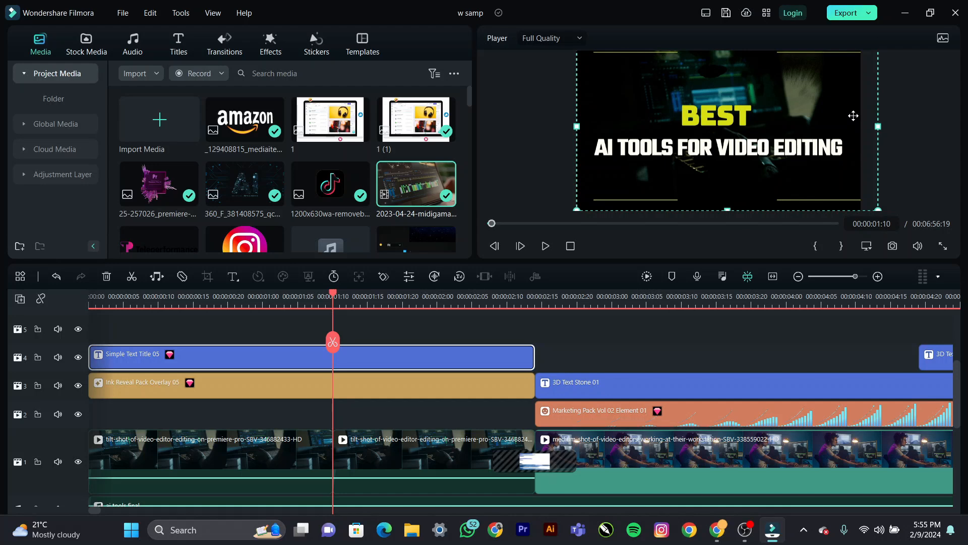
key("ctrl+z")
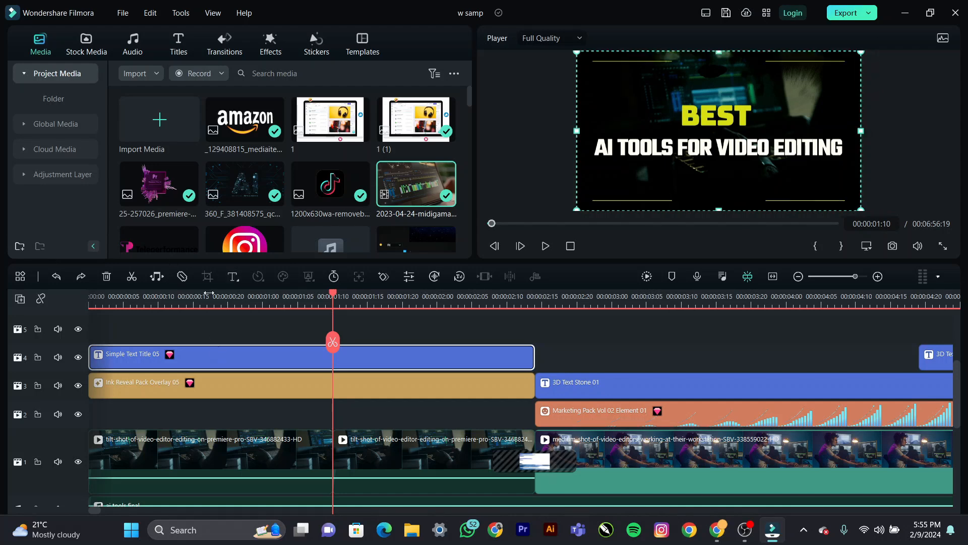
Step: Try cropping the first part of the split clip to about 1429 x 804 at a 16:9 ratio, and cancel the crop
left_click(237, 439)
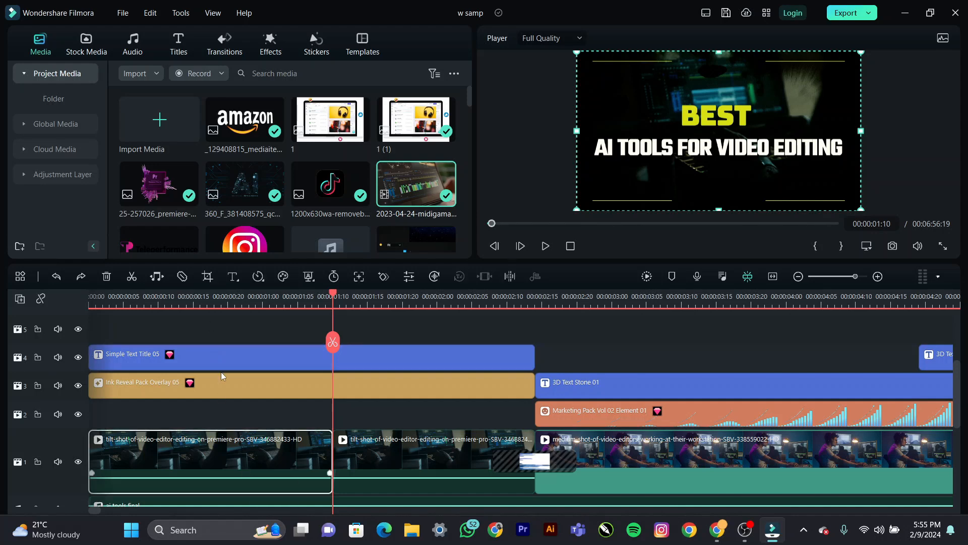
left_click(208, 277)
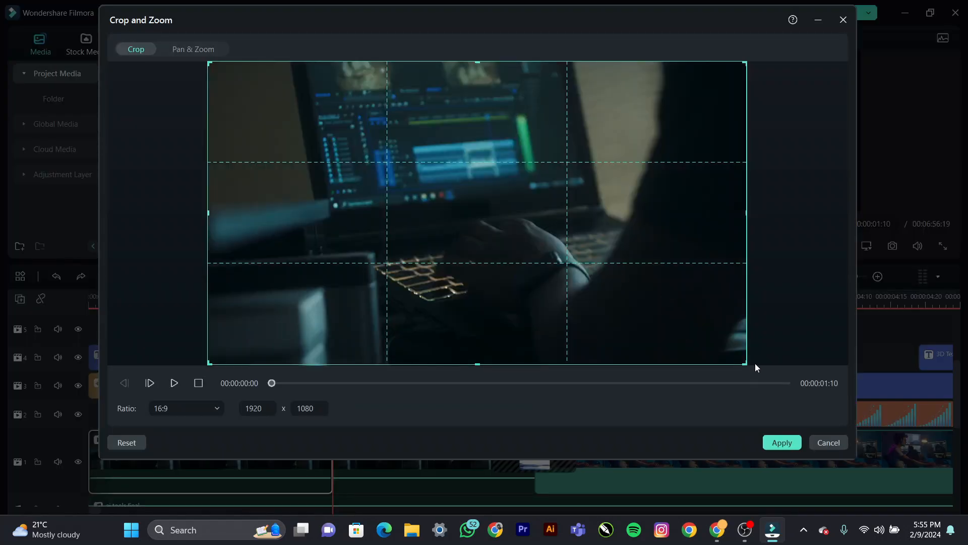
left_click_drag(744, 362, 608, 278)
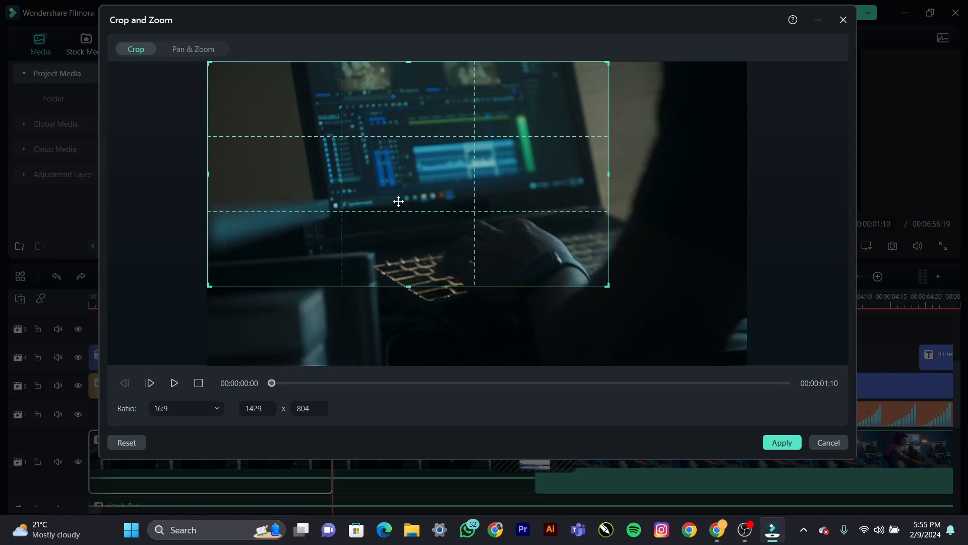
left_click_drag(399, 201, 213, 82)
mouse_move(216, 73)
left_mouse_down()
mouse_move(277, 91)
mouse_move(211, 52)
mouse_move(250, 85)
mouse_move(217, 78)
left_mouse_up()
left_click_drag(244, 100, 302, 150)
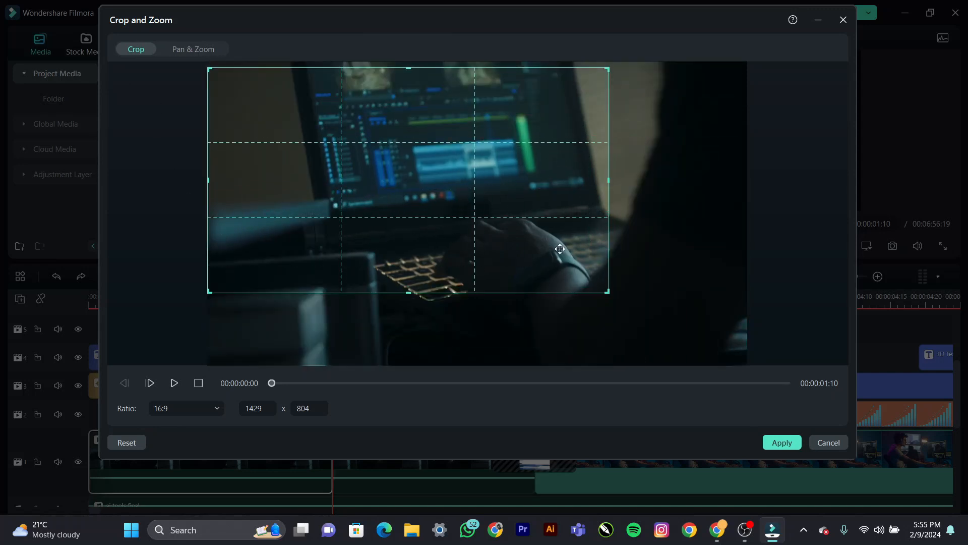
left_click(821, 448)
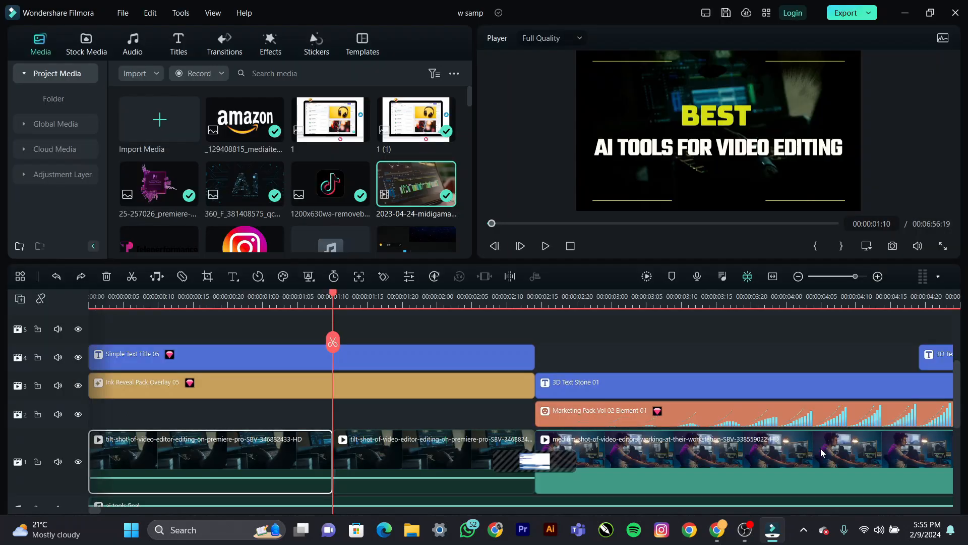
Step: Add a Quick Text title at 00:00:01:10 on video track 5 and select its Lorem ipsum text in the preview
left_click(234, 277)
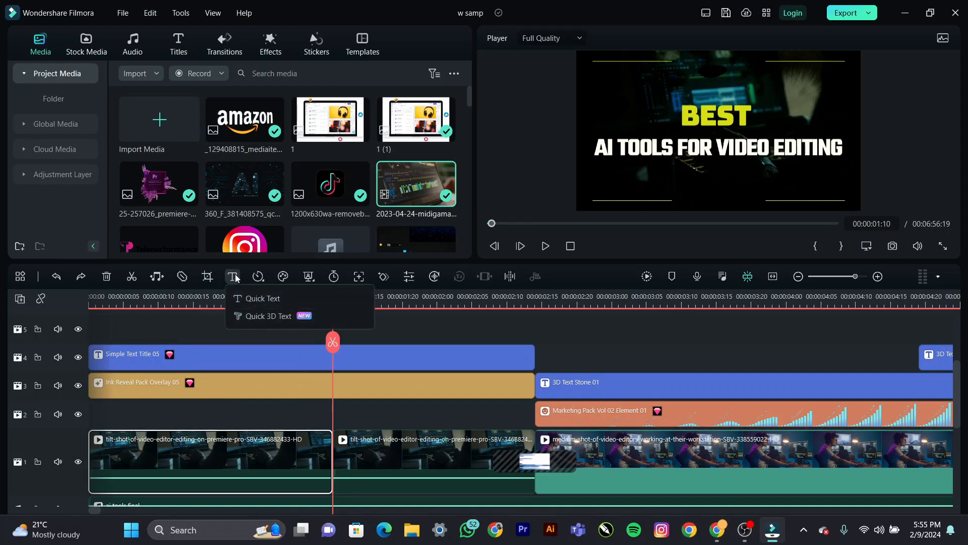
left_click(456, 322)
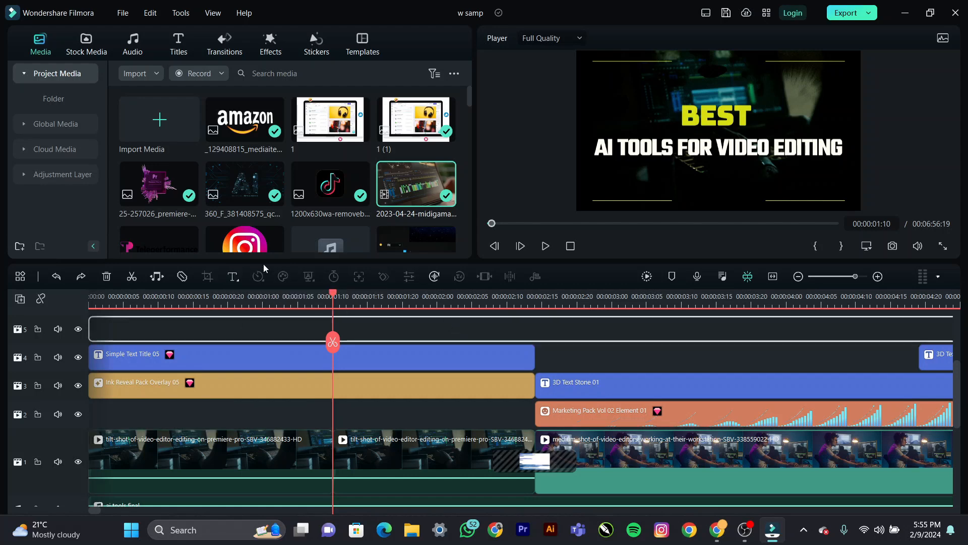
left_click(232, 276)
left_click(263, 299)
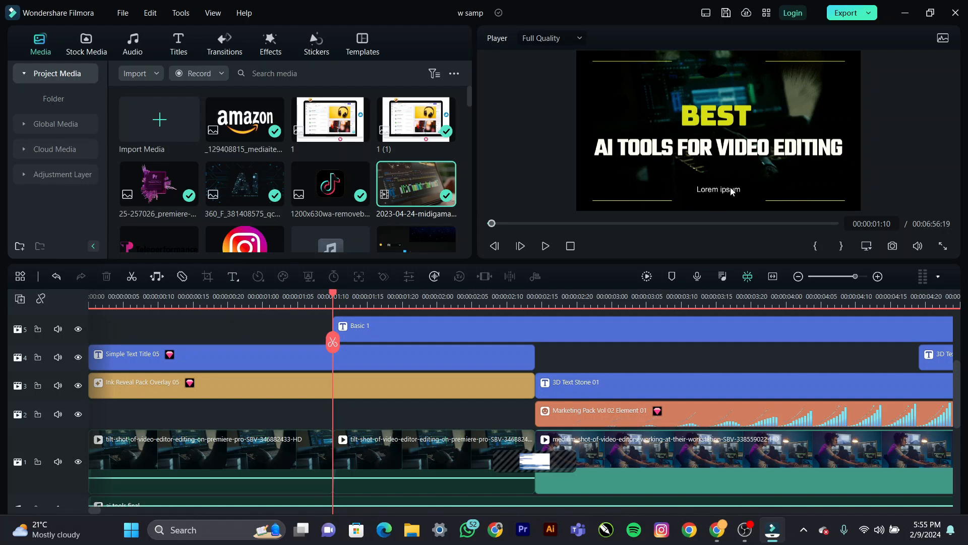
left_click(716, 192)
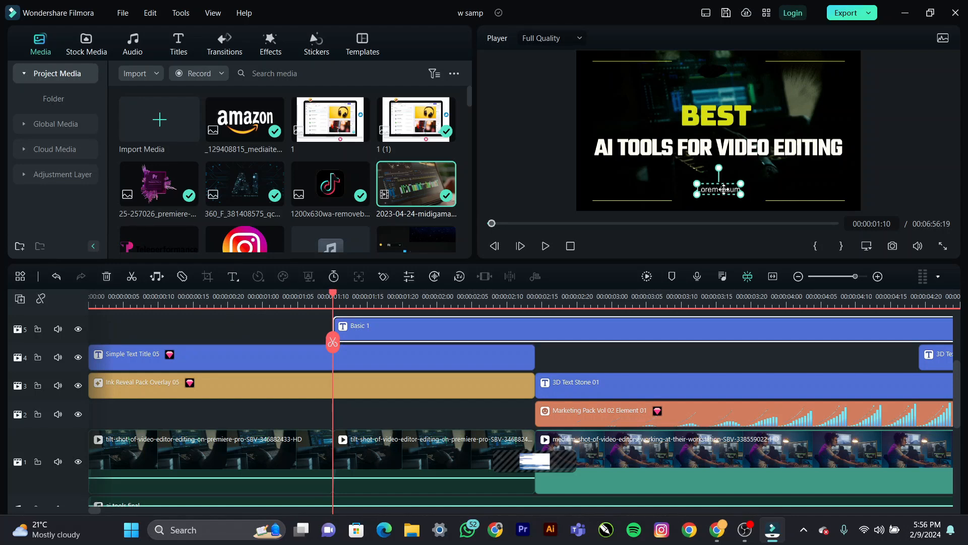
Step: Enlarge the Lorem ipsum title in the preview and delete the Basic 1 title clip from video track 5
left_click_drag(805, 215, 724, 160)
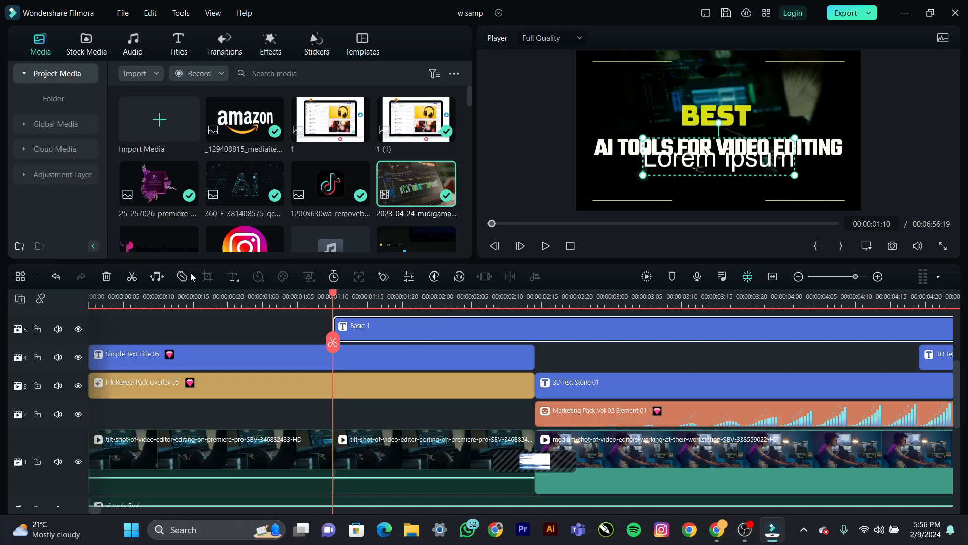
key("Delete")
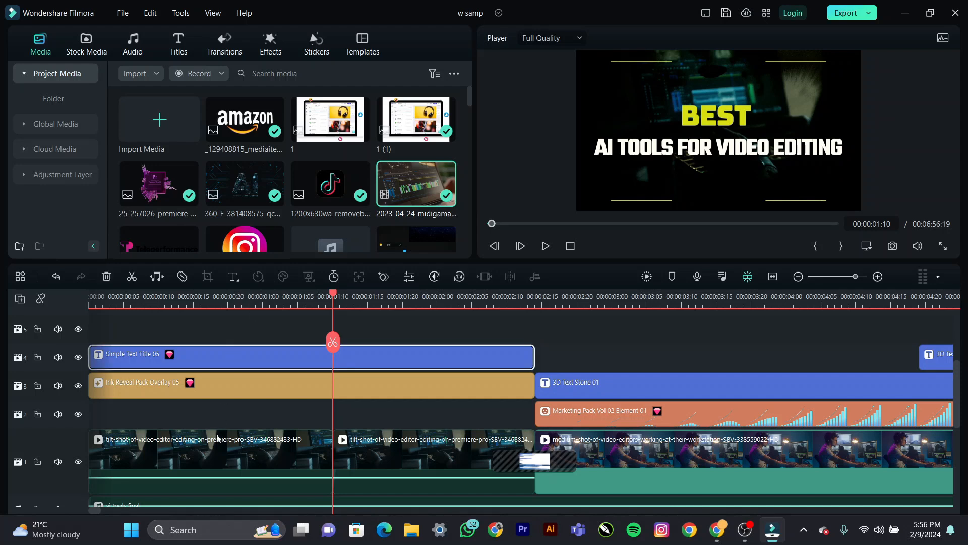
Step: View the speed options for the first part of the split clip, from Uniform Speed to Freeze Frame and Reverse
left_click(212, 453)
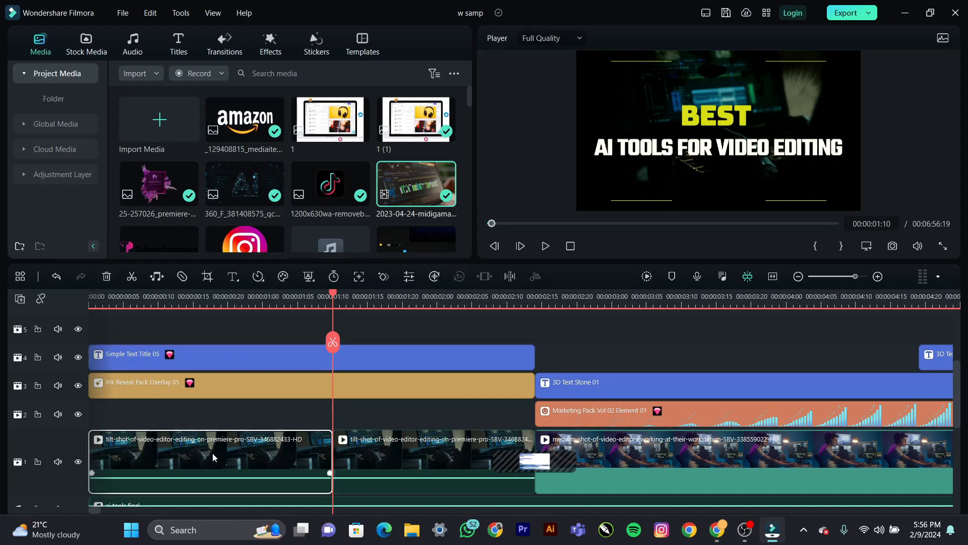
left_click(258, 276)
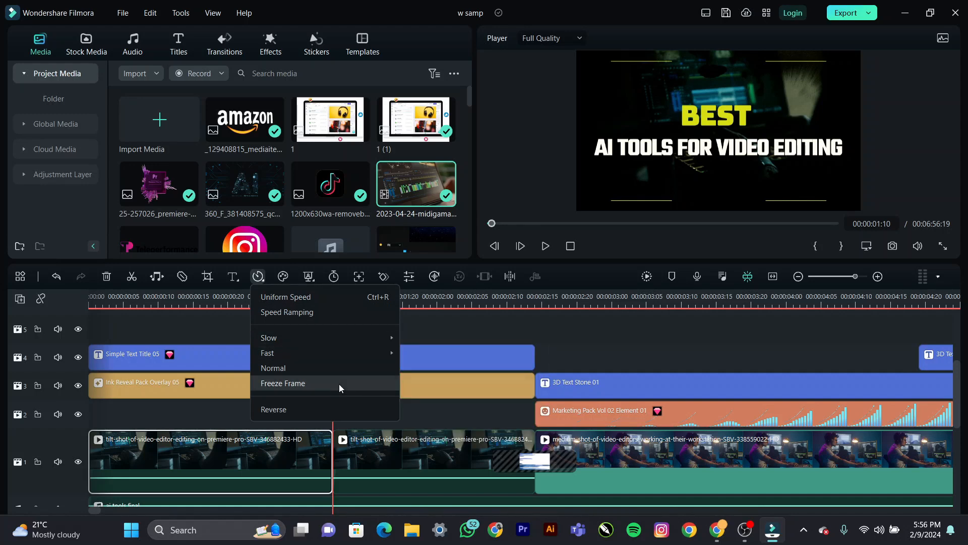
left_click(306, 410)
left_click(248, 448)
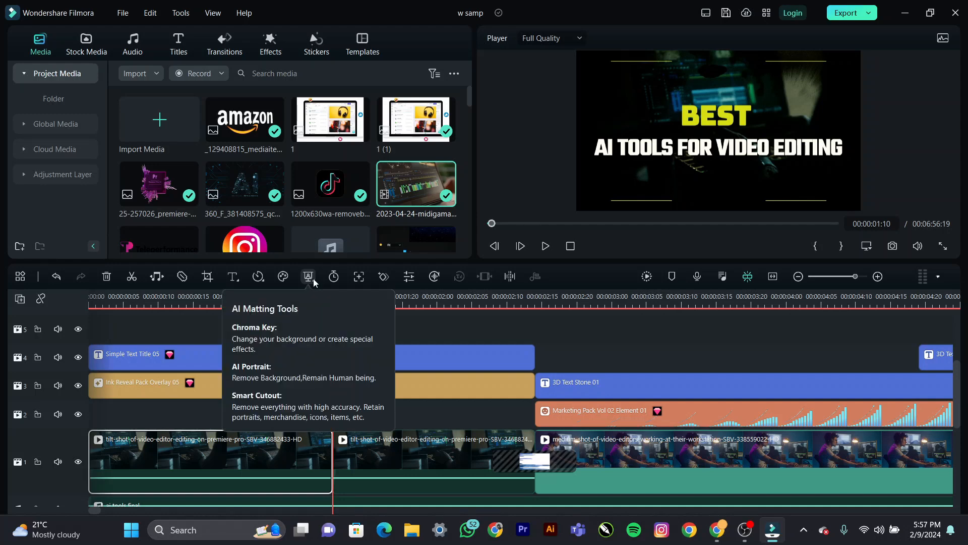
Step: View the AI matting options Chroma Key, AI Portrait and Smart Cutout for the first part of the split clip
left_click(309, 277)
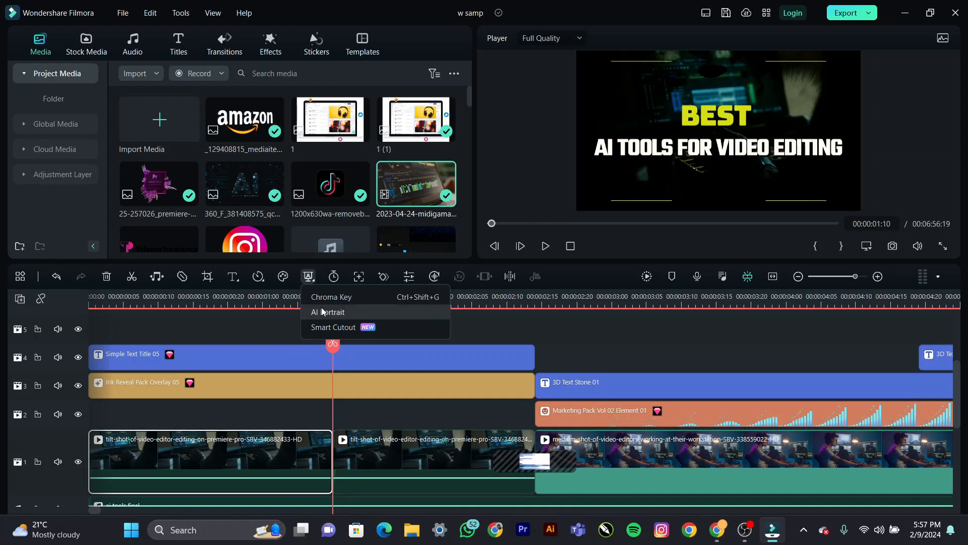
left_click(265, 331)
left_click(278, 444)
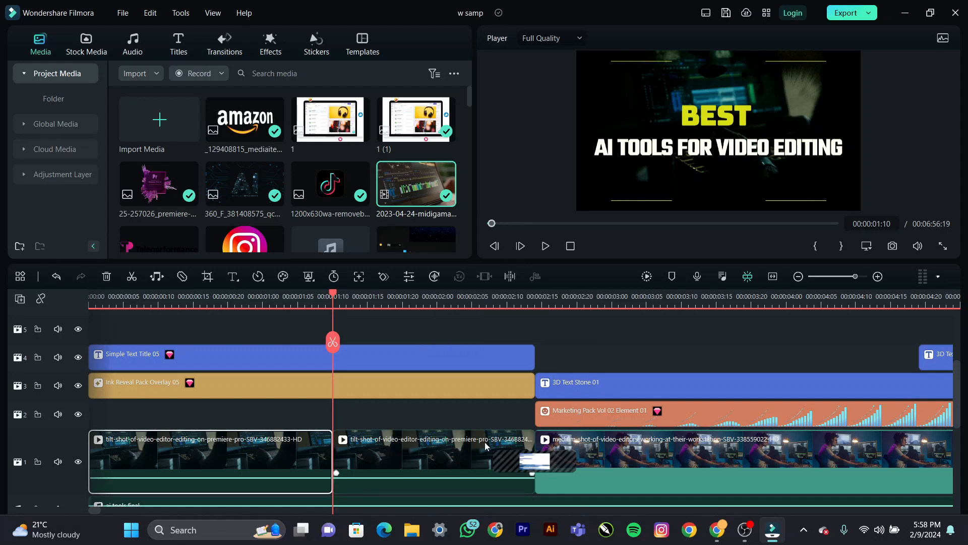
Step: Run Silence Detection on the first ai tools final clip on audio track 1 with the preset settings and export the result to the timeline
scroll(485, 442, "down", 5)
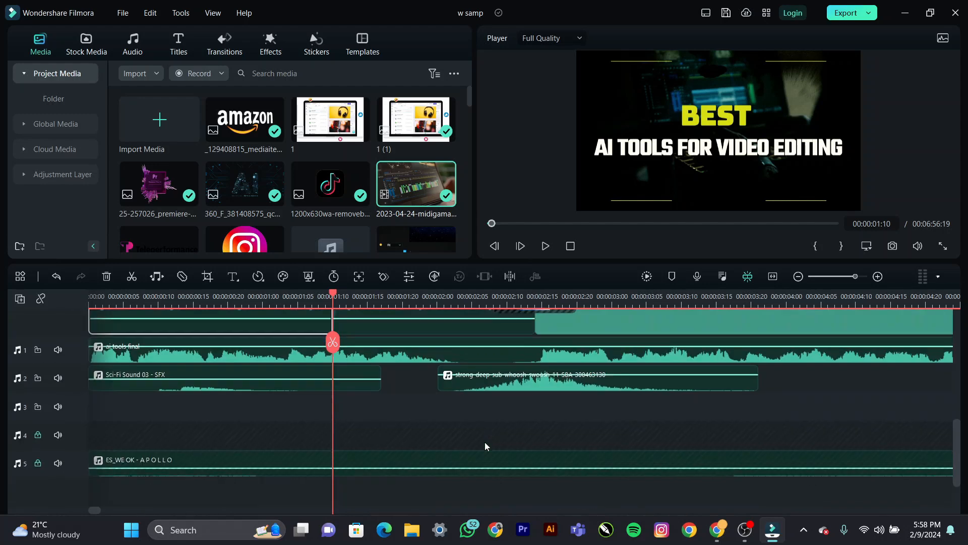
left_click(179, 356)
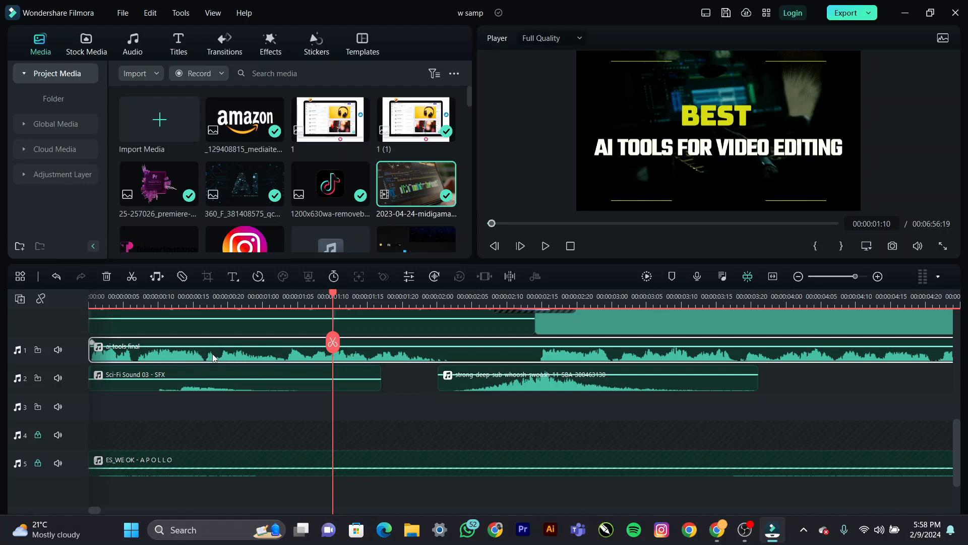
left_click(511, 276)
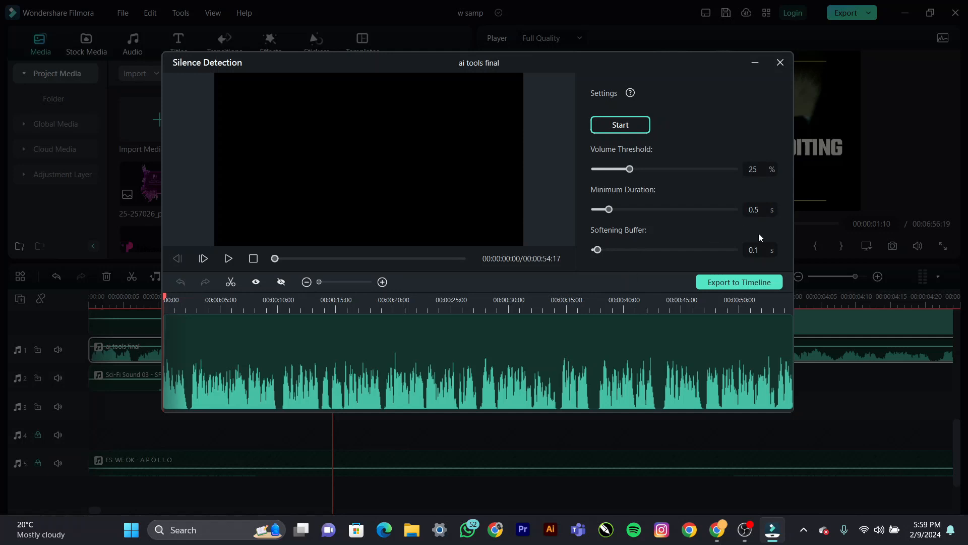
left_click(615, 128)
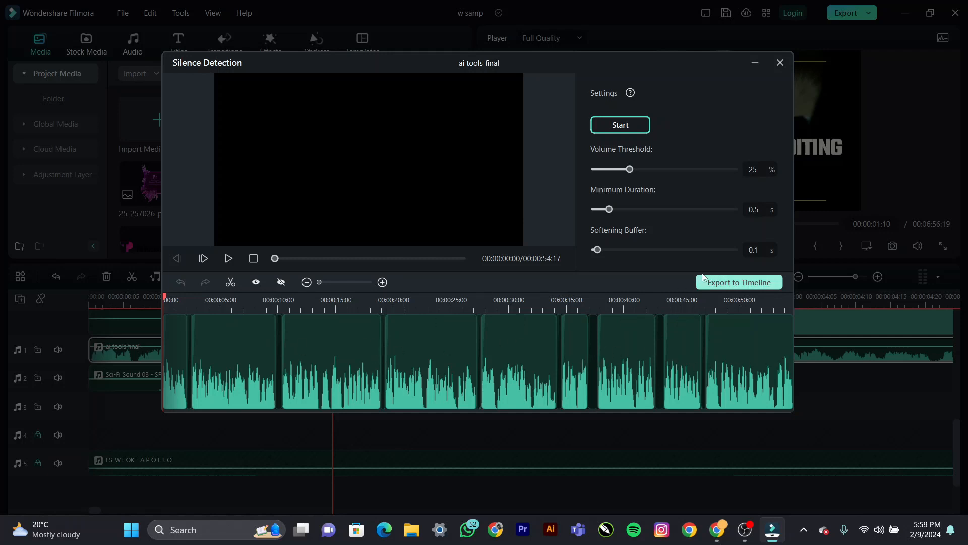
left_click(734, 283)
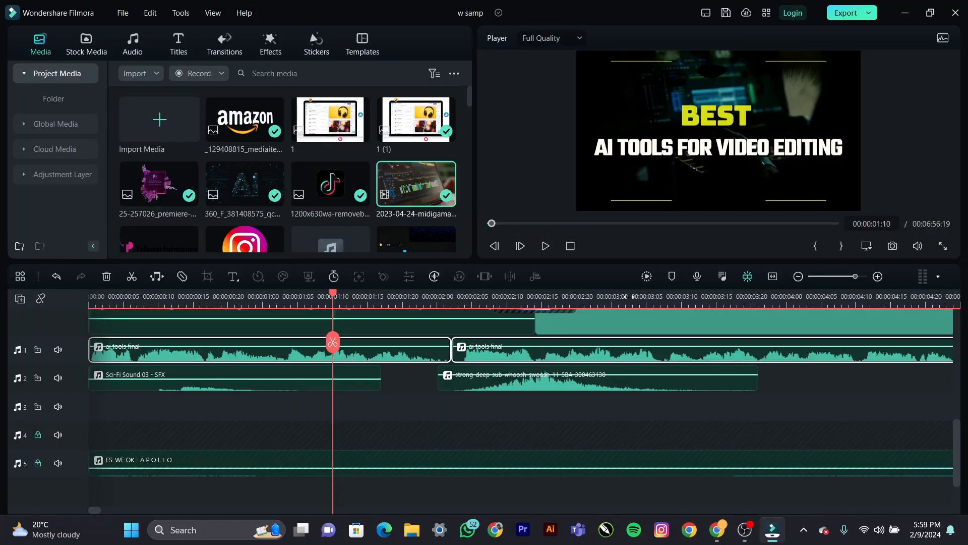
scroll(460, 291, "down", 3)
scroll(459, 291, "down", 5)
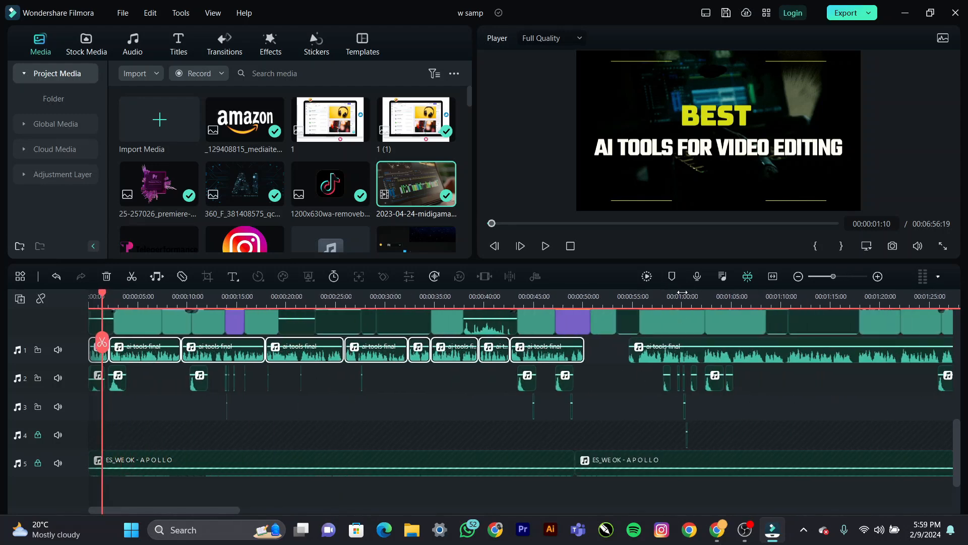
scroll(584, 308, "down", 2)
scroll(584, 308, "down", 3)
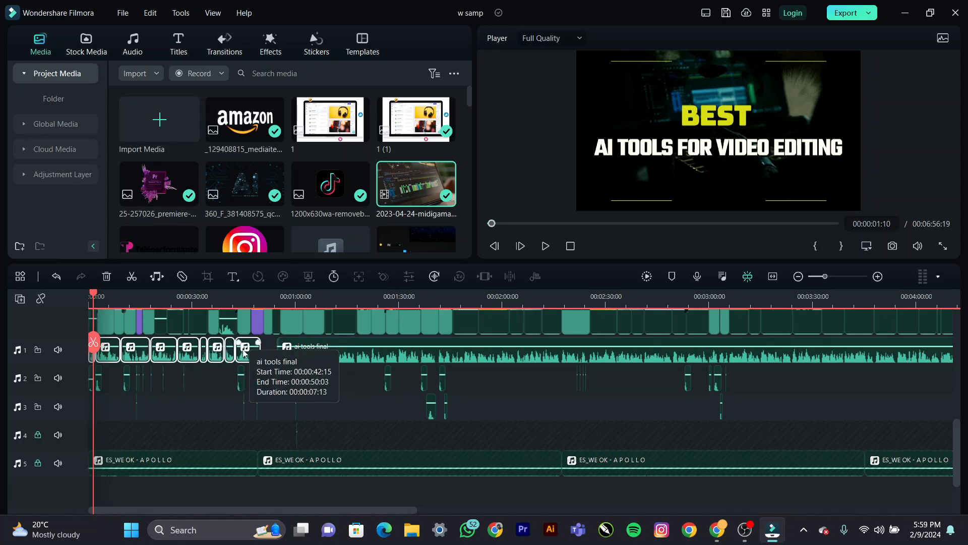
scroll(275, 289, "up", 5)
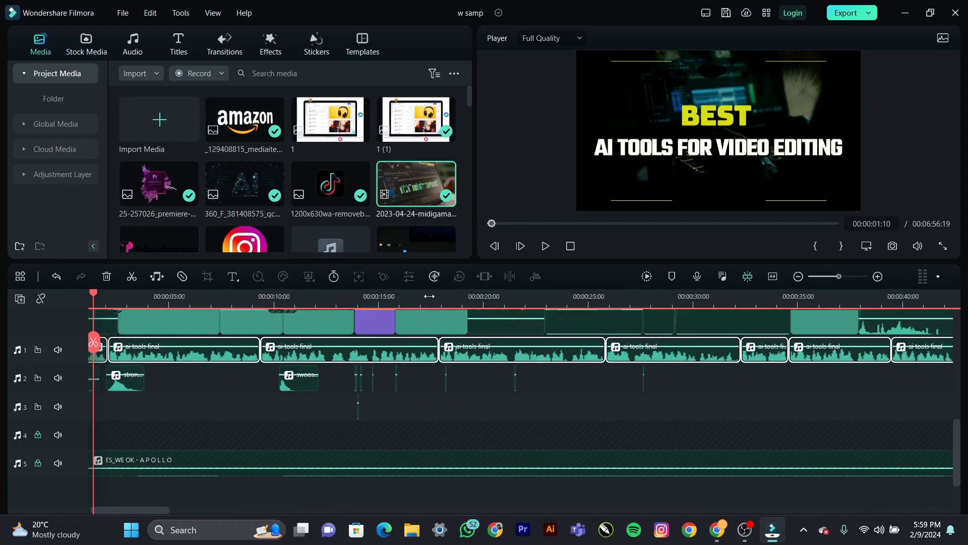
Step: Check the Auto Synchronization tool's description and the video and audio tracks it would apply to
left_click(281, 413)
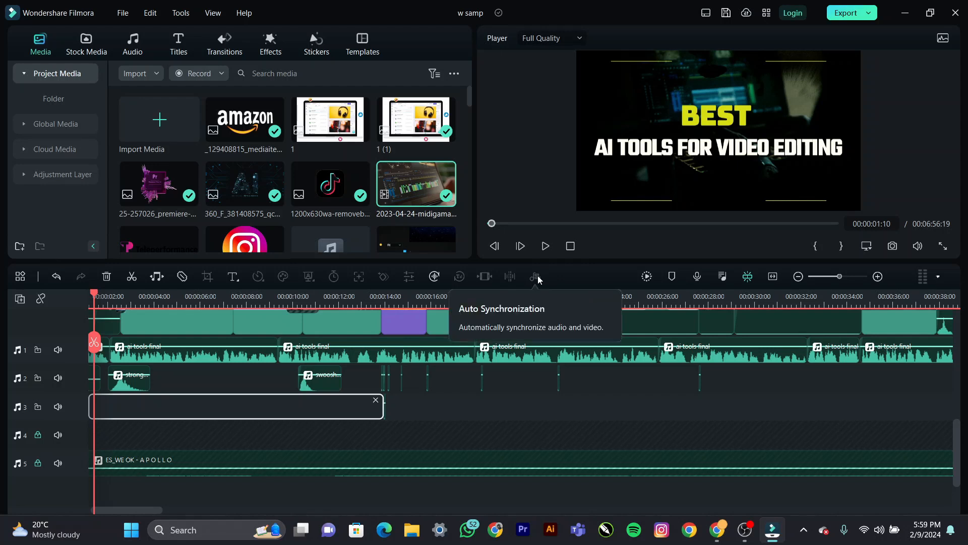
left_click(580, 419)
left_click(528, 430)
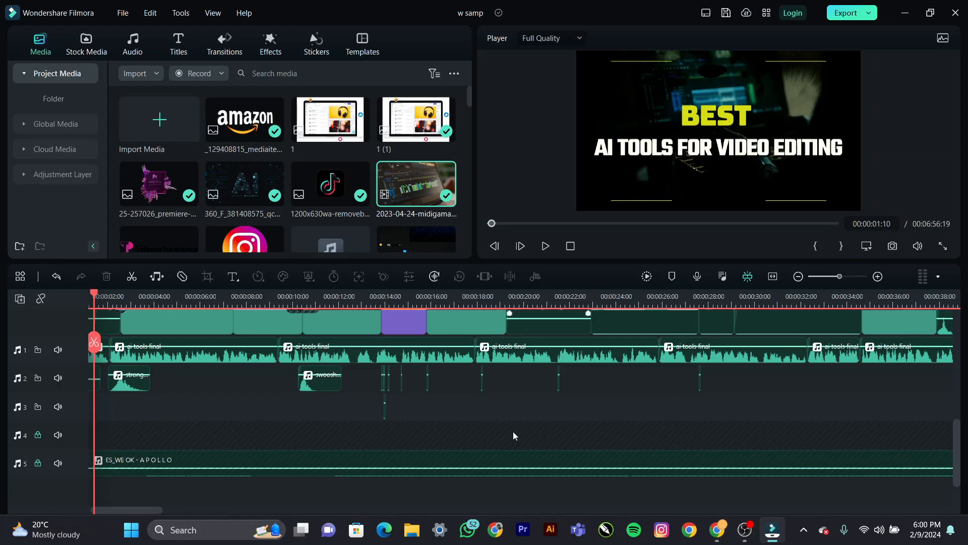
scroll(558, 404, "up", 5)
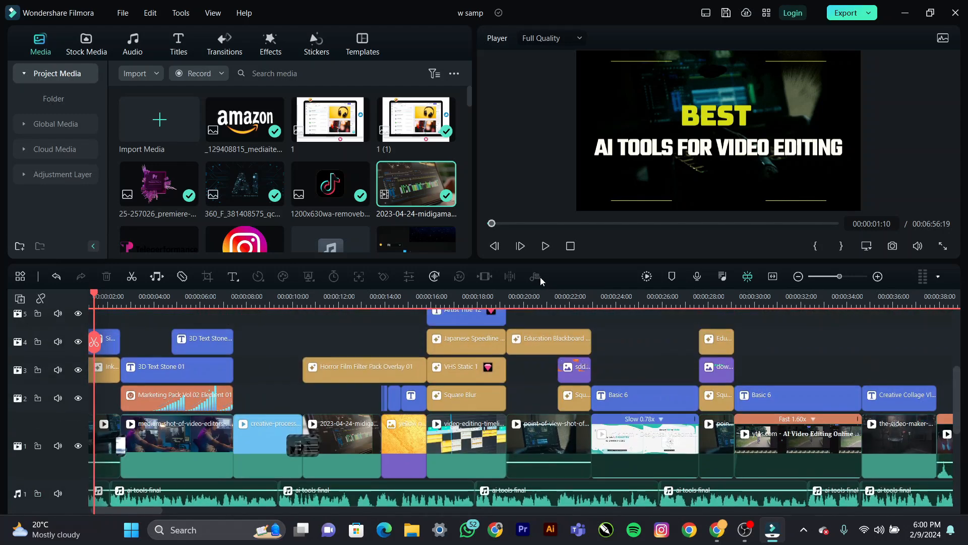
scroll(187, 444, "down", 5)
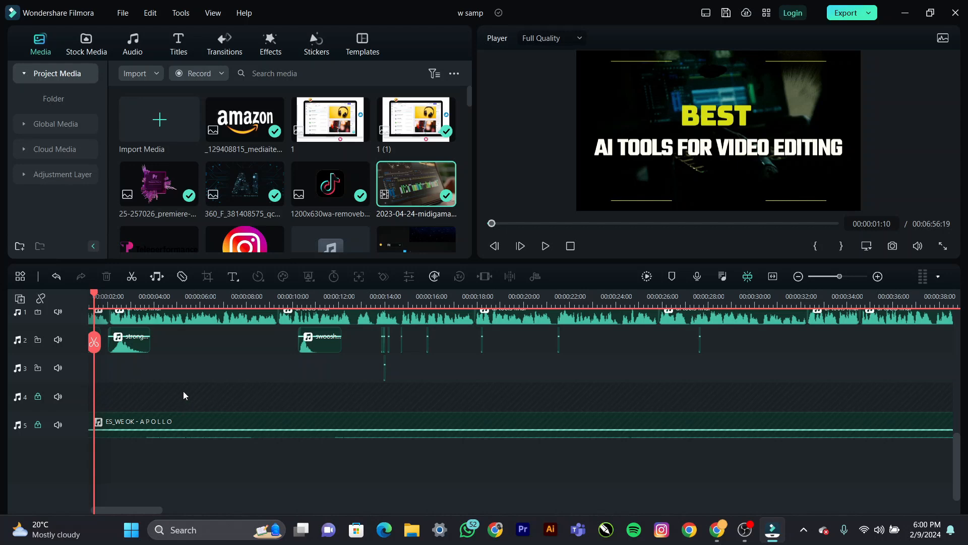
left_click(176, 361)
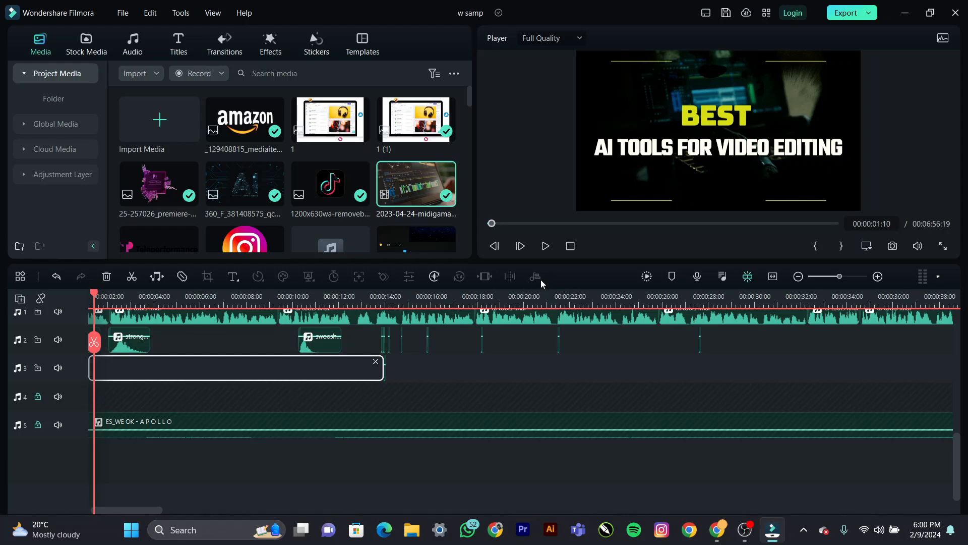
left_click(259, 481)
Step: Review the layering of all video and audio tracks across the full length of the project timeline
scroll(150, 422, "up", 10)
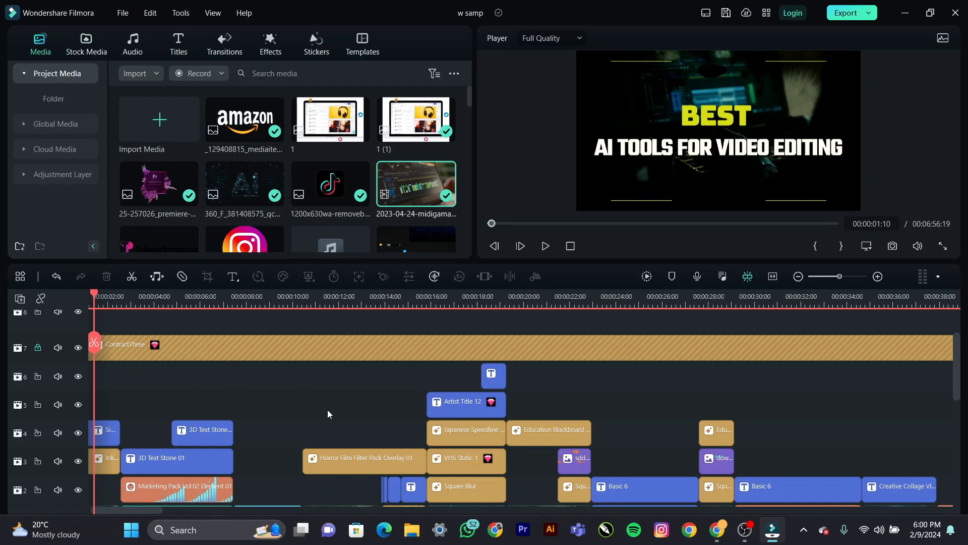
scroll(373, 308, "down", 5)
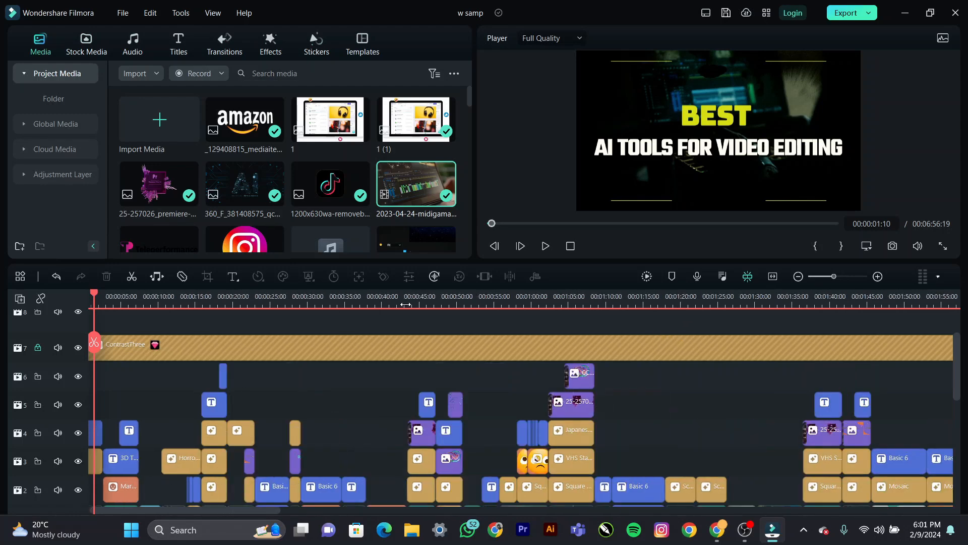
scroll(373, 309, "down", 2)
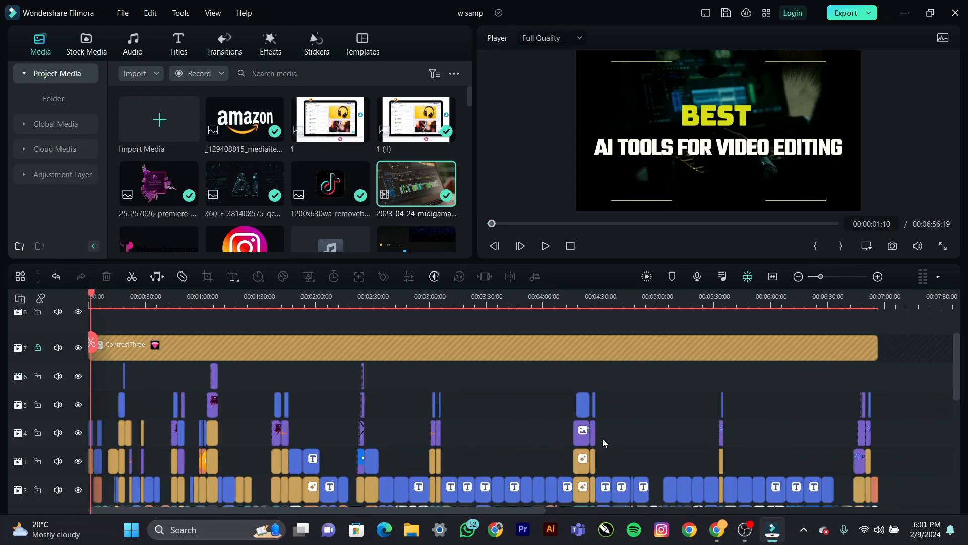
scroll(603, 437, "down", 3)
scroll(604, 443, "down", 4)
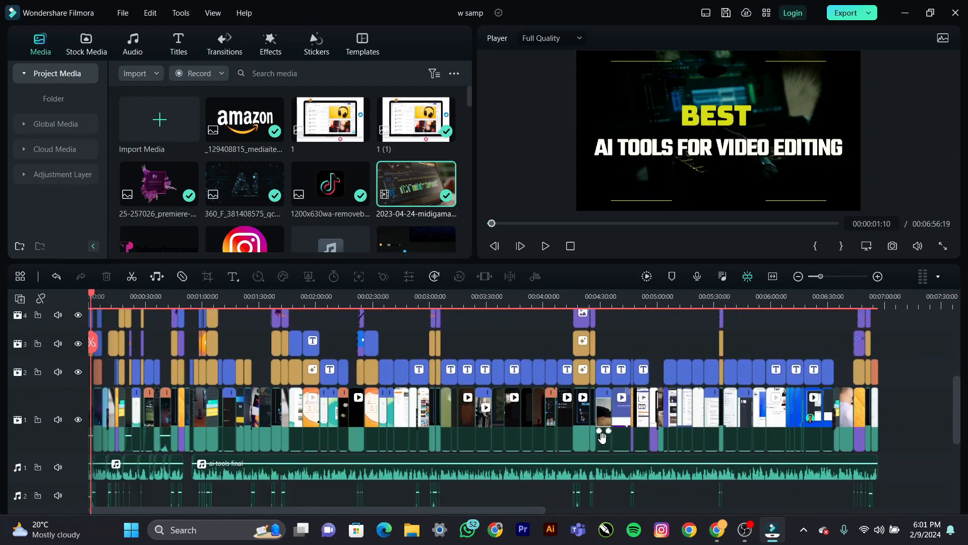
scroll(604, 437, "down", 4)
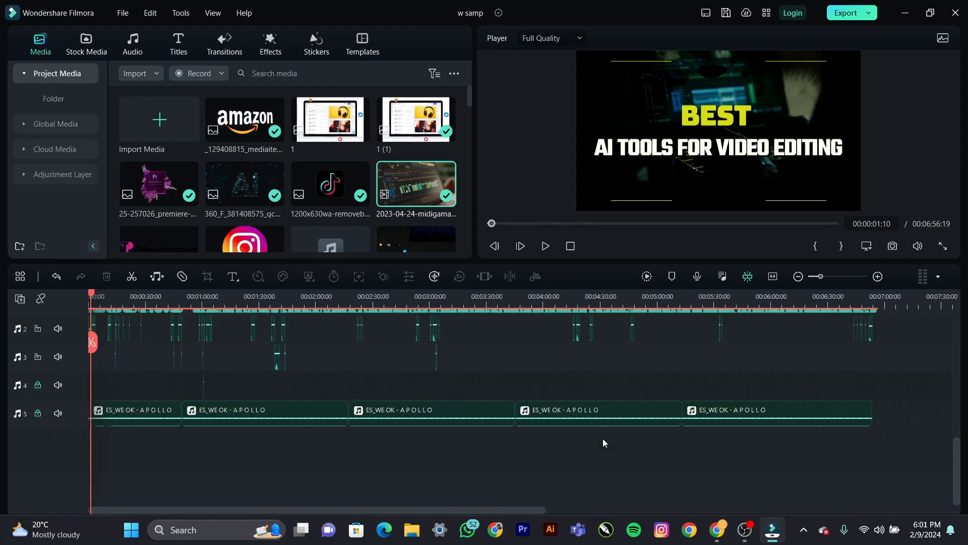
scroll(603, 438, "up", 6)
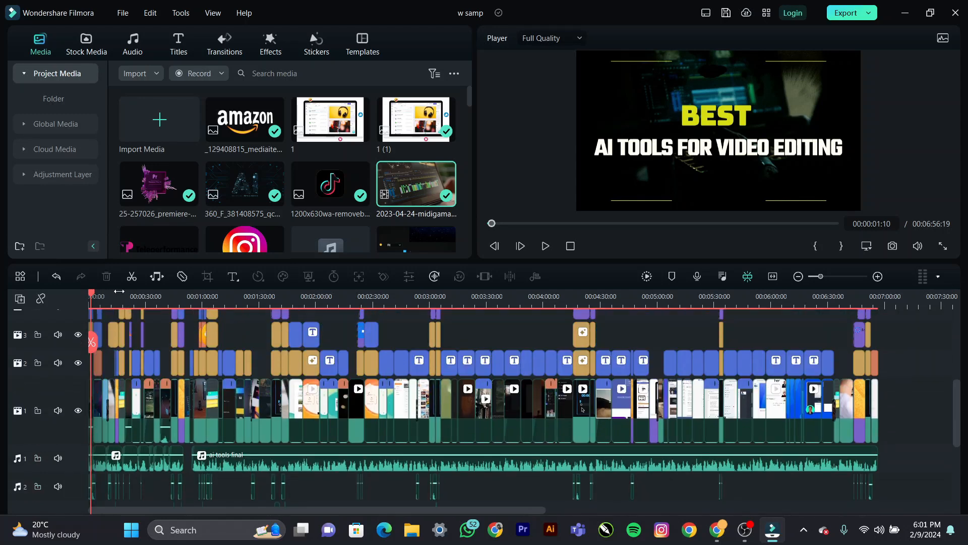
Step: Return the playhead to the start of the project at 00:00:00:00
left_click_drag(91, 294, 52, 296)
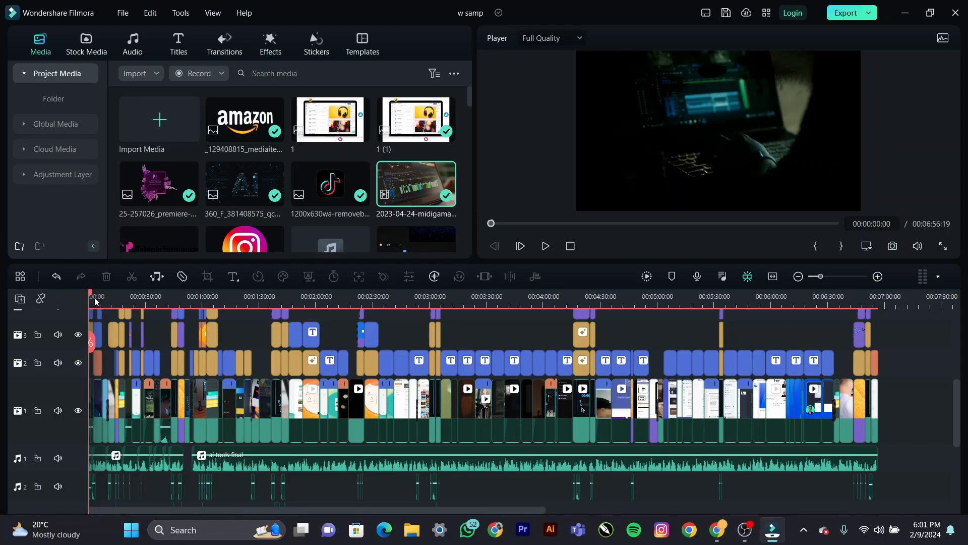
scroll(92, 298, "down", 1)
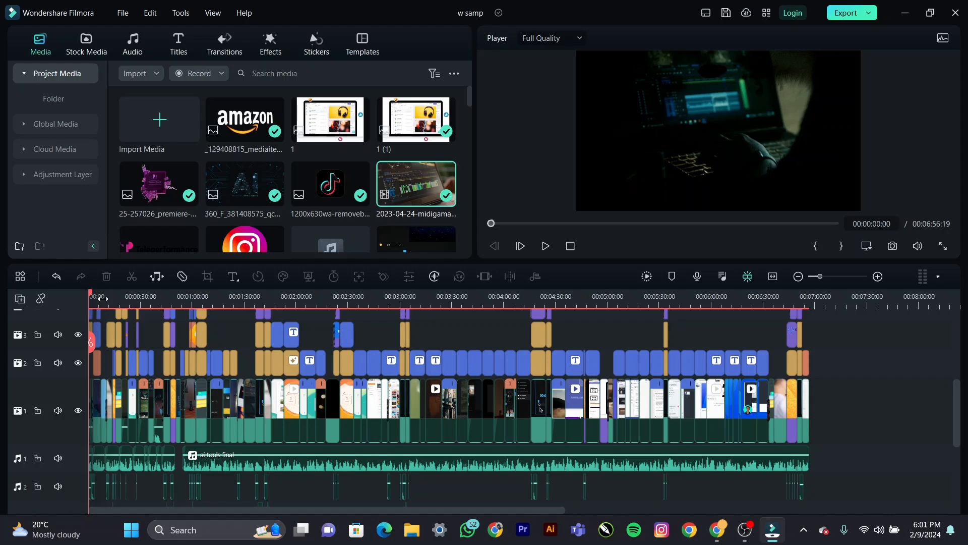
left_click_drag(102, 298, 545, 303)
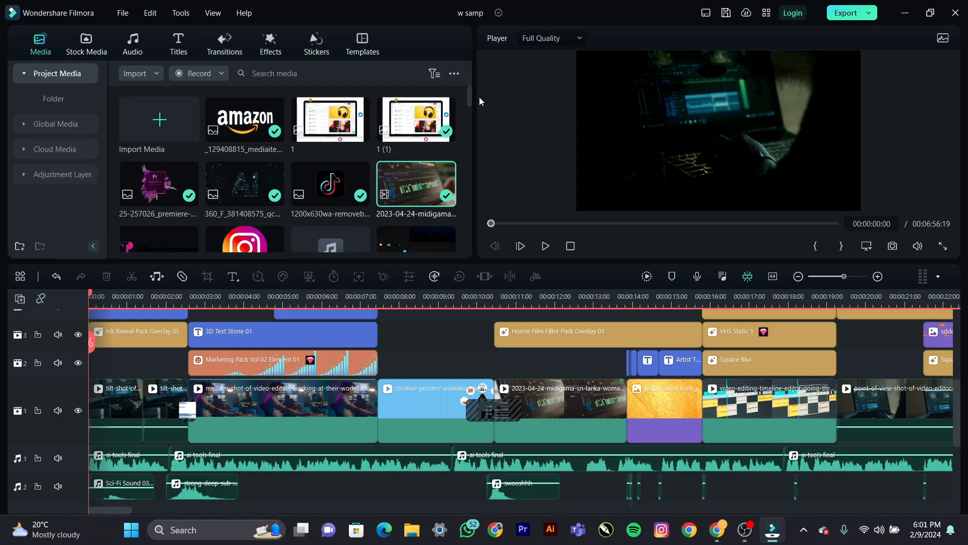
Step: Look through all the imported files in the project media library, from the first item to the last
mouse_move(466, 98)
left_mouse_down()
mouse_move(479, 253)
mouse_move(477, 89)
left_mouse_up()
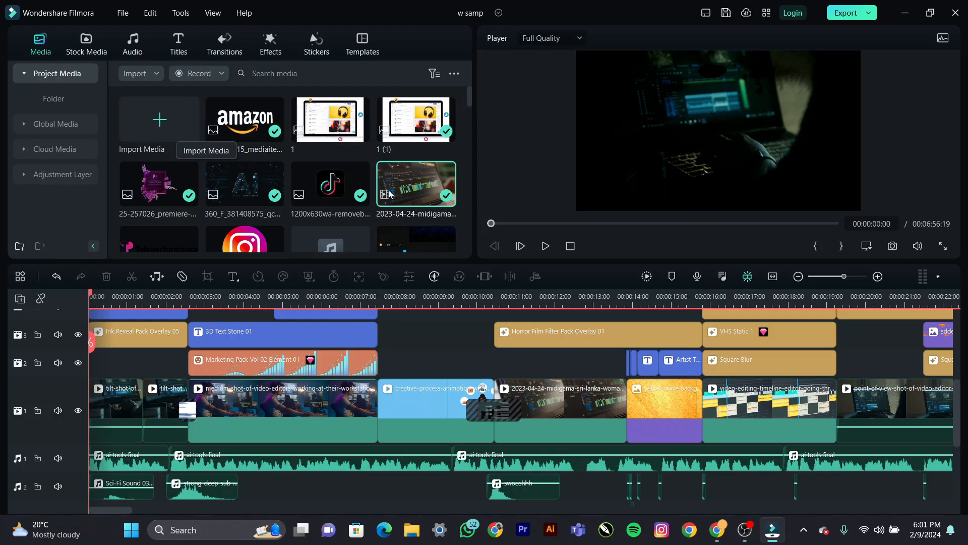
left_click_drag(466, 96, 489, 78)
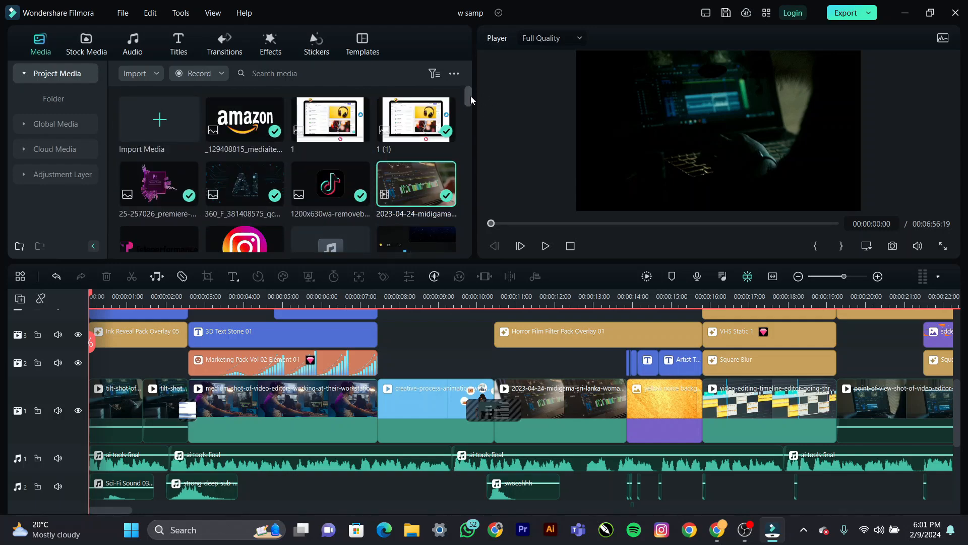
left_click_drag(470, 100, 481, 277)
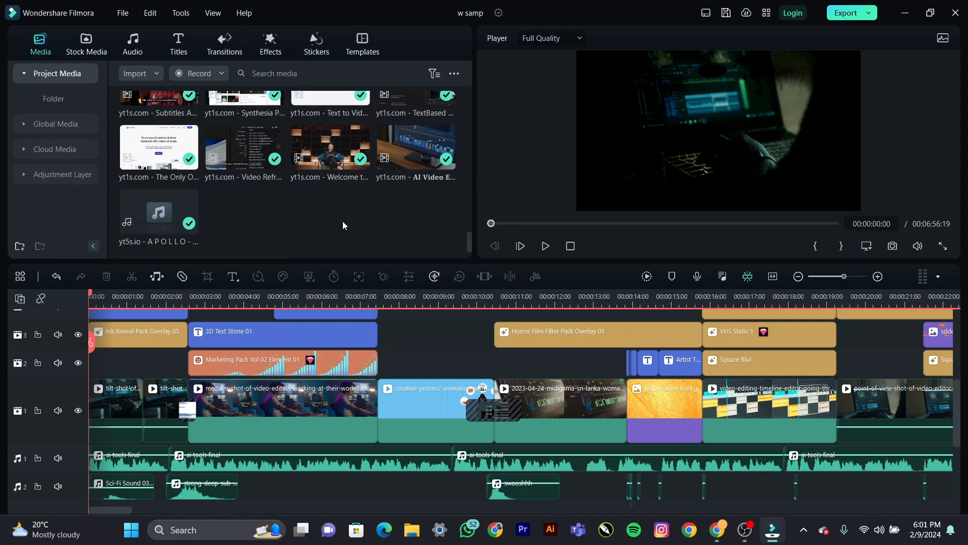
left_click_drag(471, 238, 458, 90)
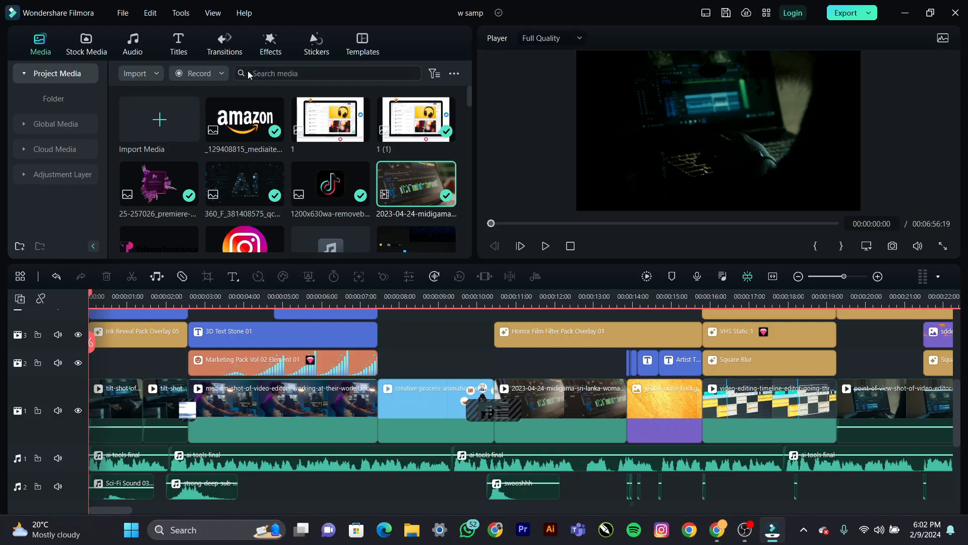
Step: Search the Pexels stock videos for "interviewing"
left_click(83, 49)
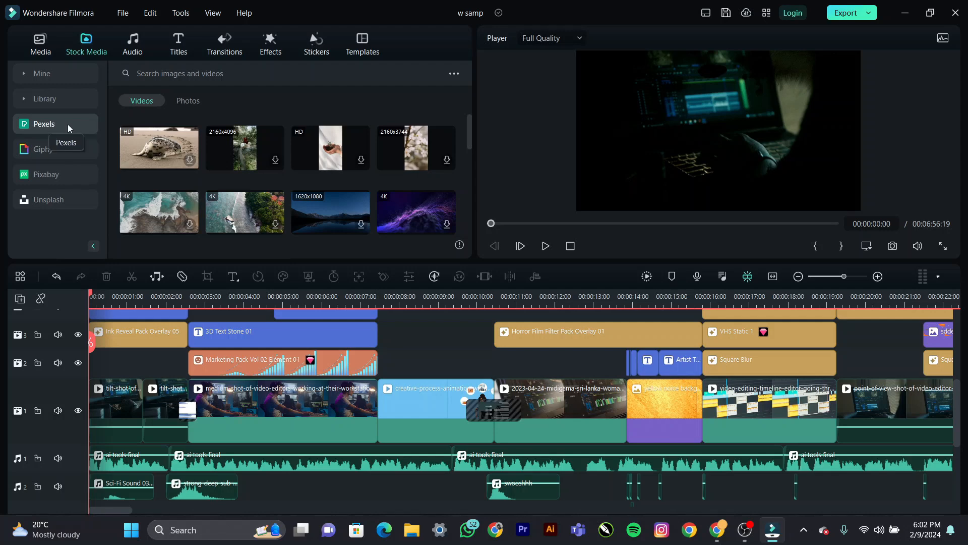
left_click(197, 75)
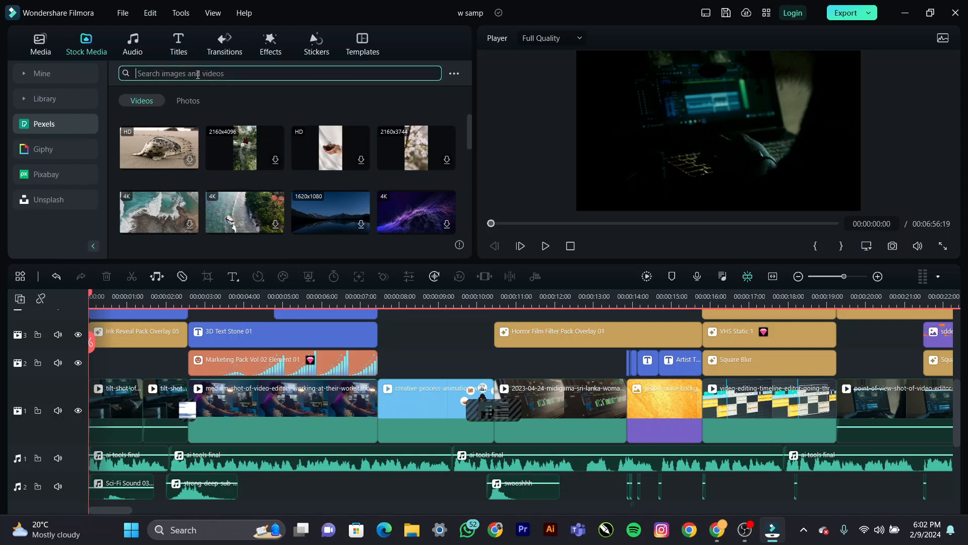
type("interviewing")
key("Return")
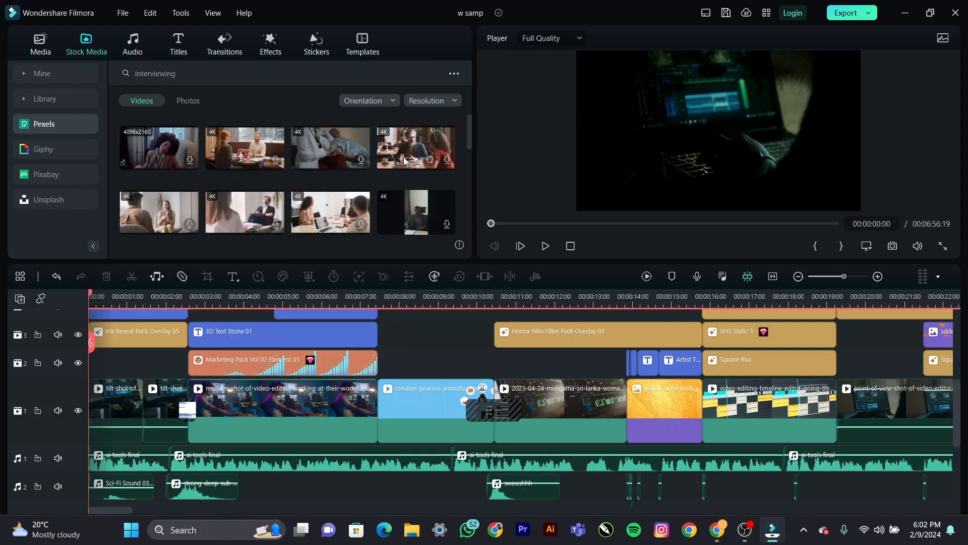
Step: Try to place the second interviewing result on video track 2, ending at the small title clips near 00:00:14:00
left_click_drag(470, 135, 467, 99)
left_click_drag(366, 353, 420, 356)
left_click(600, 279)
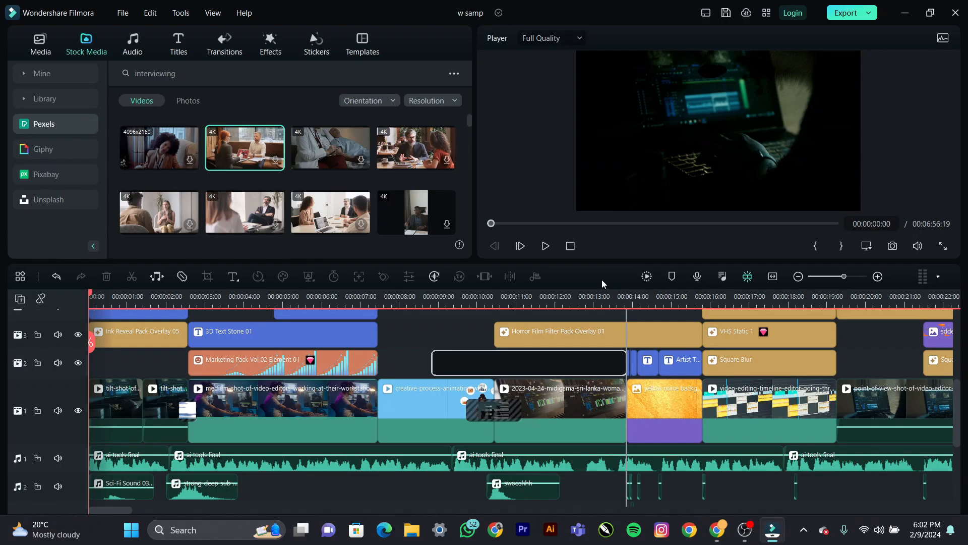
left_click(599, 288)
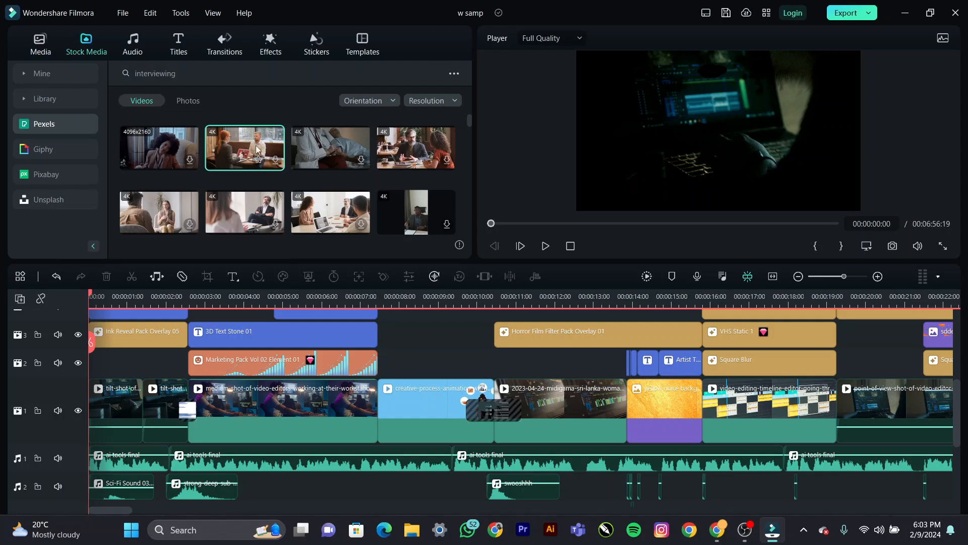
Step: Look through the GIFs offered in the Giphy stock library
left_click(59, 148)
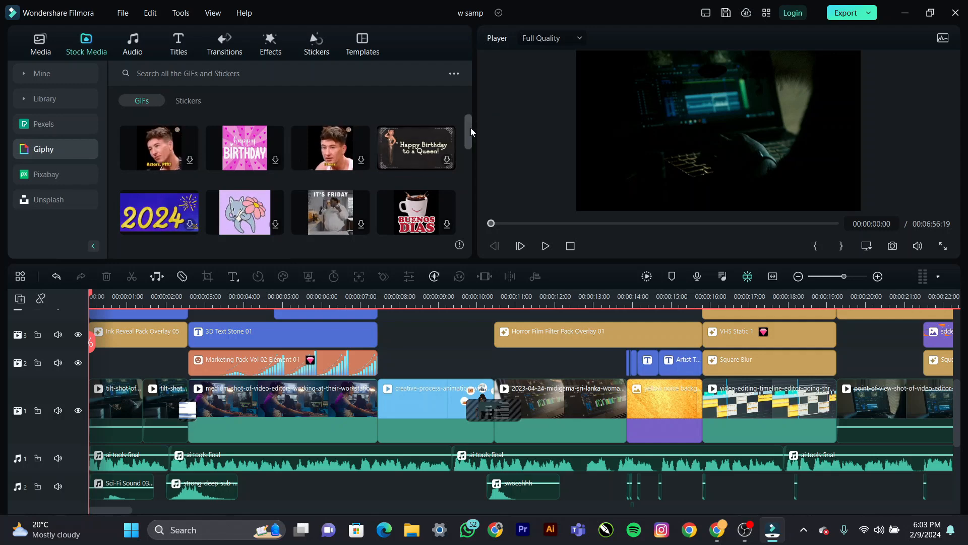
scroll(470, 154, "down", 2)
left_click_drag(470, 154, 468, 196)
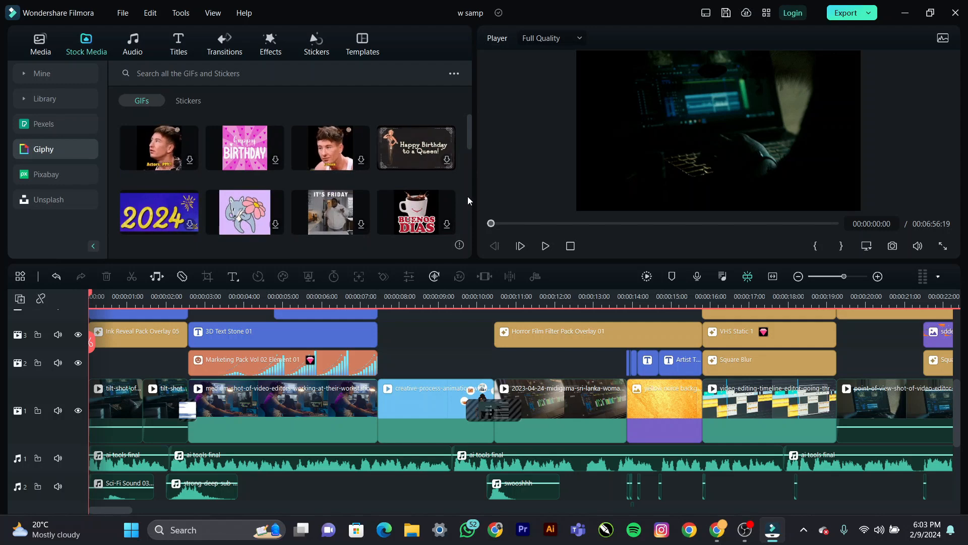
scroll(468, 200, "up", 5)
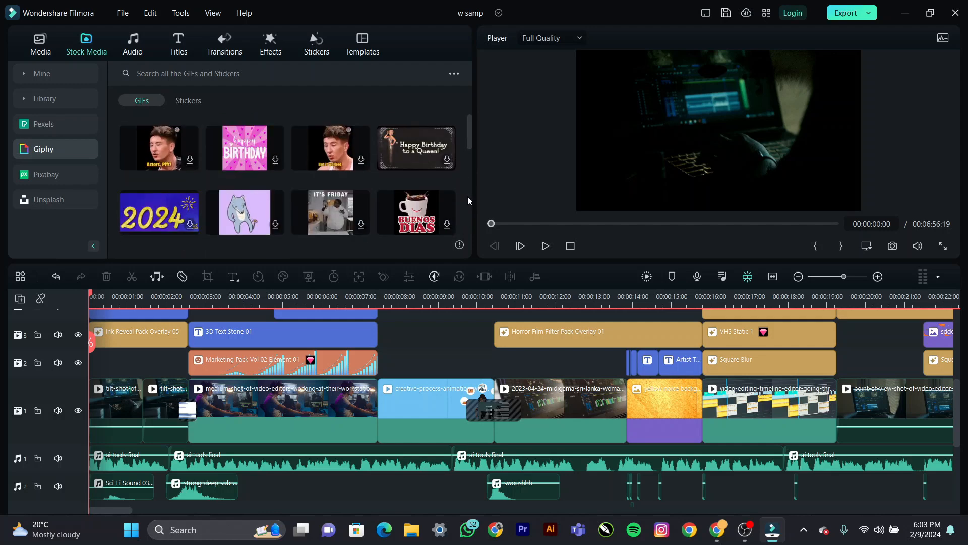
Step: Search the Giphy GIFs for "cat meme" and look through the matching GIFs
left_click(217, 73)
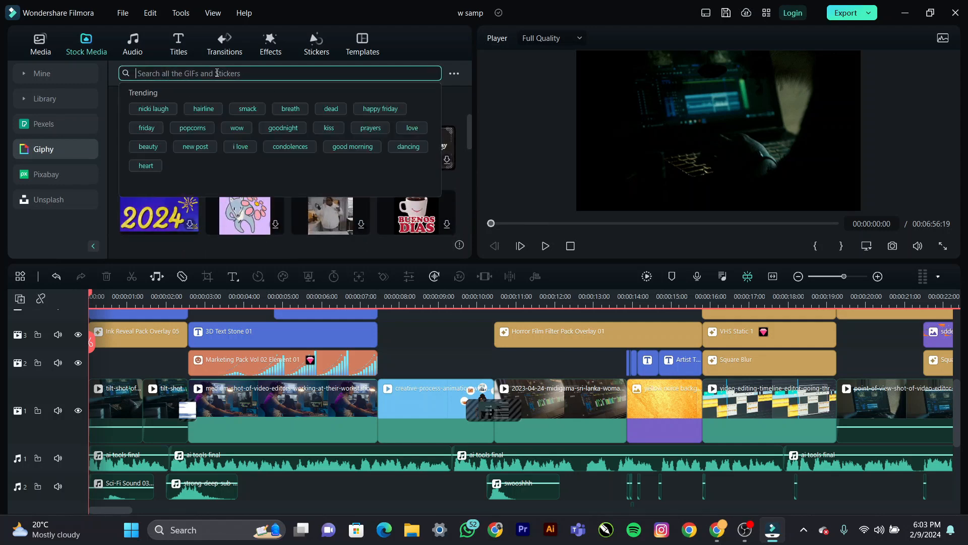
type("cat meme")
key("Return")
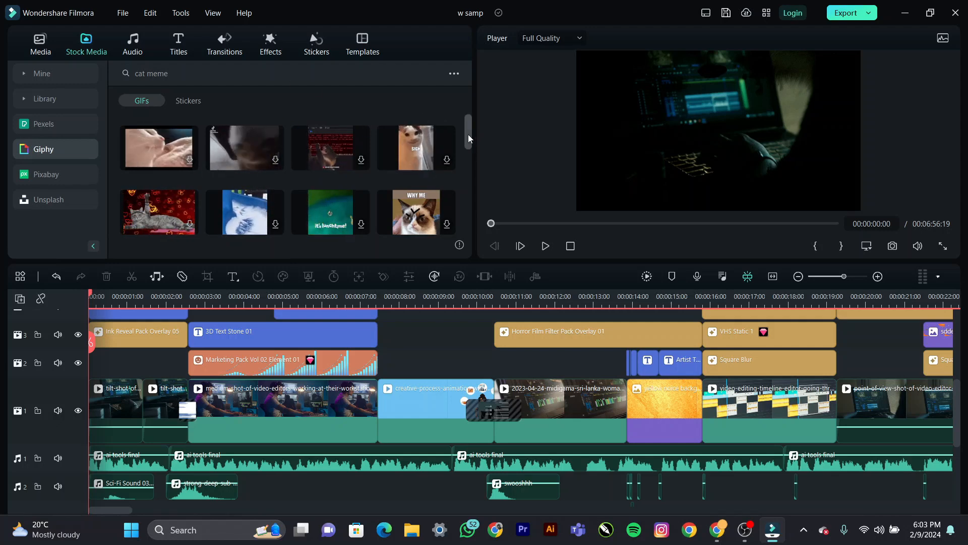
mouse_move(469, 143)
left_mouse_down()
mouse_move(471, 172)
mouse_move(470, 155)
left_mouse_up()
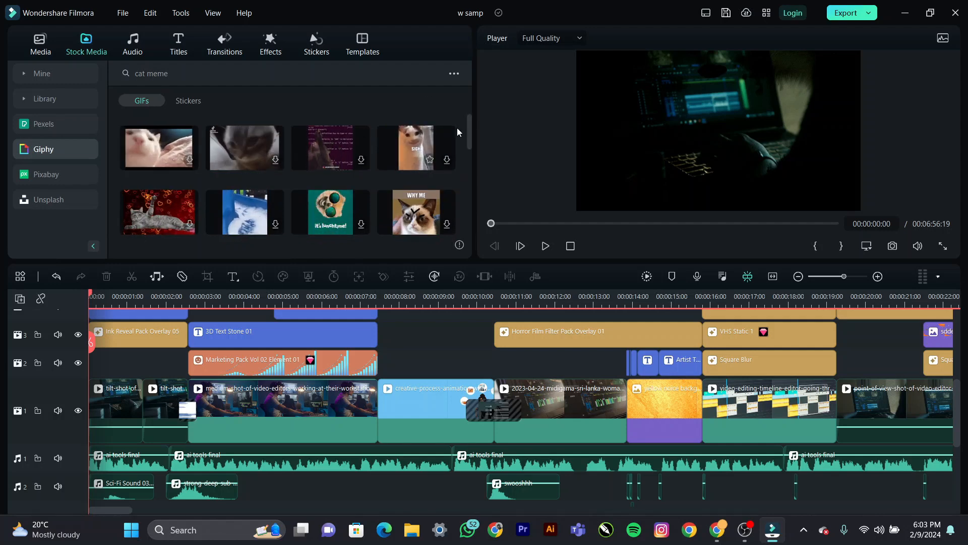
scroll(468, 133, "down", 1)
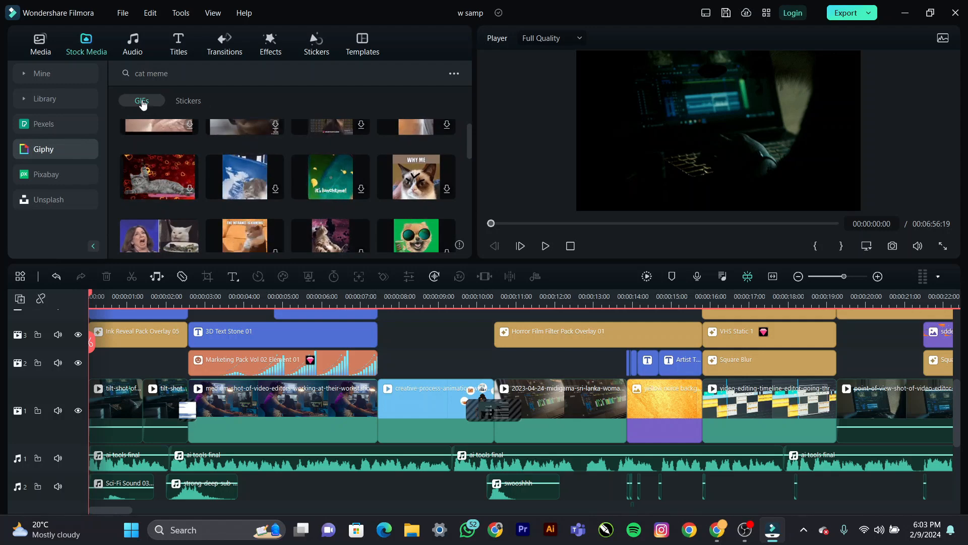
Step: View the Giphy stickers for the cat meme search, and clear the search to browse the general stickers
left_click(189, 101)
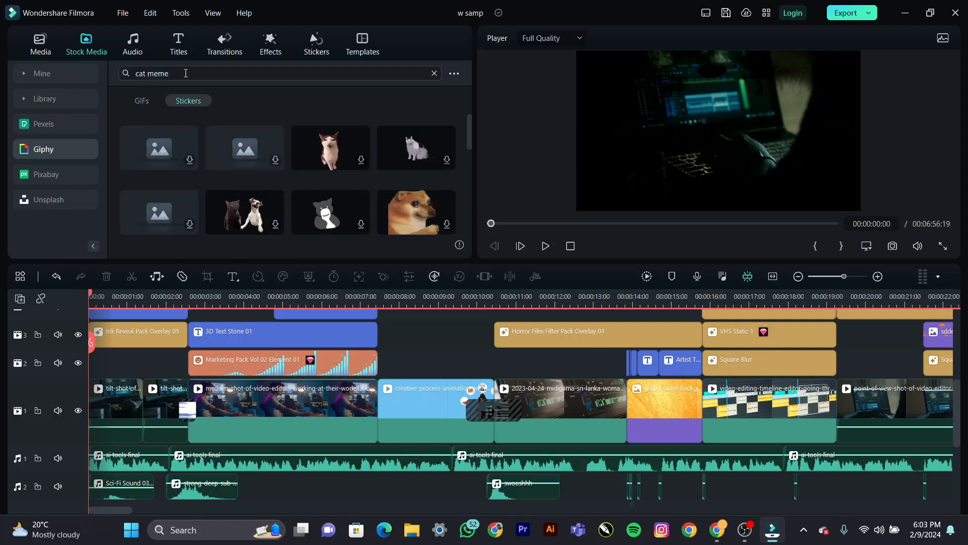
left_click(186, 73)
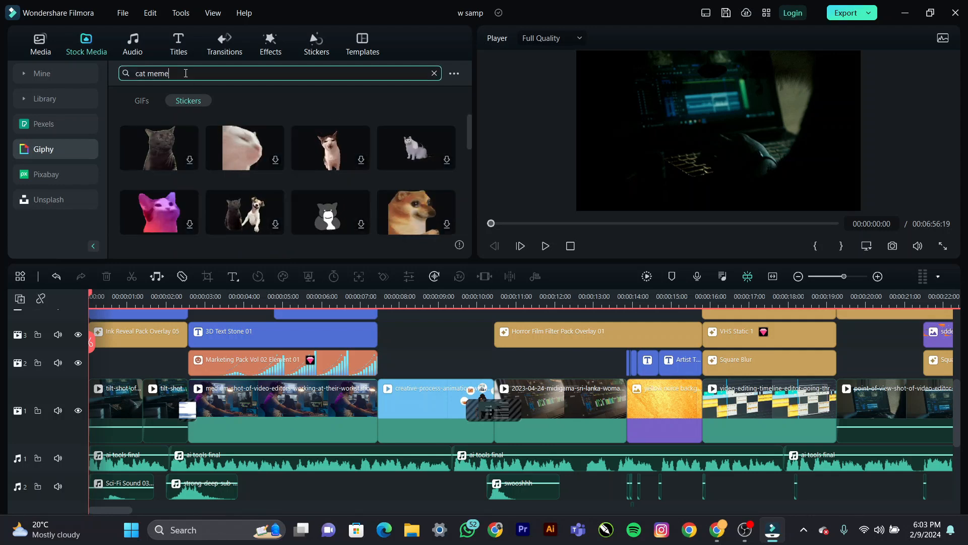
left_click(434, 73)
left_click(158, 78)
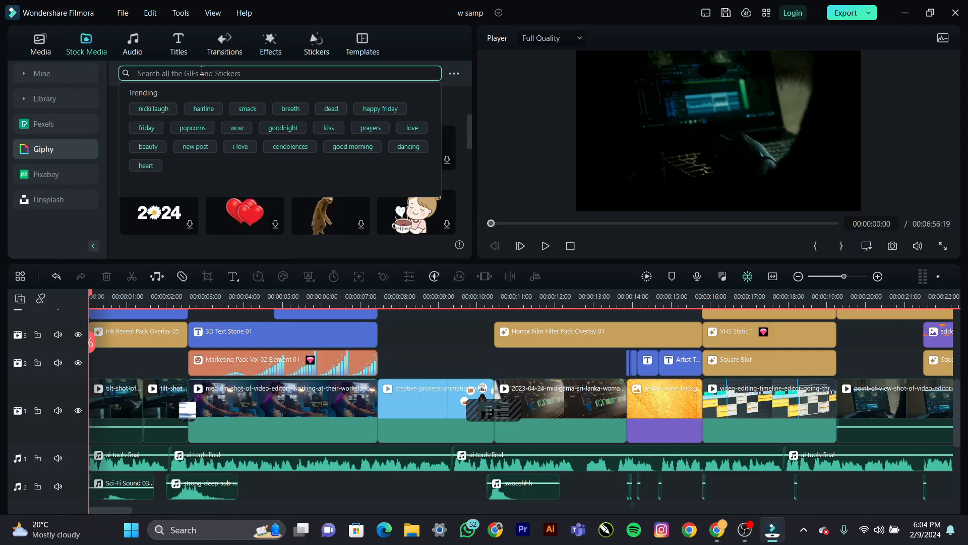
left_click(111, 124)
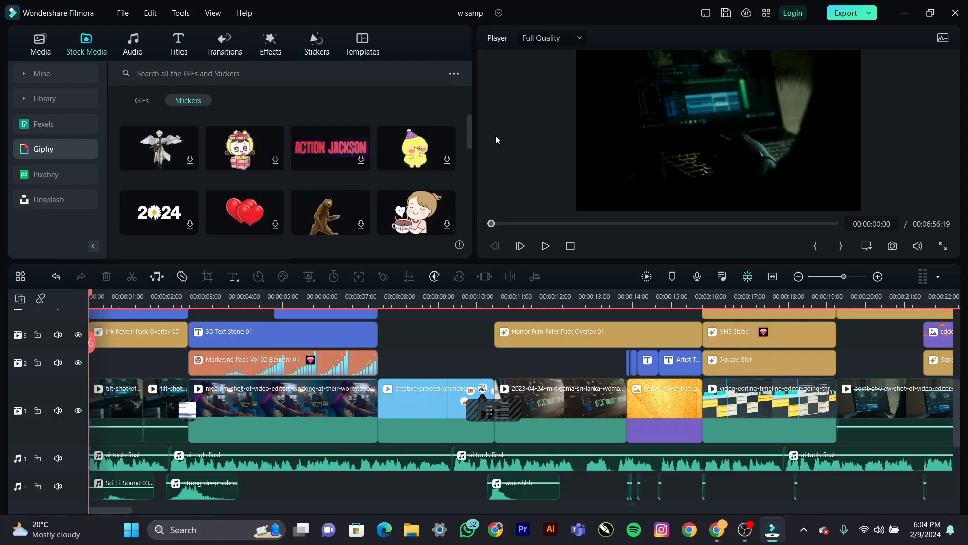
left_click_drag(471, 134, 474, 89)
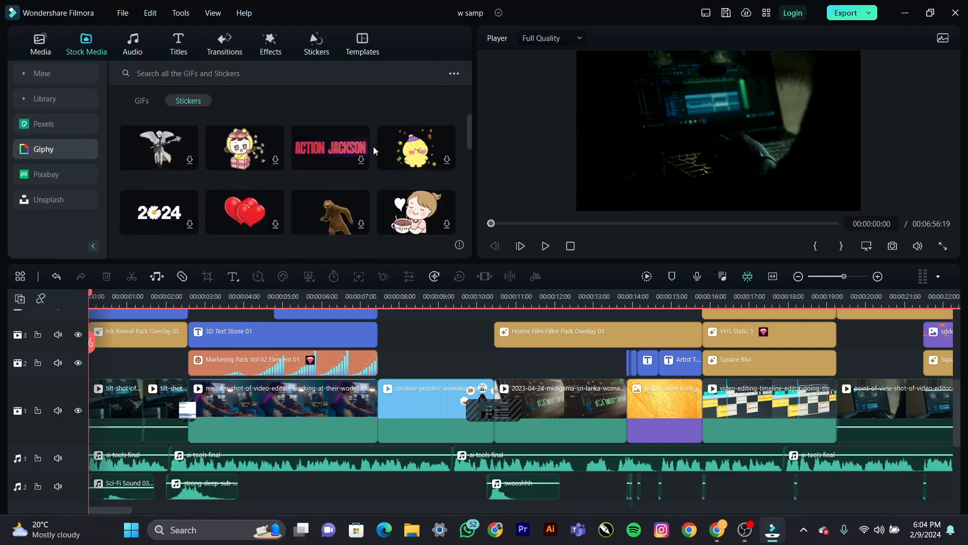
Step: Compare the Pixabay videos and Unsplash photos with the Giphy sticker collection
left_click(65, 177)
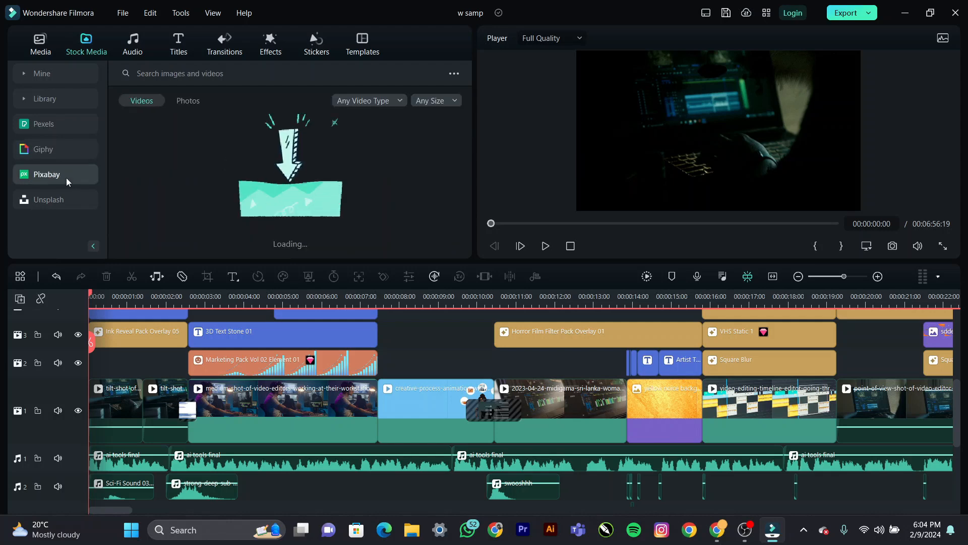
left_click(47, 202)
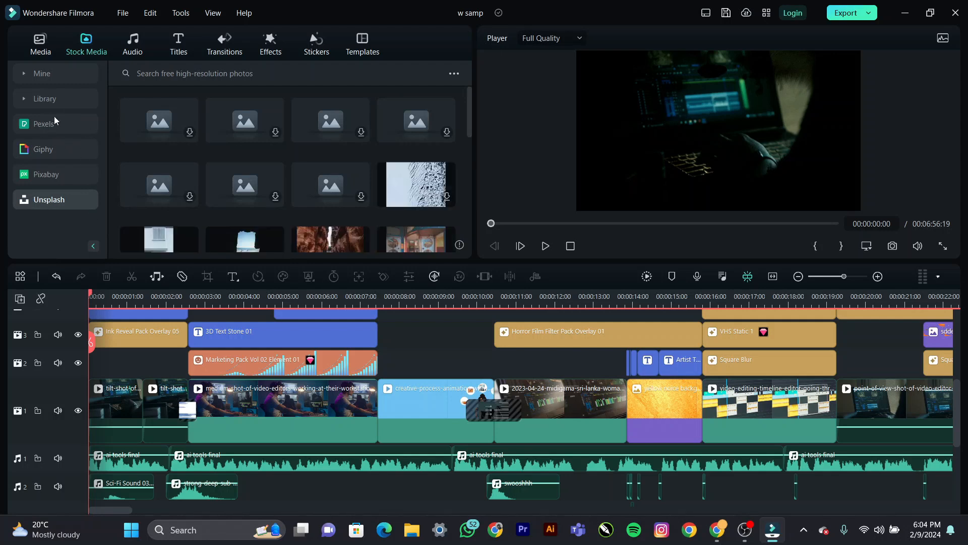
left_click(59, 174)
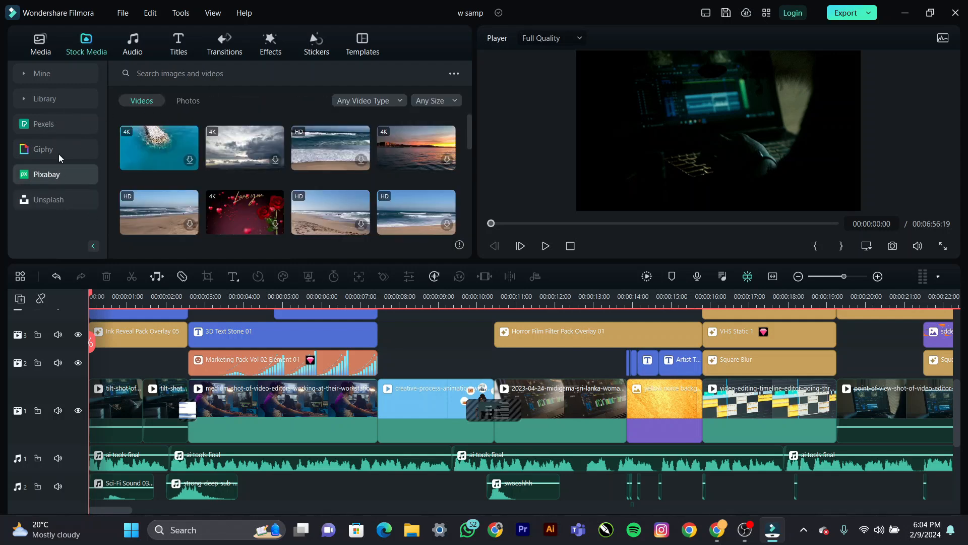
left_click(59, 155)
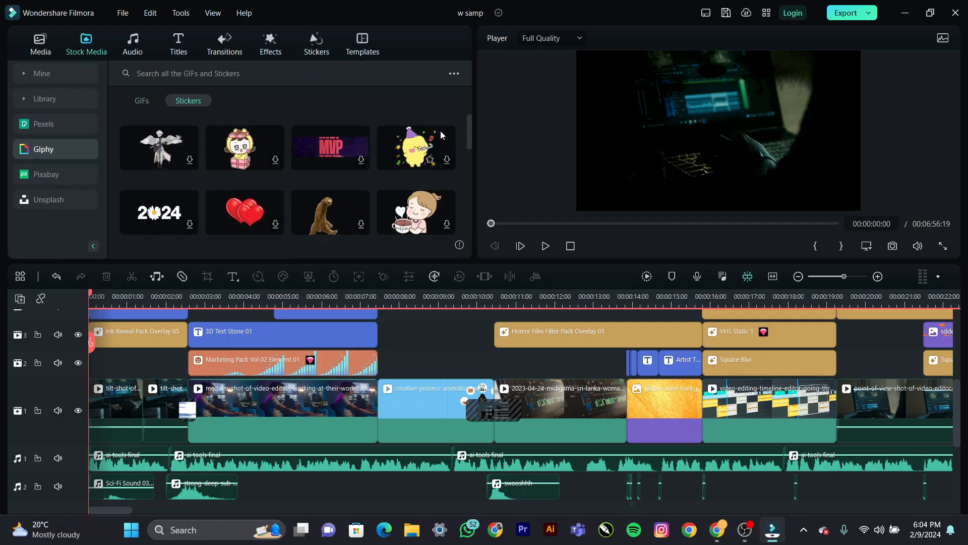
mouse_move(467, 135)
left_mouse_down()
mouse_move(465, 183)
mouse_move(473, 121)
left_mouse_up()
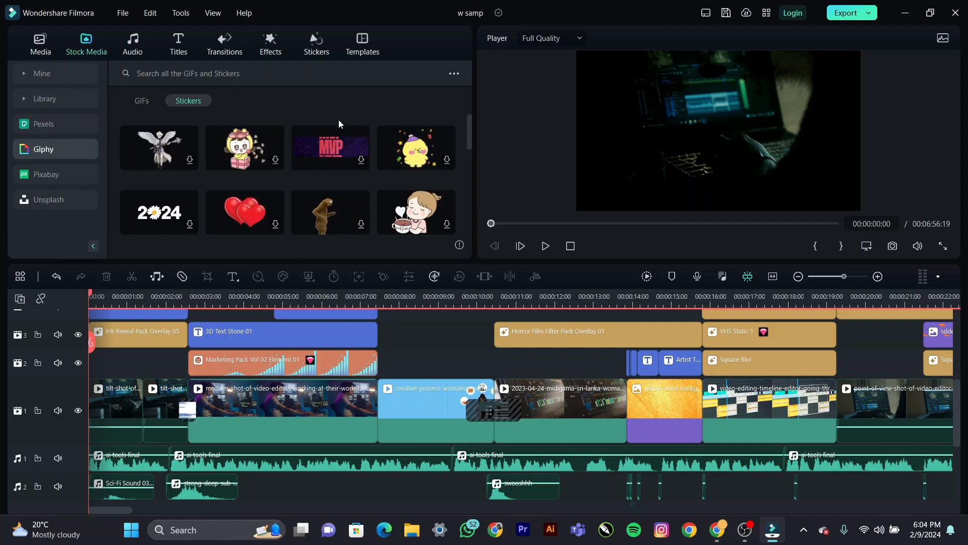
Step: Search the audio library's sound effects for "dollar" and listen to the Cash Register and Coins Drop sounds
left_click(129, 43)
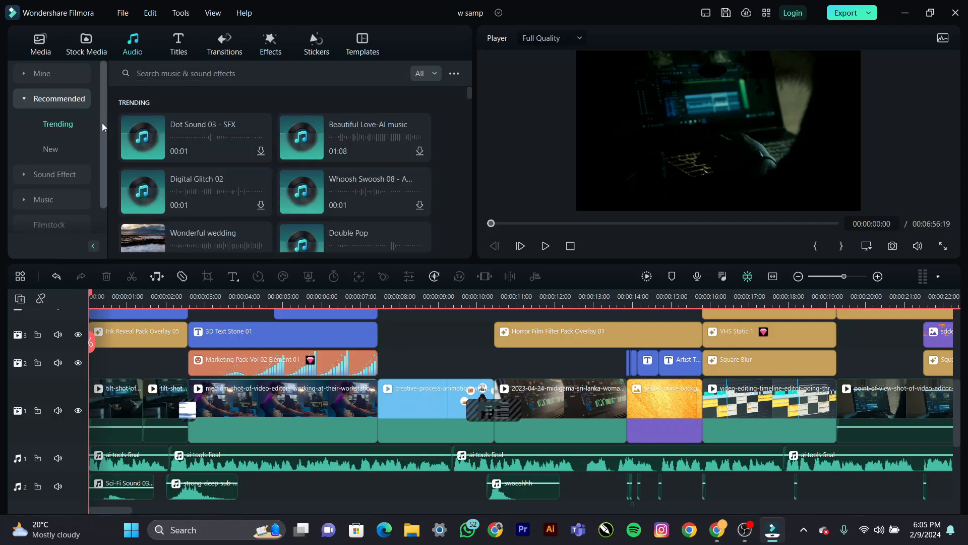
left_click_drag(101, 123, 101, 177)
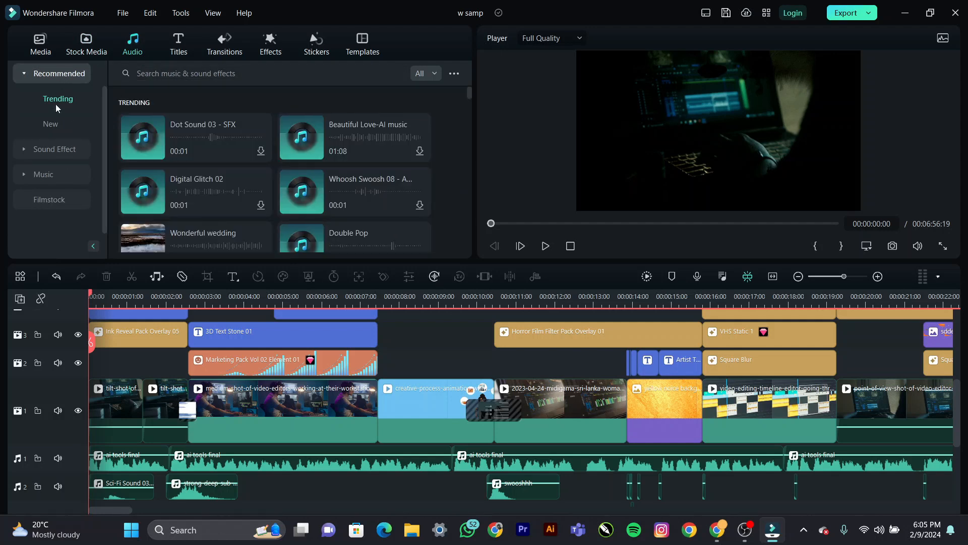
left_click(46, 149)
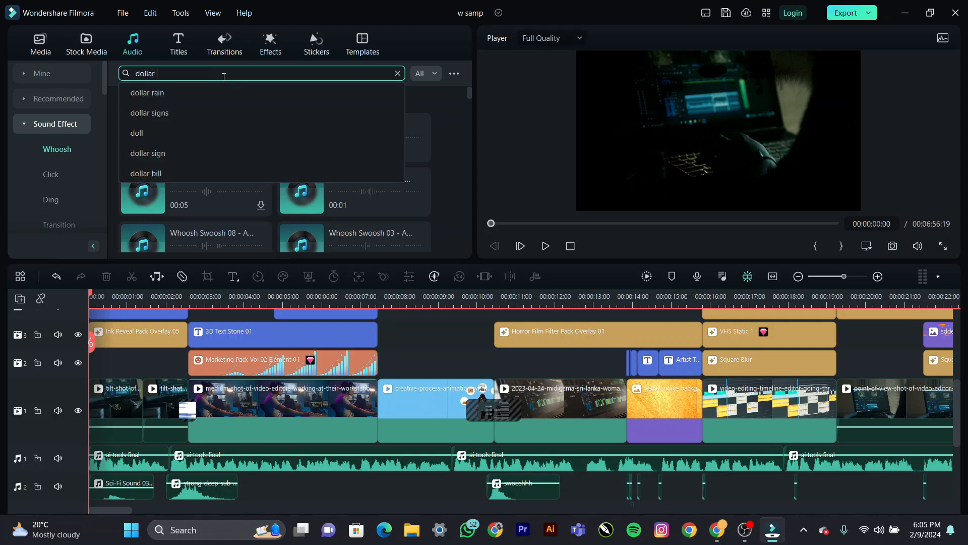
key("Return")
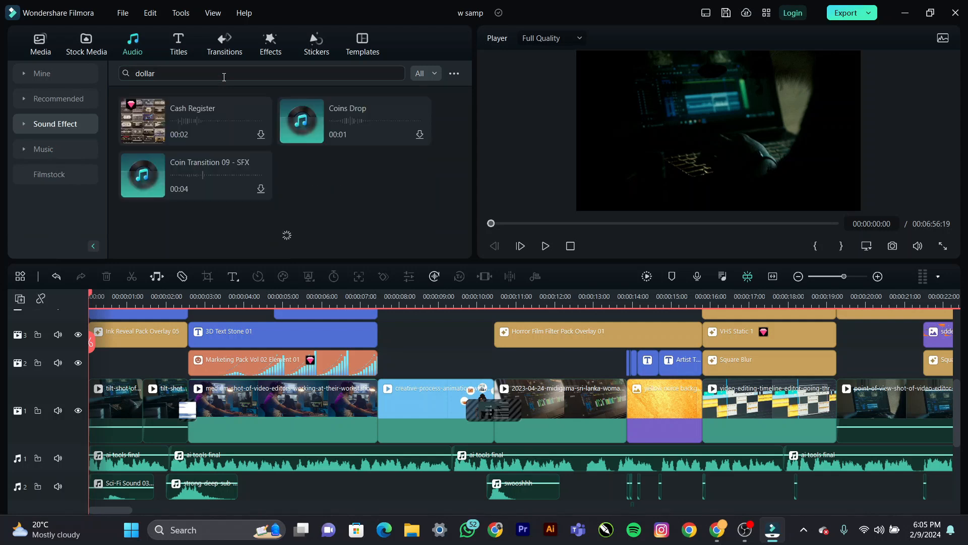
left_click(156, 124)
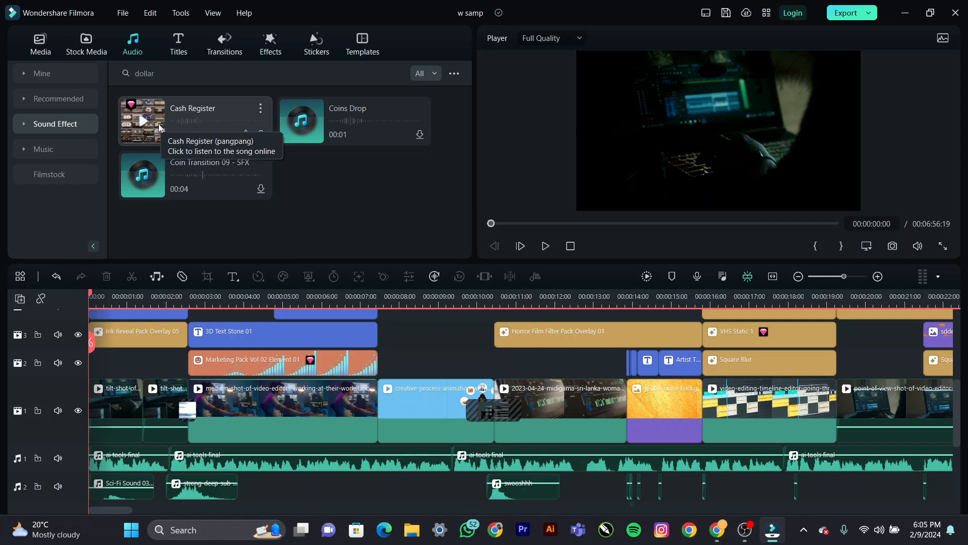
left_click(305, 125)
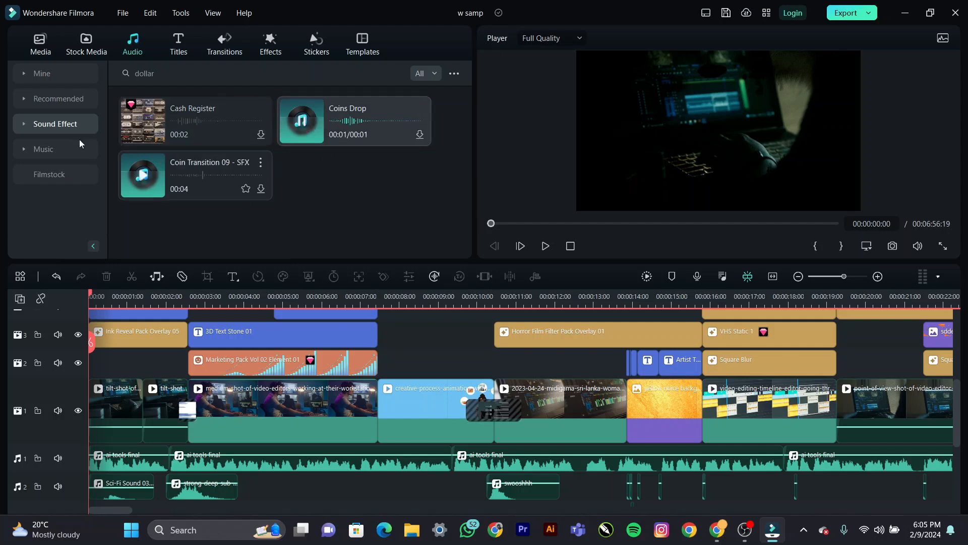
Step: Look over the Sound Effect and Music audio categories, and open the search suggestions for the Recommended trending audio
left_click(56, 122)
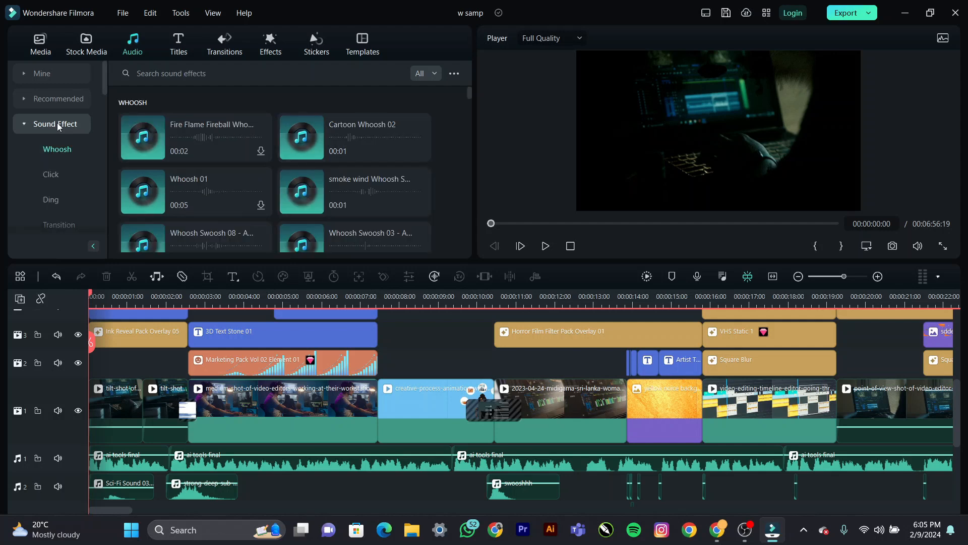
left_click(56, 98)
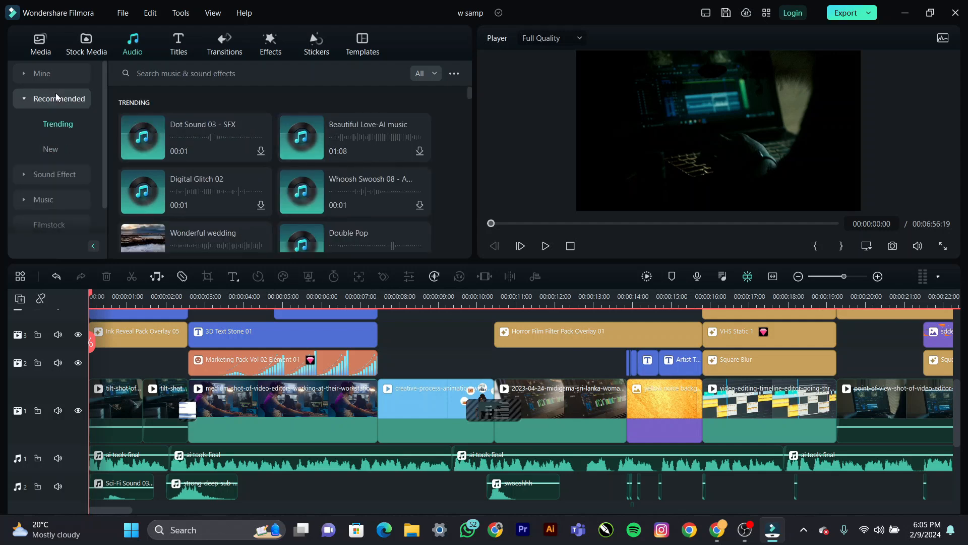
left_click(165, 74)
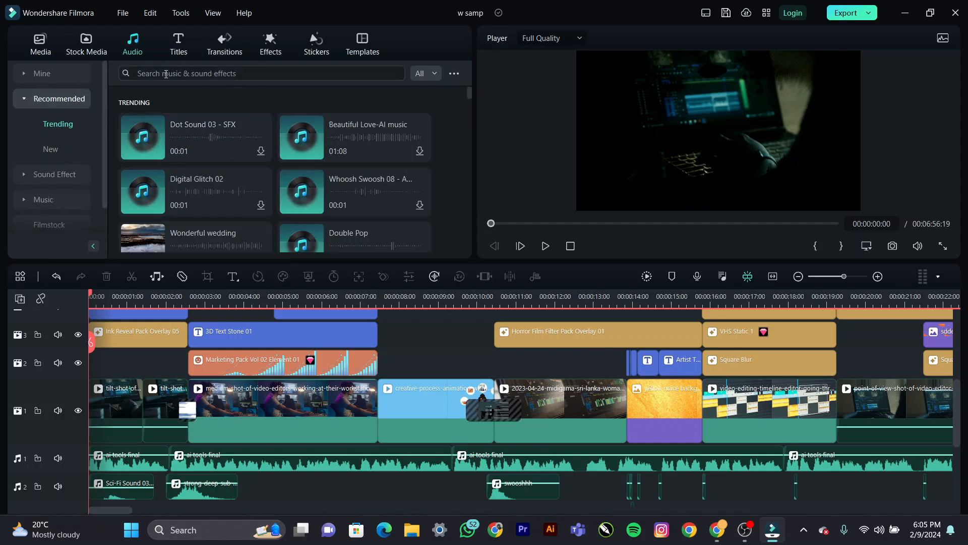
left_click(458, 213)
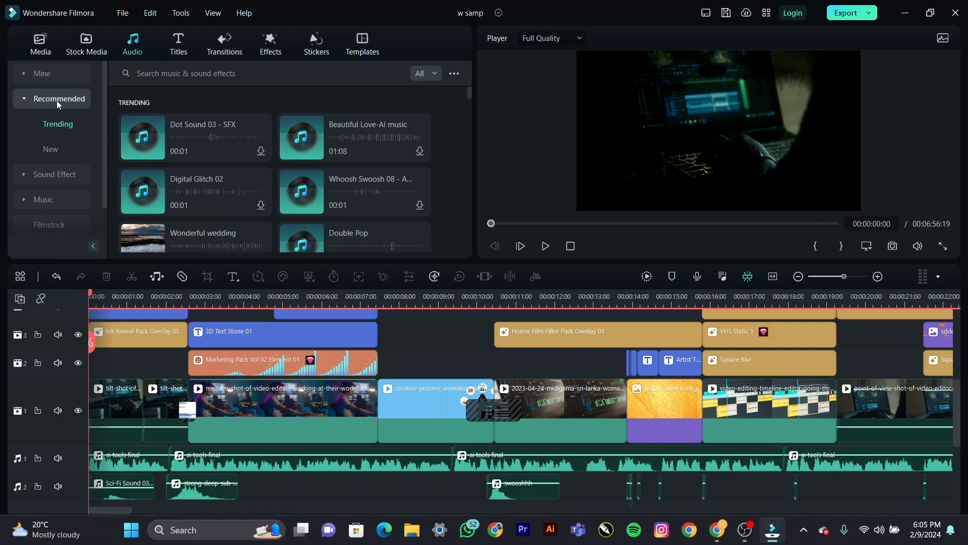
left_click(45, 198)
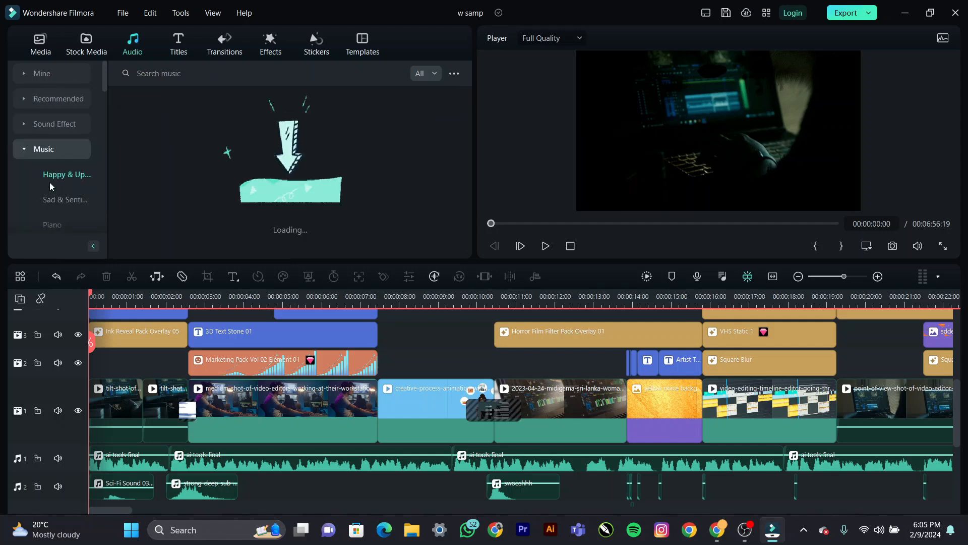
left_click(50, 109)
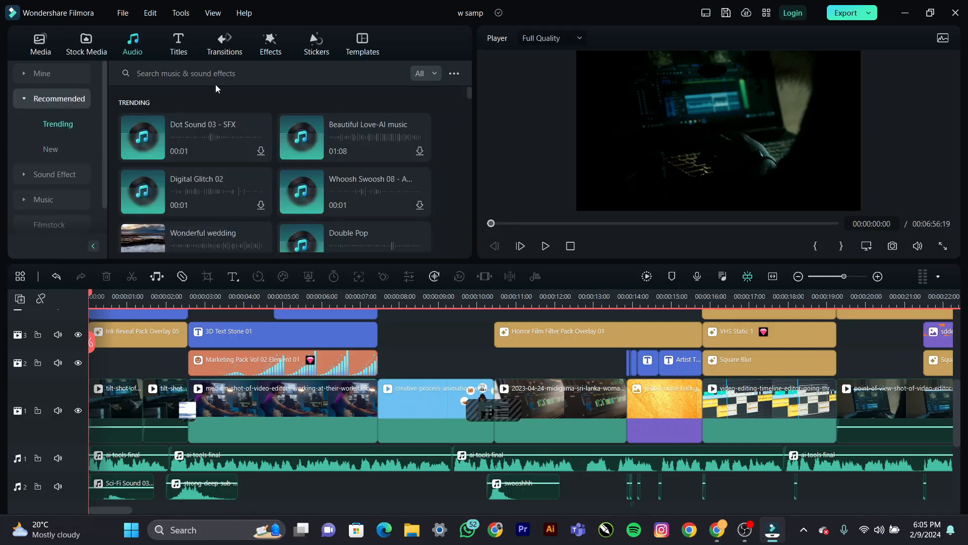
left_click(171, 75)
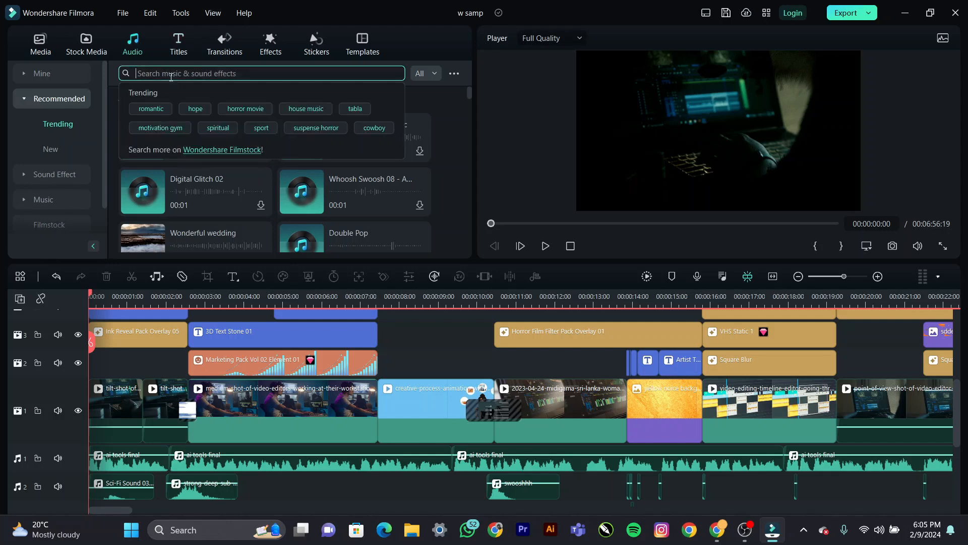
Step: Search the audio library for "calm" and listen to different parts of the Peace track
type("calm")
key("Return")
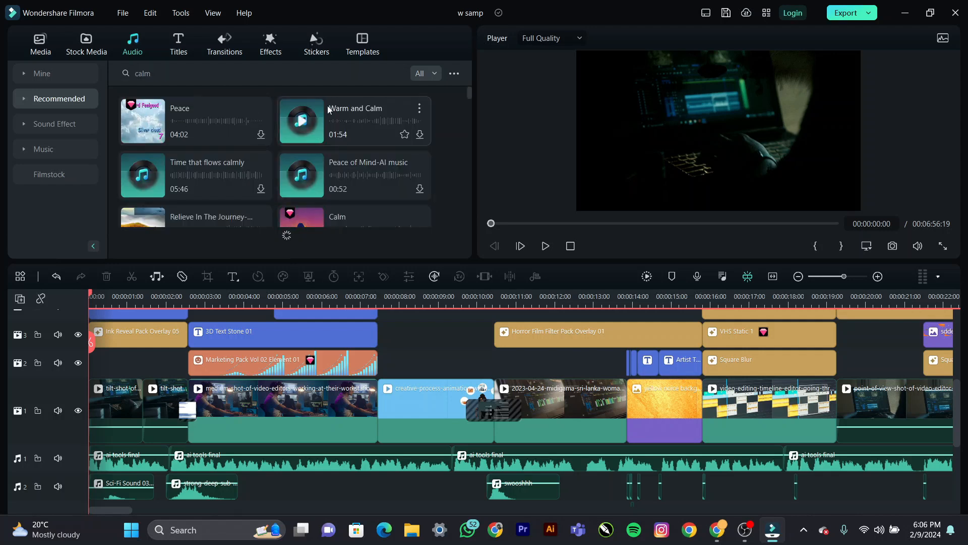
left_click(147, 121)
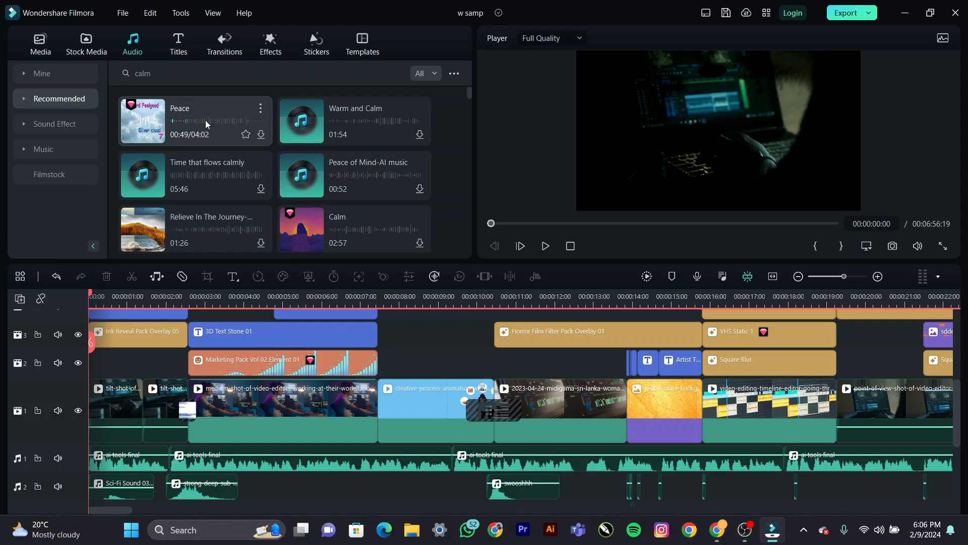
left_click(228, 123)
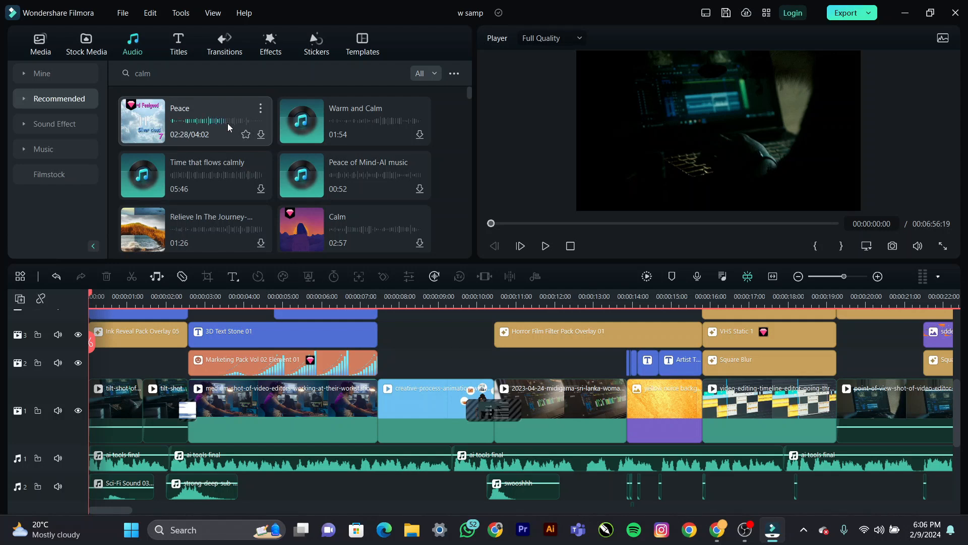
left_click(149, 124)
mouse_move(465, 93)
left_mouse_down()
mouse_move(466, 144)
mouse_move(472, 83)
left_mouse_up()
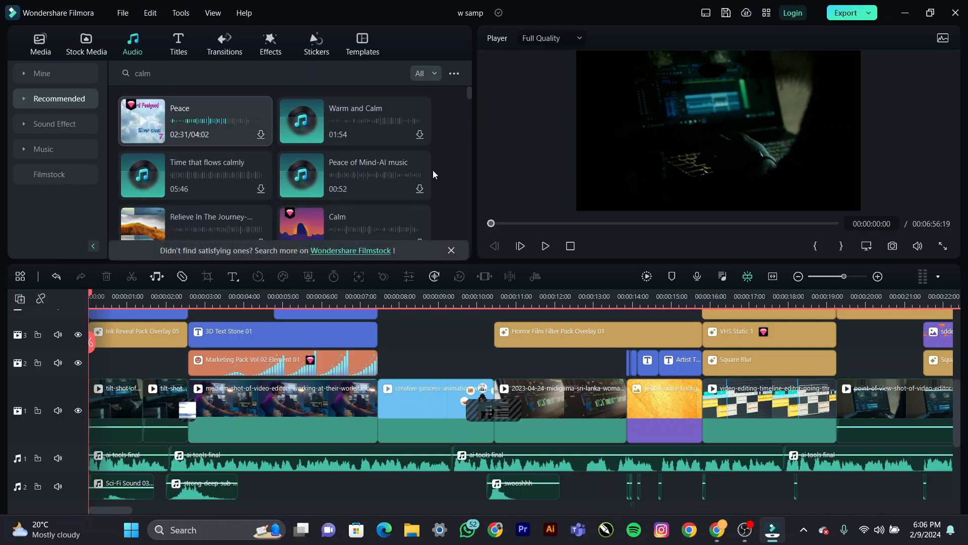
Step: Return to the project media and look over the video and audio tracks across the wider timeline
left_click(41, 43)
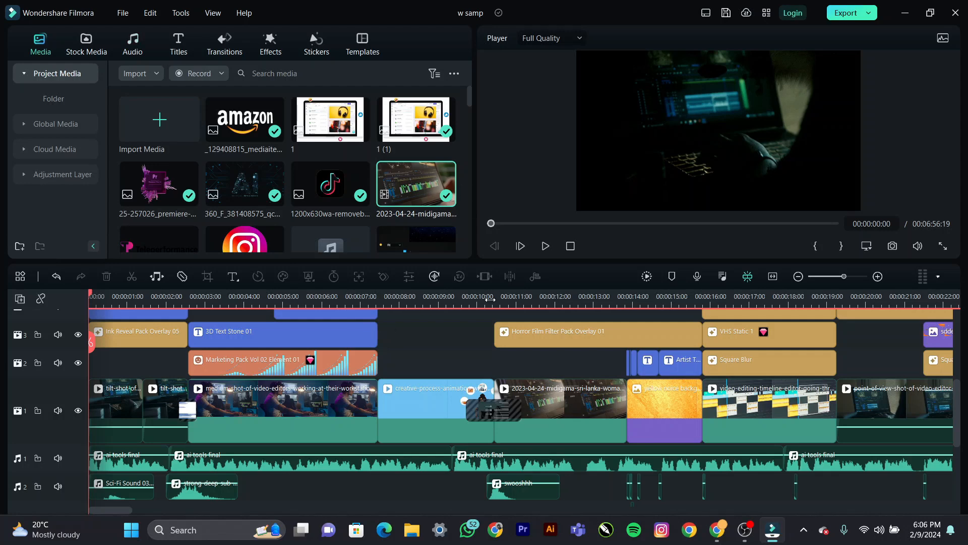
scroll(414, 293, "down", 6)
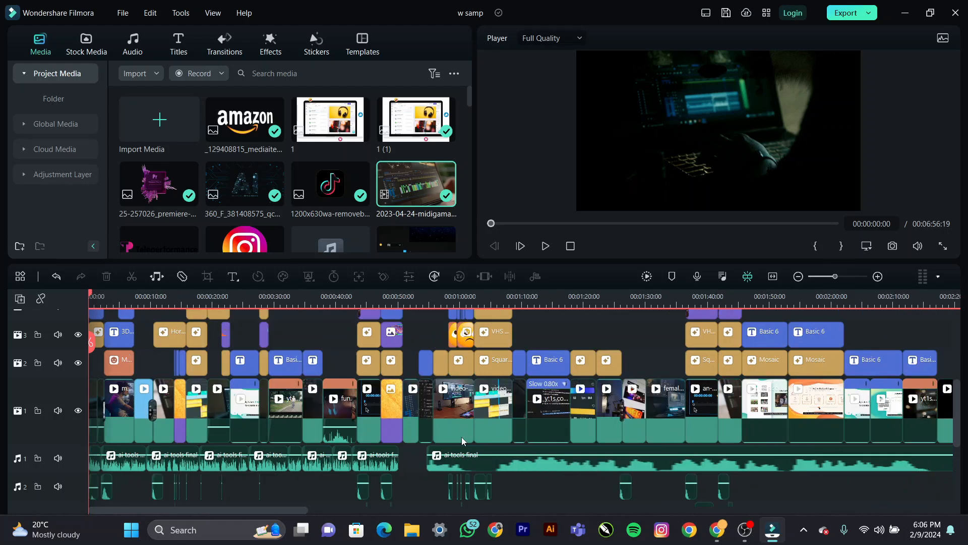
scroll(459, 437, "down", 2)
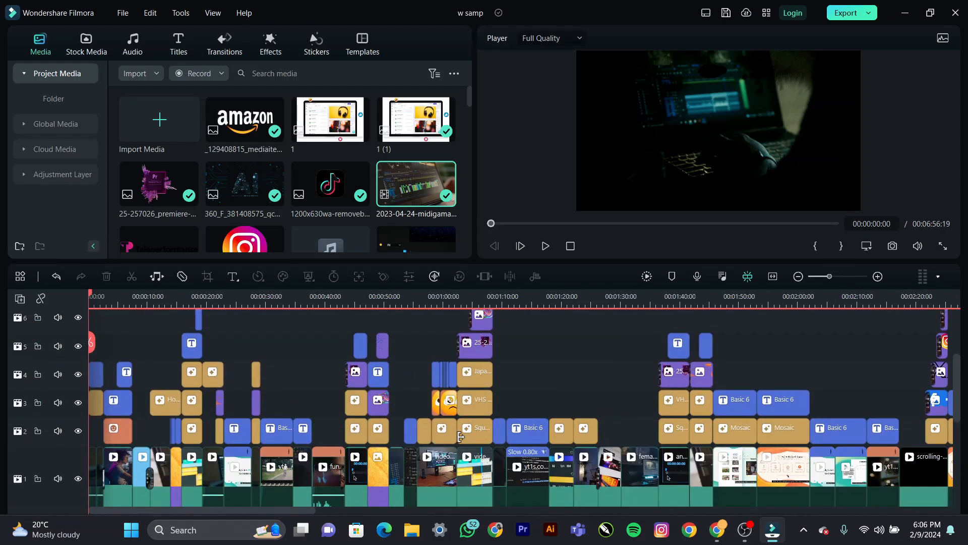
scroll(461, 437, "down", 3)
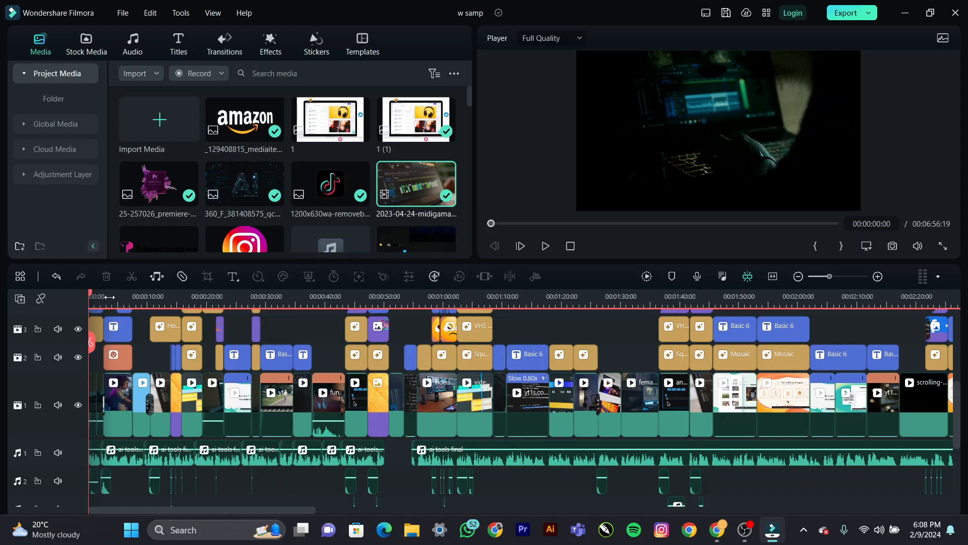
Step: Check the Audio library's trending list, and browse the Recommended trending titles
left_click(133, 45)
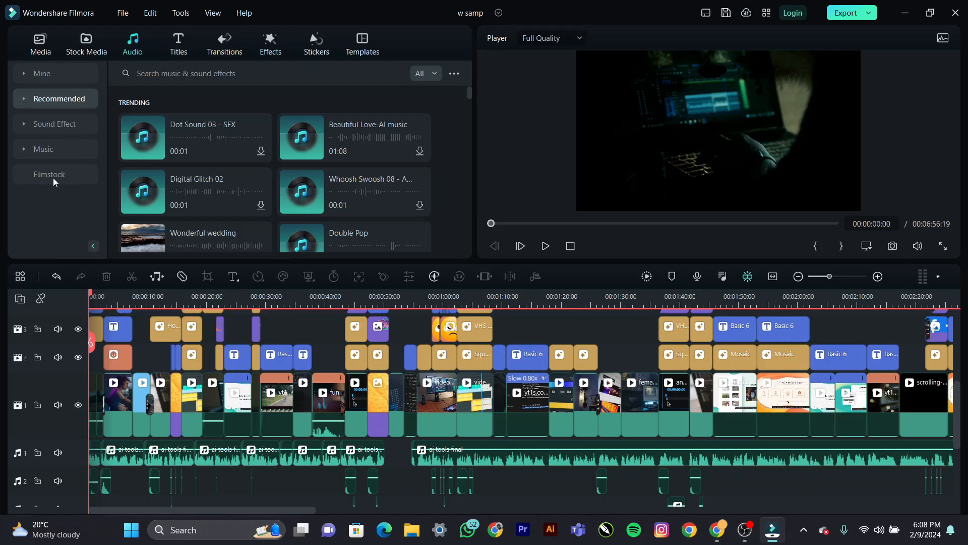
left_click(182, 46)
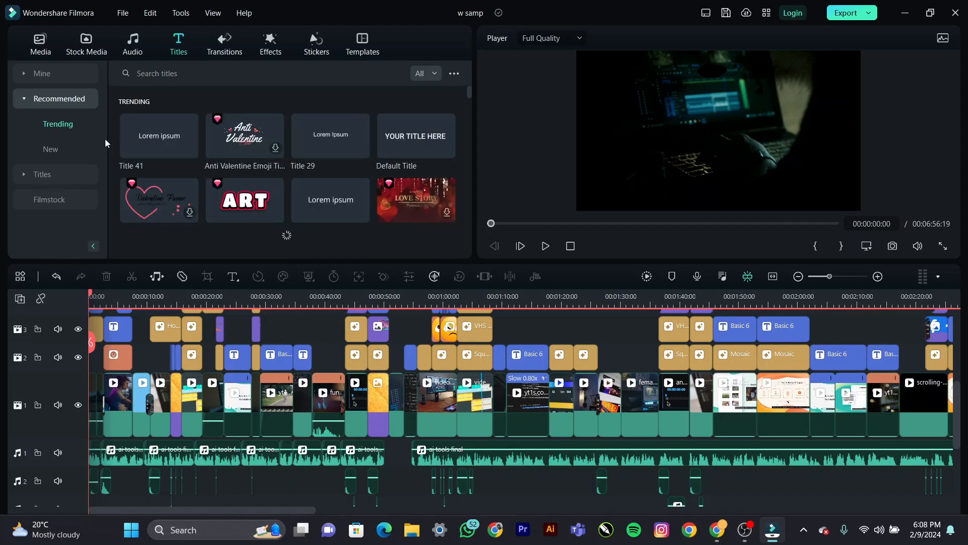
scroll(388, 128, "down", 5)
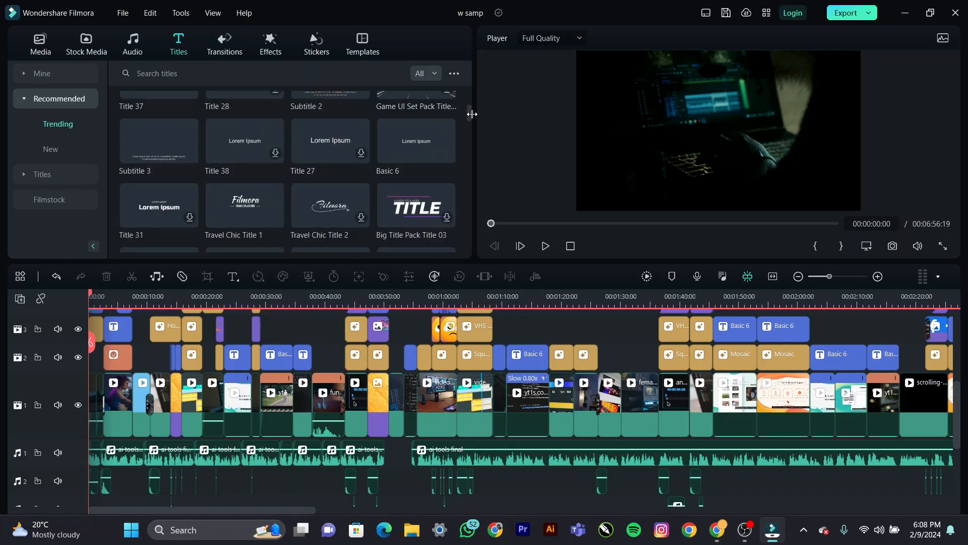
scroll(468, 137, "down", 3)
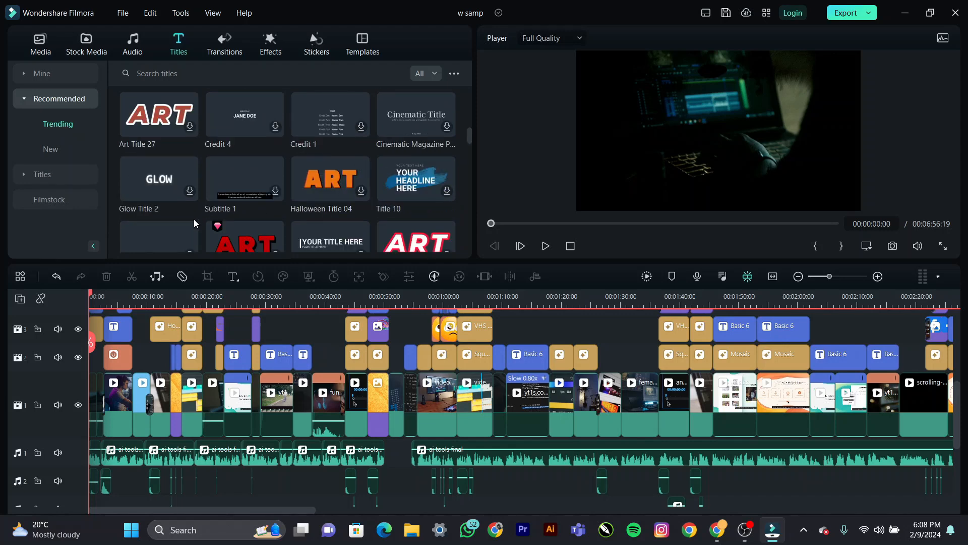
Step: Preview the Simple Text Title 05 clip at the start of the timeline by scrubbing through it
scroll(288, 310, "up", 6)
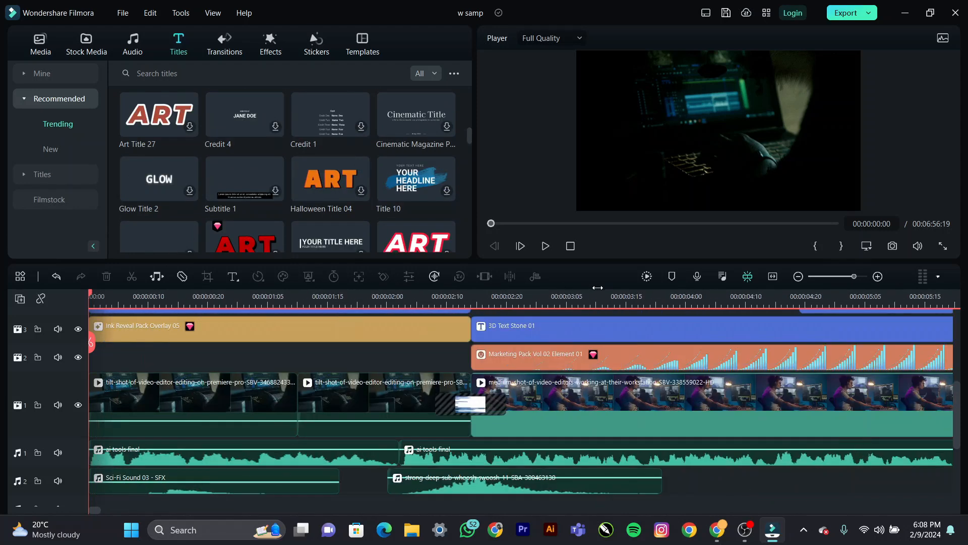
scroll(287, 323, "up", 1)
scroll(287, 320, "up", 3)
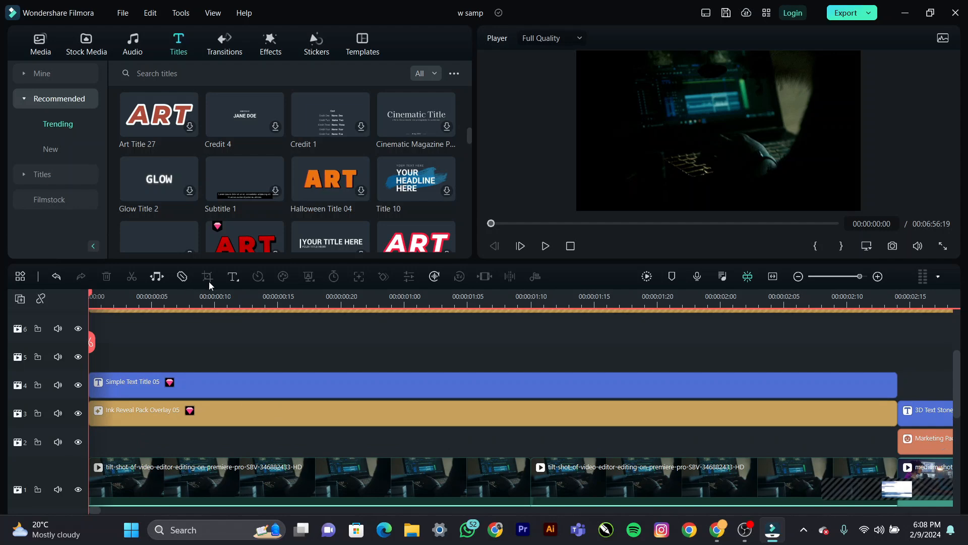
left_click(228, 298)
left_click(265, 391)
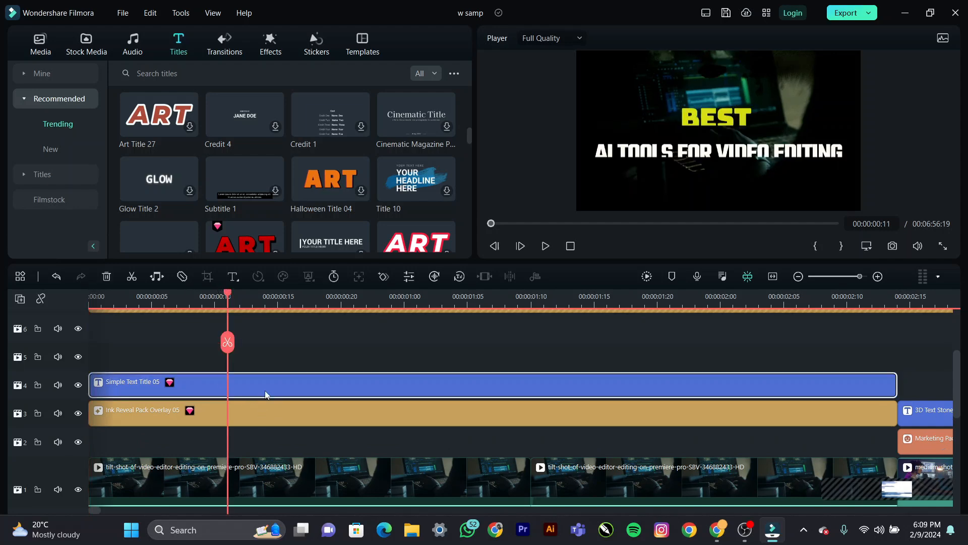
left_click(428, 294)
left_click_drag(428, 292, 794, 322)
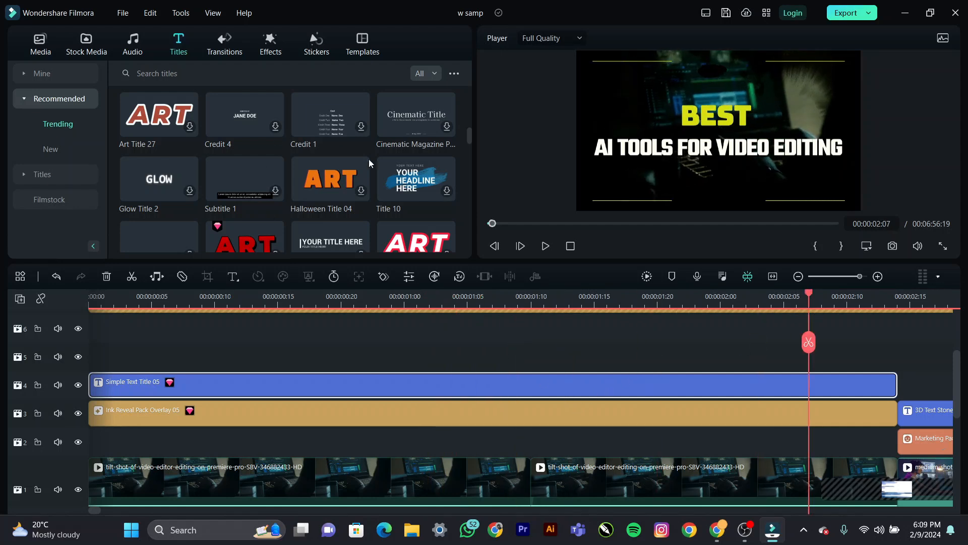
Step: Scrub through the 3D Text Stone 01 titles between about 4 and 6.5 seconds, and review the first trending titles
mouse_move(469, 136)
left_mouse_down()
mouse_move(471, 229)
mouse_move(473, 81)
mouse_move(476, 119)
left_mouse_up()
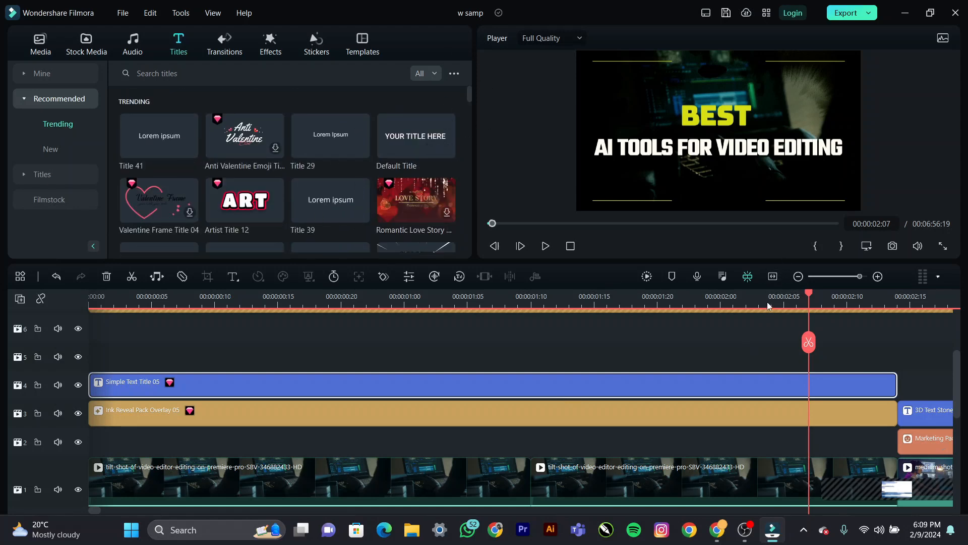
scroll(702, 302, "down", 5)
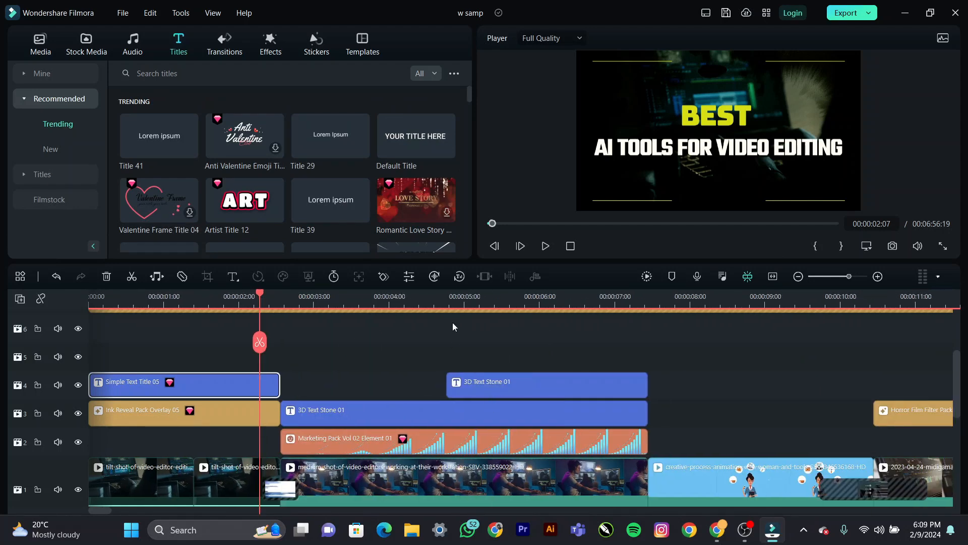
left_click(390, 297)
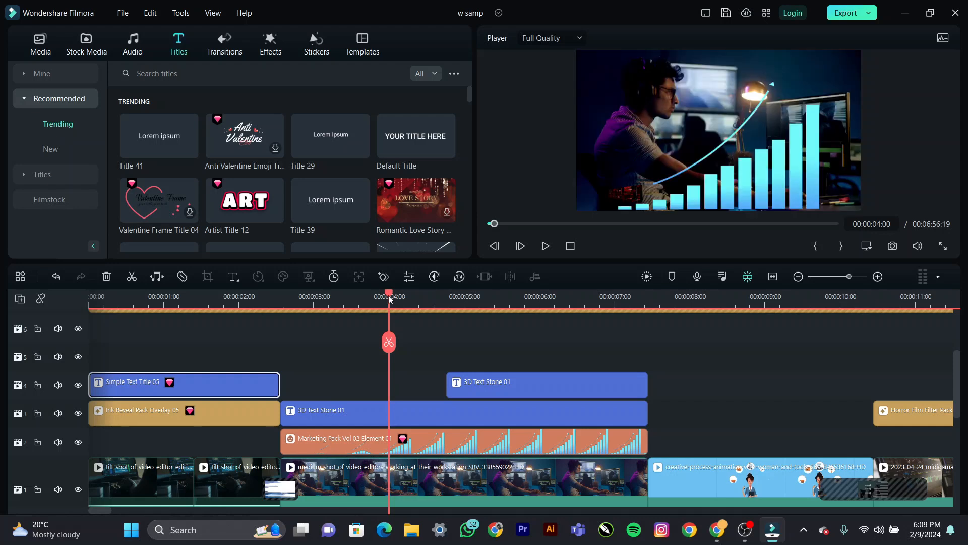
left_click_drag(389, 295, 575, 320)
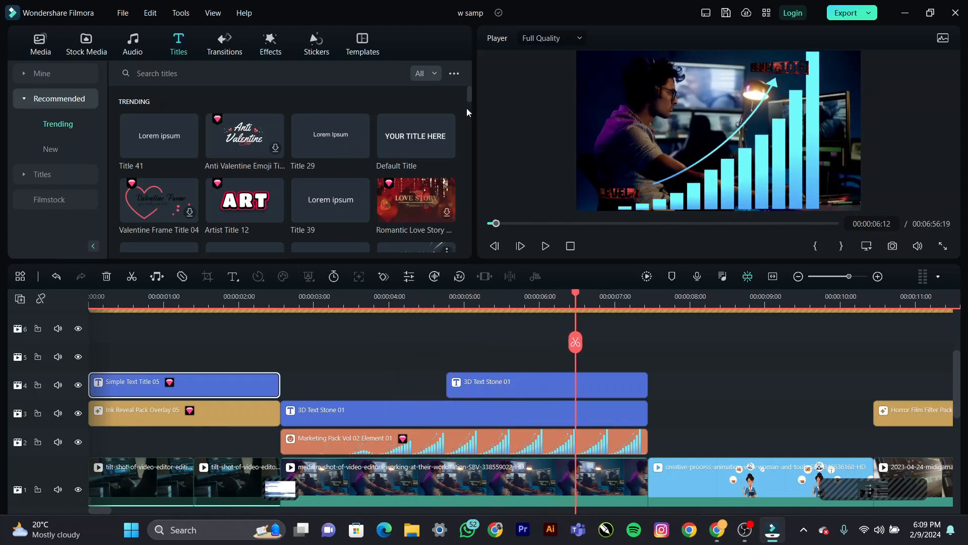
mouse_move(467, 95)
left_mouse_down()
mouse_move(465, 129)
mouse_move(472, 91)
left_mouse_up()
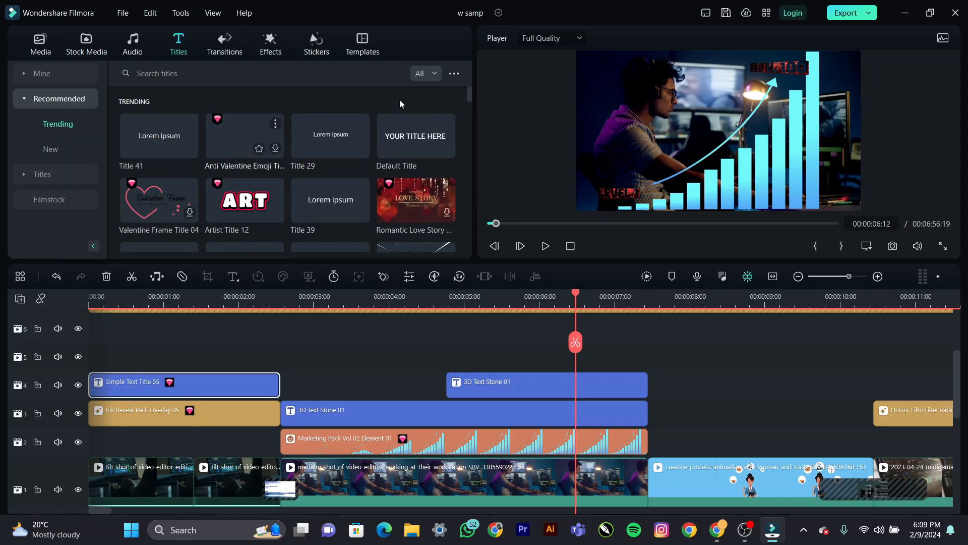
mouse_move(468, 92)
left_mouse_down()
mouse_move(471, 253)
mouse_move(473, 85)
left_mouse_up()
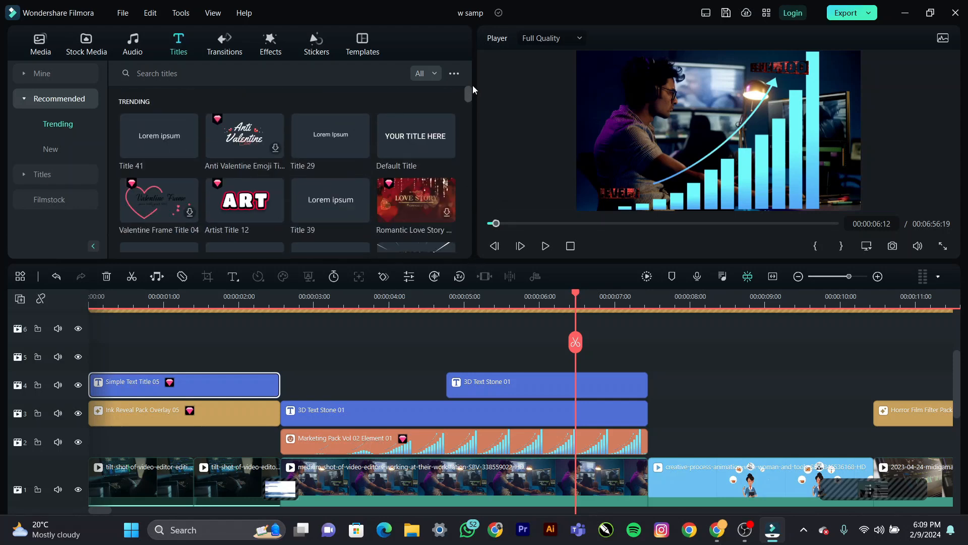
Step: Browse the Titles categories and look through the Plain Text title presets
mouse_move(272, 189)
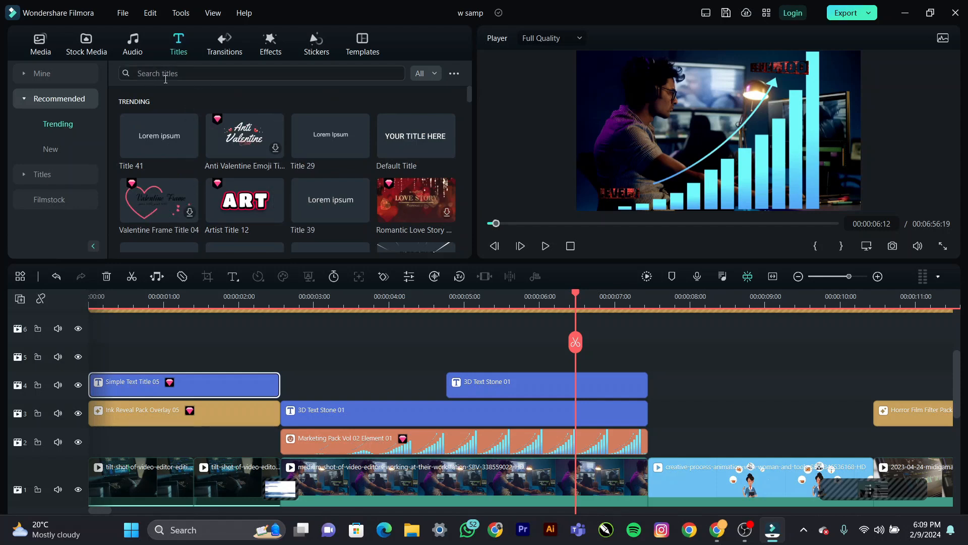
left_click(38, 174)
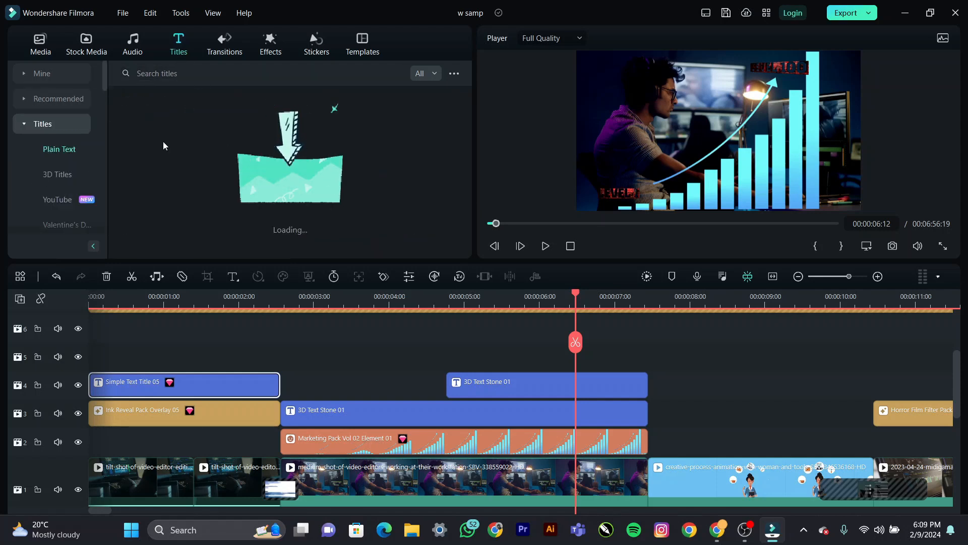
scroll(66, 162, "down", 5)
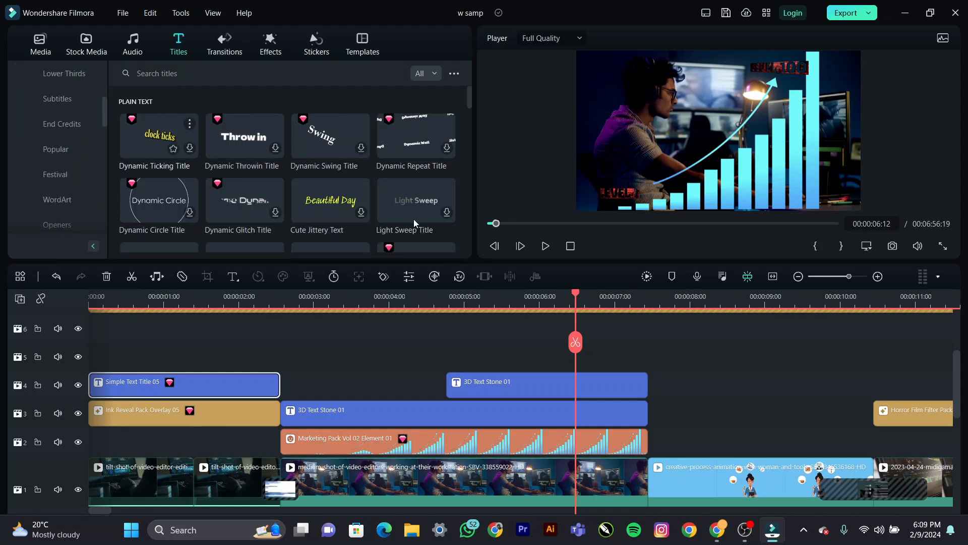
left_click_drag(467, 103, 468, 154)
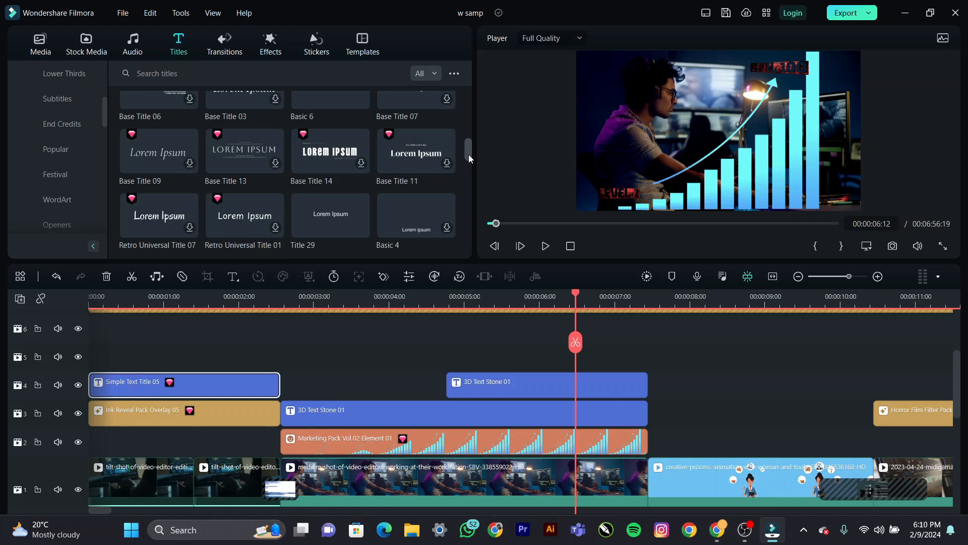
left_click_drag(468, 155, 455, 62)
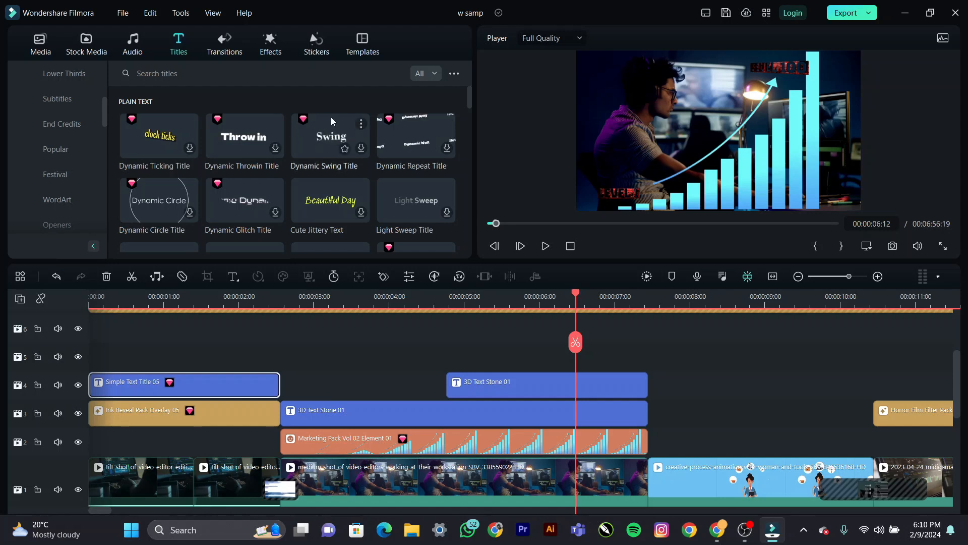
Step: Open the Transitions library and look through the Basic transition presets
left_click(233, 46)
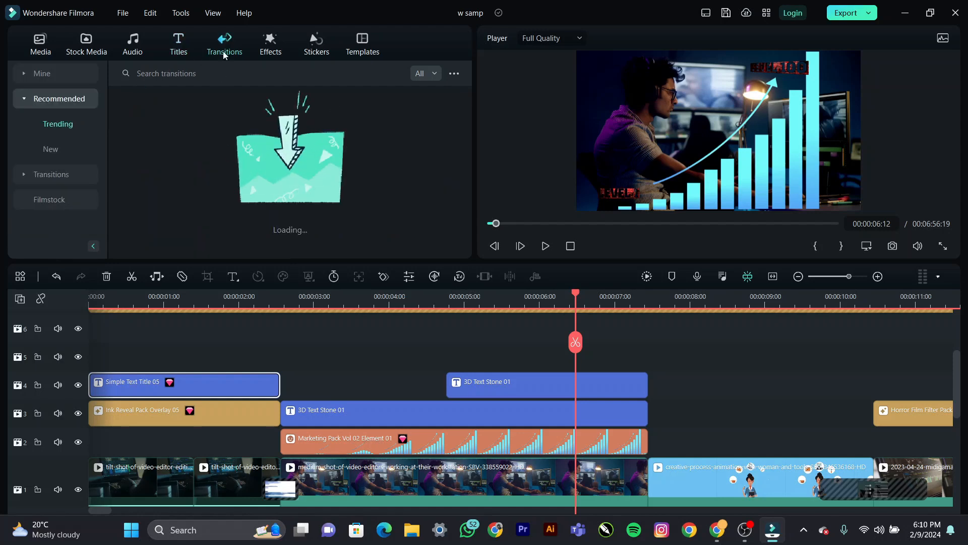
left_click(51, 174)
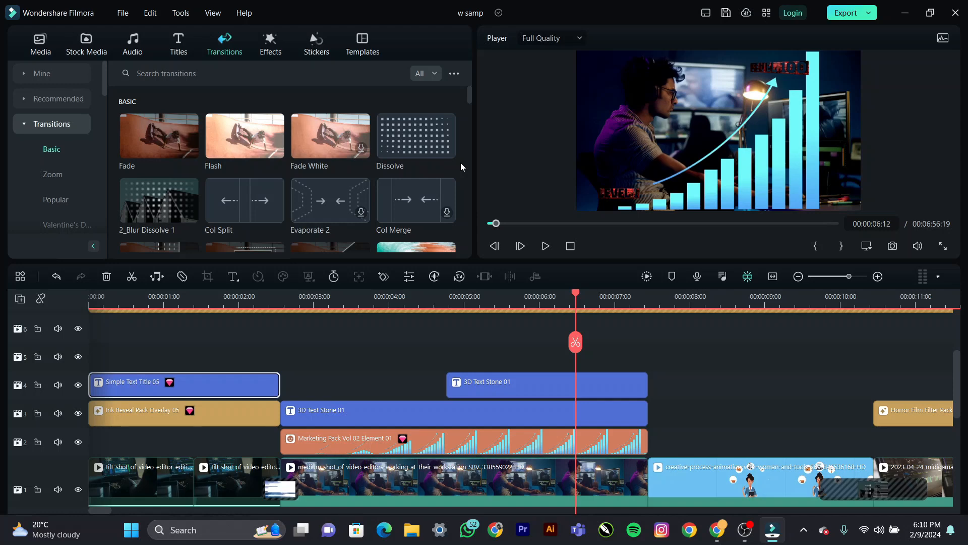
scroll(461, 162, "down", 3)
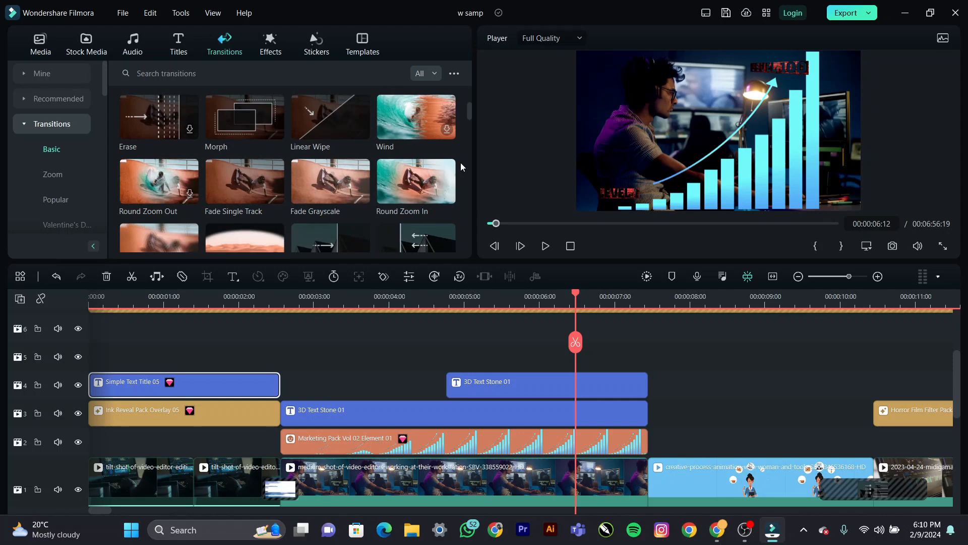
scroll(461, 162, "down", 5)
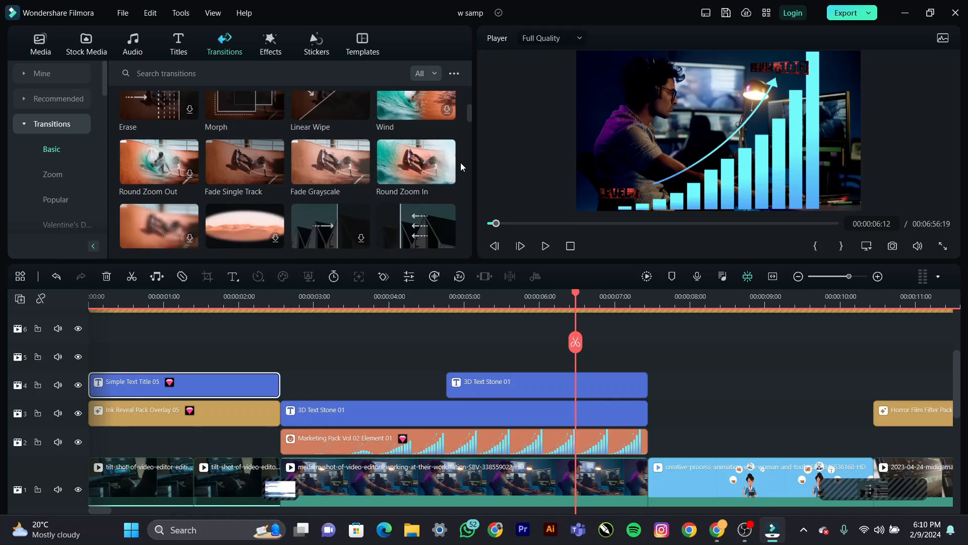
scroll(461, 163, "down", 3)
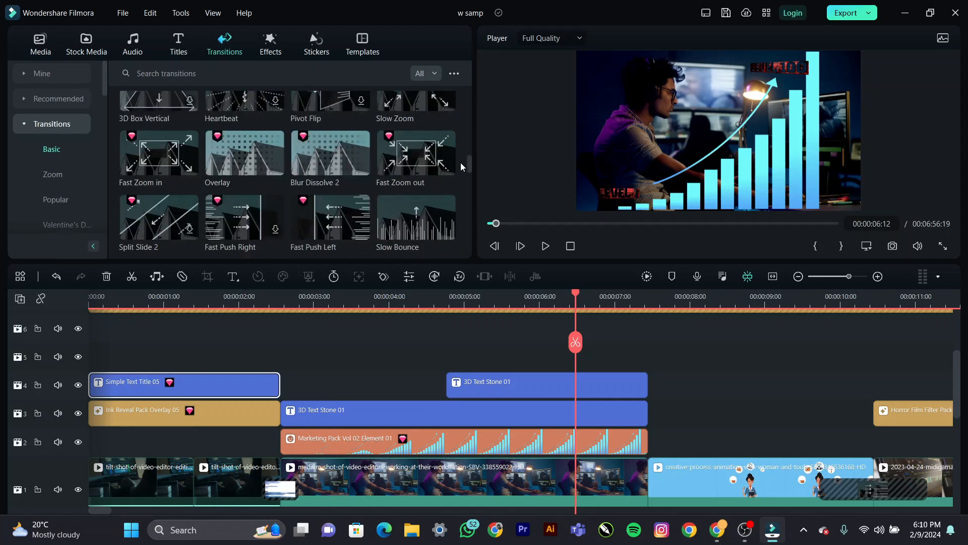
left_click_drag(467, 169, 471, 200)
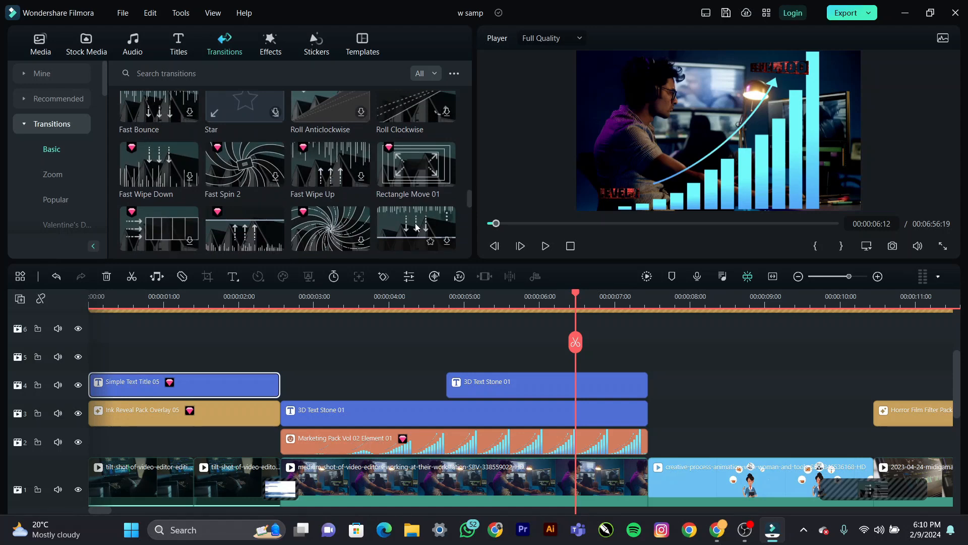
Step: Inspect the Liquid Transition 12 after the opening title, and preview the timeline around 7 seconds
left_click(256, 298)
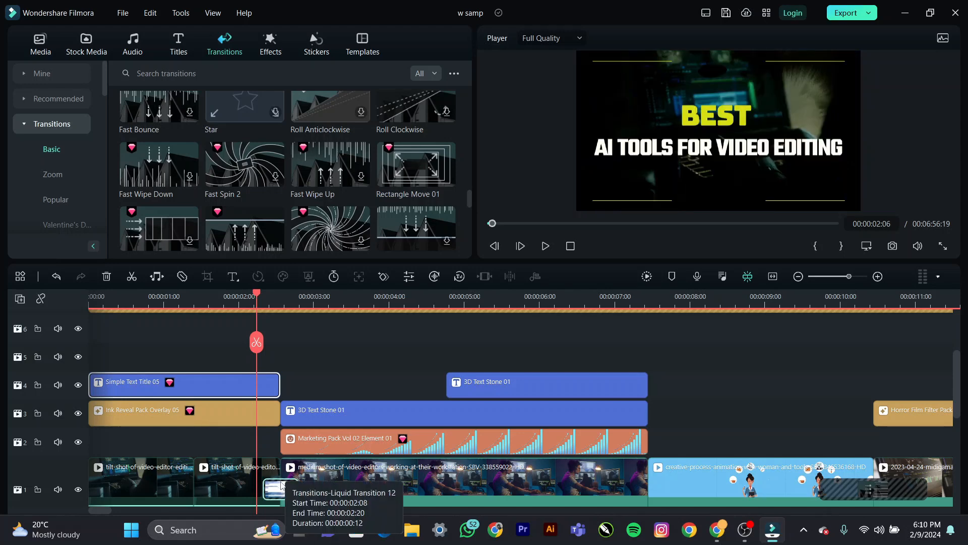
left_click(629, 298)
mouse_move(636, 296)
left_mouse_down()
mouse_move(655, 301)
mouse_move(628, 312)
left_mouse_up()
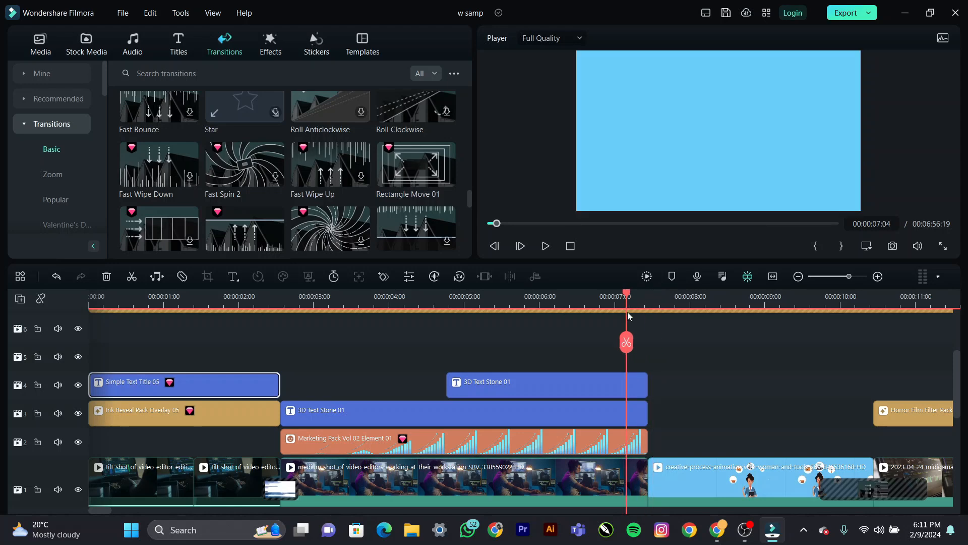
Step: Preview the cut between the workstation clip and the creative process animation from about 7 to 8.4 seconds
key("space")
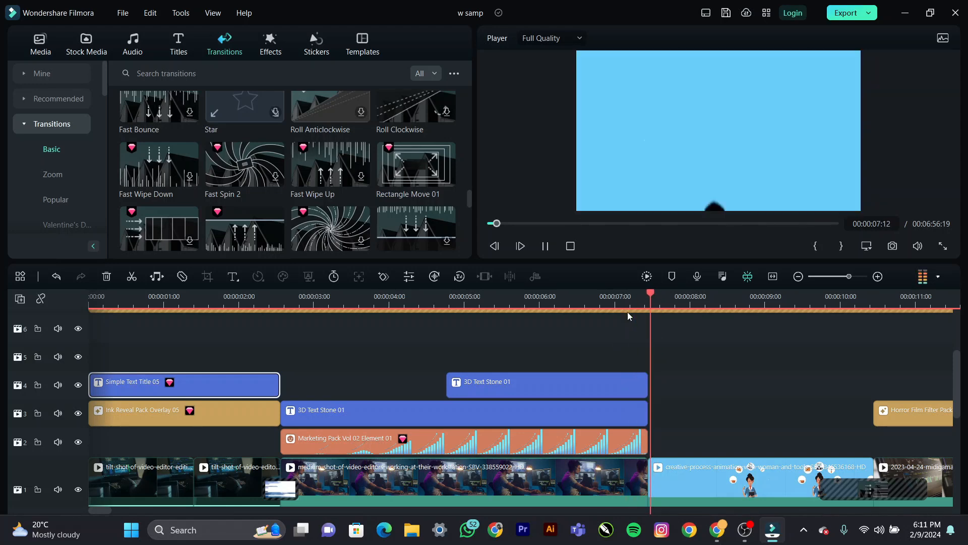
key("space")
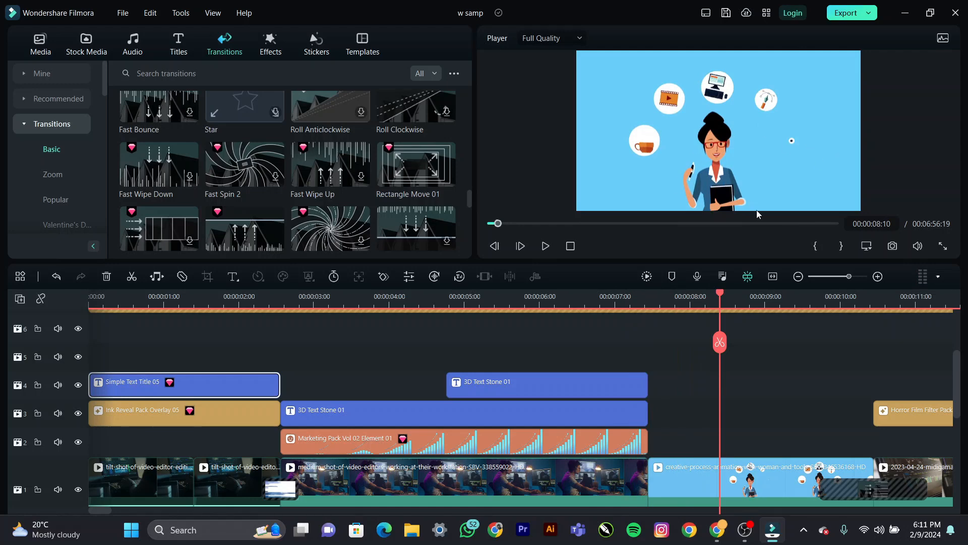
left_click(630, 298)
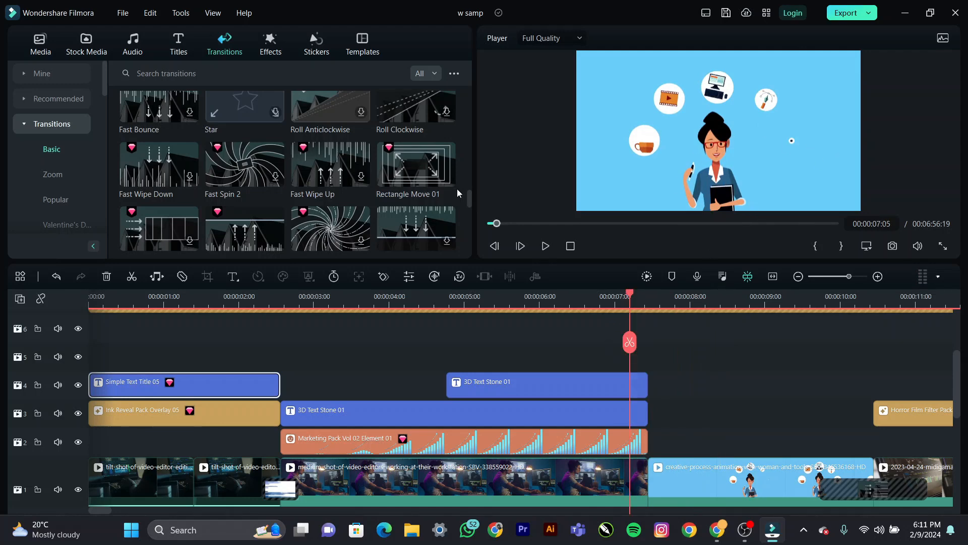
Step: Search the transitions for "dissovle" and apply Dissolve between the workstation clip and the creative process animation on track 1
left_click_drag(465, 201, 464, 89)
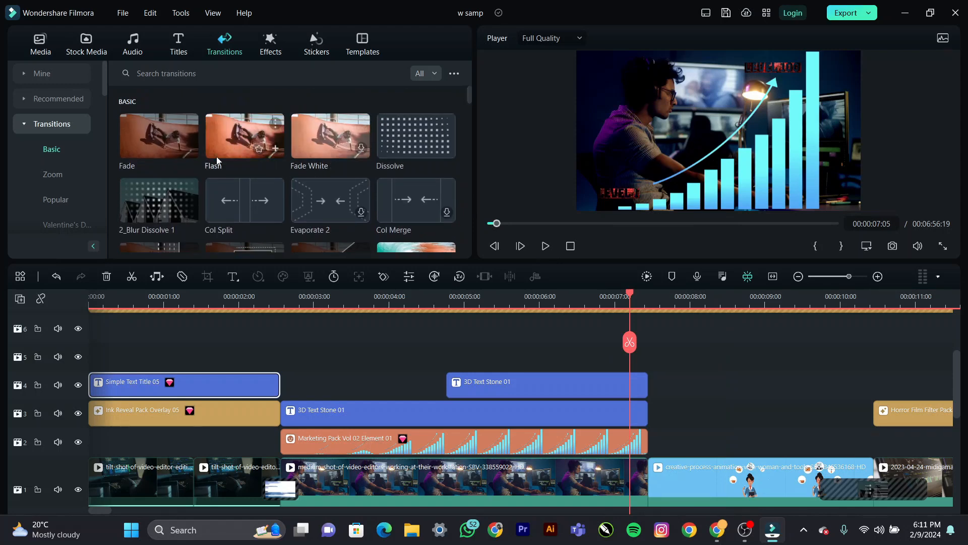
left_click(227, 72)
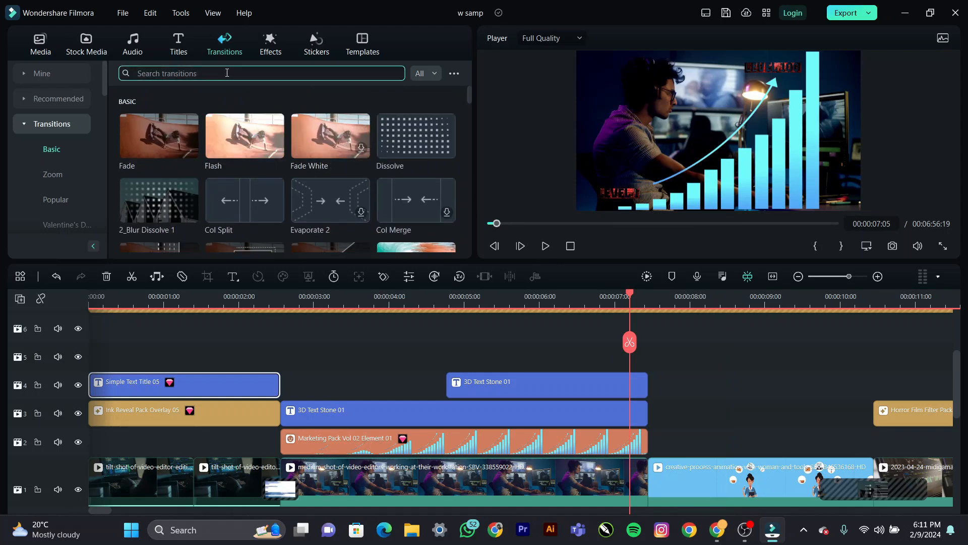
type("disso")
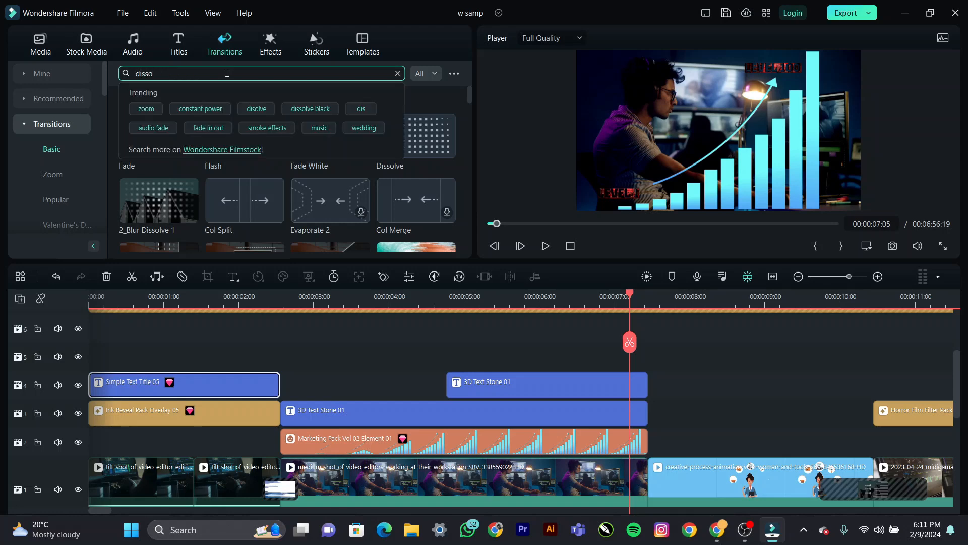
type("vle")
key("Return")
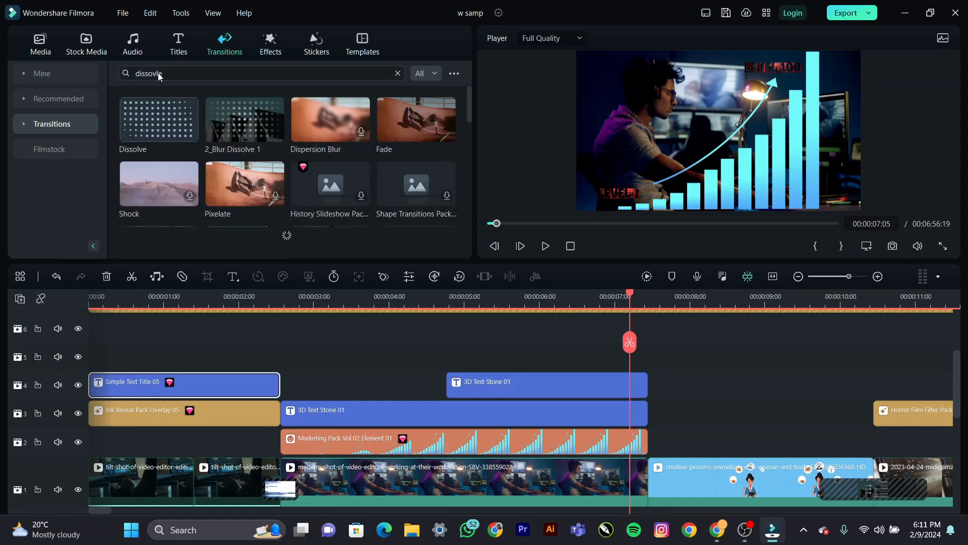
left_click_drag(146, 126, 640, 488)
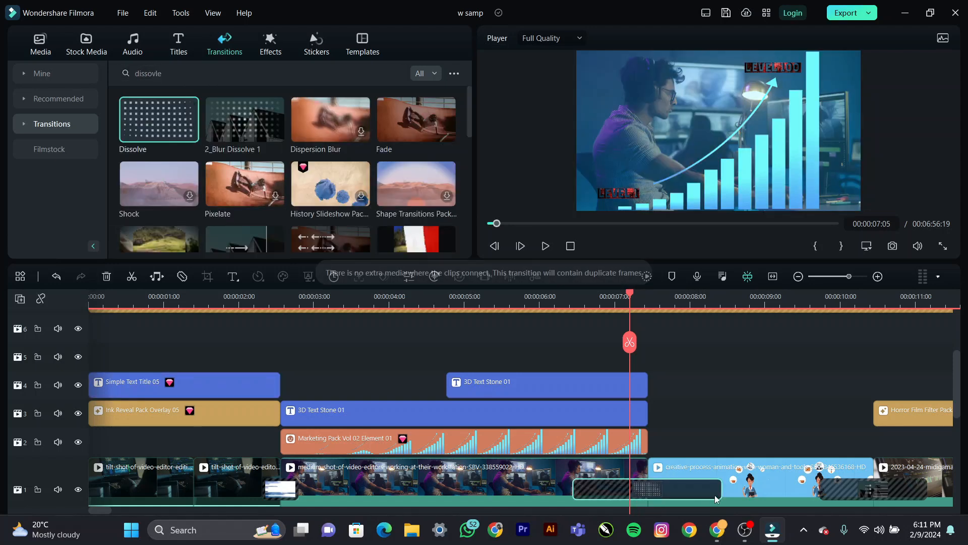
Step: Shorten the Dissolve transition between the workstation clip and the animation to about half a second
left_click(686, 489)
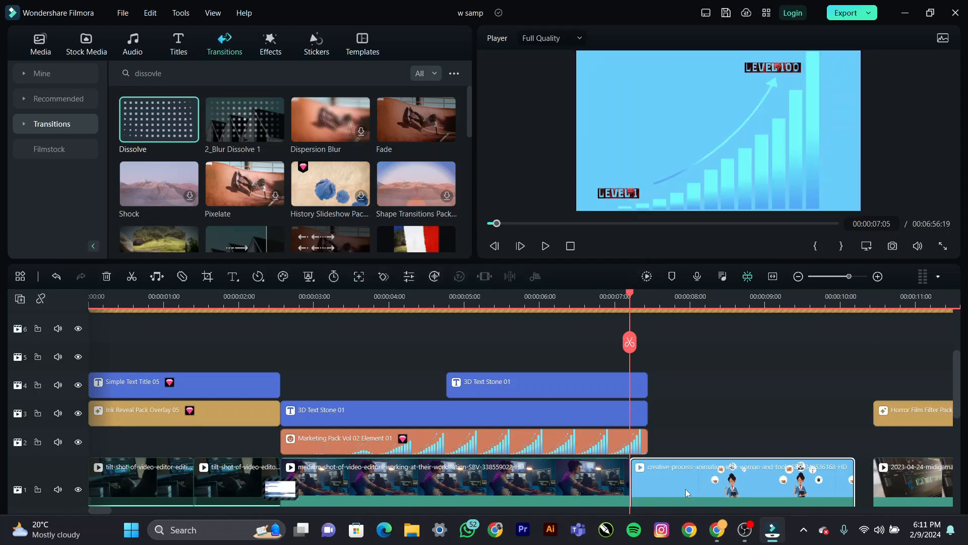
key("ctrl+z")
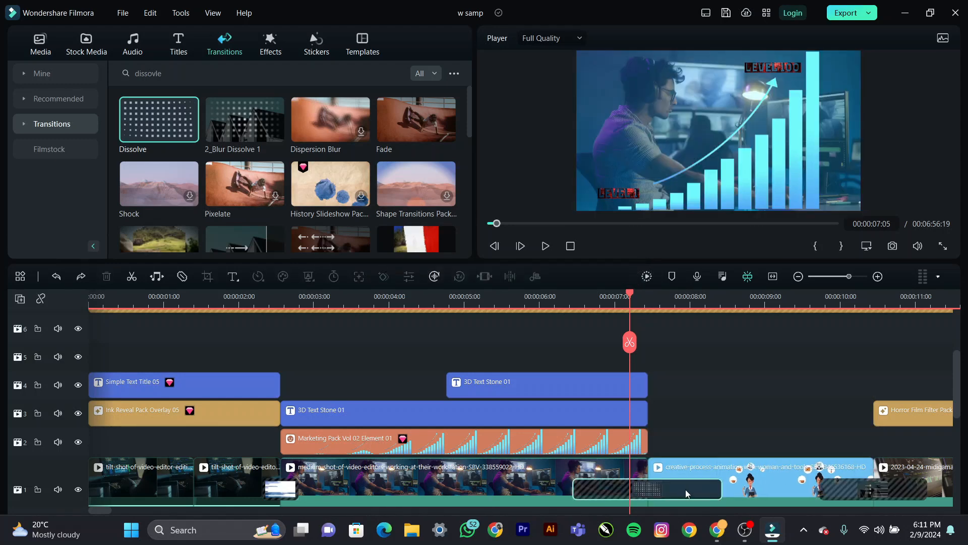
left_click_drag(719, 488, 667, 485)
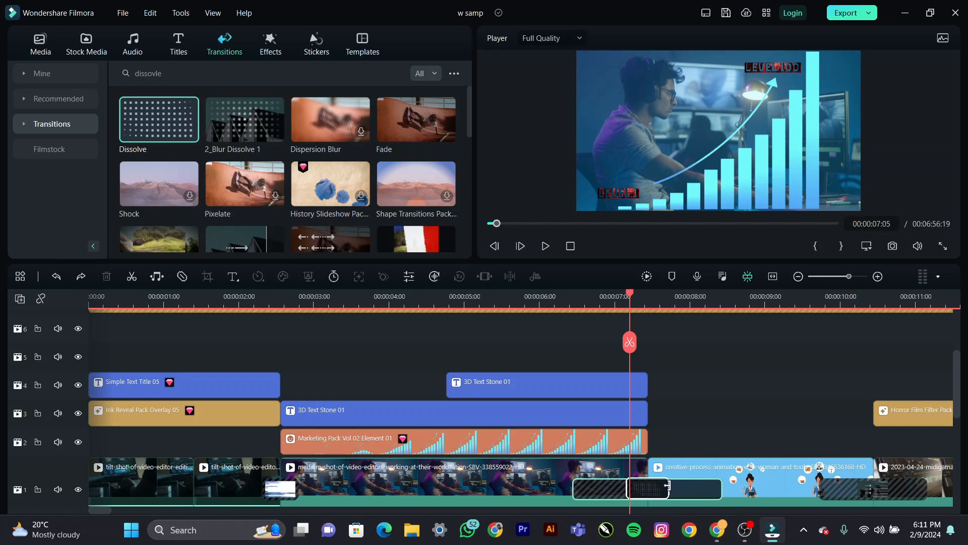
Step: Play and scrub through the Dissolve transition between about 6.8 and 9 seconds
left_click(600, 304)
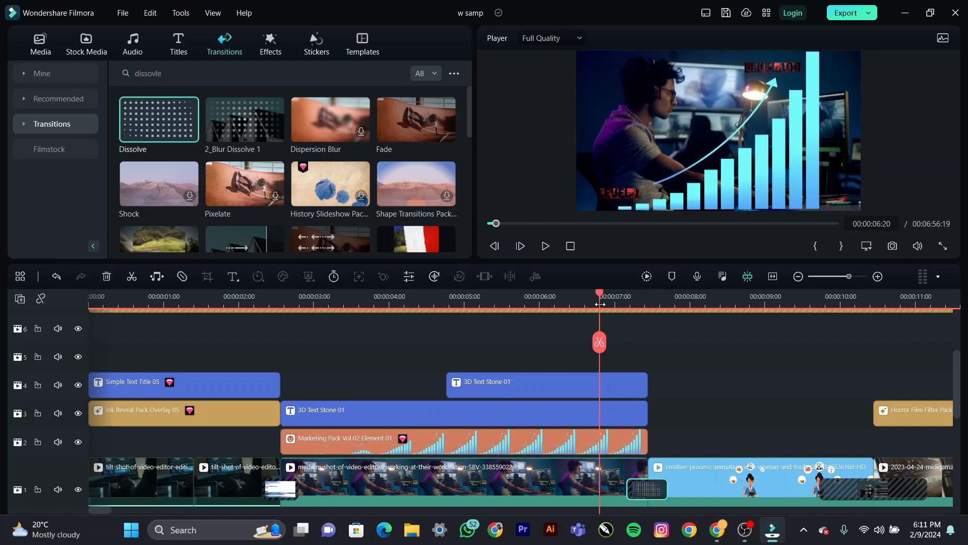
key("space")
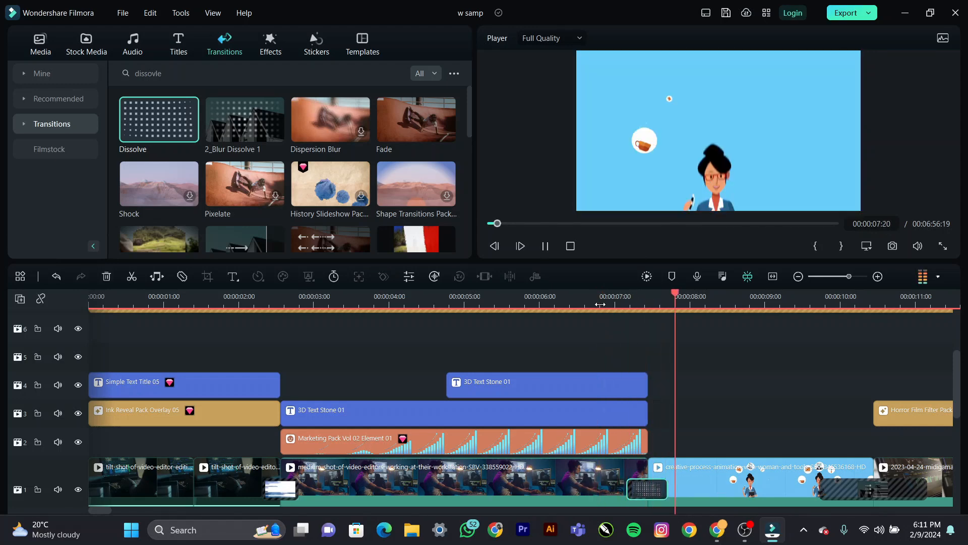
key("space")
left_click(621, 298)
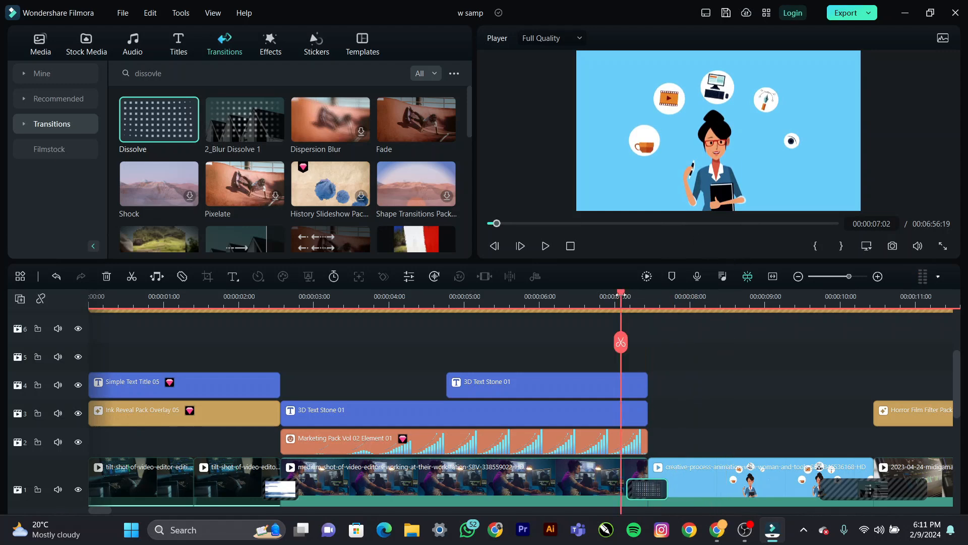
left_click_drag(626, 298, 767, 298)
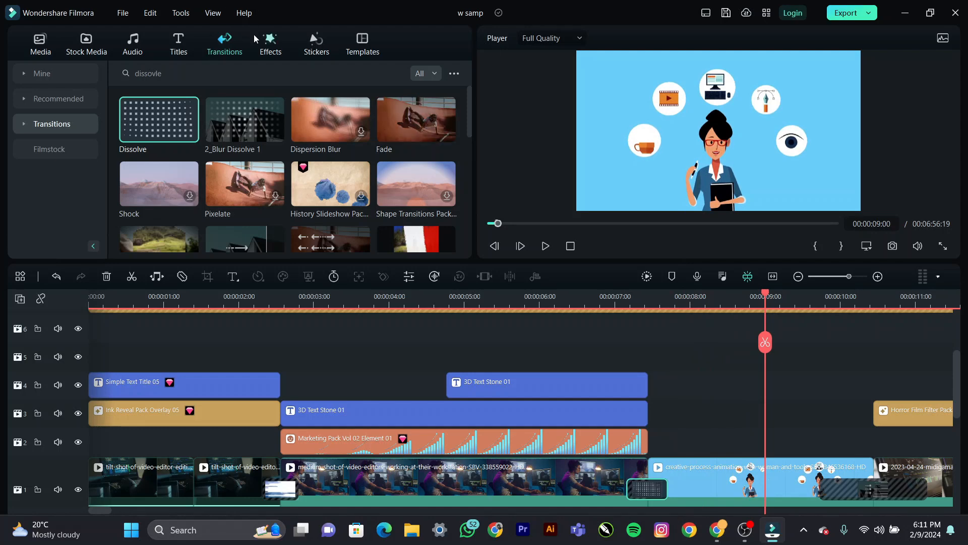
Step: Open the Effects library, look through the trending effects, and scrub the timeline between about 4 and 5 seconds
left_click(272, 54)
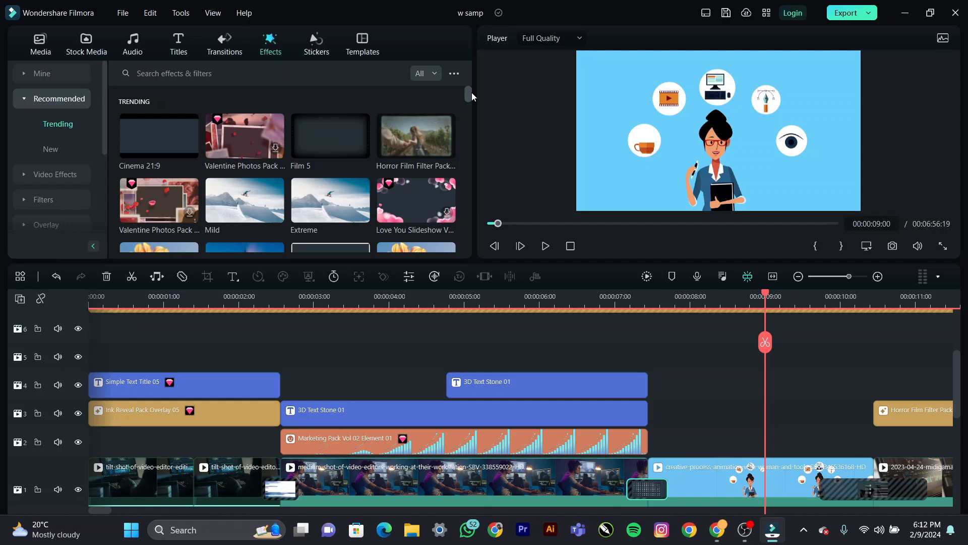
mouse_move(471, 93)
left_mouse_down()
mouse_move(468, 165)
mouse_move(465, 87)
left_mouse_up()
left_click(380, 301)
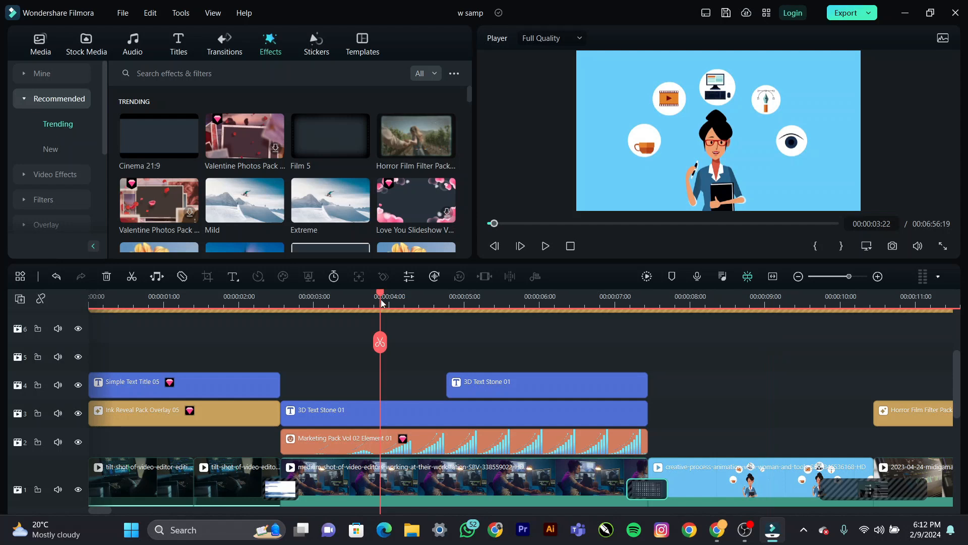
left_click_drag(388, 296, 416, 305)
left_click_drag(419, 306, 453, 320)
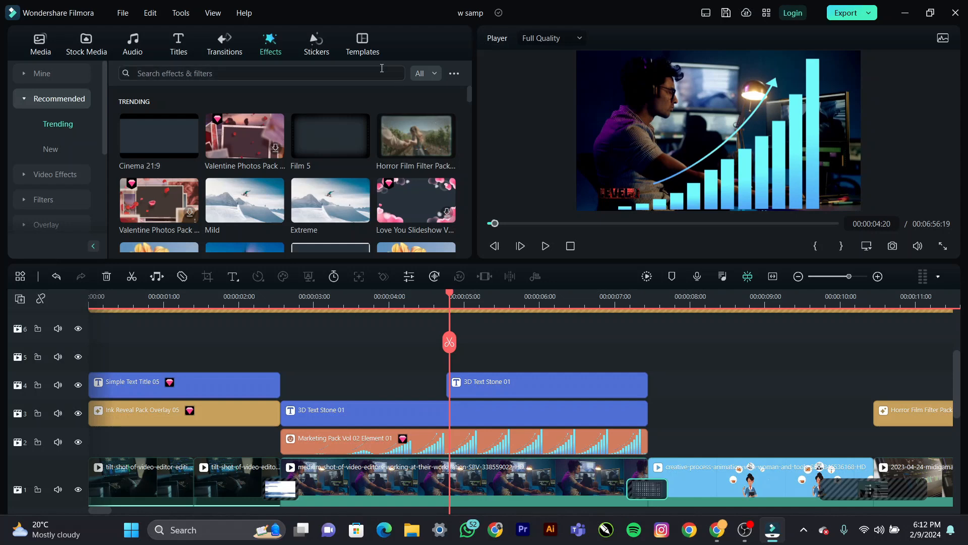
mouse_move(351, 155)
scroll(351, 151, "down", 5)
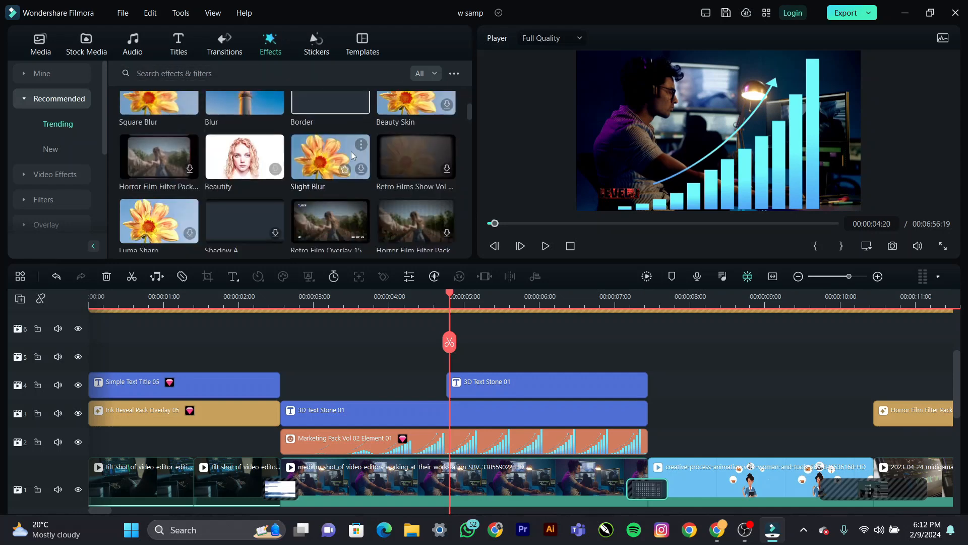
scroll(351, 151, "up", 5)
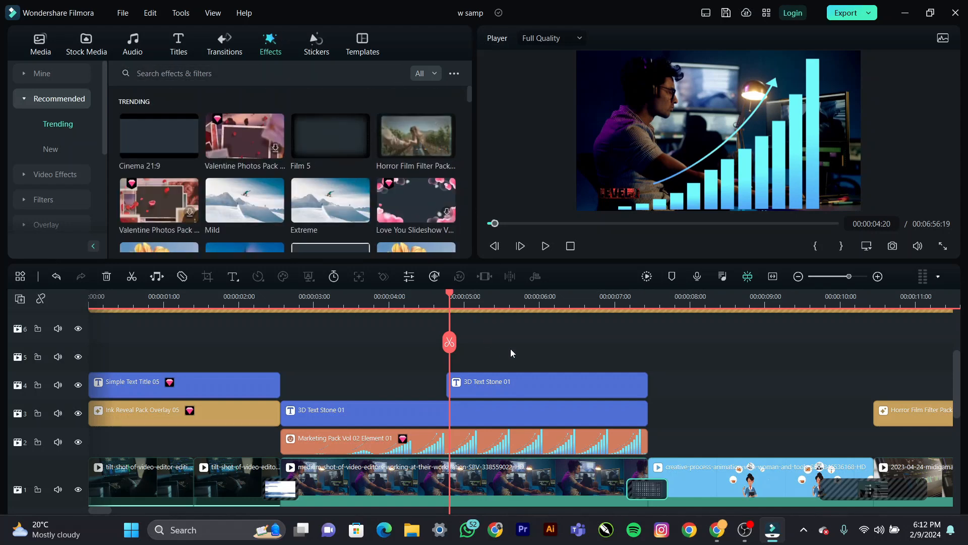
Step: Inspect the Marketing Pack element and the 3D Text Stone 01 title on track 3, and preview them up to about 5.7 seconds
left_click(334, 299)
left_click(356, 298)
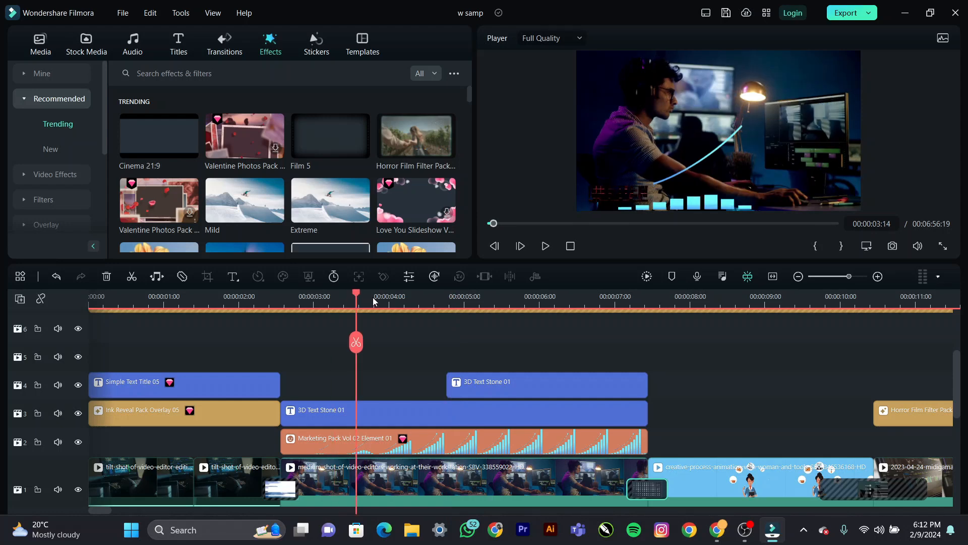
left_click(382, 443)
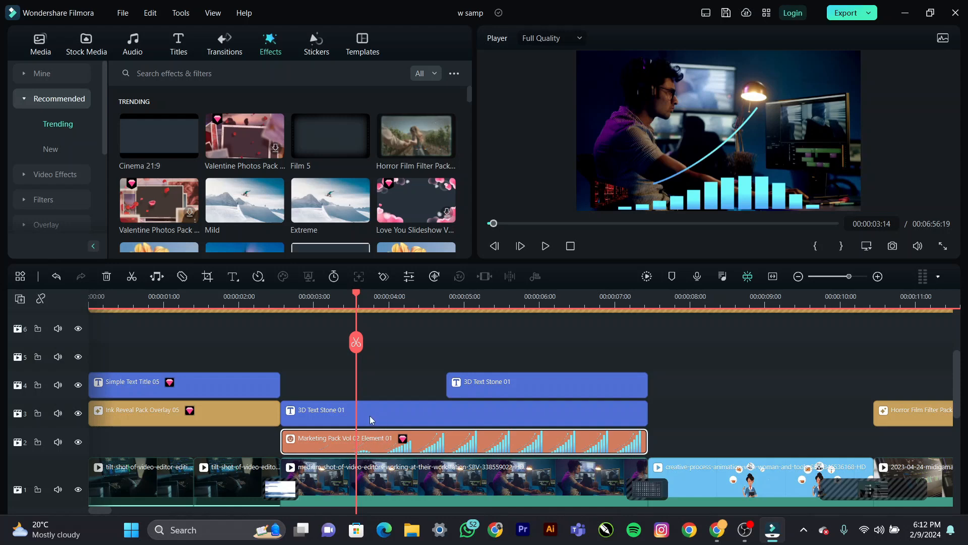
left_click(370, 420)
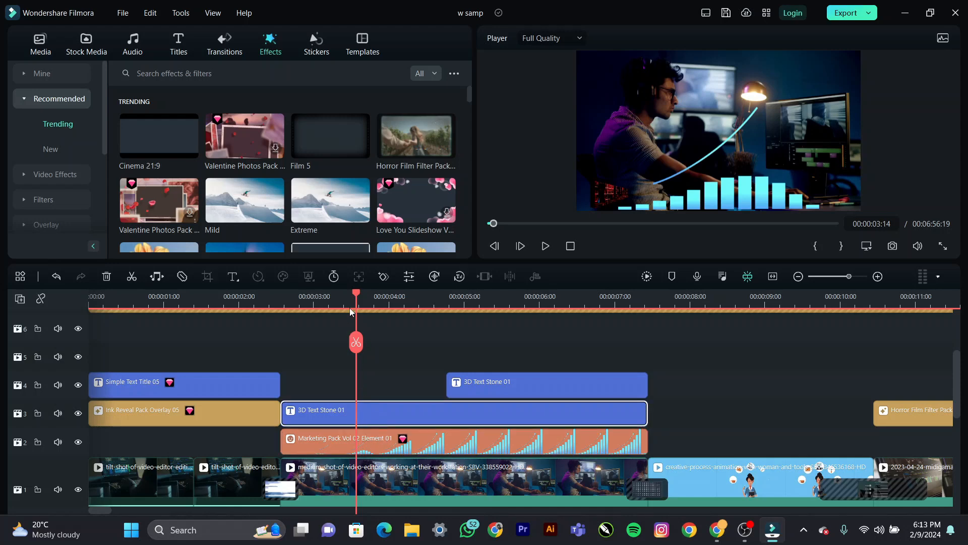
left_click(383, 299)
left_click_drag(392, 307, 463, 326)
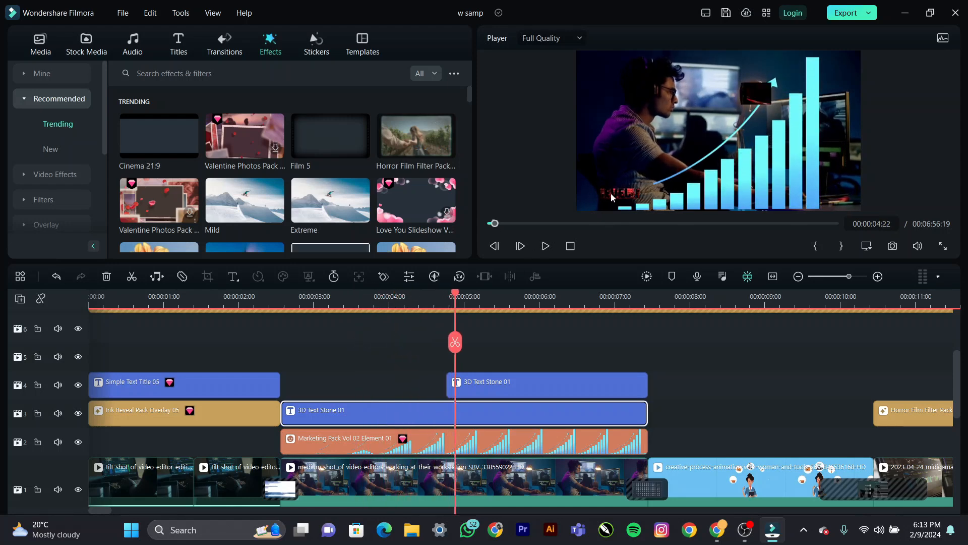
key("space")
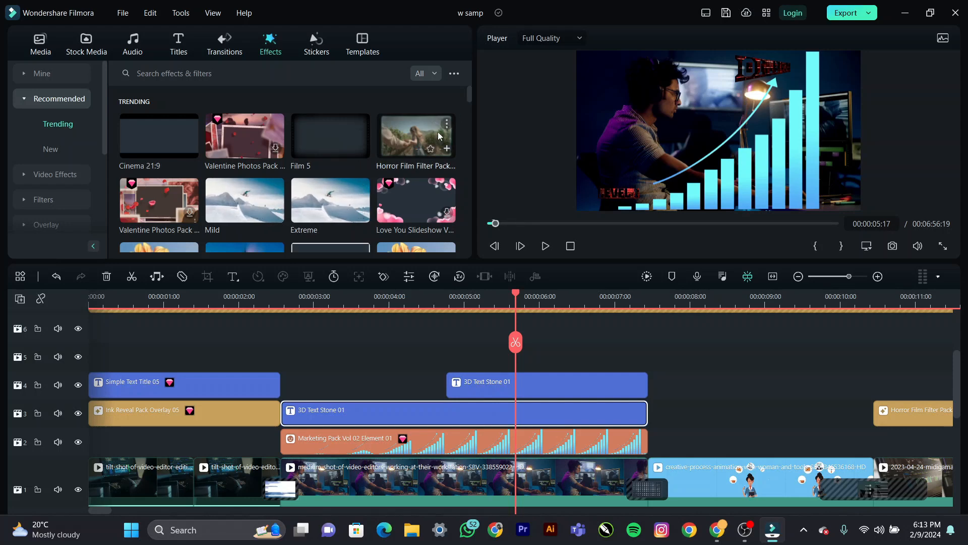
Step: Add Horror Film Filter Pack Overlay 01 to track 5 above the workstation clip and trim its end to match the titles
left_click_drag(393, 122, 323, 353)
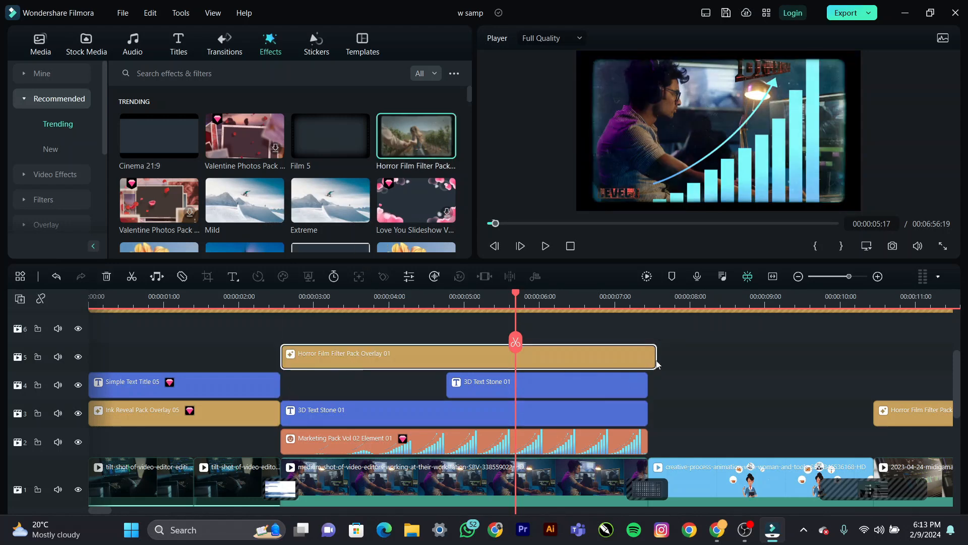
left_click_drag(653, 356, 647, 356)
left_click(420, 298)
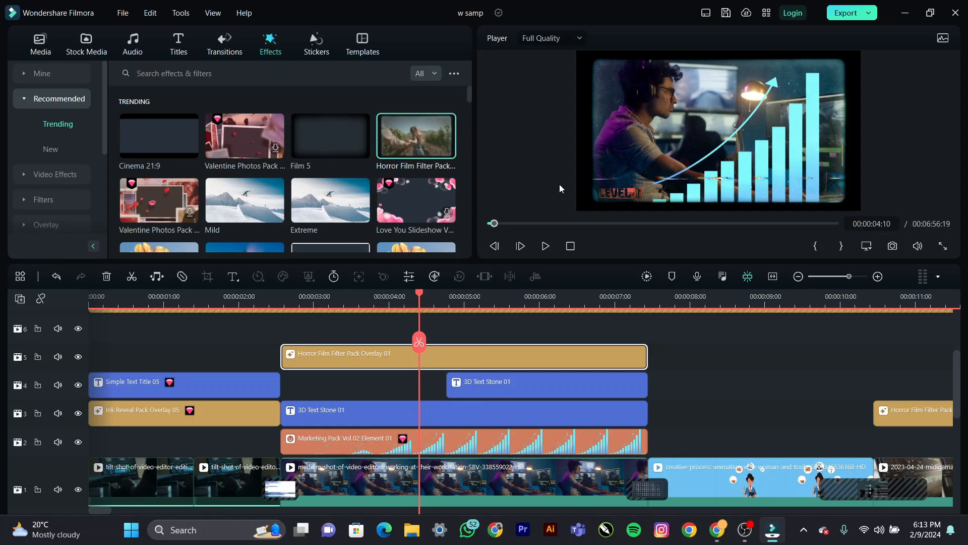
left_click_drag(703, 209, 736, 179)
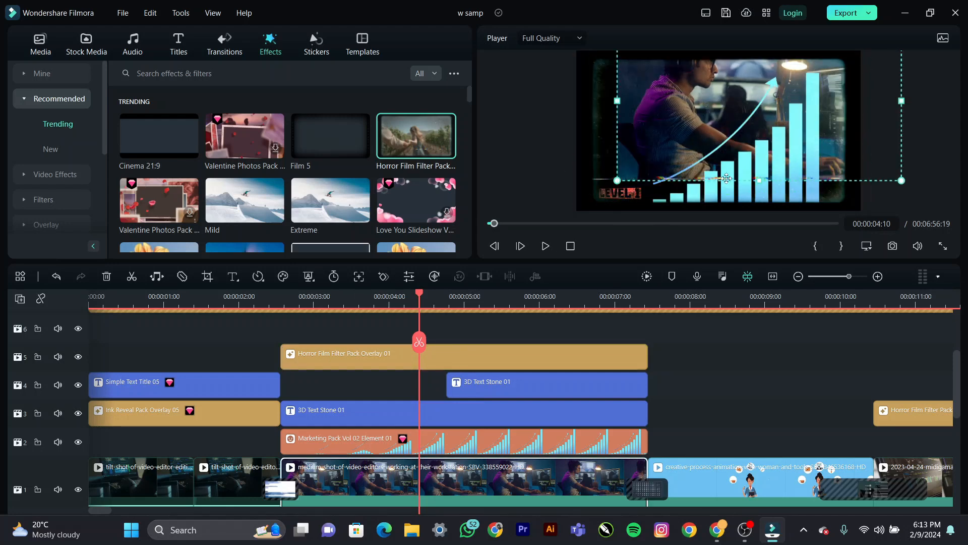
key("ctrl+z")
left_click(885, 161)
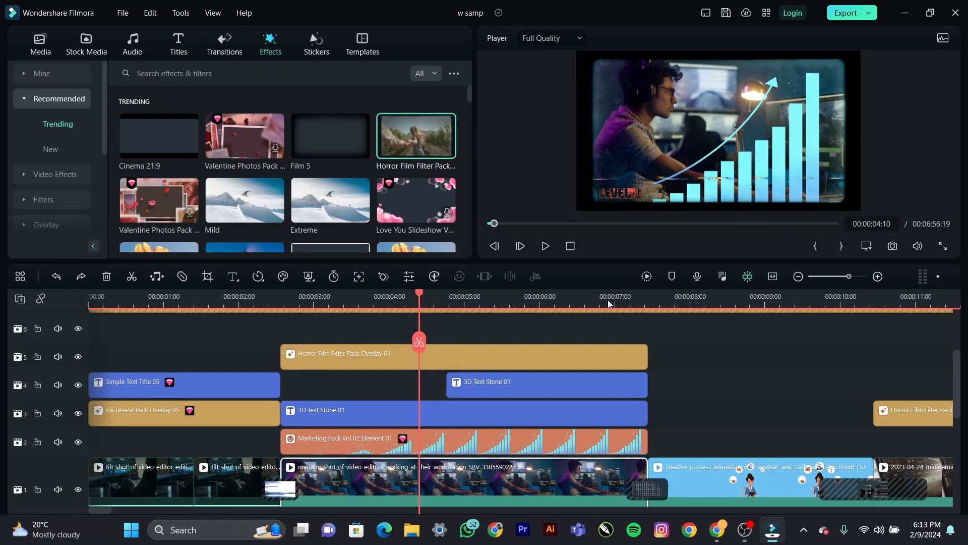
Step: Hide and show track 5 to compare the picture without and with the horror film overlay
left_click(78, 356)
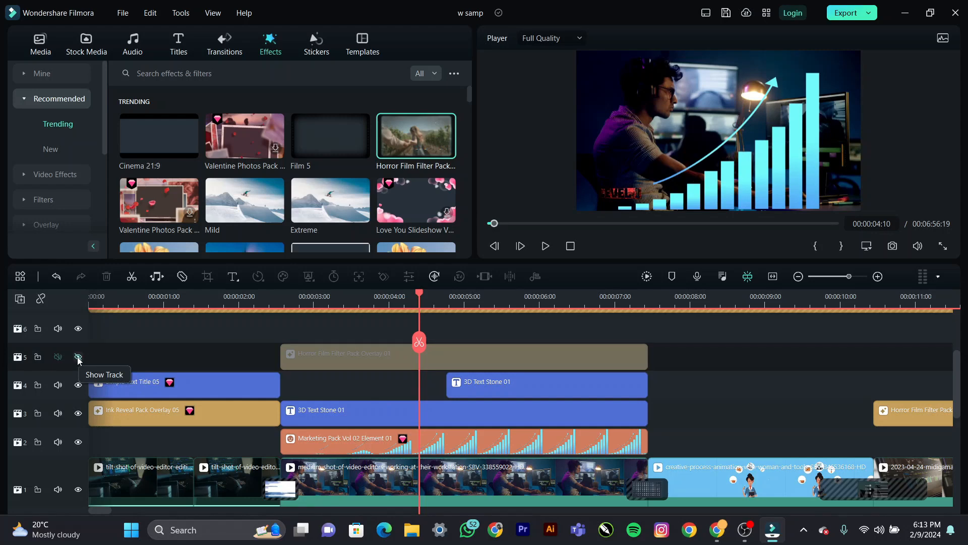
left_click(78, 356)
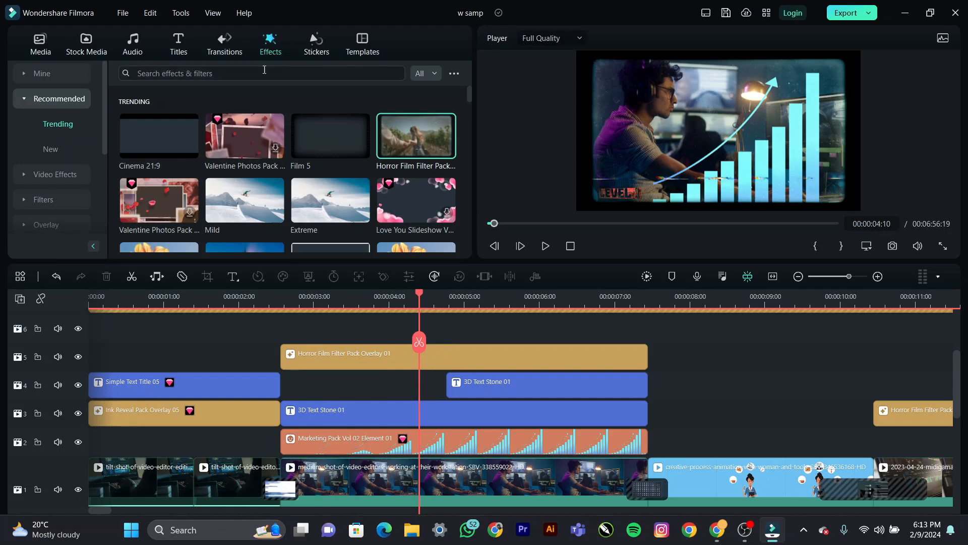
Step: Open the Stickers library and search it for "medical"
left_click(319, 48)
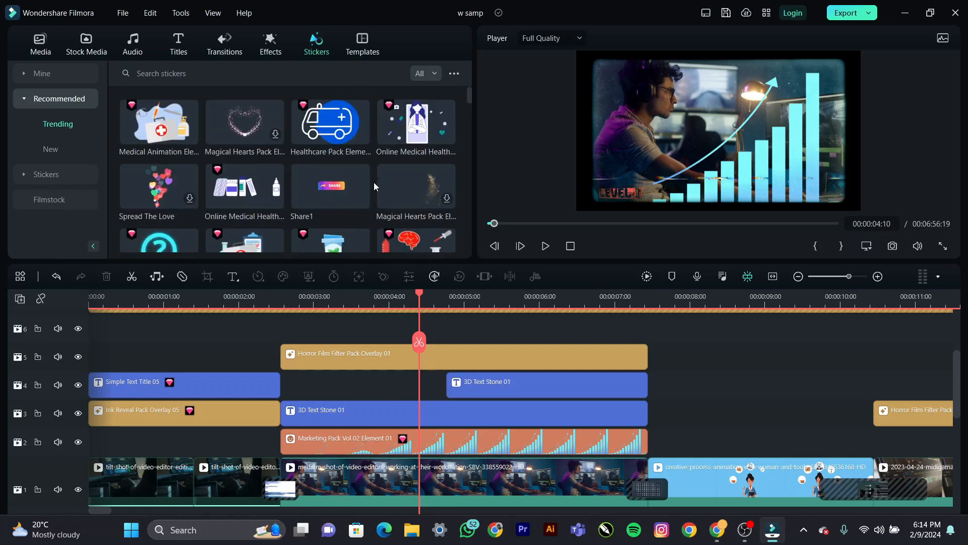
left_click(193, 72)
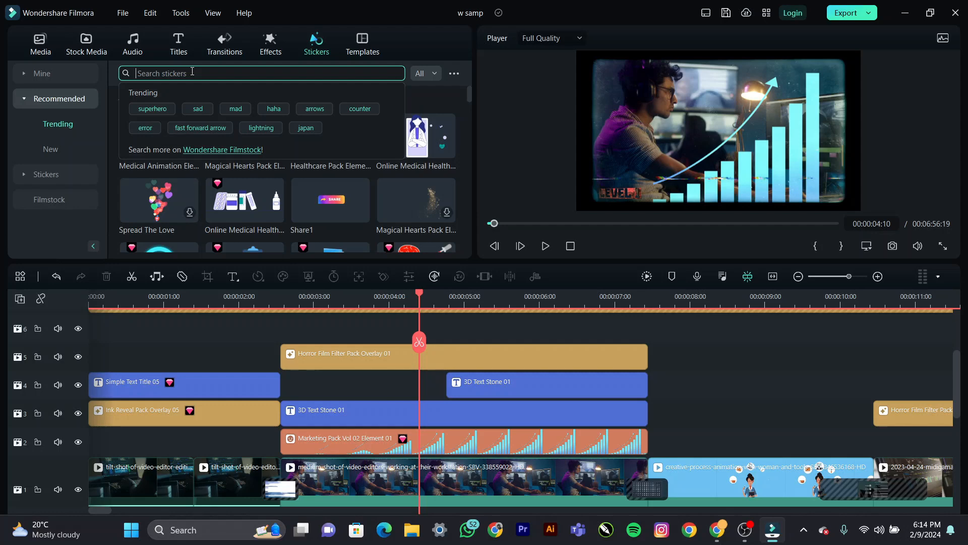
type("medical")
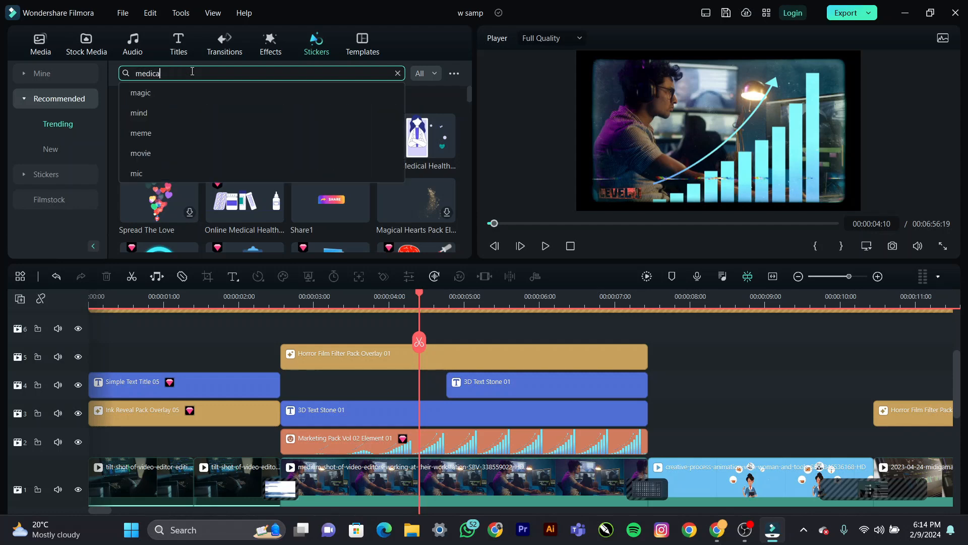
key("Return")
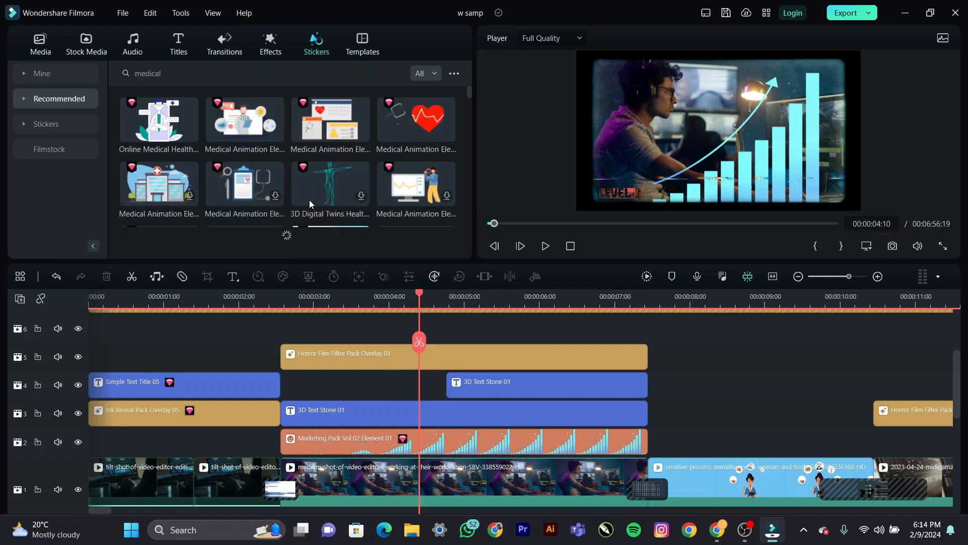
Step: Try the Online Medical Health sticker on track 6 above the horror film overlay, preview it, and remove it
mouse_move(162, 123)
left_mouse_down()
mouse_move(309, 325)
mouse_move(286, 342)
mouse_move(387, 308)
mouse_move(328, 310)
left_mouse_up()
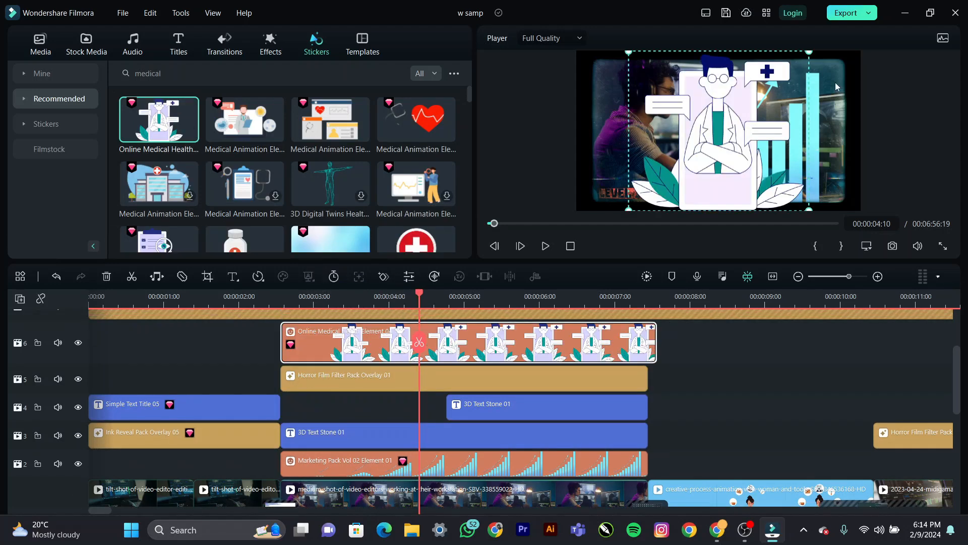
left_click(278, 299)
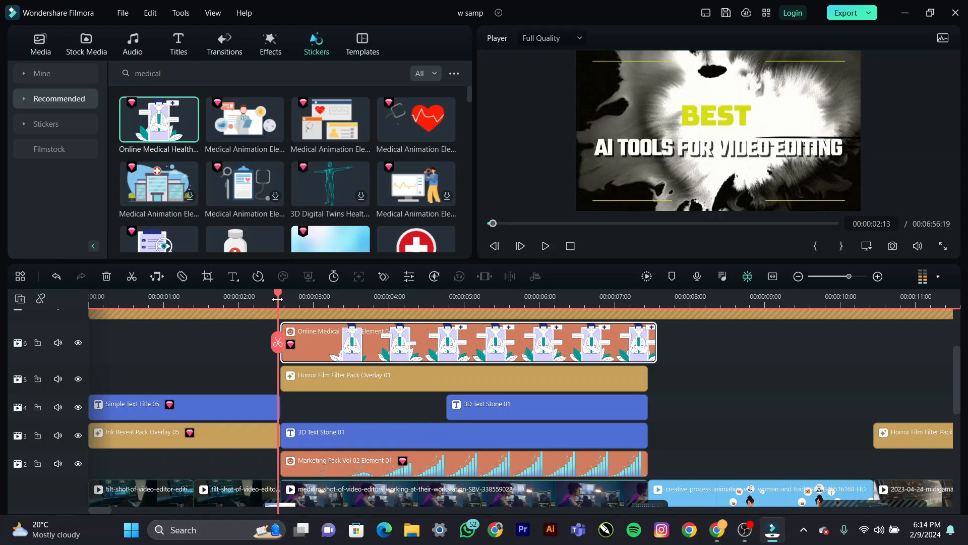
key("space")
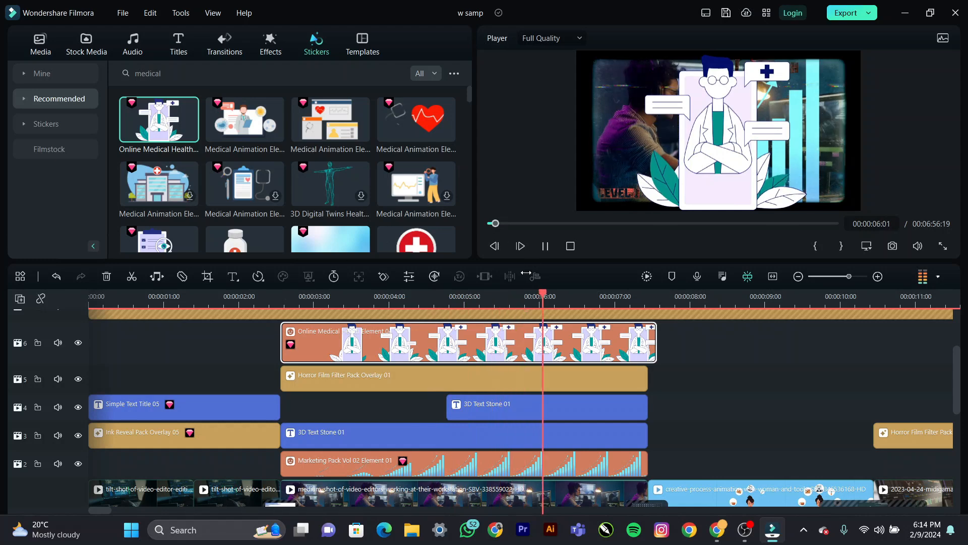
left_click(590, 301)
left_click_drag(590, 301, 657, 301)
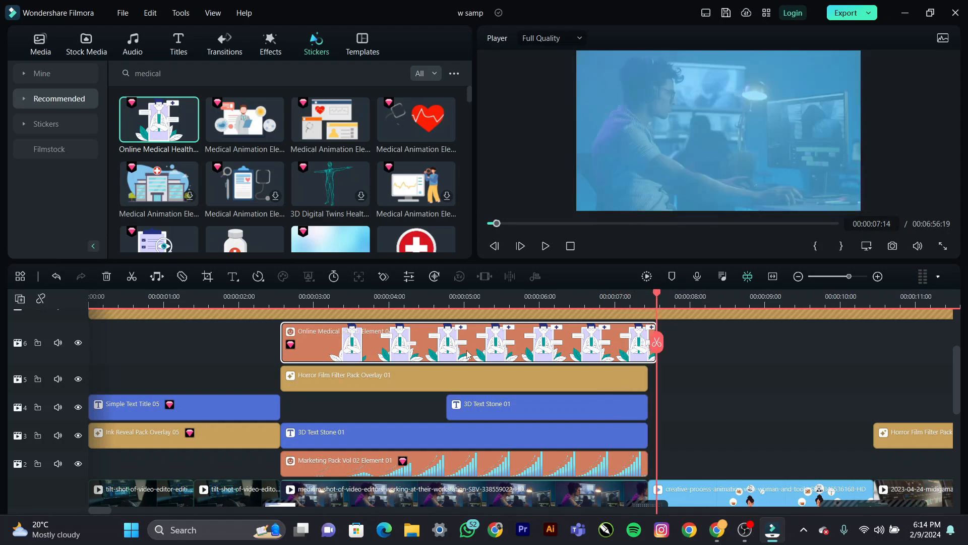
key("Delete")
Step: Browse the split-screen layouts in the Templates library
left_click(366, 53)
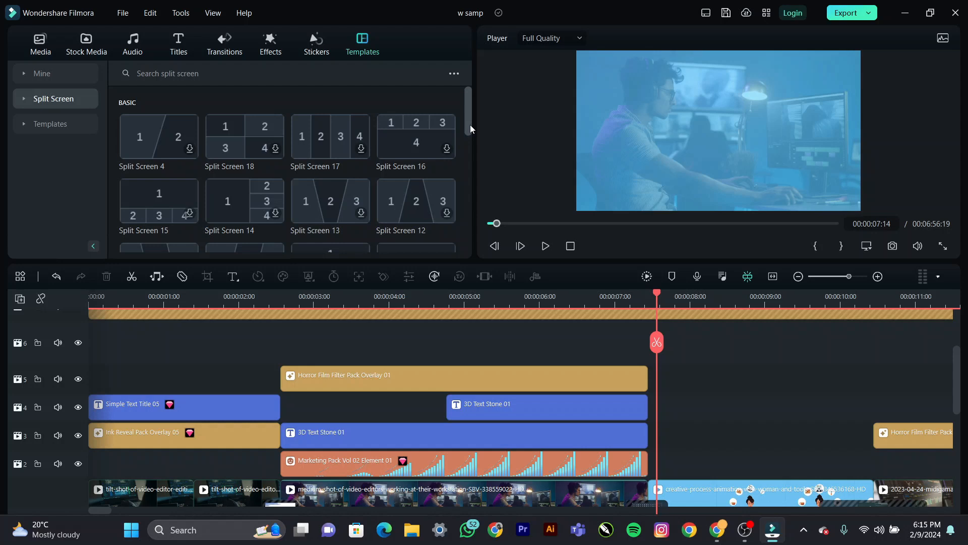
left_click_drag(470, 125, 468, 191)
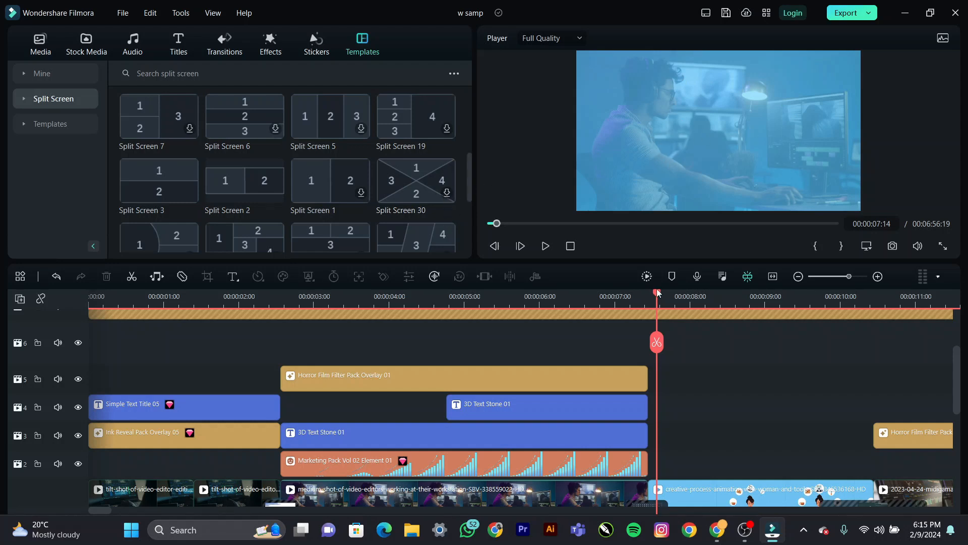
Step: Return to the project media and inspect the stacked video and audio tracks at the start of the timeline
left_click(43, 41)
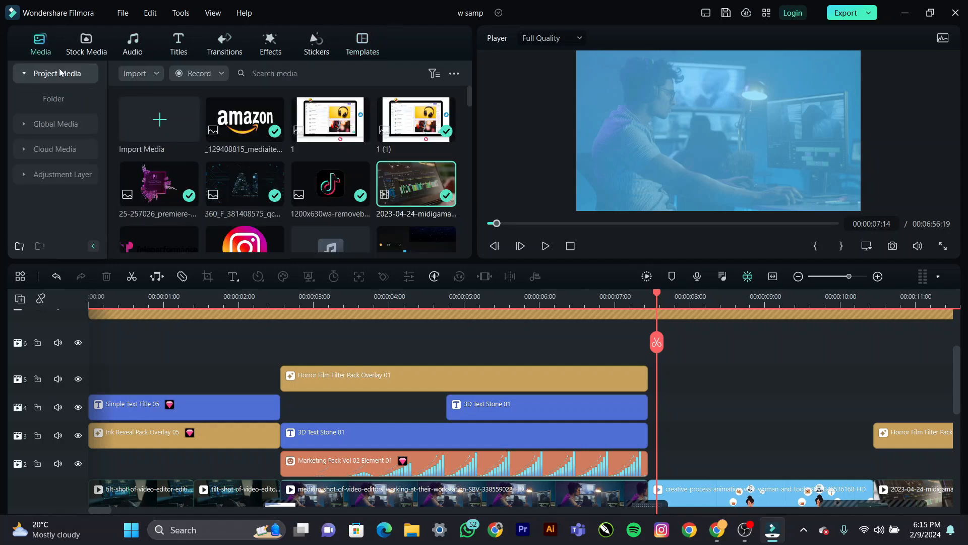
left_click_drag(119, 303, 60, 307)
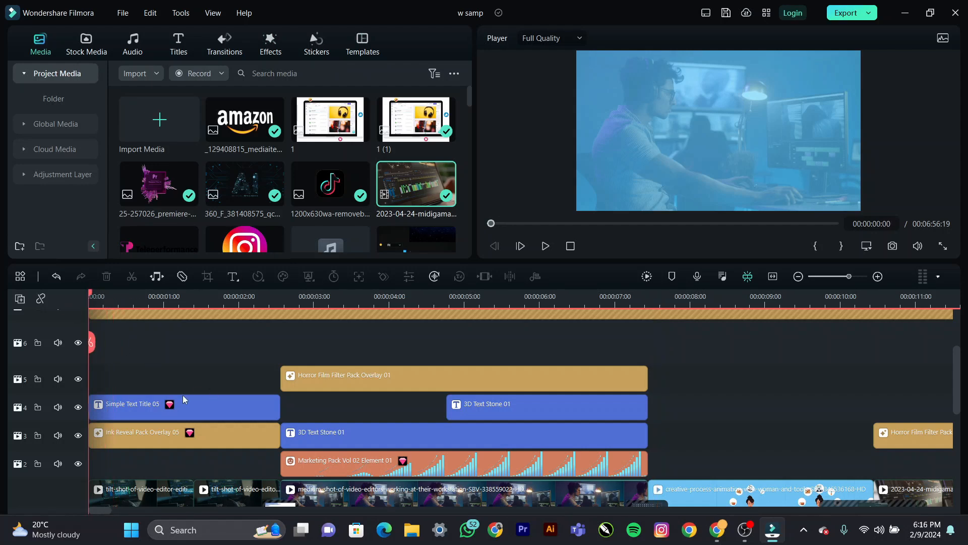
scroll(243, 391, "up", 4)
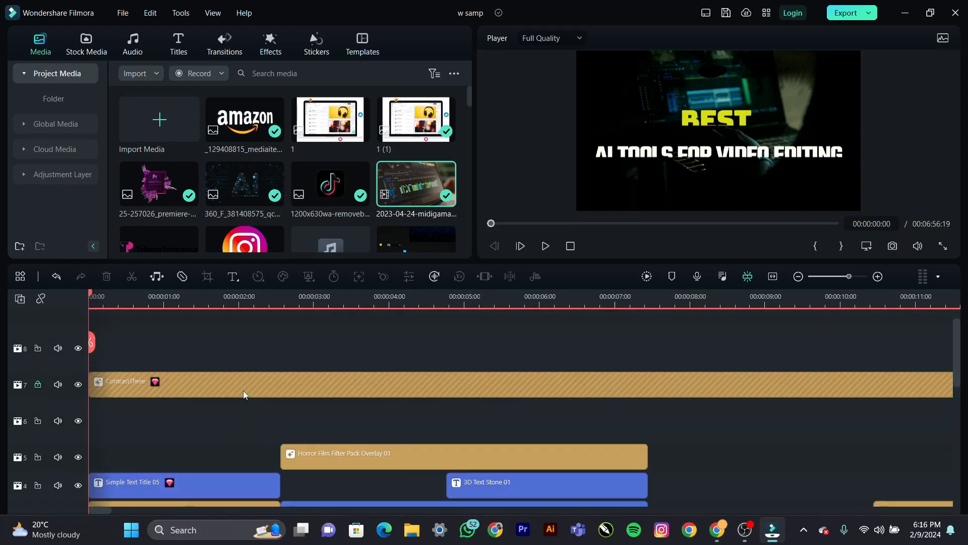
scroll(244, 394, "down", 5)
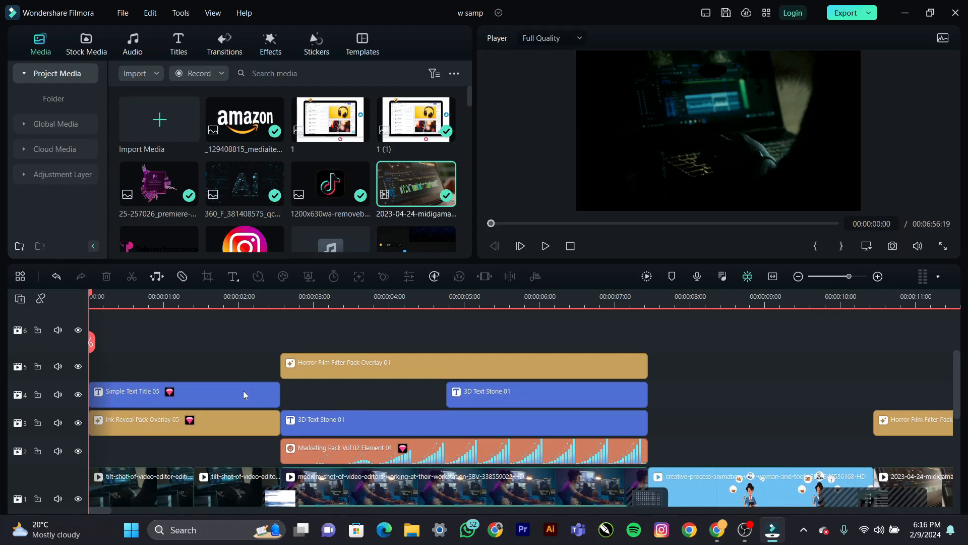
scroll(243, 391, "down", 6)
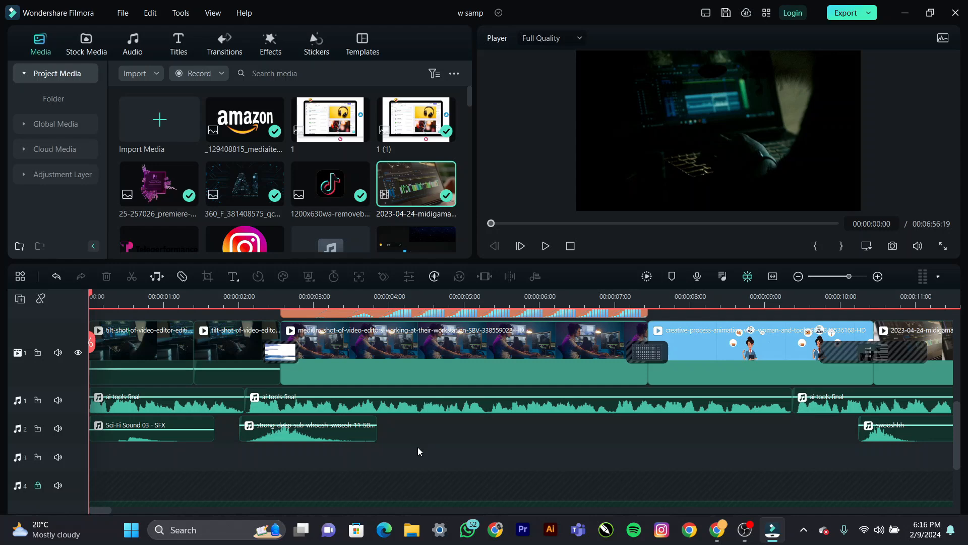
left_click(255, 413)
left_click_drag(97, 297, 136, 302)
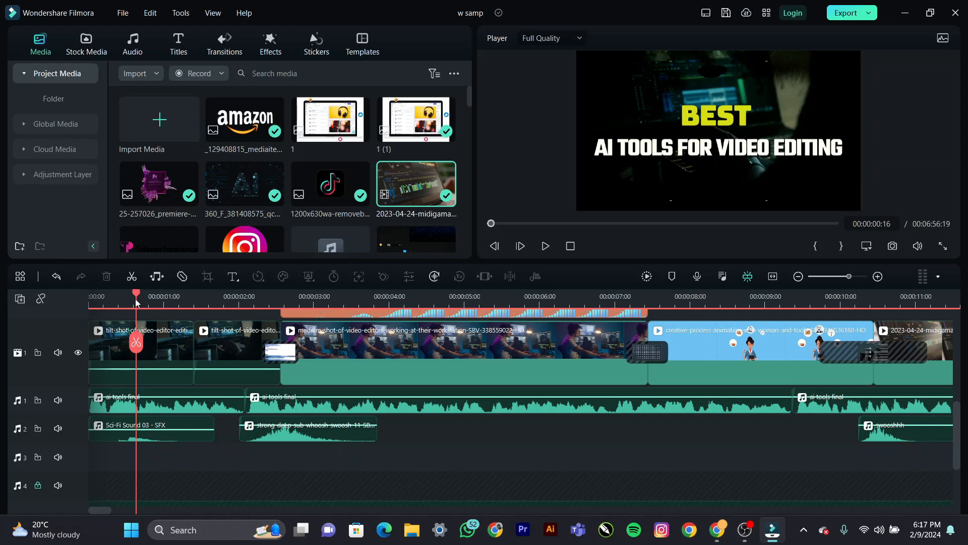
left_click_drag(107, 300, 74, 305)
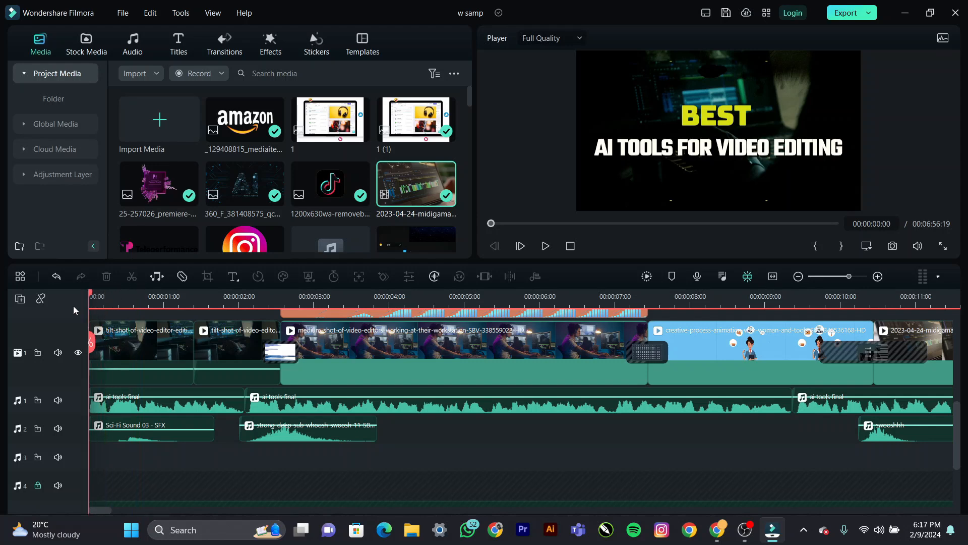
Step: Play the opening of the project full screen from the start up to about 6.5 seconds
scroll(232, 403, "up", 5)
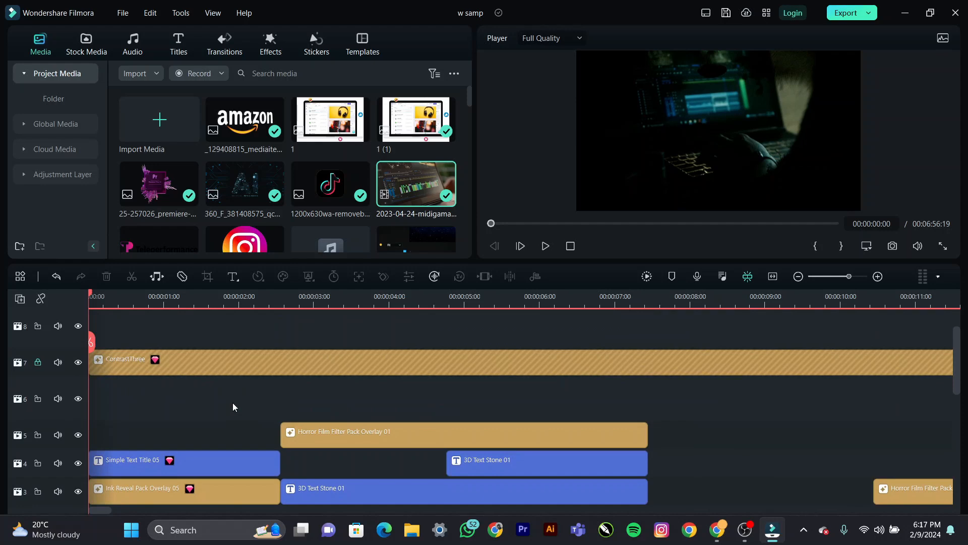
scroll(233, 407, "down", 2)
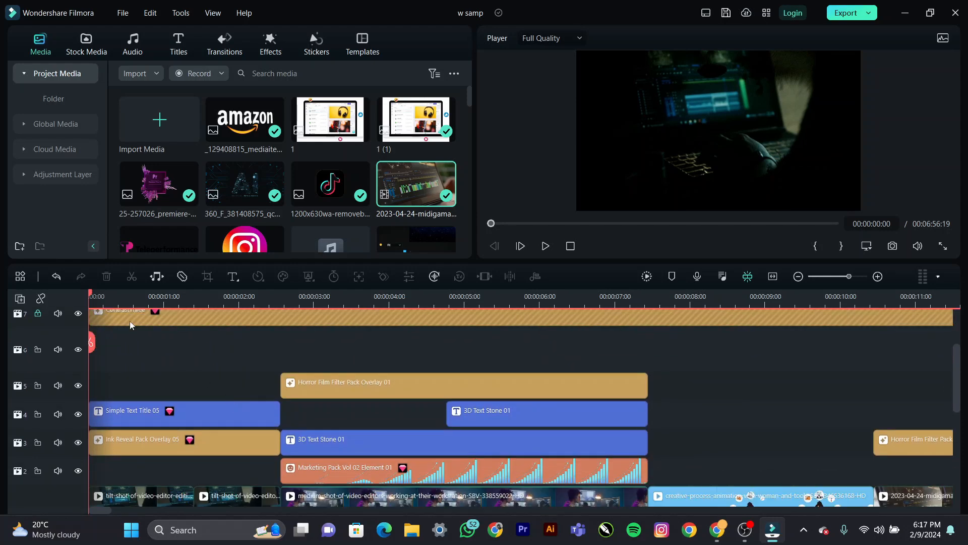
left_click(130, 301)
left_click_drag(134, 305, 67, 306)
left_click(943, 246)
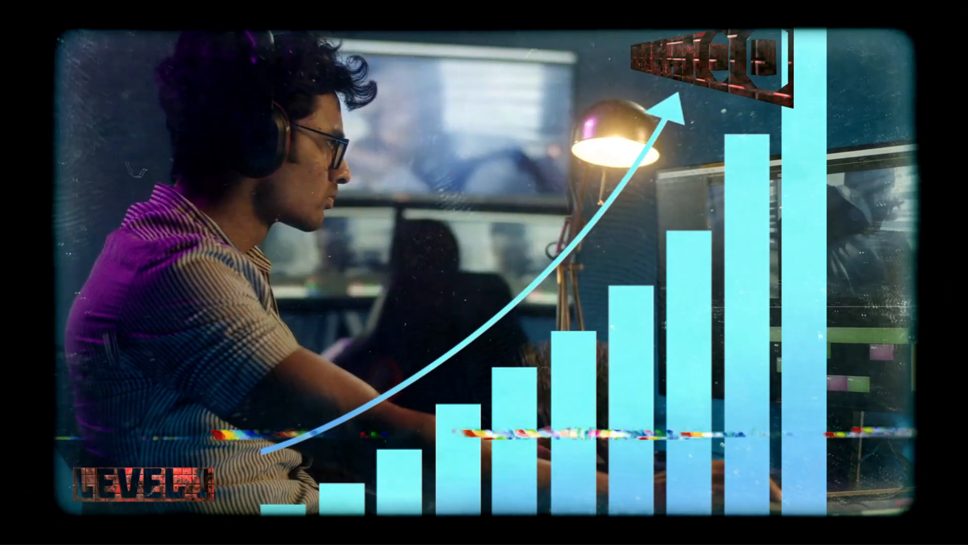
key("Escape")
Step: Render a preview of the project for smooth playback
left_click(123, 13)
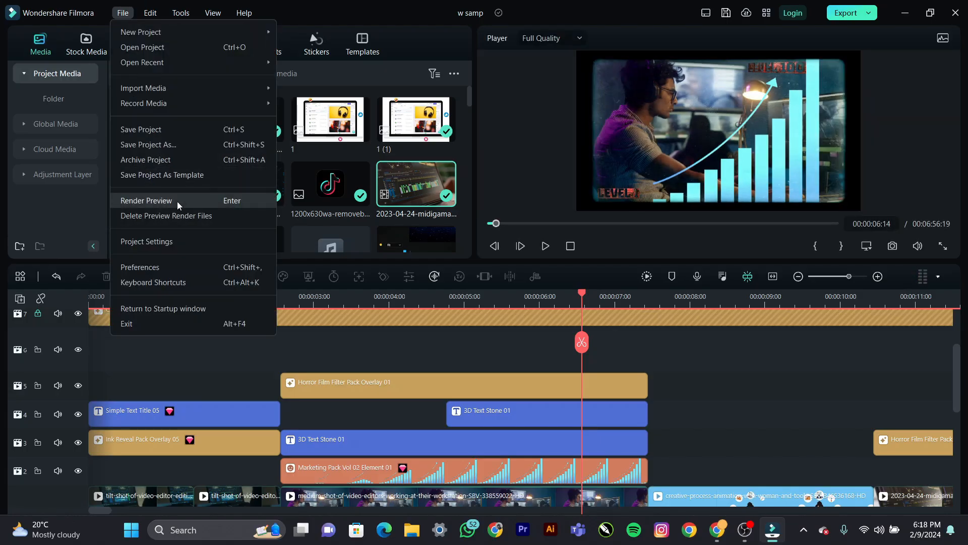
key("Escape")
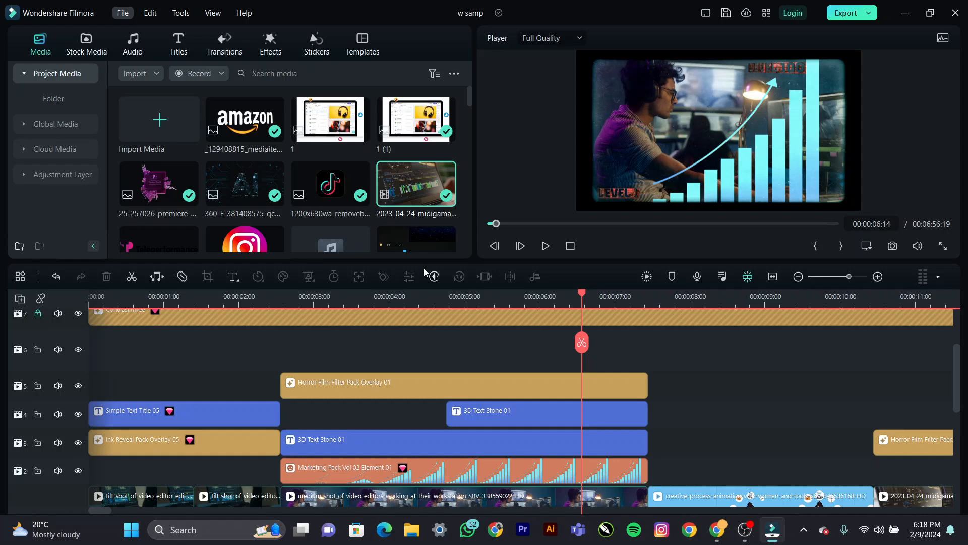
key("Return")
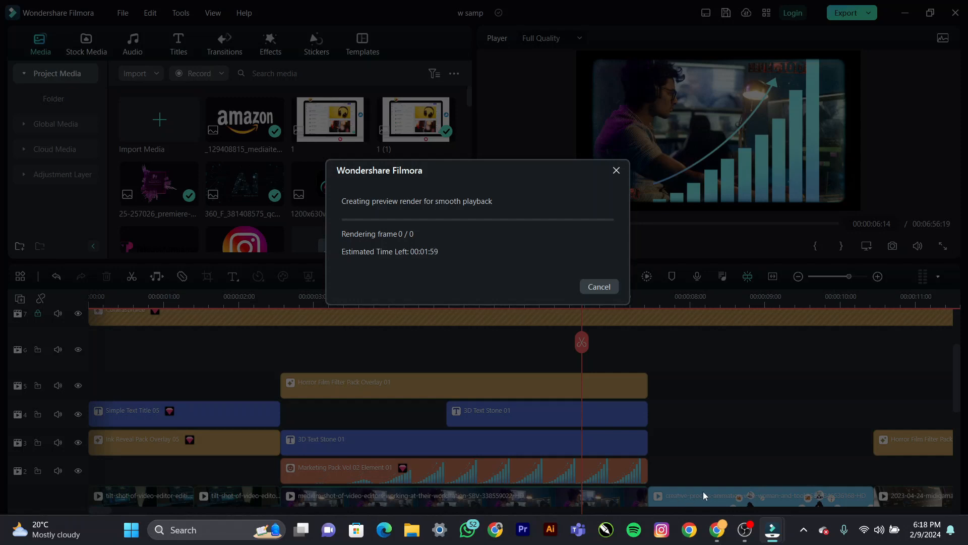
left_click(745, 529)
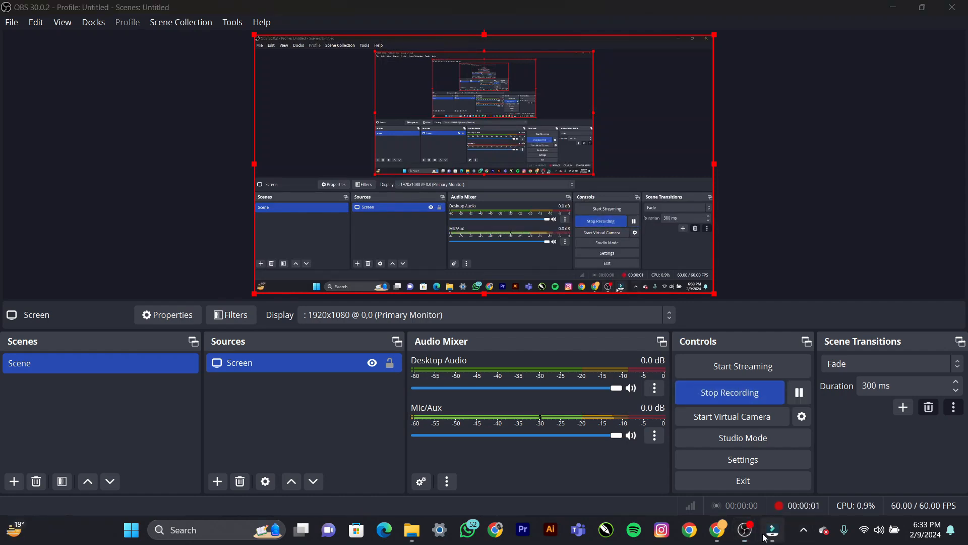
left_click(765, 537)
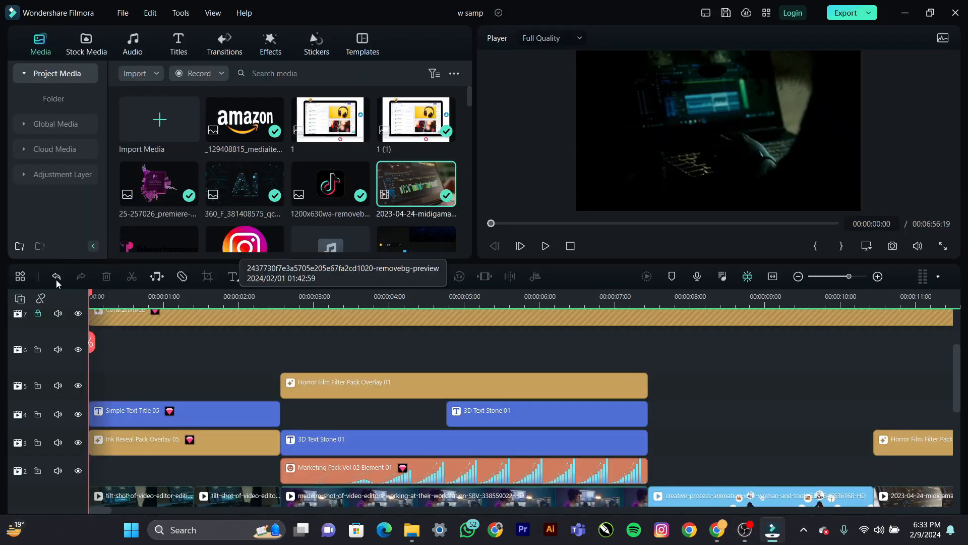
Step: Examine the rendered timeline across its tracks and view the frame at about 12.5 seconds
left_click(279, 298)
mouse_move(279, 298)
left_mouse_down()
mouse_move(260, 298)
mouse_move(275, 298)
left_mouse_up()
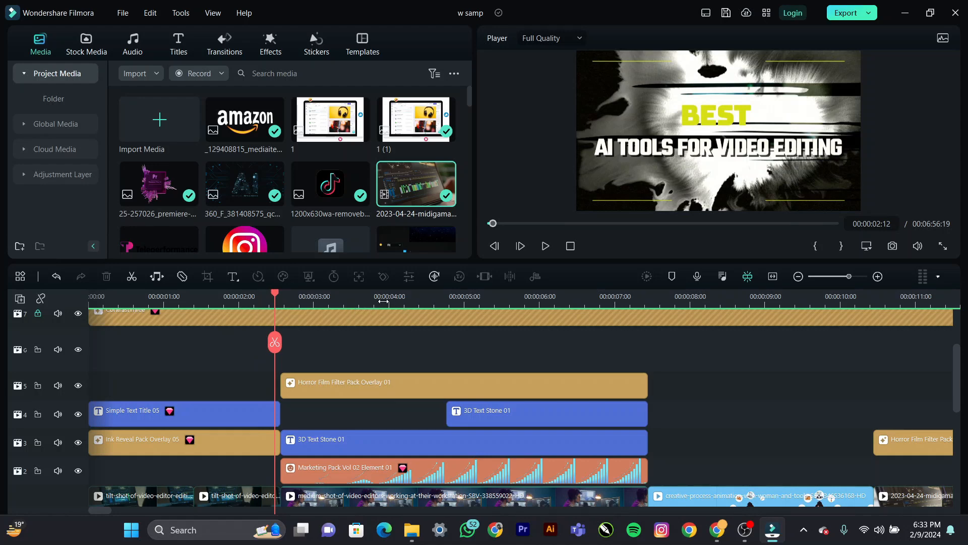
scroll(262, 297, "down", 2)
scroll(262, 297, "down", 3)
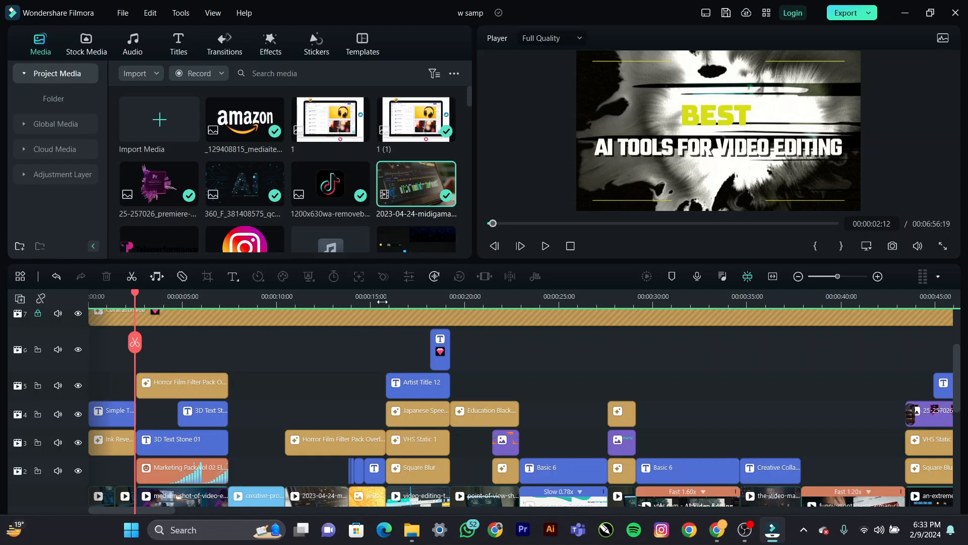
scroll(303, 297, "down", 1)
scroll(285, 298, "down", 1)
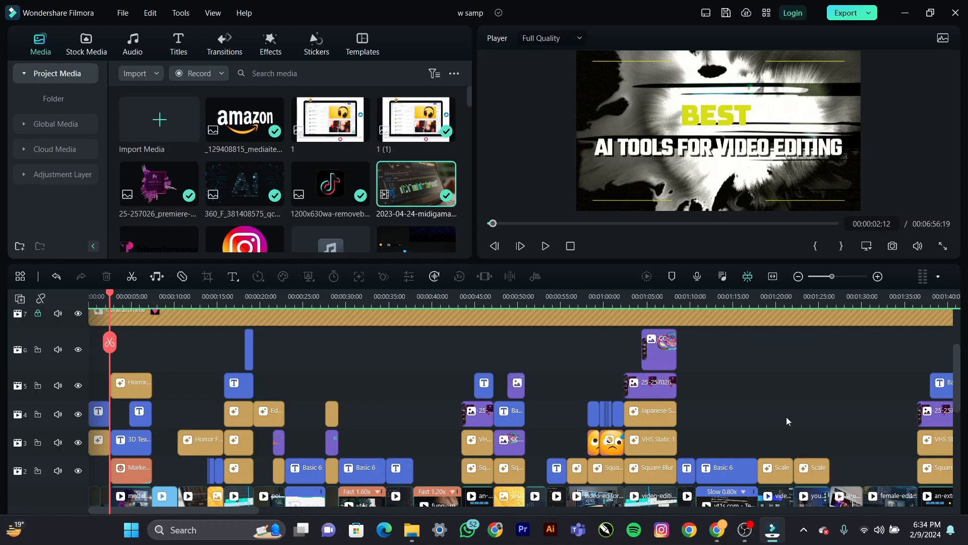
left_click(197, 306)
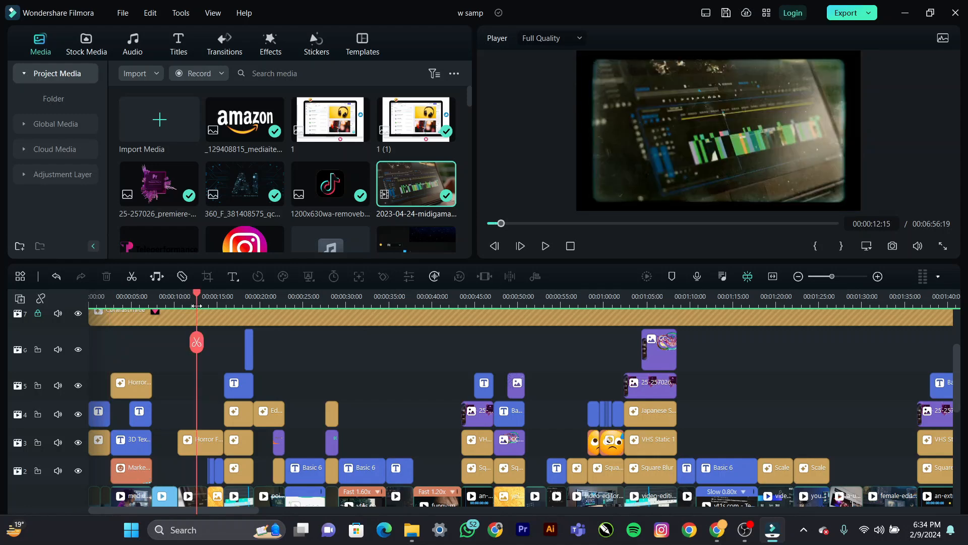
Step: Check the availability of the Render Preview and Delete Preview Render Files commands
left_click(121, 14)
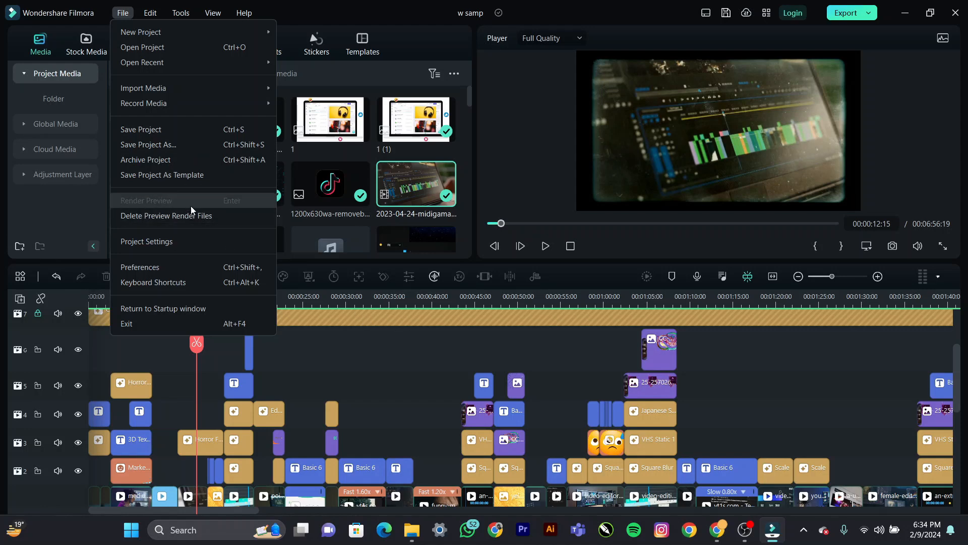
left_click(337, 365)
left_click(337, 365)
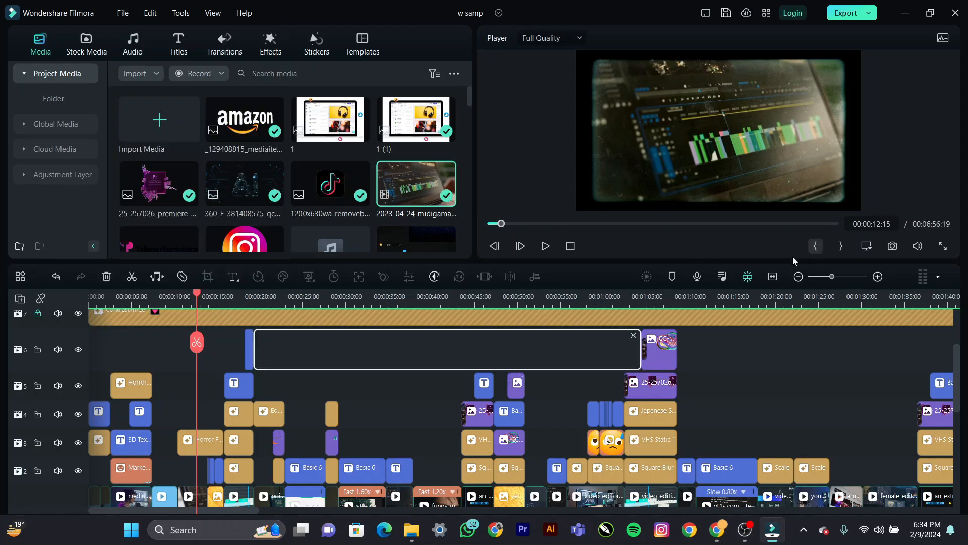
Step: Examine the full length of the rendered timeline and return the playhead to the start
scroll(473, 322, "down", 8)
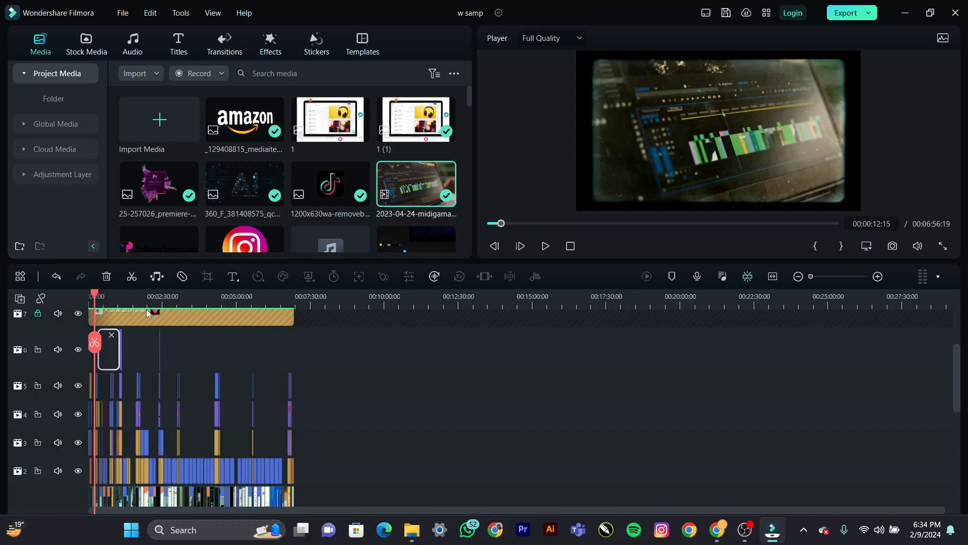
left_click_drag(95, 295, 81, 298)
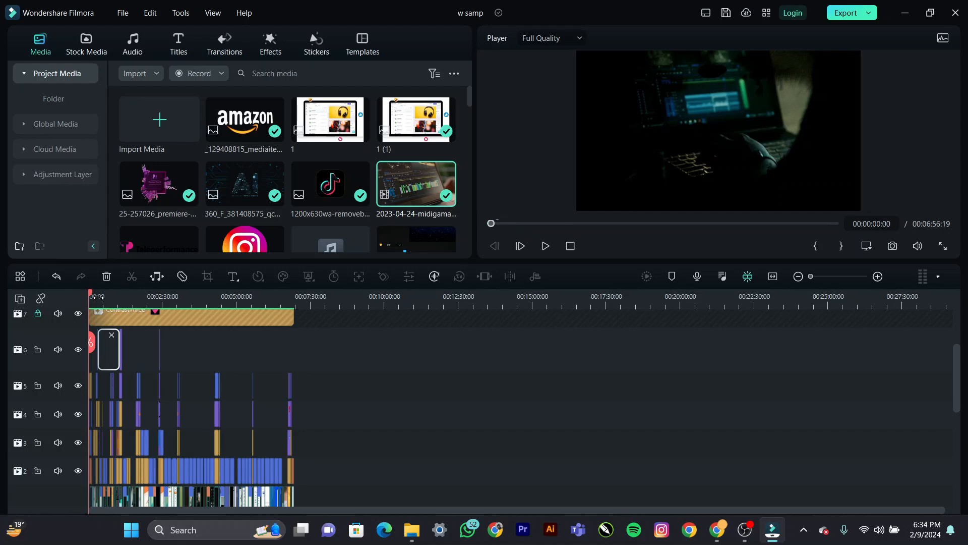
scroll(165, 300, "up", 5)
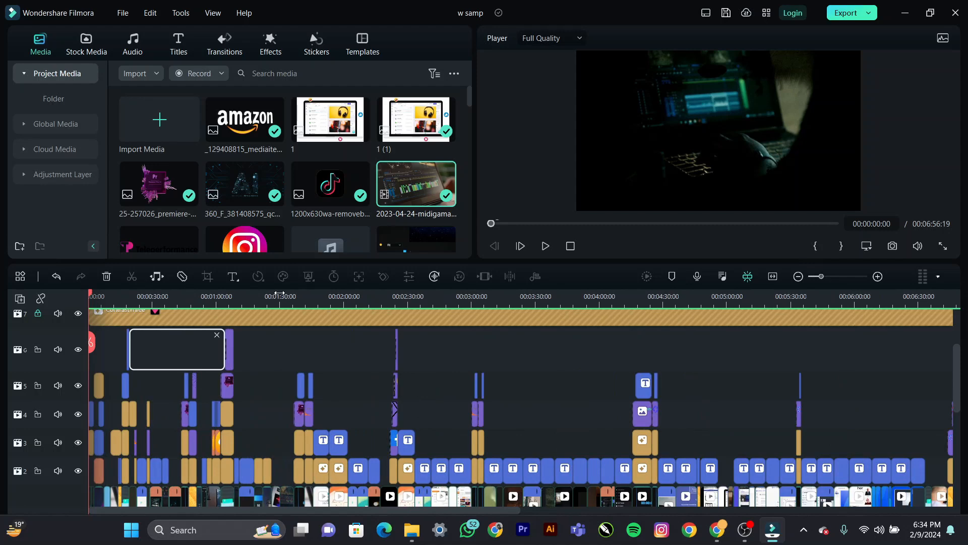
scroll(530, 291, "up", 3)
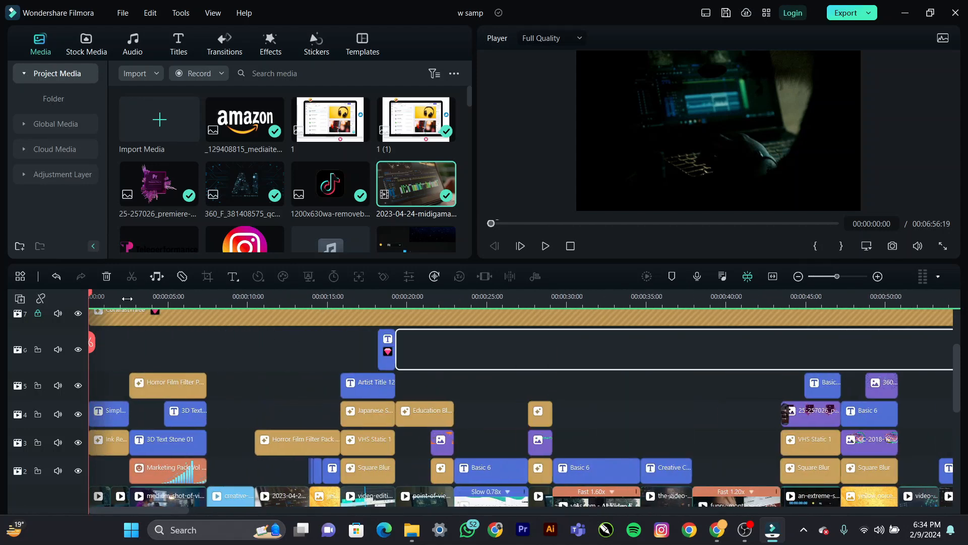
scroll(127, 299, "up", 3)
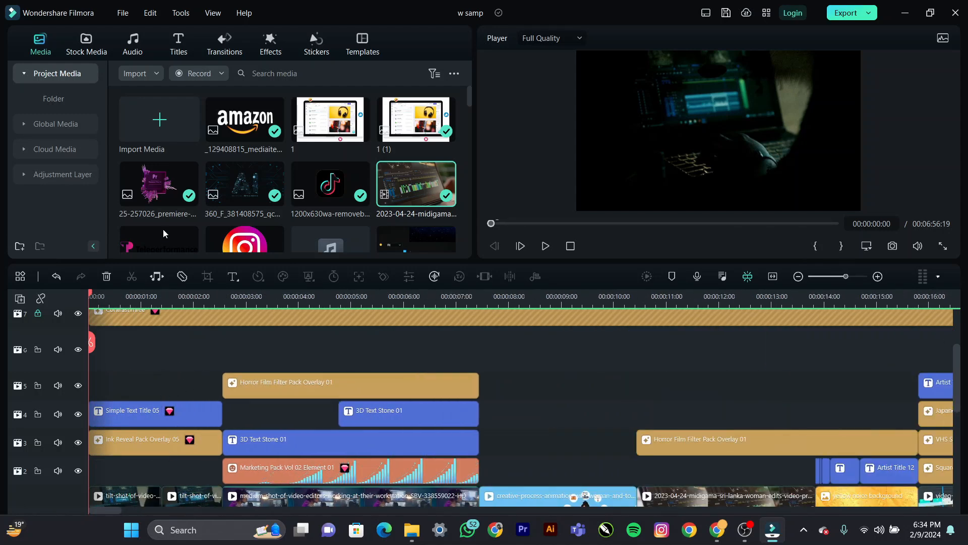
left_click(123, 13)
left_click(123, 13)
Step: Play the rendered project full screen from the beginning
scroll(170, 372, "down", 3)
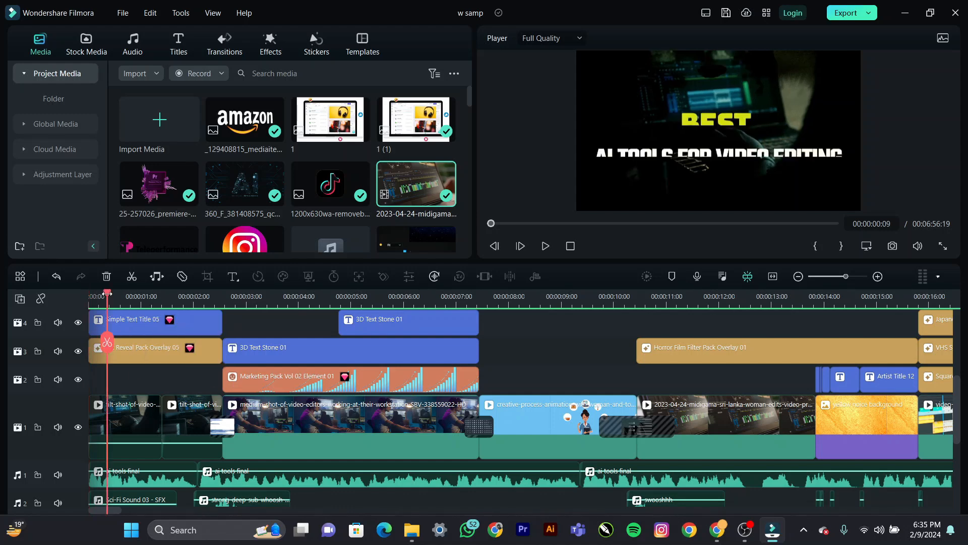
left_click(947, 250)
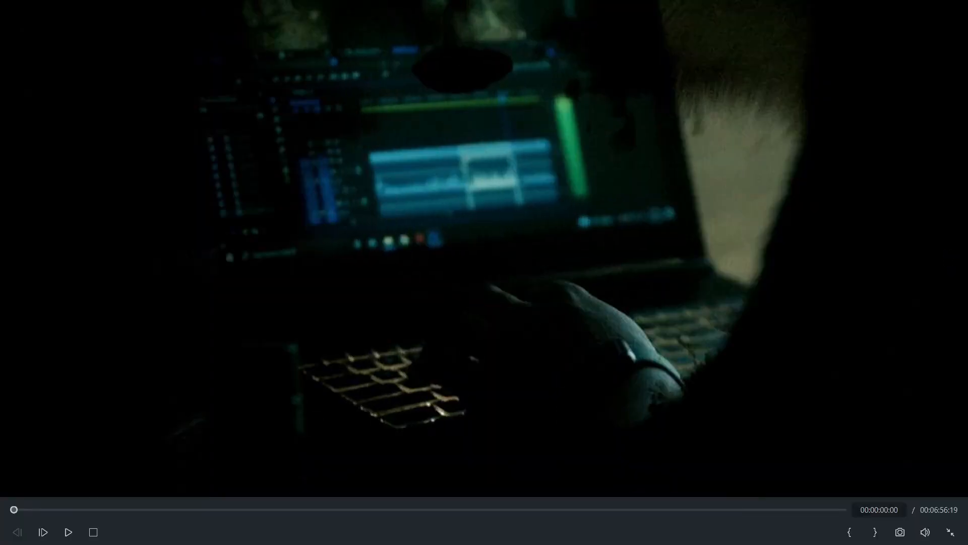
key("space")
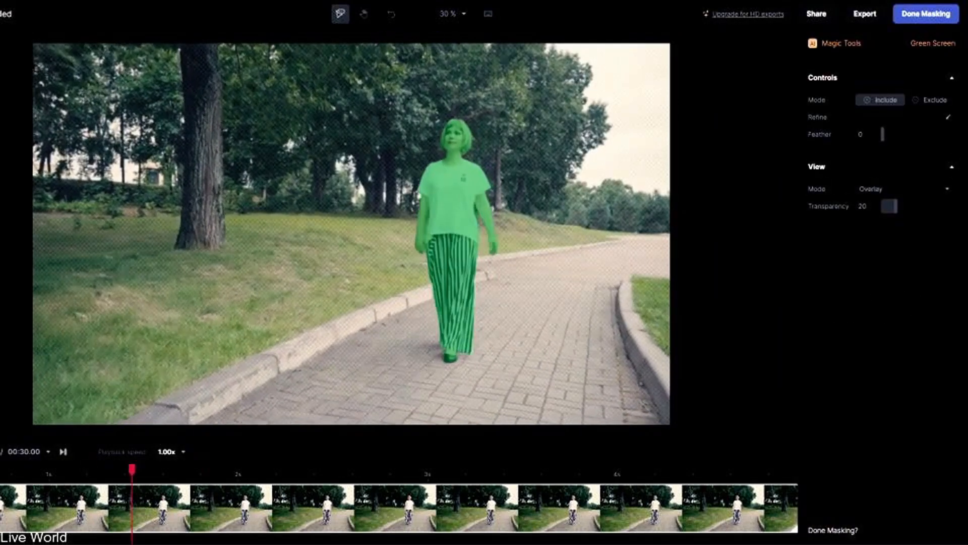
Step: Examine the clips and audio tracks along the timeline, from the opening section to beyond the three-minute mark
left_click(923, 18)
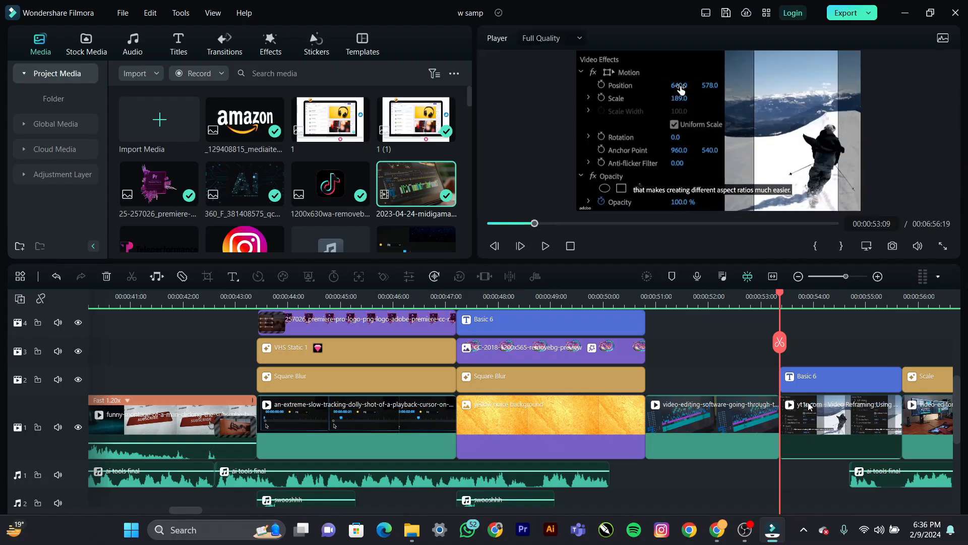
scroll(163, 442, "down", 4)
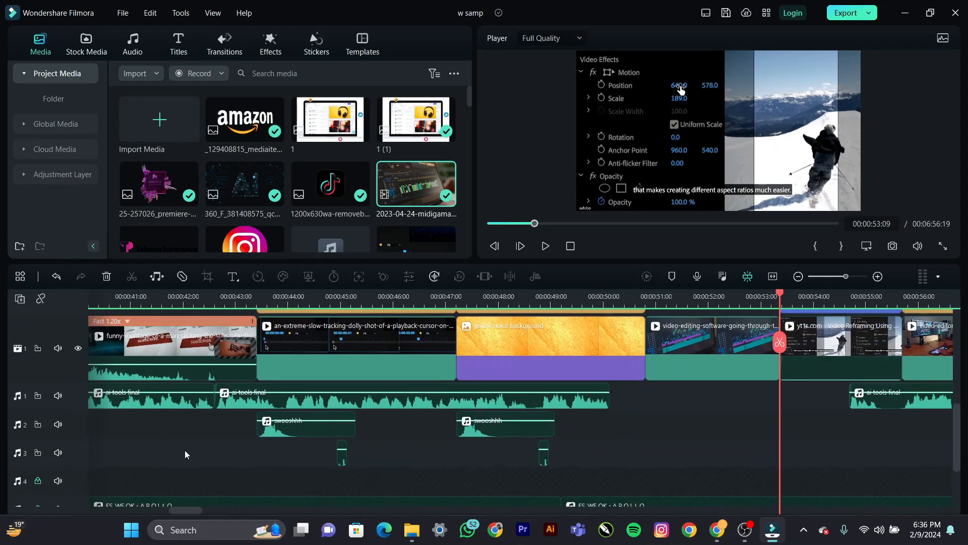
left_click_drag(179, 511, 39, 511)
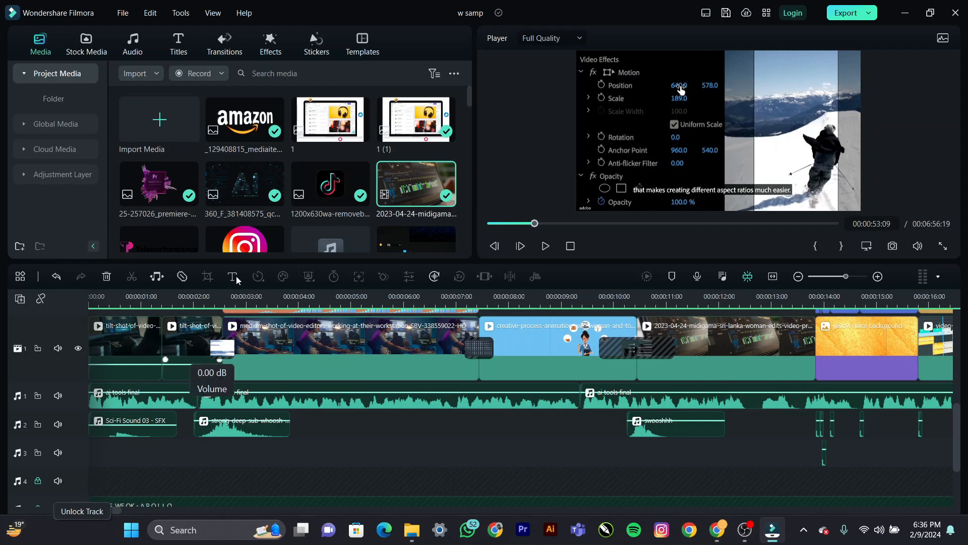
left_click(424, 399)
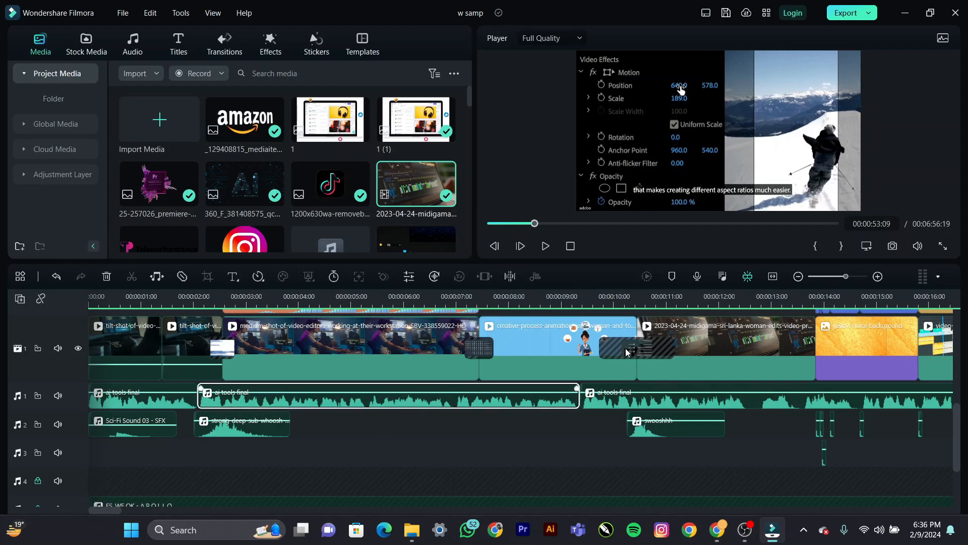
left_click_drag(652, 293, 365, 301)
scroll(365, 301, "down", 8)
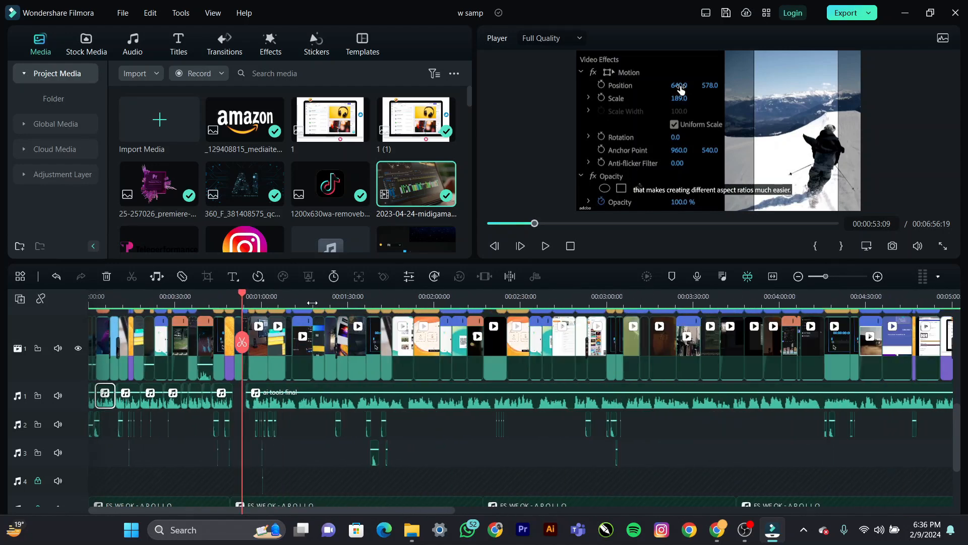
left_click_drag(499, 315, 585, 316)
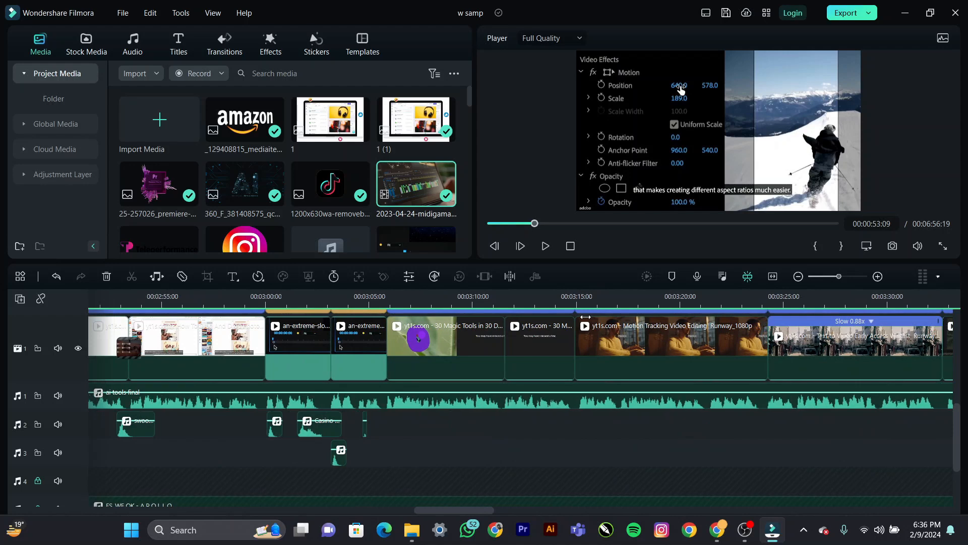
left_click_drag(431, 514, 25, 512)
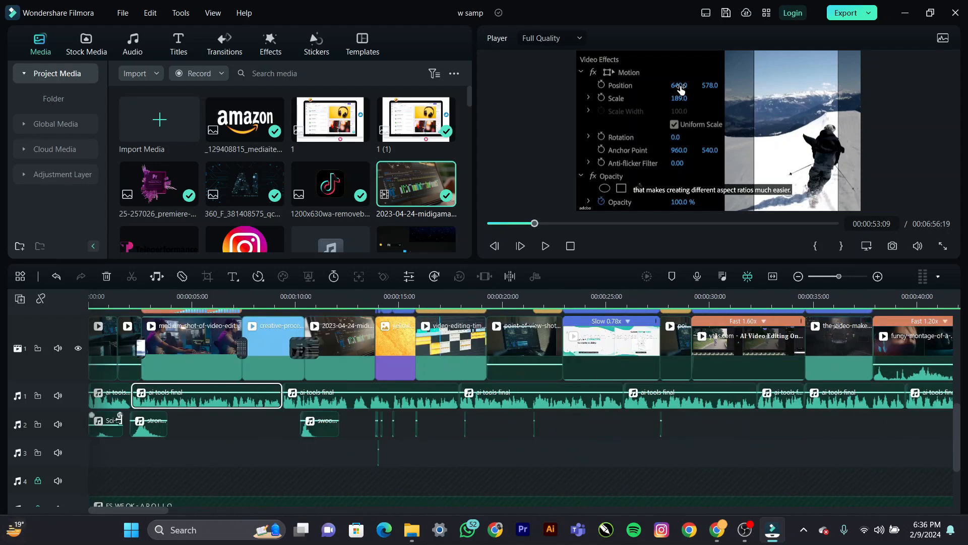
Step: Scrub from the start of the timeline to view the frame at 00:00:12:09
left_click(95, 293)
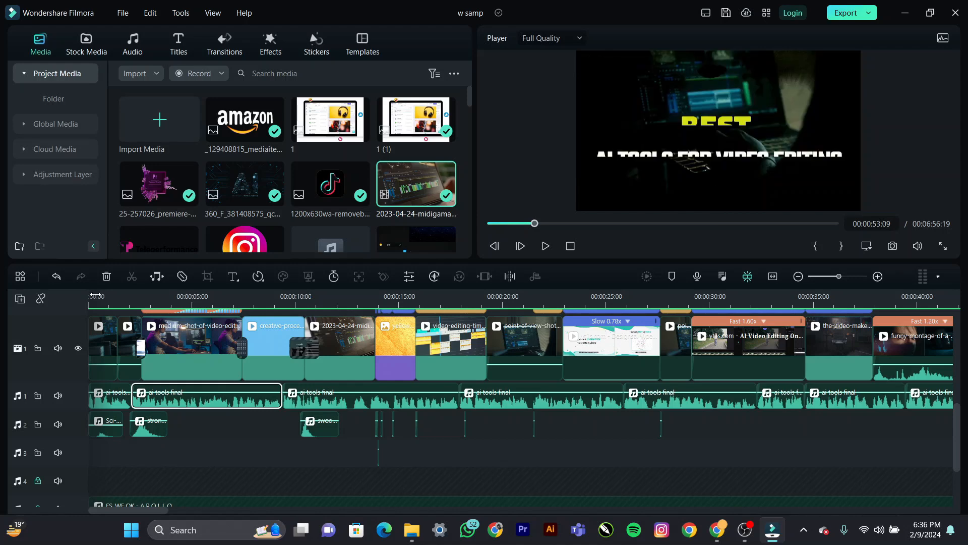
left_click(235, 297)
left_click_drag(313, 306, 347, 321)
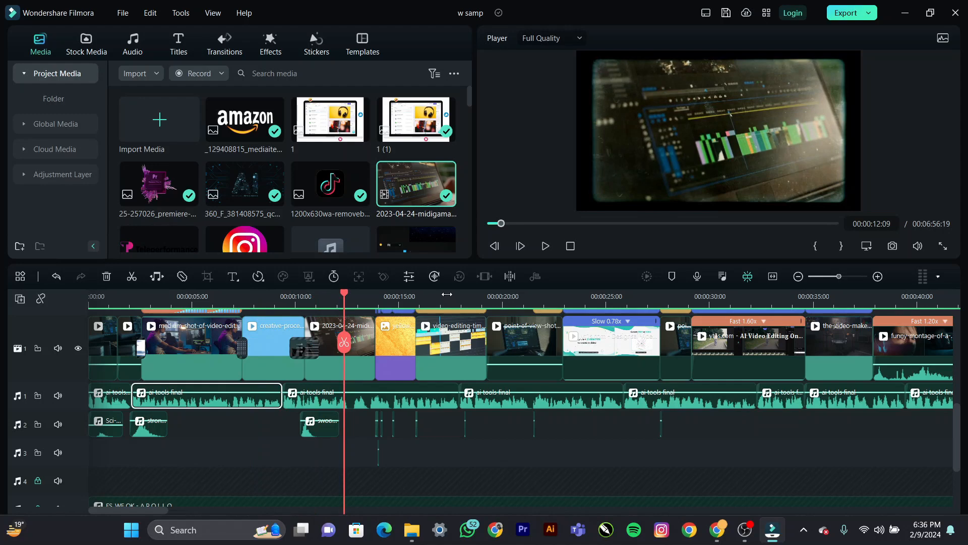
Step: Find the ai tools final audio in the project media and place it on audio track 5 from the timeline's start
scroll(447, 294, "down", 5)
left_click_drag(466, 101, 467, 223)
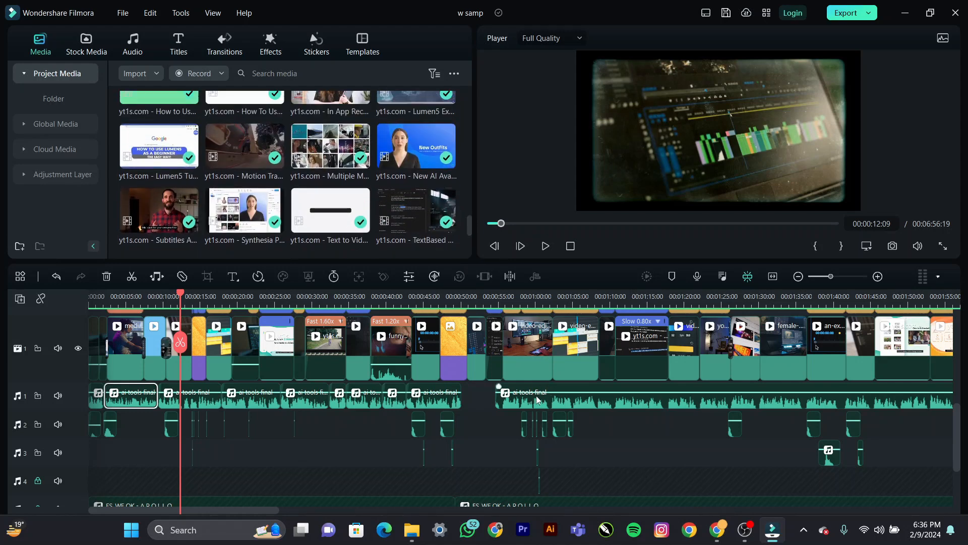
left_click_drag(253, 510, 151, 509)
left_click_drag(469, 226, 468, 241)
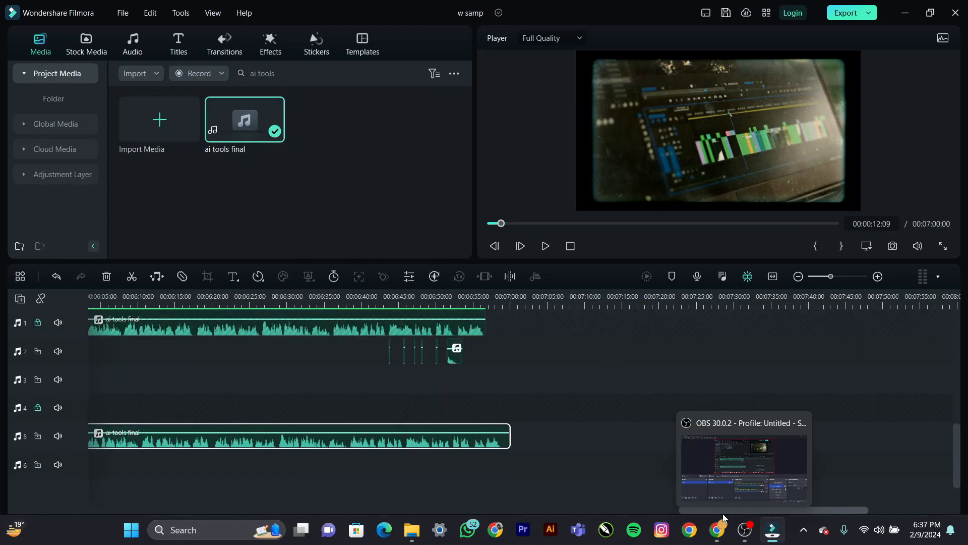
Step: Lock audio track 5, mute audio track 1, and return the playhead to the start of the project
left_click_drag(673, 515, 50, 497)
left_click(37, 436)
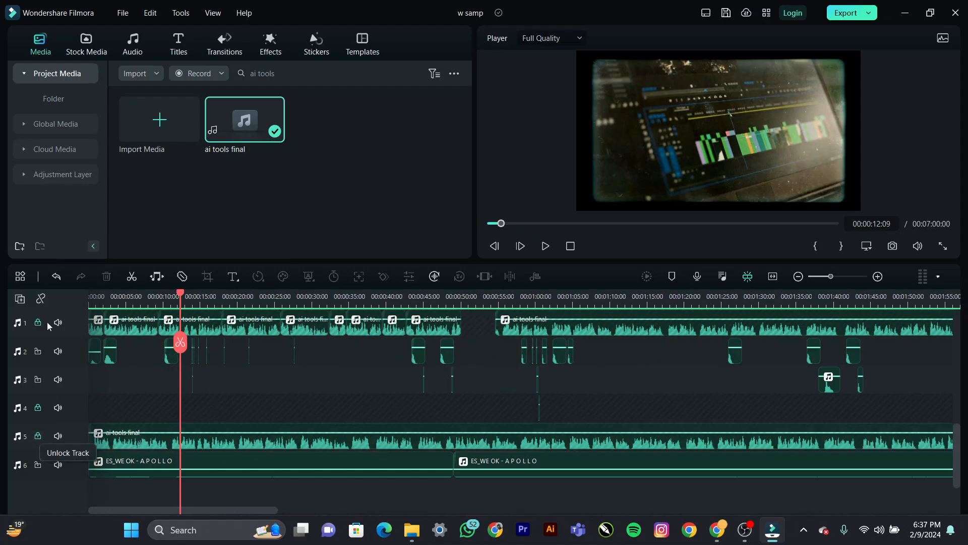
left_click(59, 323)
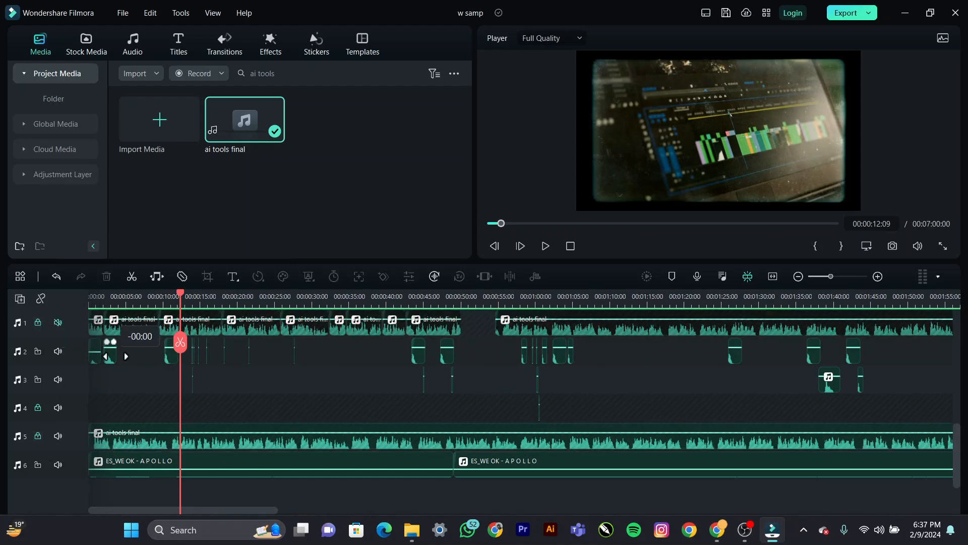
scroll(116, 356, "up", 5)
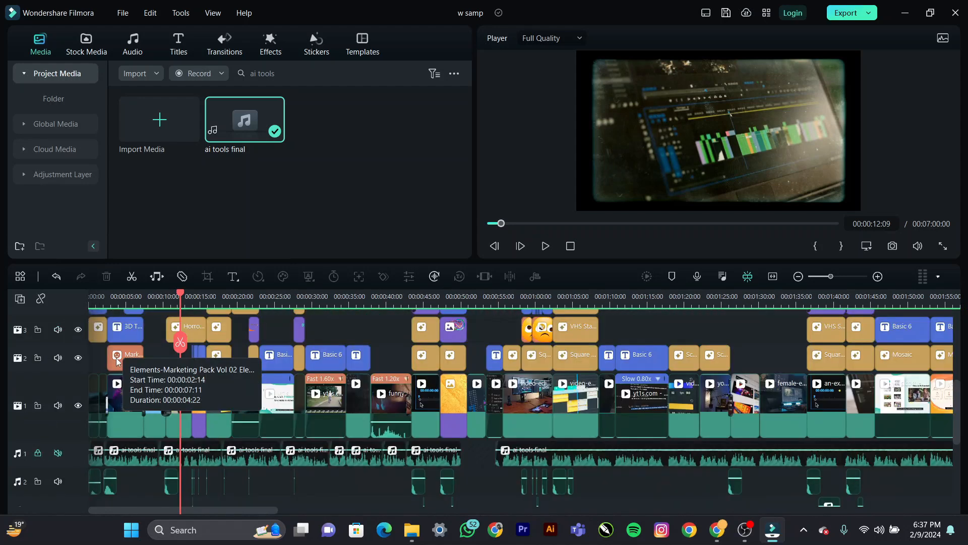
left_click(89, 294)
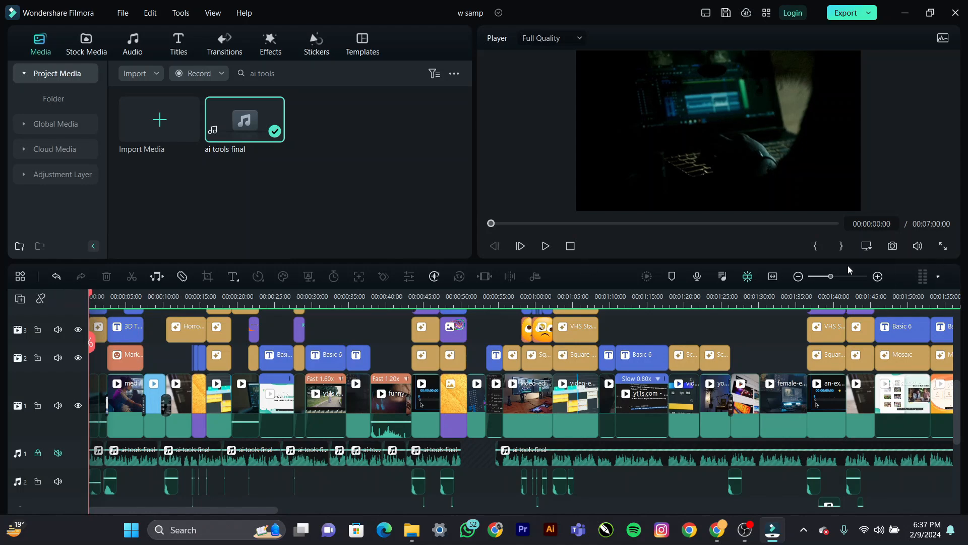
Step: Compare the ai tools final clips on audio tracks 1 and 5 at the project's end, viewing the frame at 00:06:55:11
scroll(540, 386, "down", 4)
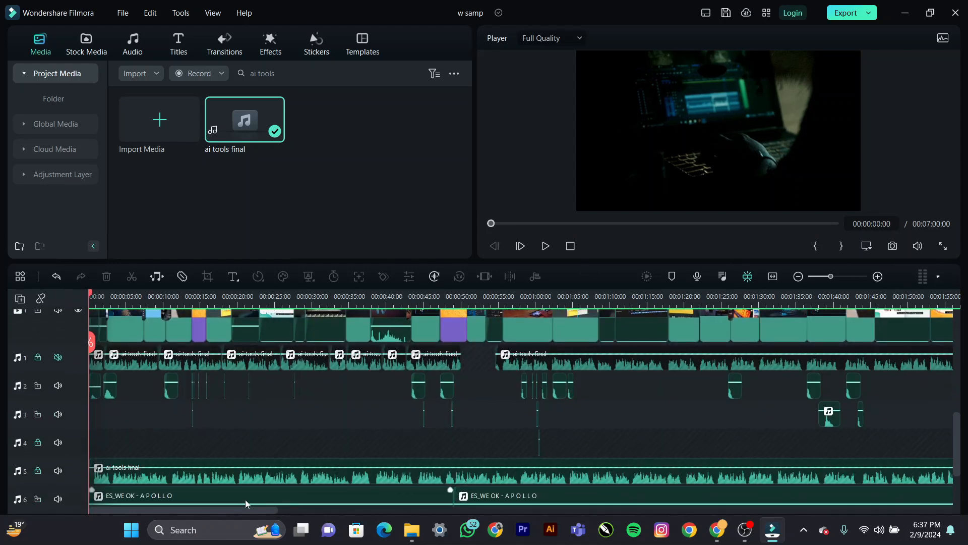
left_click_drag(238, 510, 241, 510)
left_click_drag(426, 507, 873, 477)
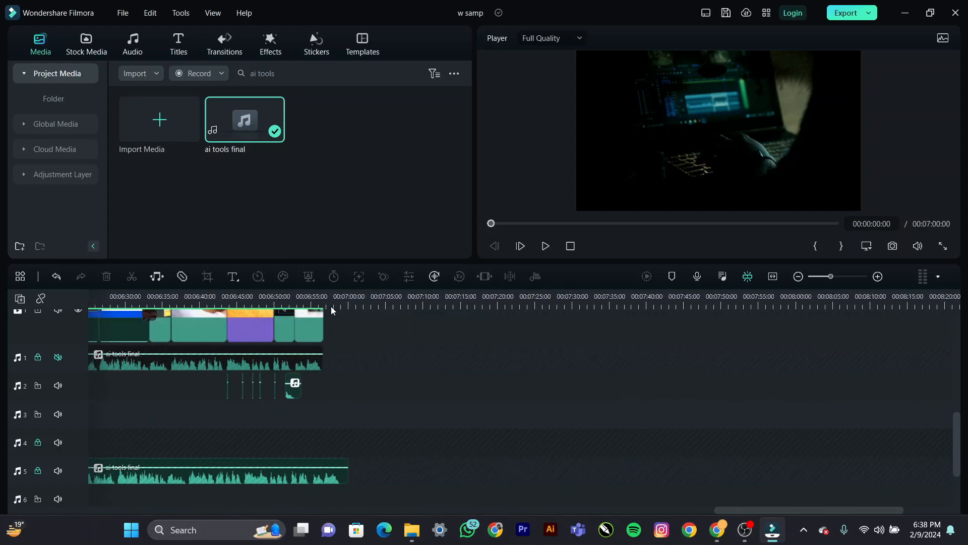
left_click(315, 297)
left_click_drag(341, 300, 496, 308)
scroll(438, 297, "down", 2)
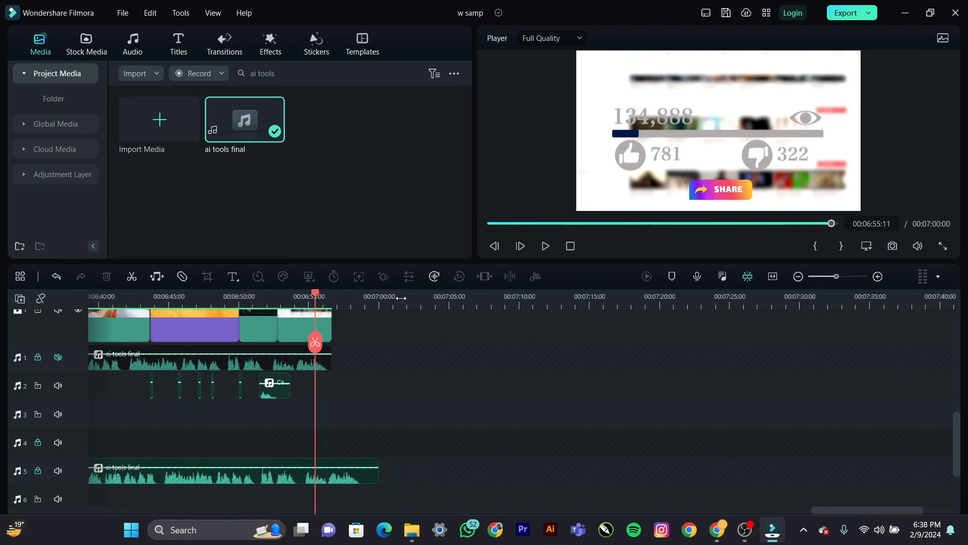
left_click_drag(825, 518, 262, 511)
left_click_drag(141, 491, 38, 502)
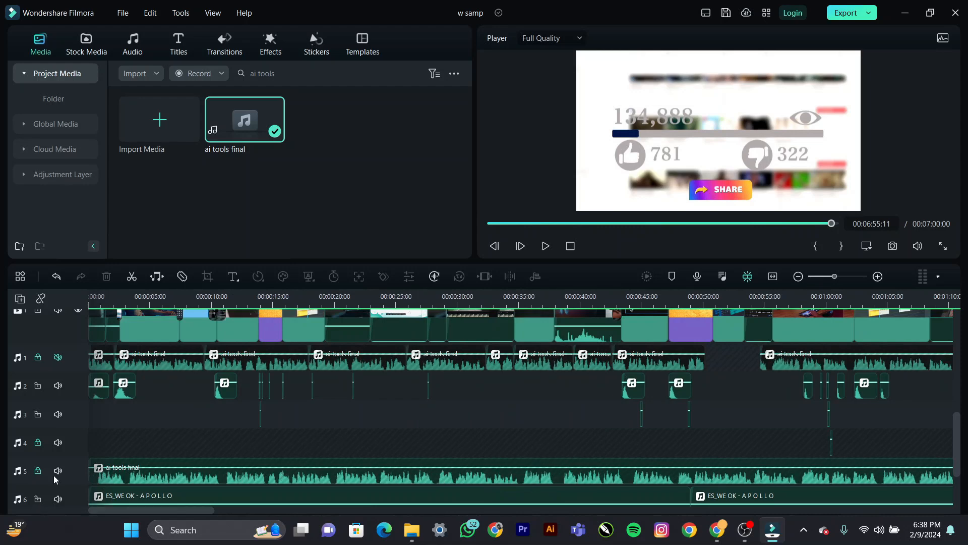
Step: Play the project full screen from the beginning, stop at 00:01:15:06, and leave full screen
left_click(92, 297)
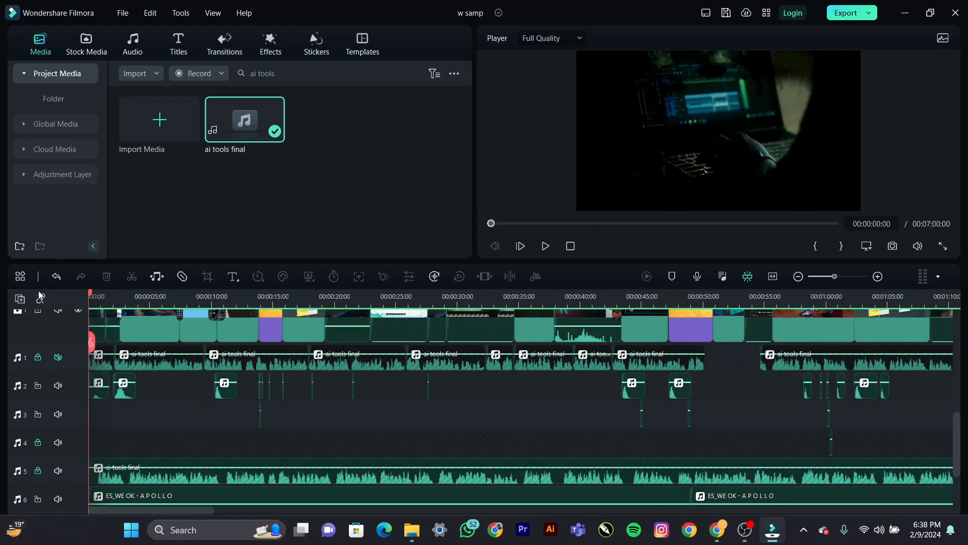
left_click(240, 186)
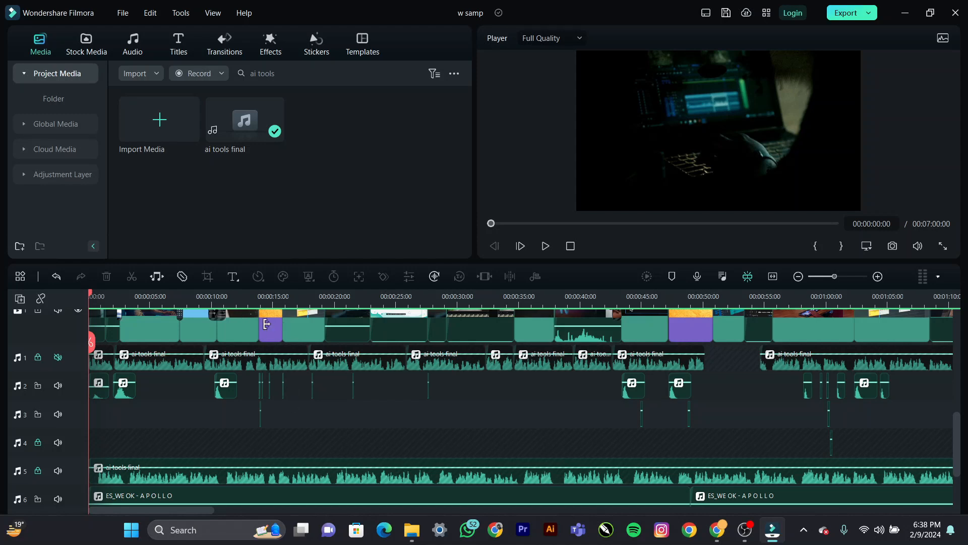
scroll(276, 383, "up", 5)
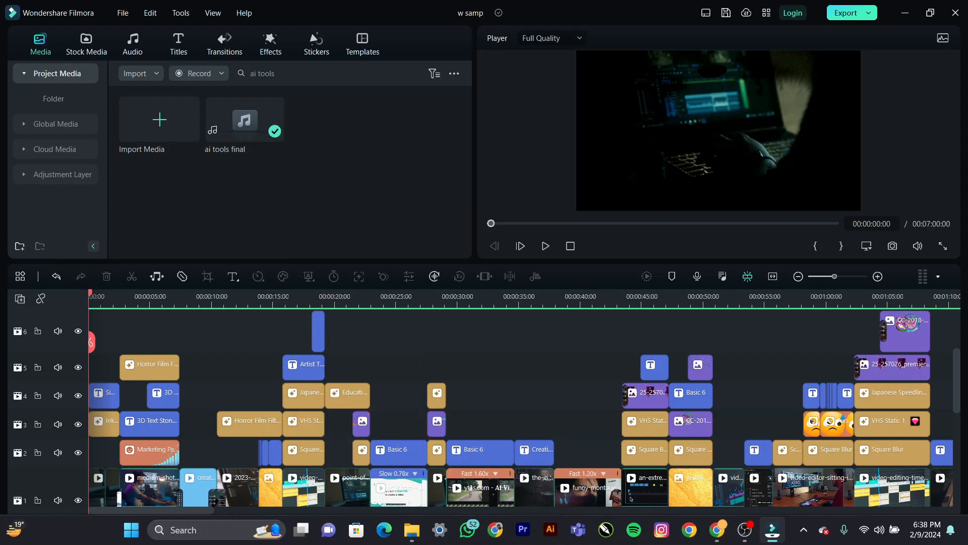
left_click(942, 247)
key("space")
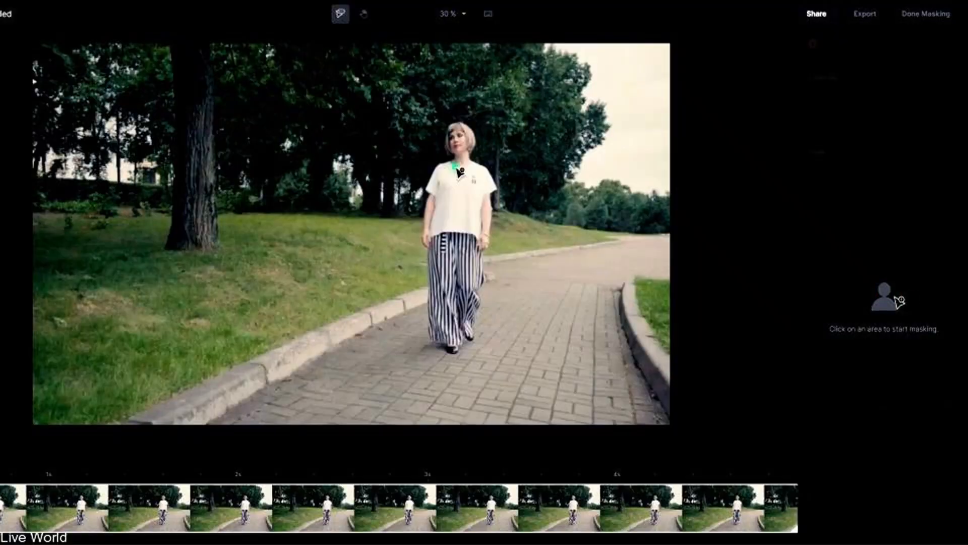
left_click(443, 170)
left_click(435, 191)
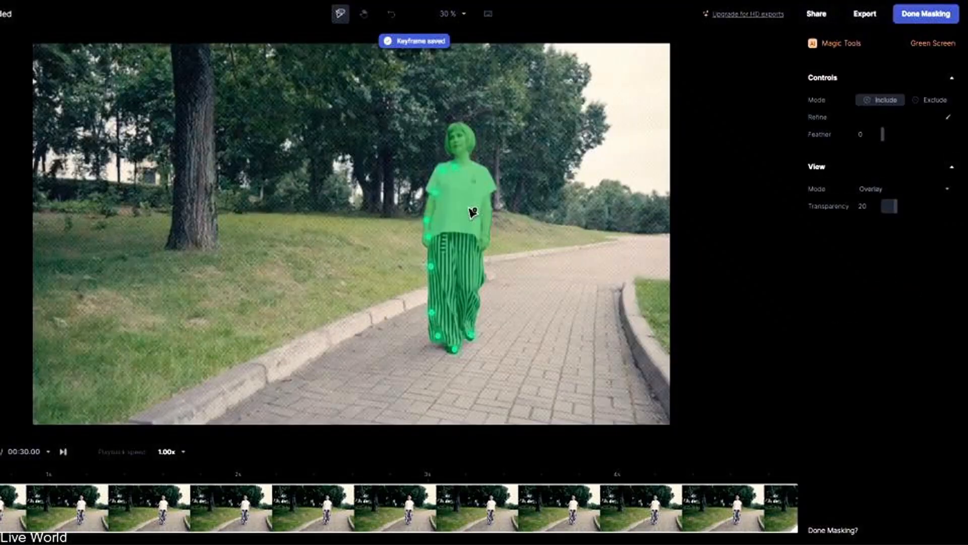
key("space")
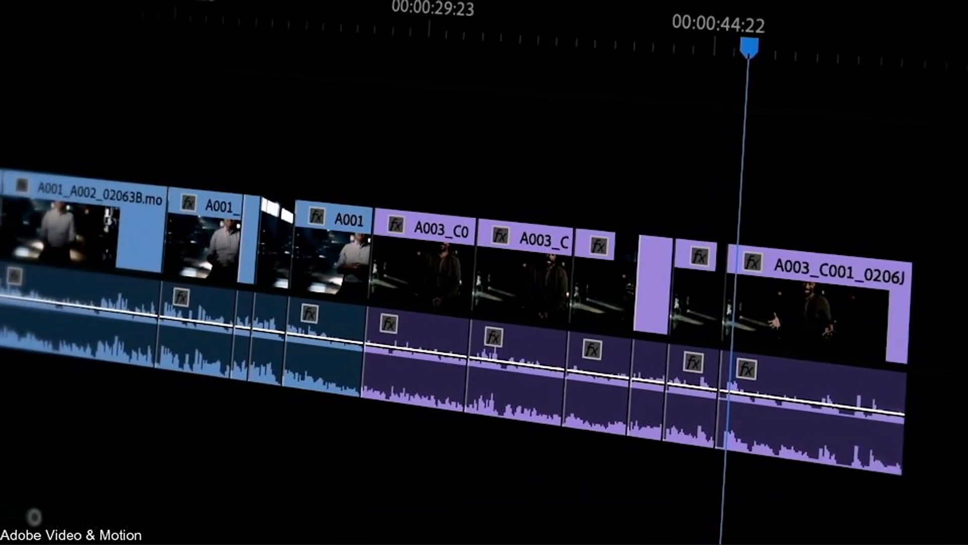
key("Escape")
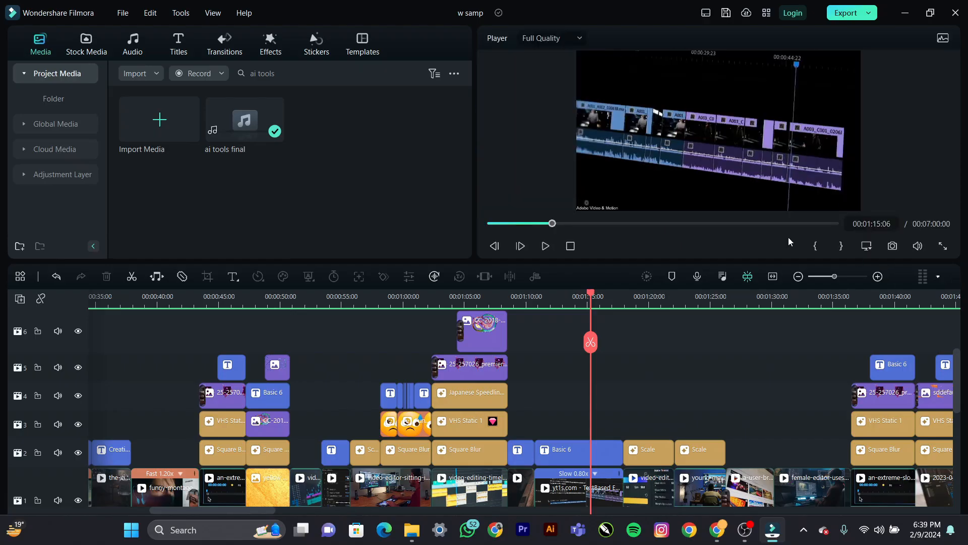
Step: View the frame at 00:00:29:02 and return the playhead to the start of the timeline
left_click_drag(98, 301, 0, 301)
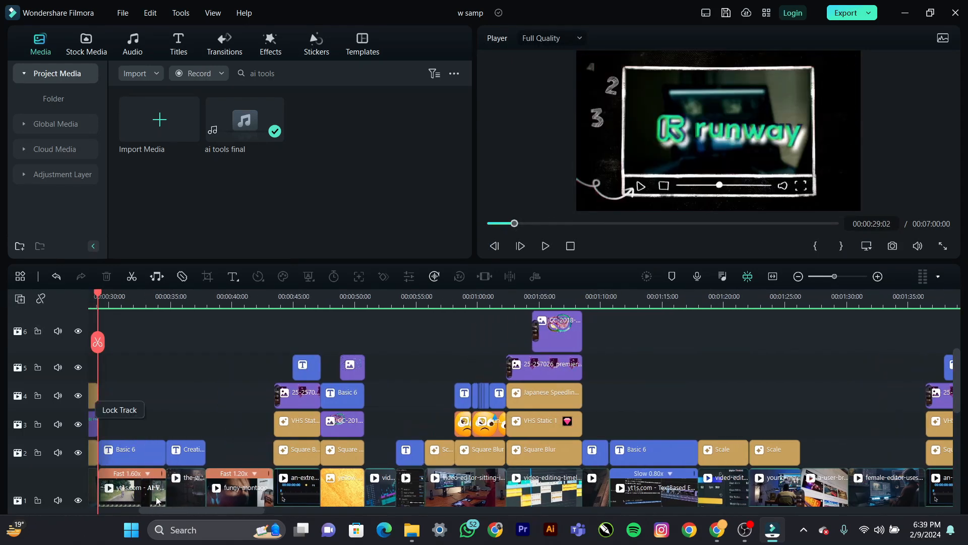
left_click_drag(162, 510, 66, 503)
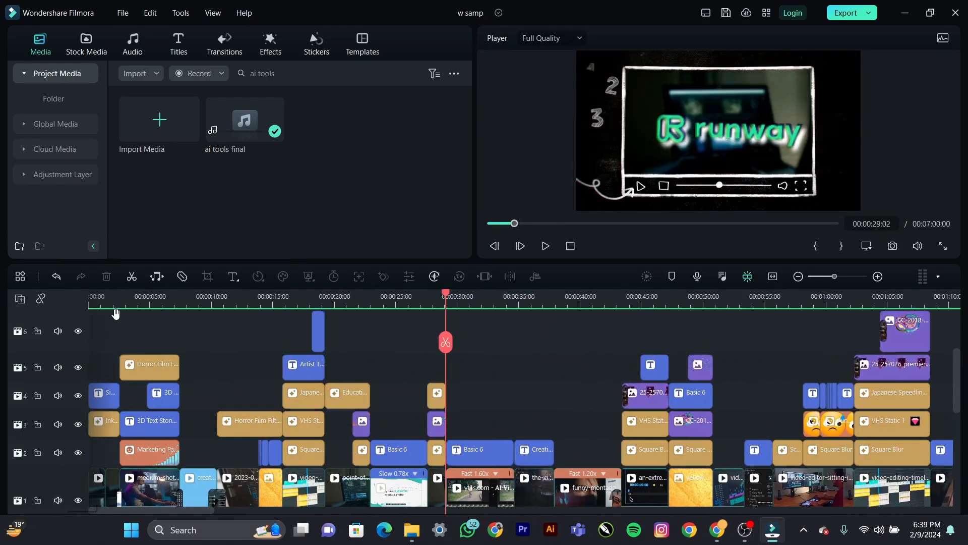
left_click(97, 303)
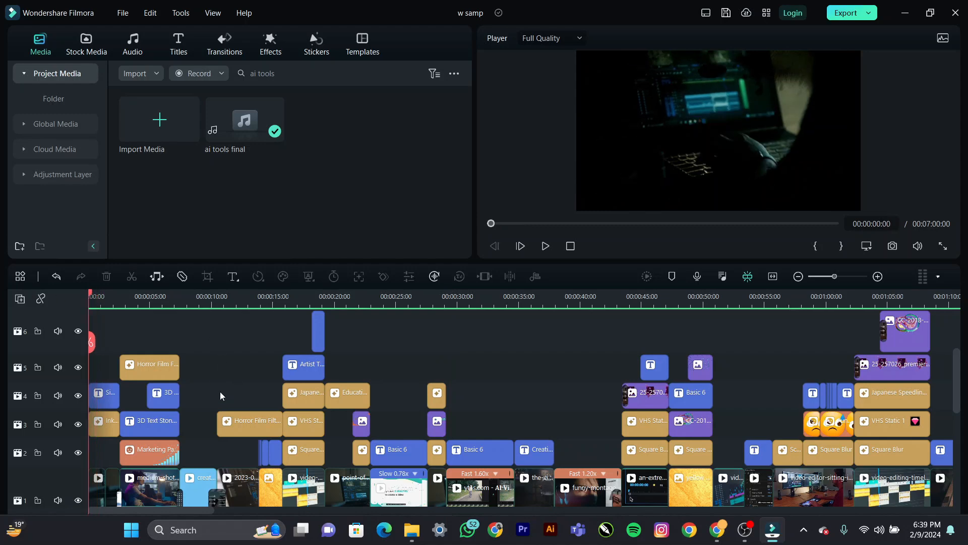
Step: Examine the opening section's stacked tracks, from the audio clips to the ContrastThree effect on video track 7
scroll(220, 391, "down", 4)
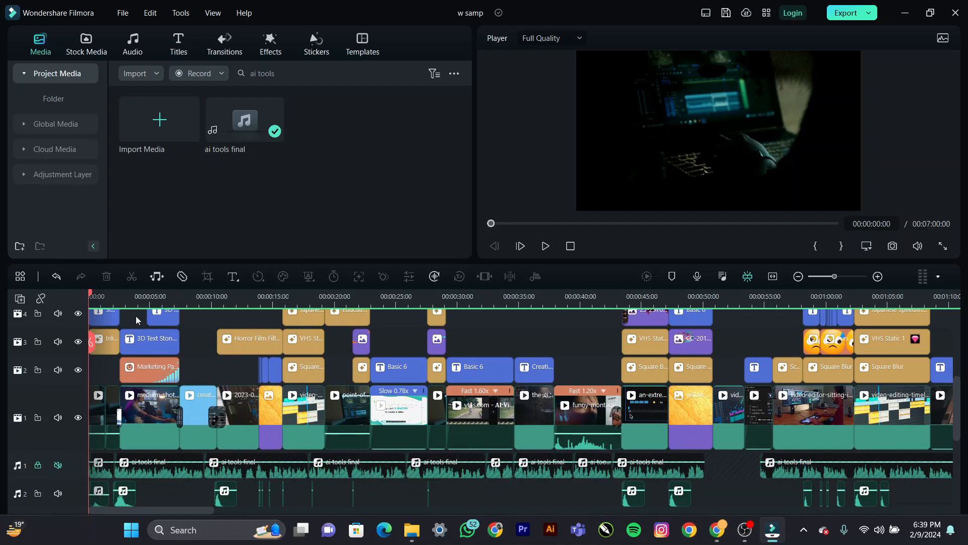
scroll(147, 303, "up", 3)
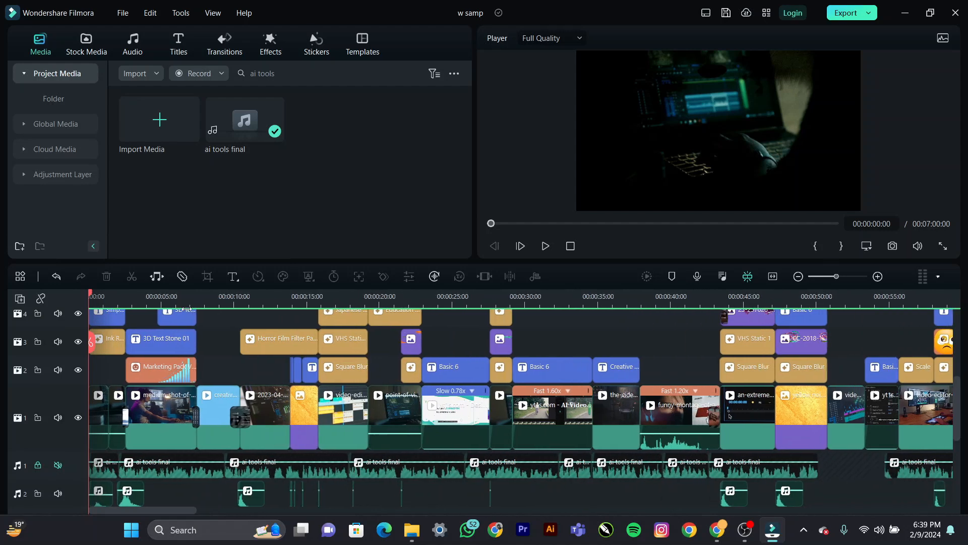
scroll(217, 313, "up", 3)
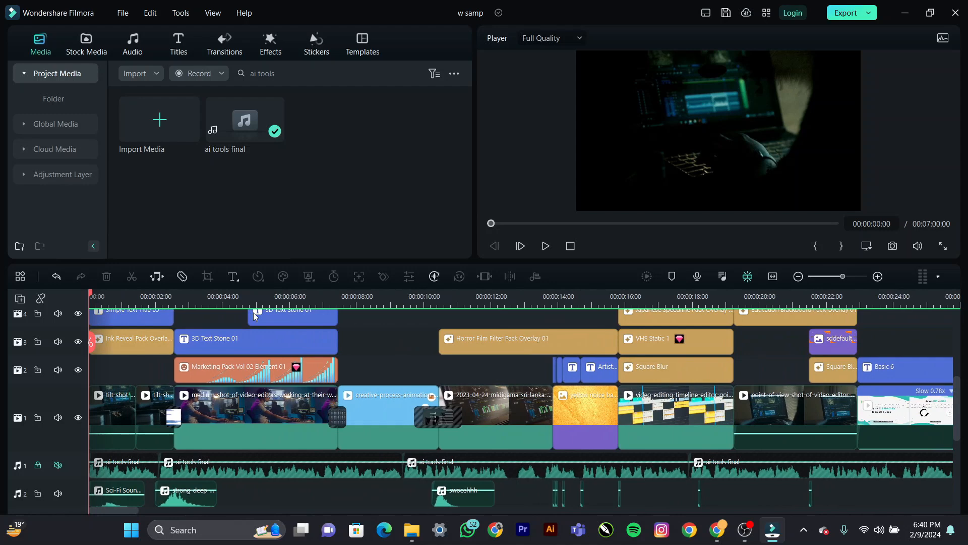
scroll(211, 354, "up", 5)
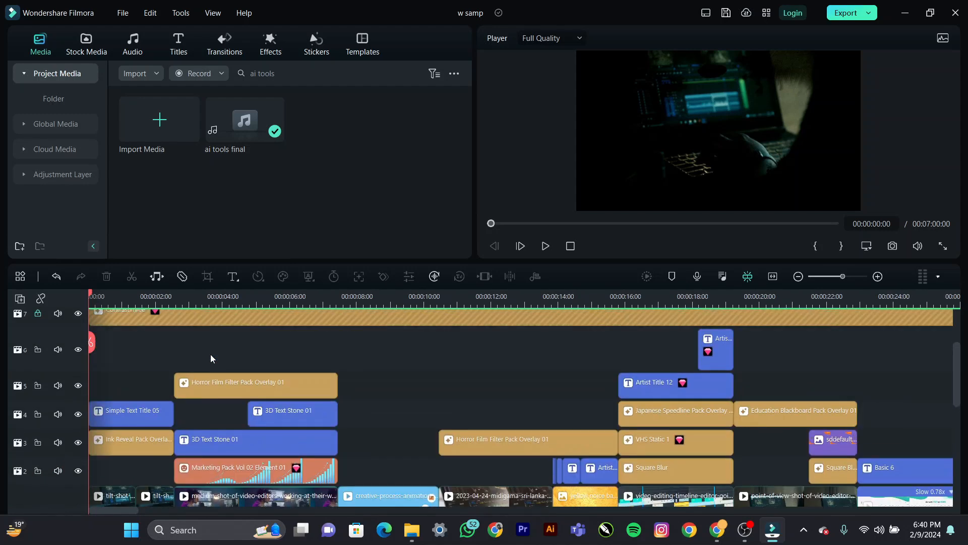
scroll(210, 354, "down", 5)
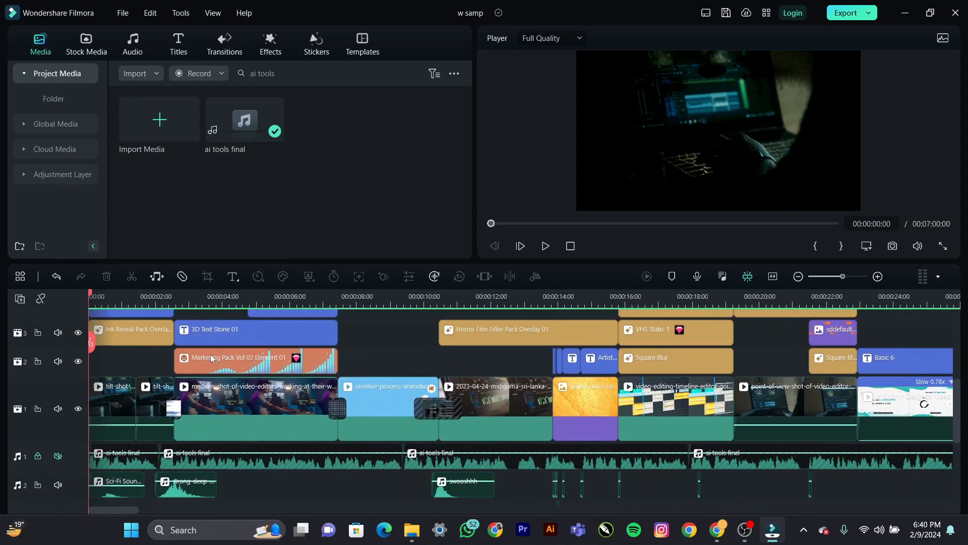
scroll(246, 463, "up", 8)
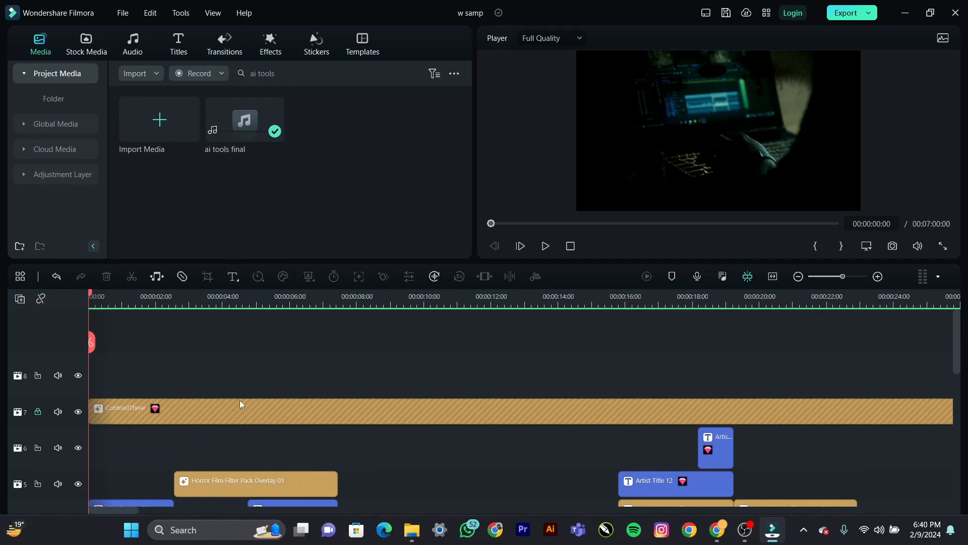
Step: Check the frames within the first two seconds and return the playhead to the start of the timeline
scroll(240, 401, "down", 8)
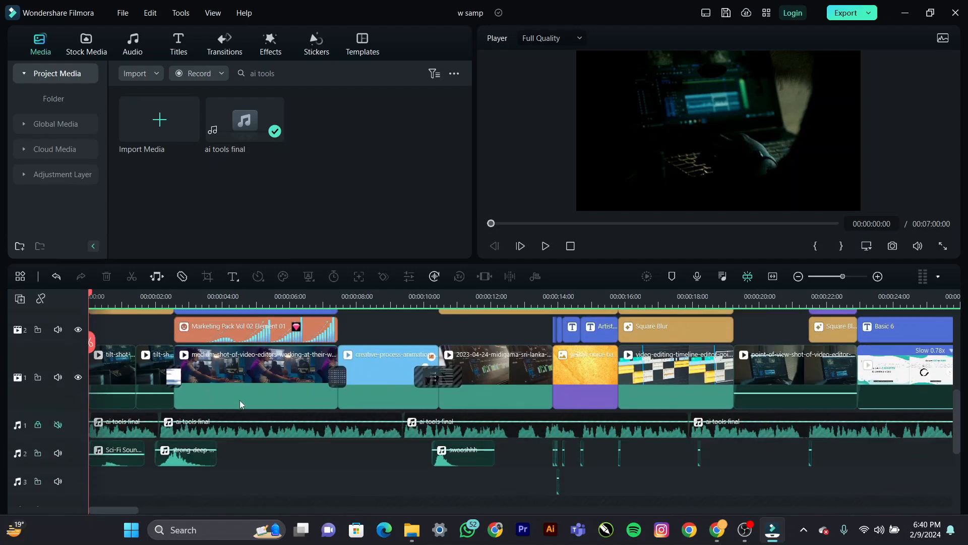
scroll(240, 401, "up", 3)
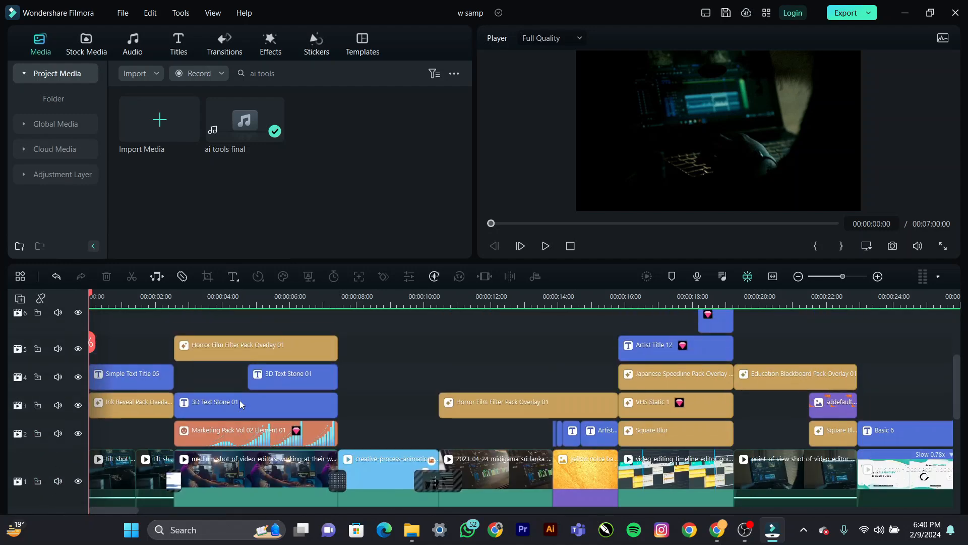
left_click(148, 302)
left_click_drag(148, 303, 87, 309)
left_click(135, 299)
left_click_drag(139, 303, 71, 309)
Step: Unlock video track 7, which holds the ContrastThree effect
scroll(123, 349, "up", 1)
scroll(122, 346, "up", 2)
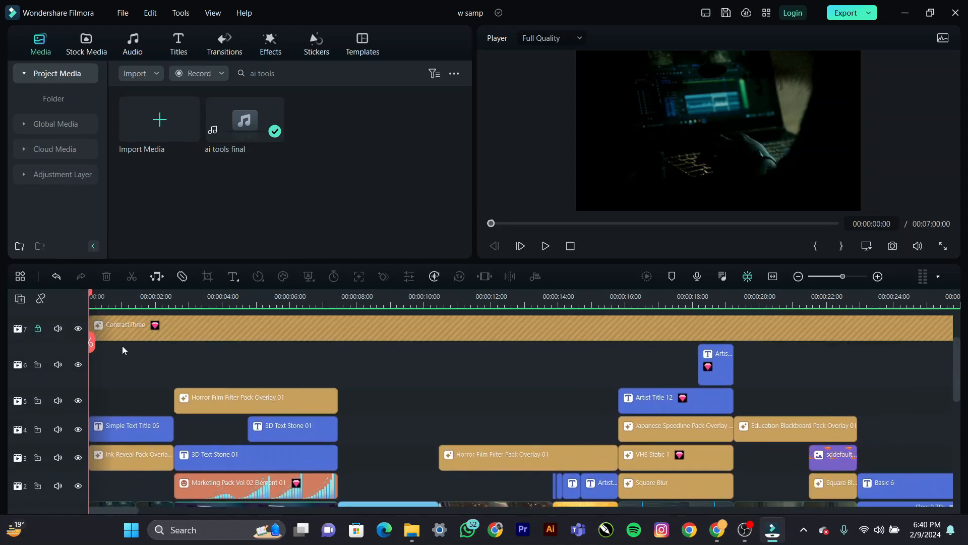
left_click(38, 329)
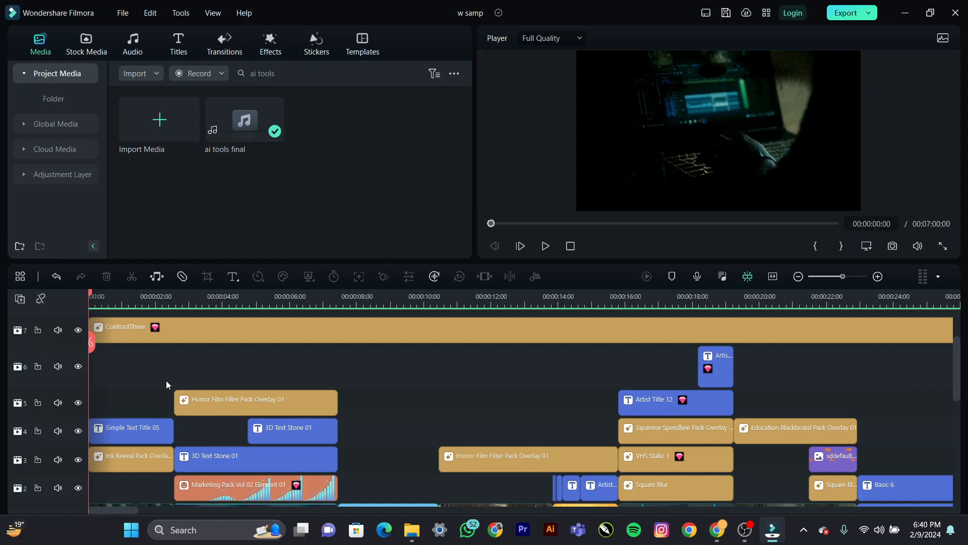
Step: Examine the ContrastThree effect on video track 7 and the Horror Film Filter Pack Overlay 01 clip on track 5
scroll(168, 384, "down", 4)
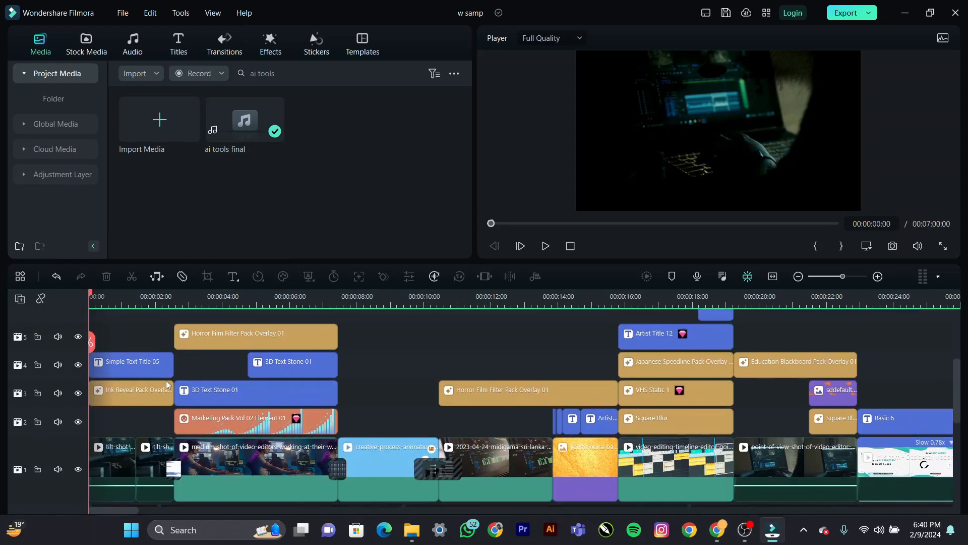
scroll(166, 382, "up", 2)
left_click(196, 377)
scroll(196, 377, "up", 6)
mouse_move(102, 408)
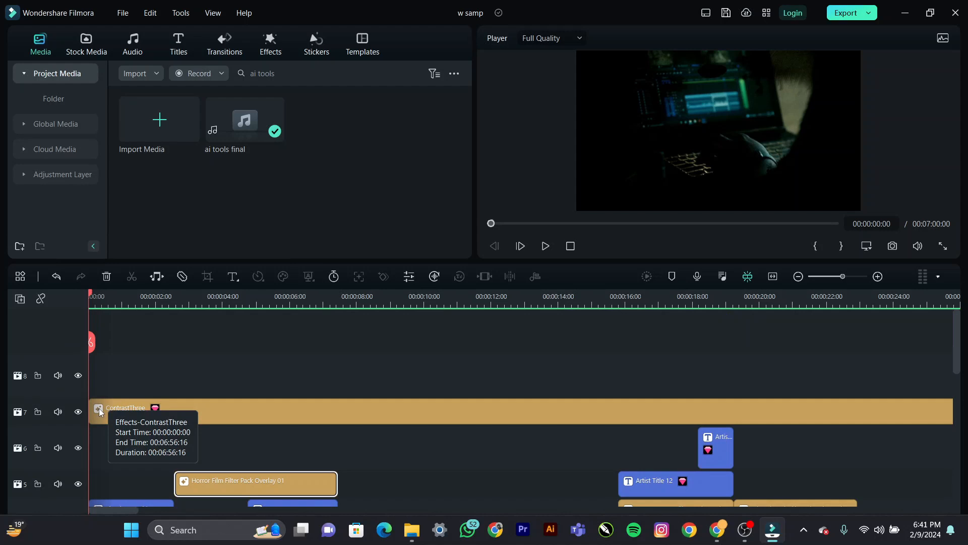
mouse_move(186, 485)
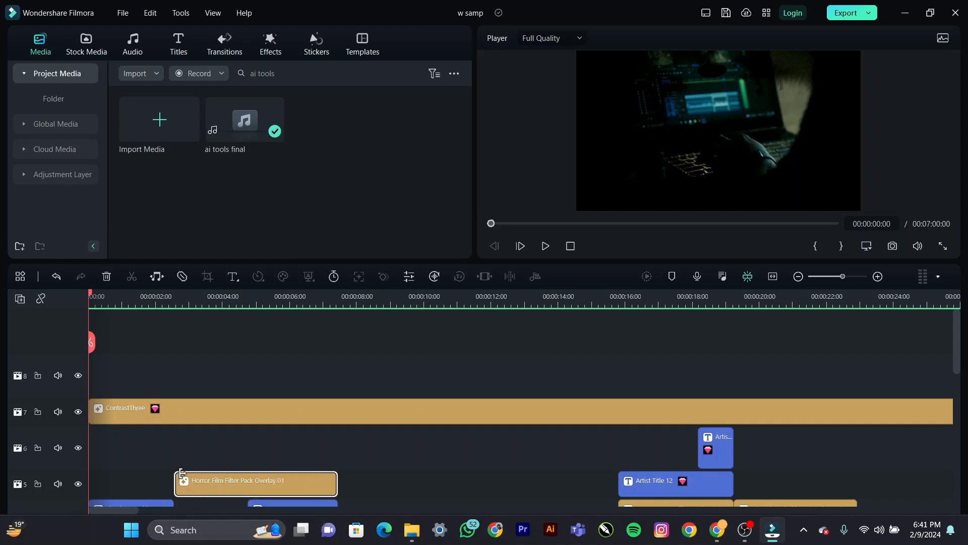
left_click(150, 478)
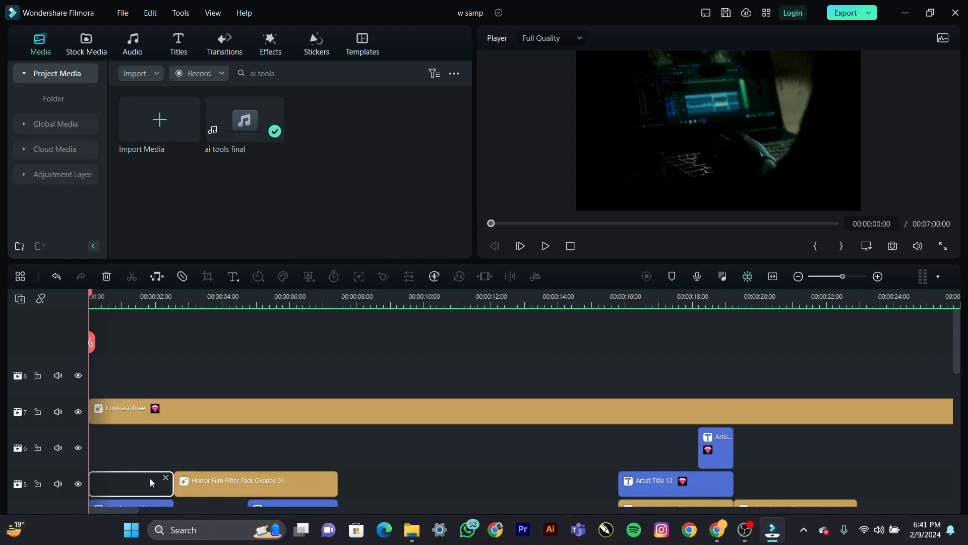
left_click(118, 453)
Step: Browse the Basic category of the Video Effects library
left_click(263, 50)
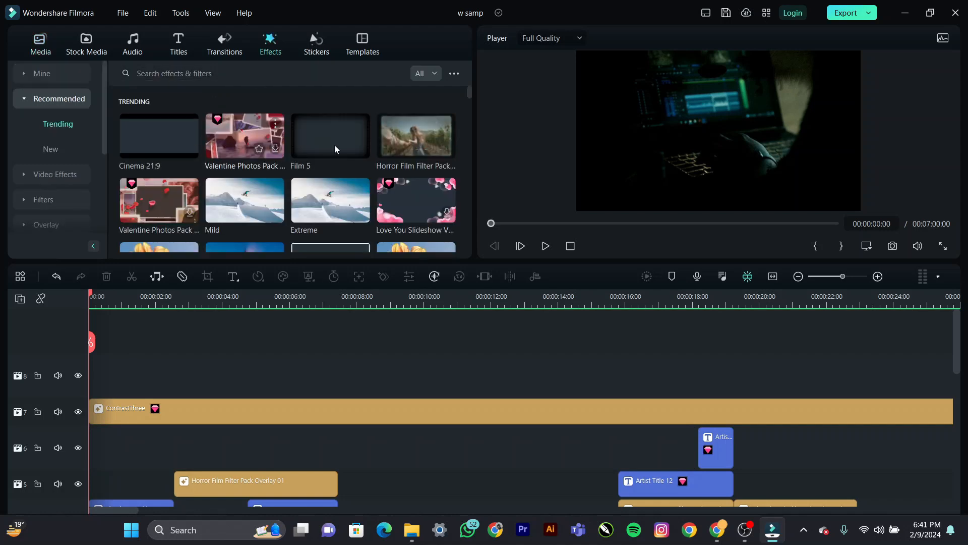
left_click(41, 179)
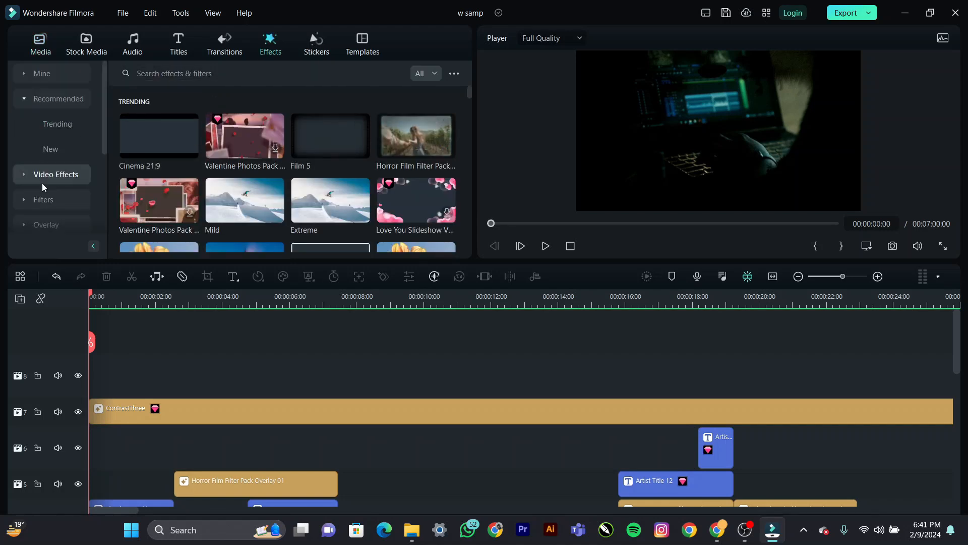
scroll(268, 213, "down", 10)
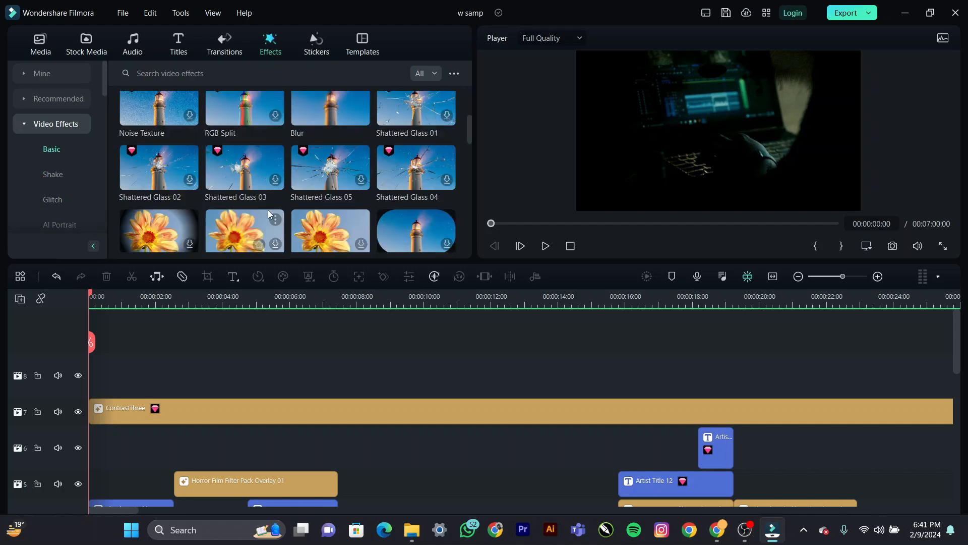
scroll(394, 219, "down", 5)
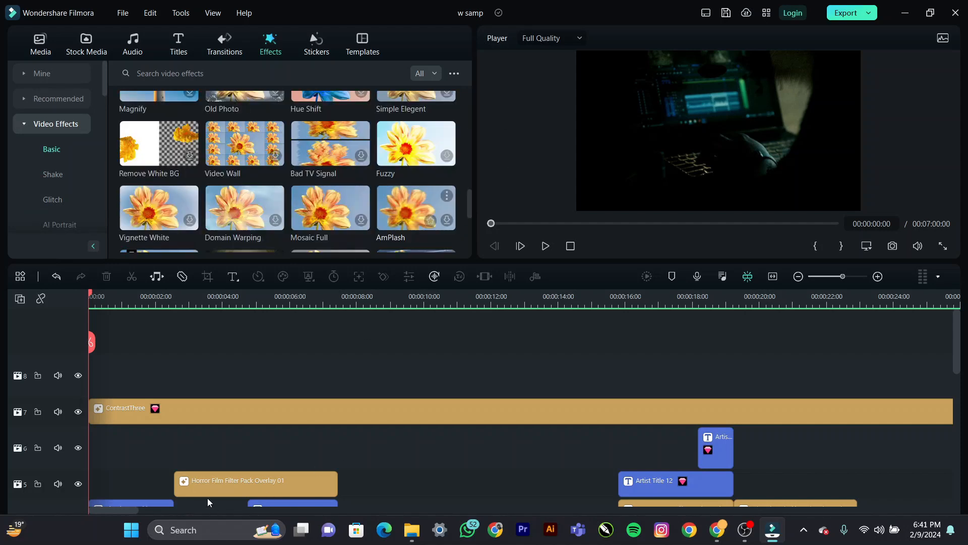
Step: Examine the opening title and sticker clips, check the Stickers library, and return to the project media
scroll(208, 497, "down", 3)
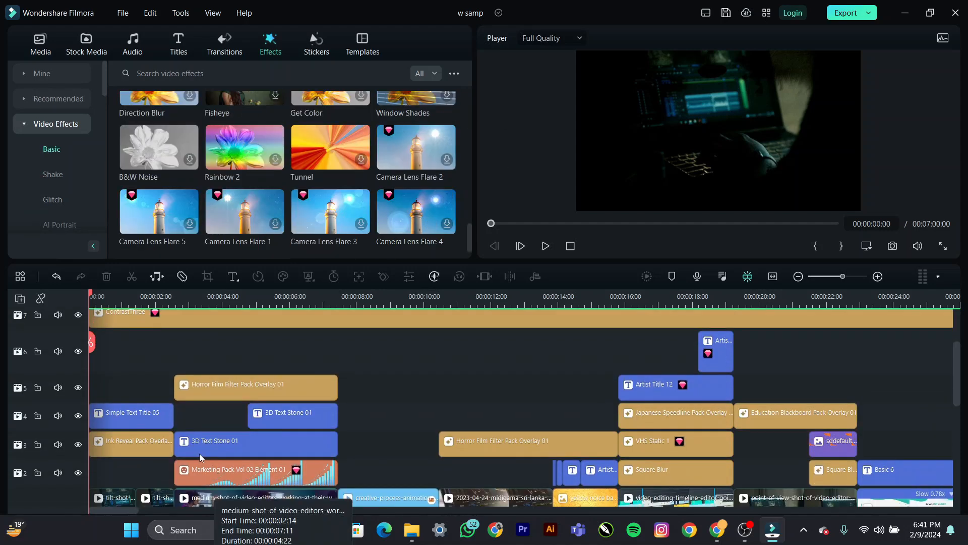
left_click(129, 419)
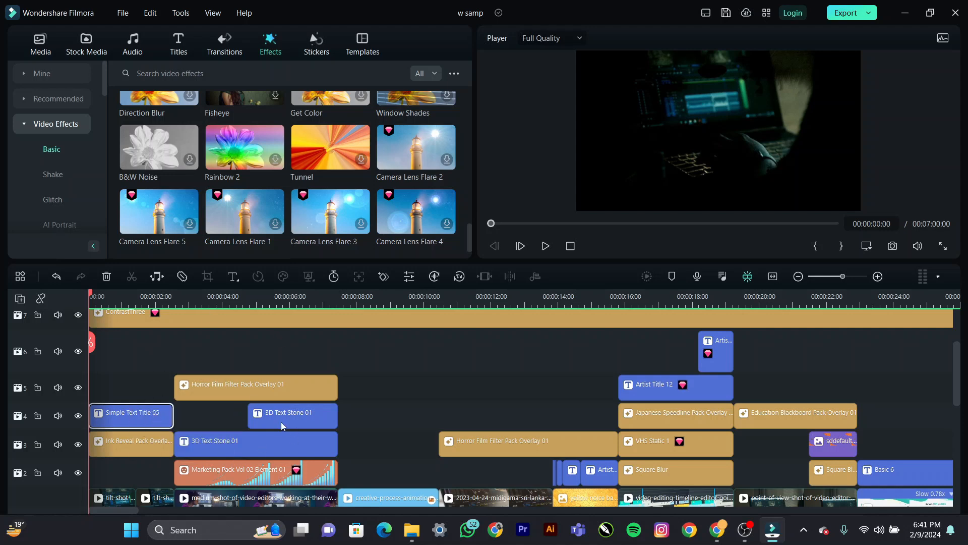
scroll(249, 441, "down", 4)
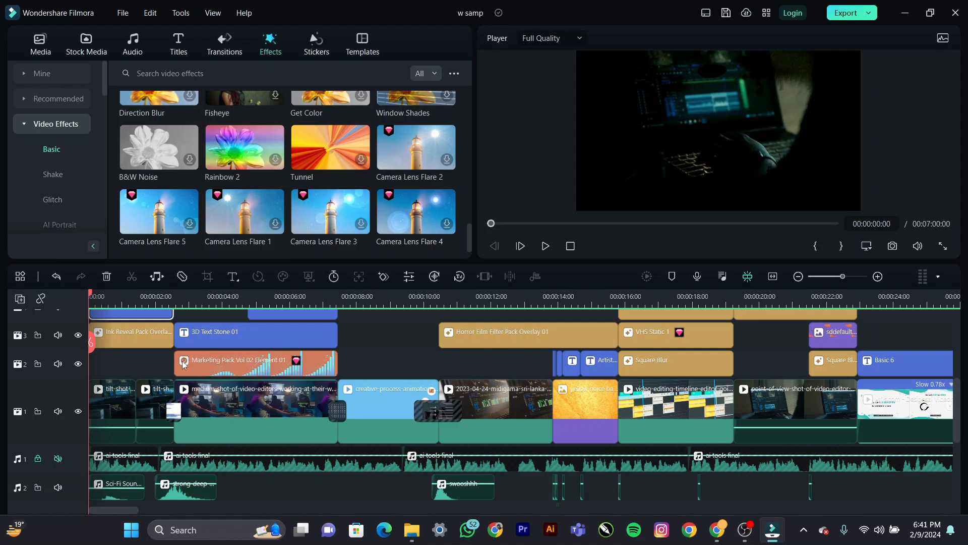
left_click(315, 48)
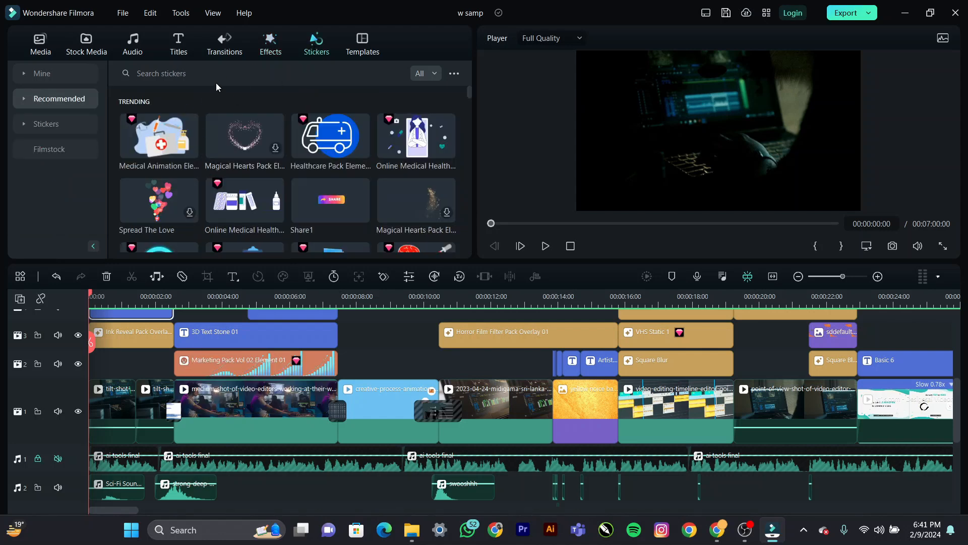
left_click(39, 50)
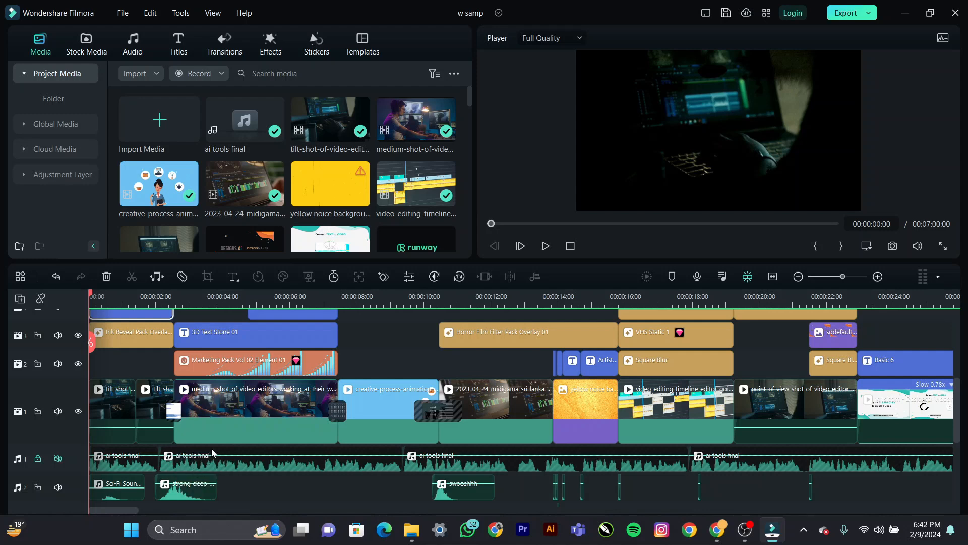
Step: Examine the yellow noice background clip on video track 1 and the effect and title layers stacked above it
left_click(285, 479)
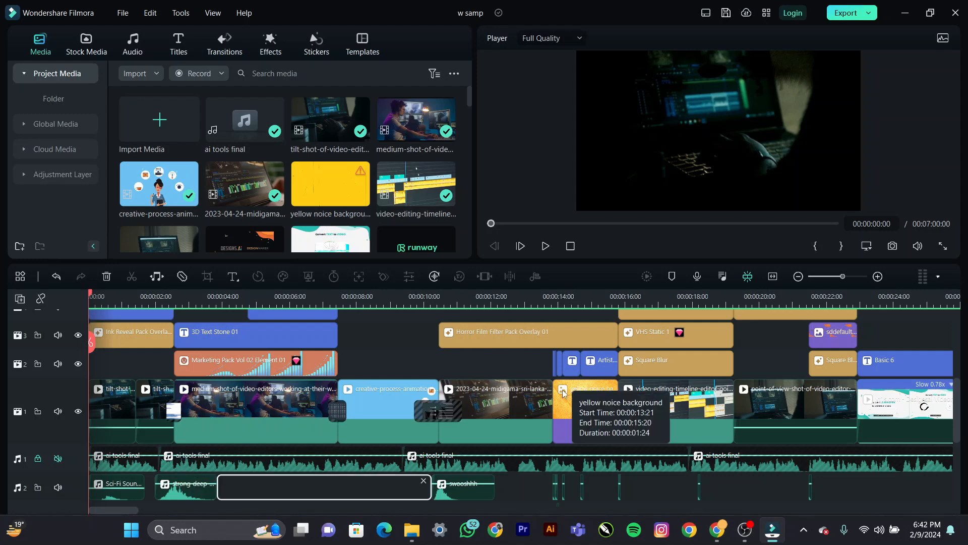
scroll(443, 415, "up", 4)
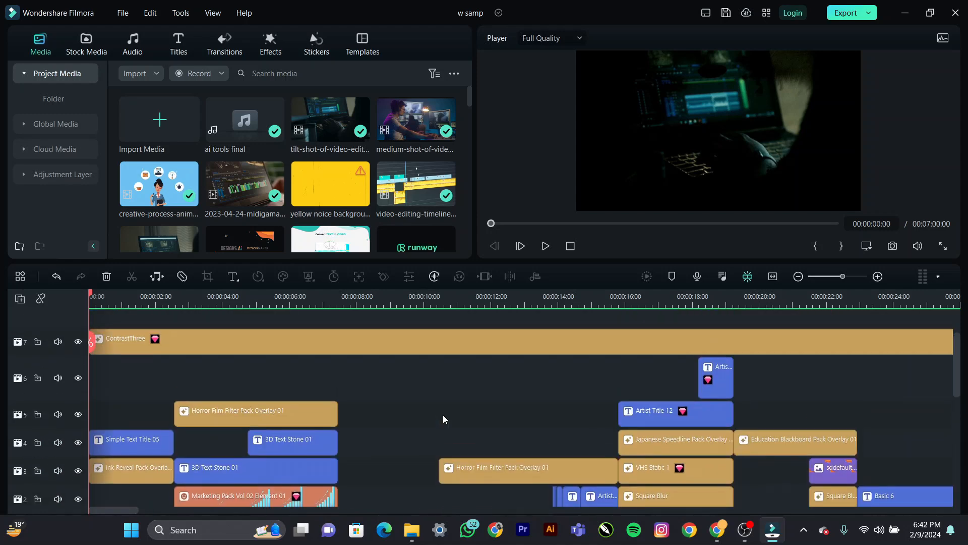
scroll(443, 415, "down", 1)
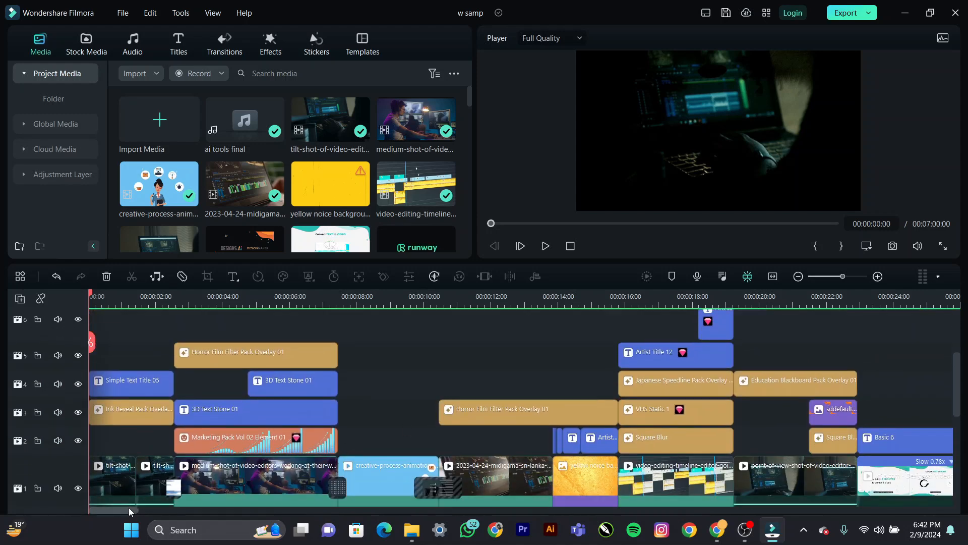
scroll(110, 350, "up", 4)
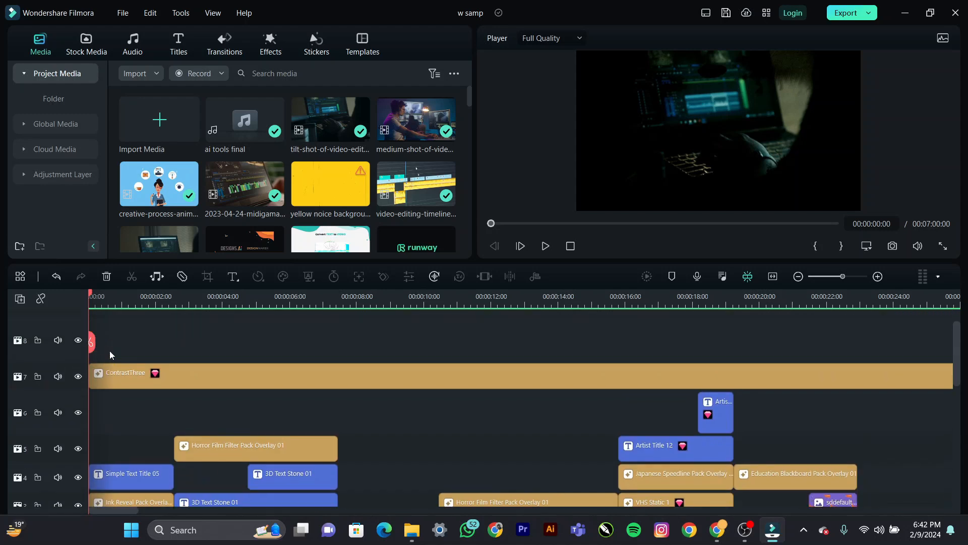
scroll(110, 350, "down", 2)
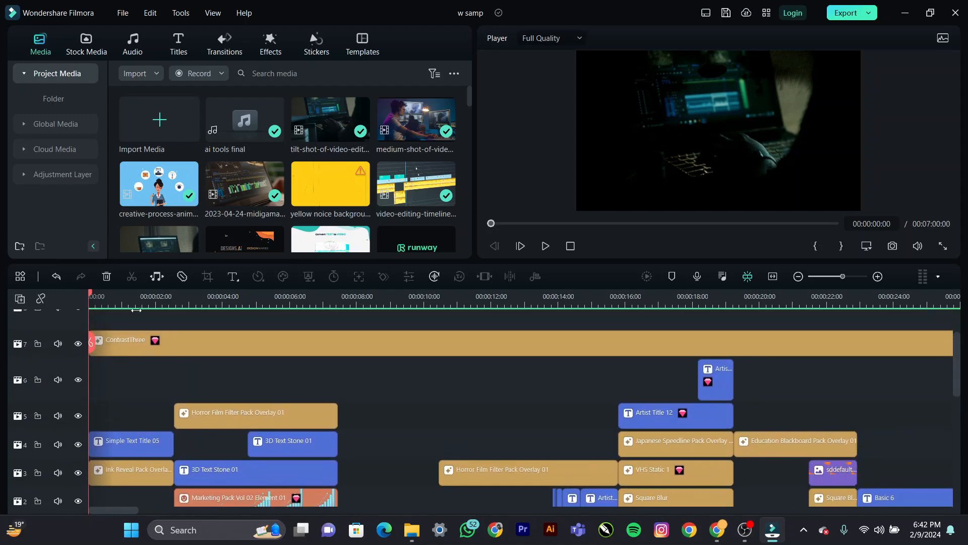
Step: Open the ContrastThree effect's settings and view the frame at 00:00:09:15
left_click(128, 344)
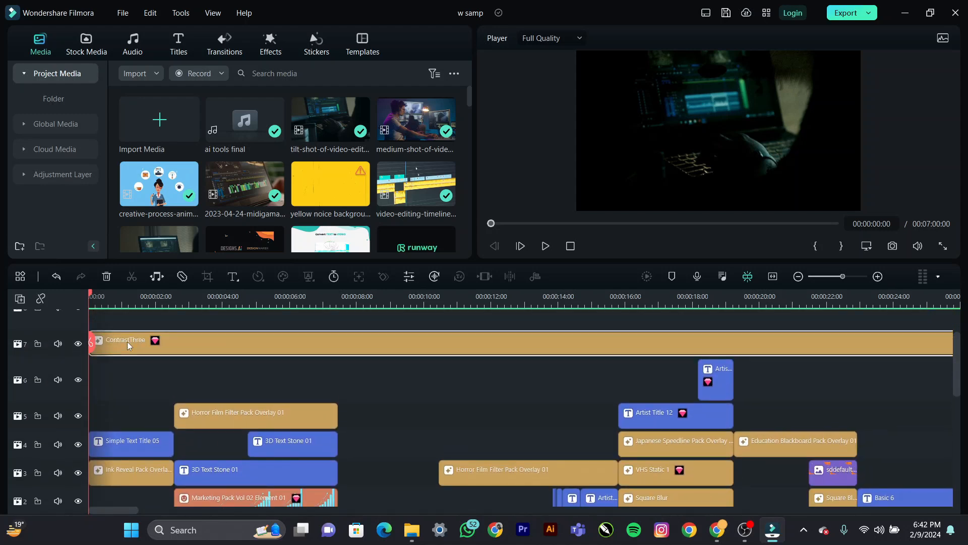
double_click(127, 341)
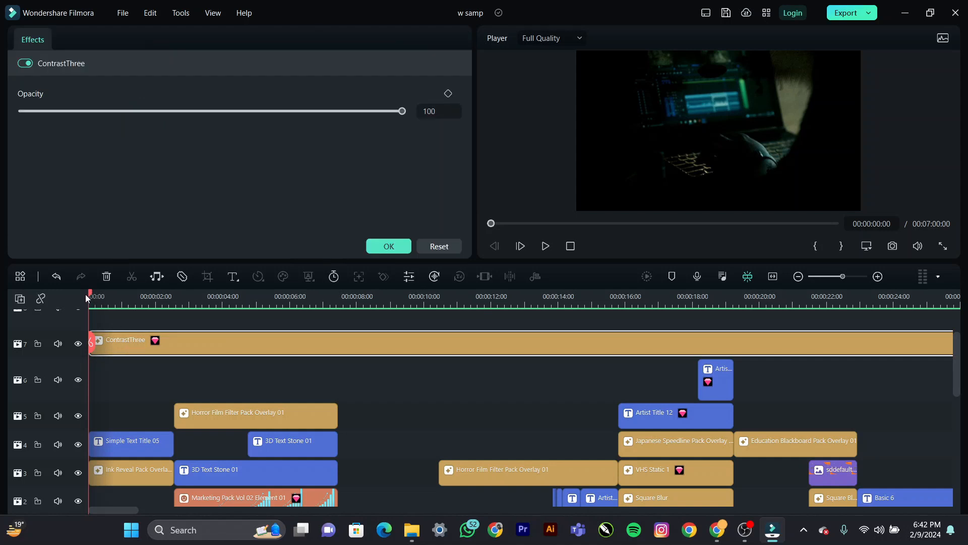
left_click_drag(91, 297, 411, 336)
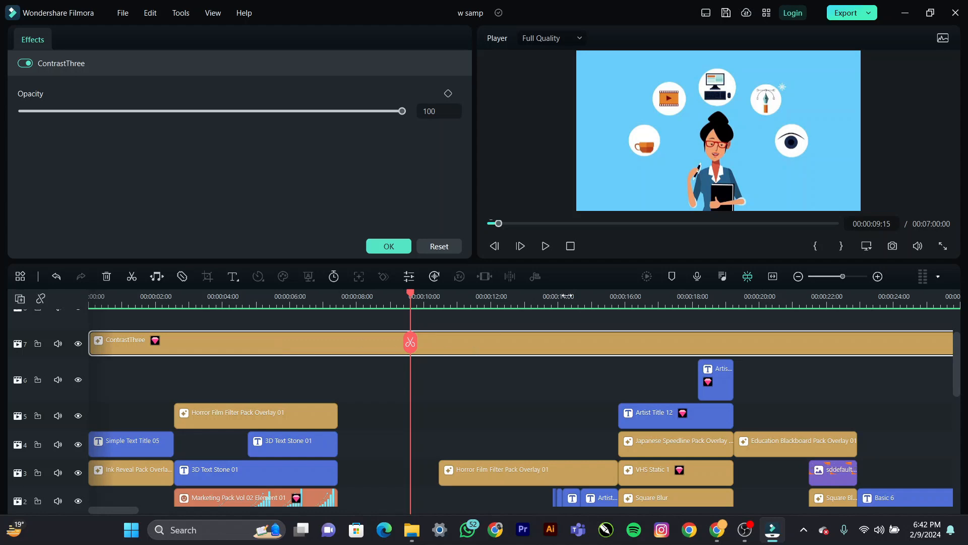
Step: Examine how far the ContrastThree effect spans the whole project, with the playhead returned to the start
scroll(373, 335, "down", 6)
scroll(275, 320, "down", 4)
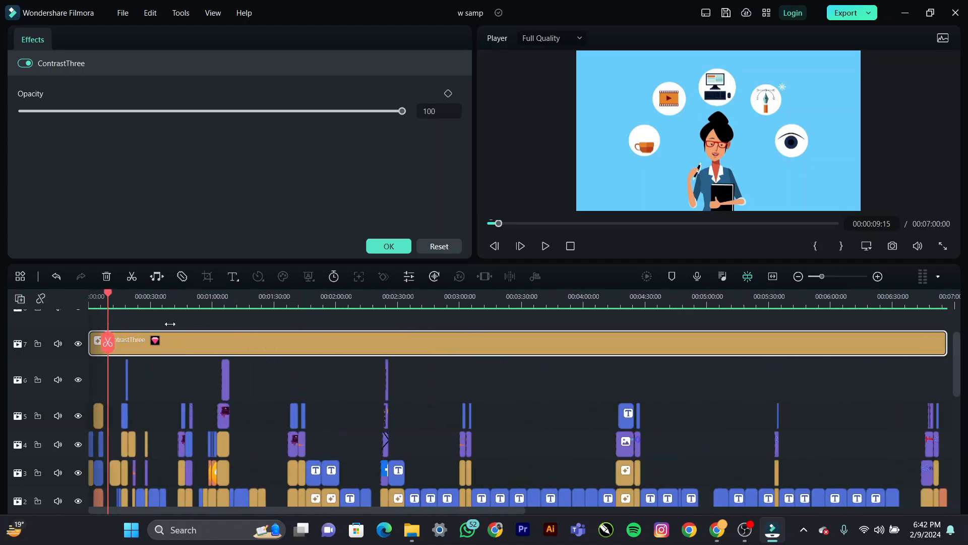
left_click_drag(102, 286, 56, 295)
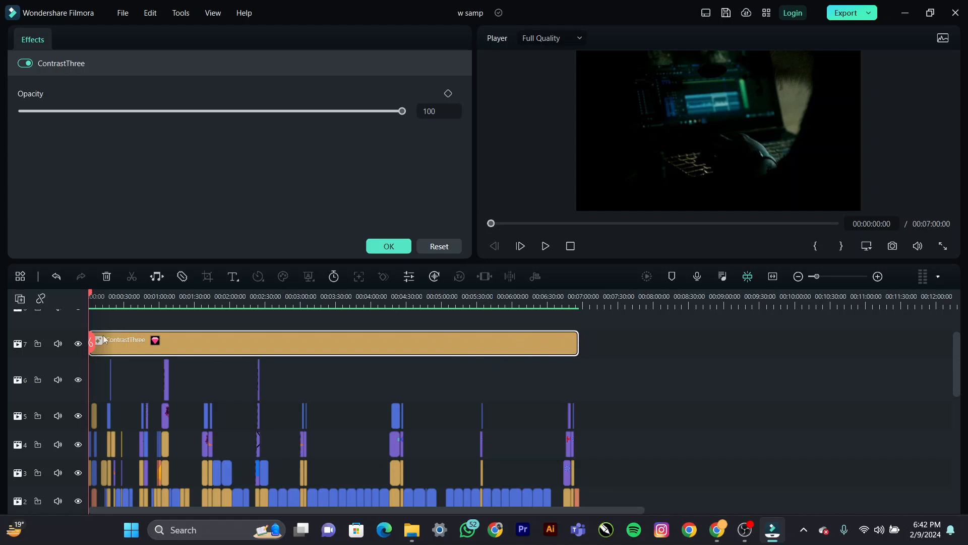
left_click_drag(115, 297, 477, 315)
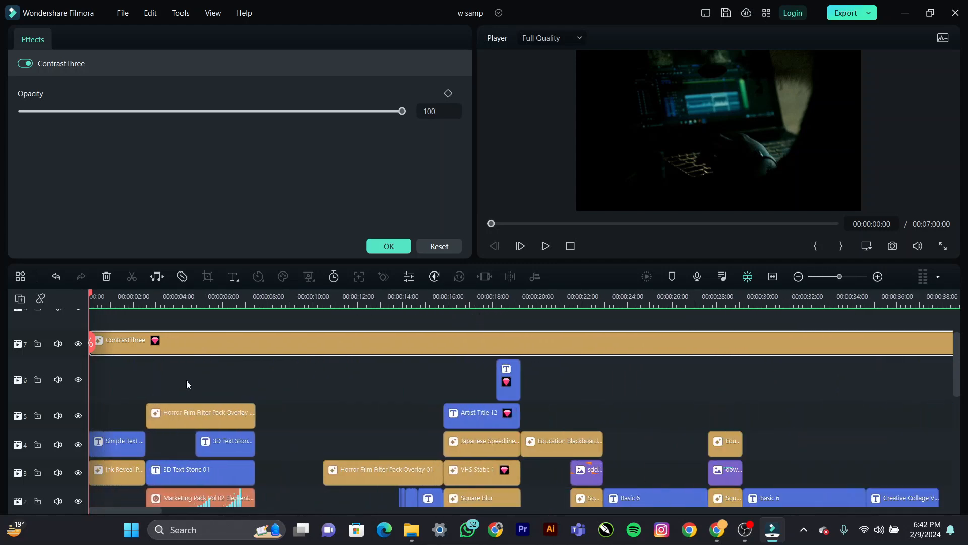
Step: Close the ContrastThree settings and examine the layers stacked under the effect in the first 38 seconds
scroll(185, 383, "down", 3)
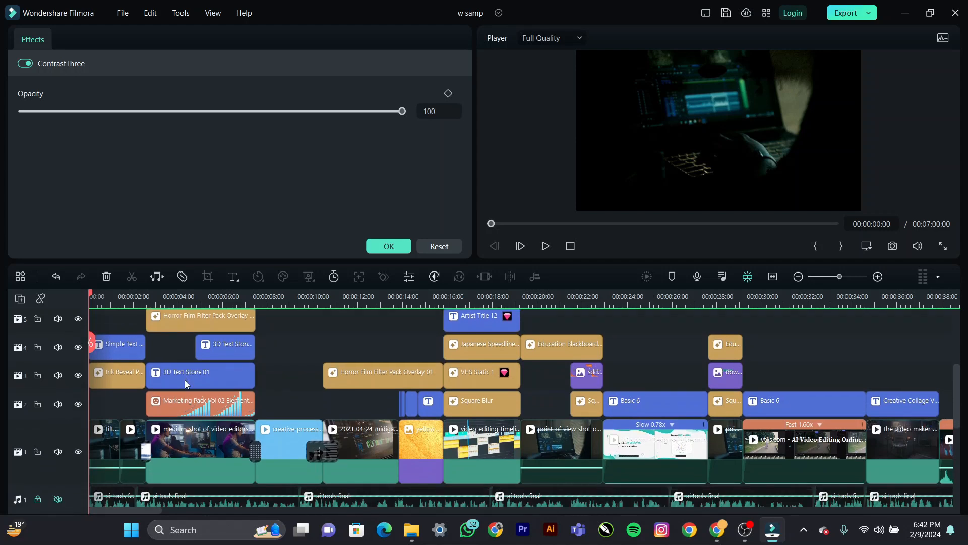
scroll(185, 383, "up", 3)
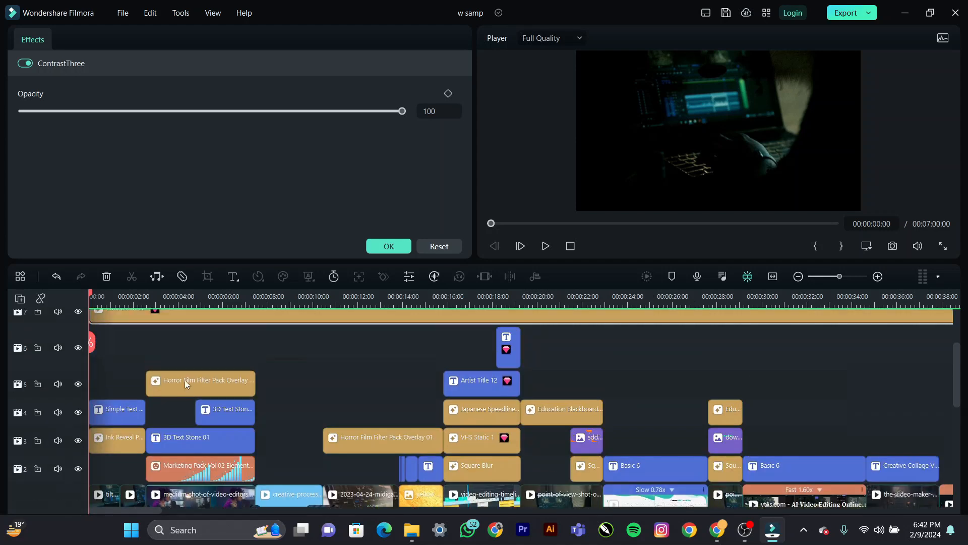
scroll(168, 375, "up", 2)
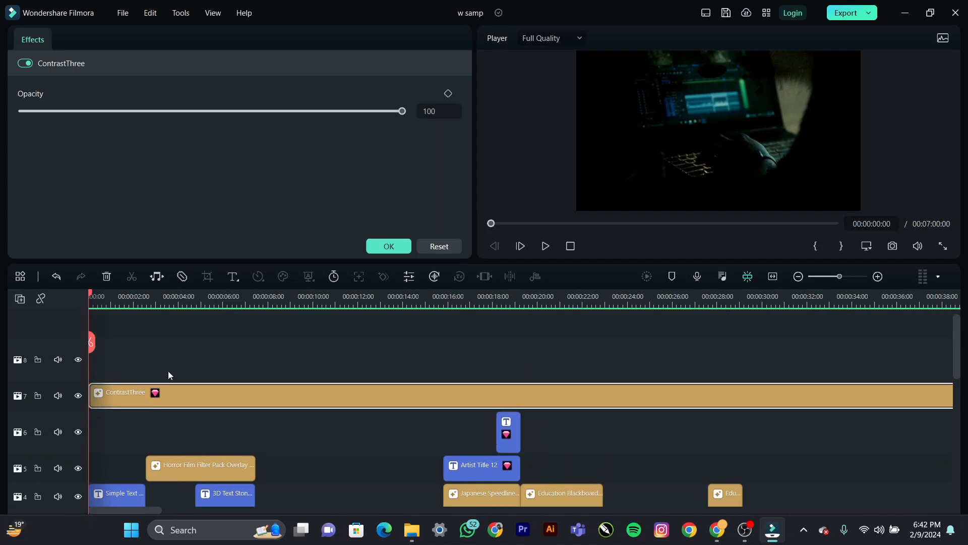
left_click(135, 355)
scroll(135, 355, "down", 3)
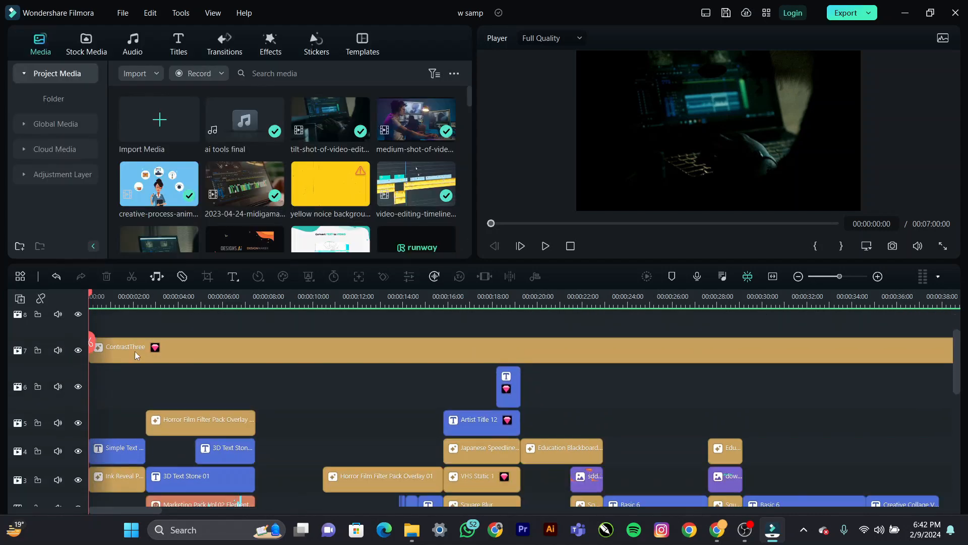
scroll(115, 350, "up", 3)
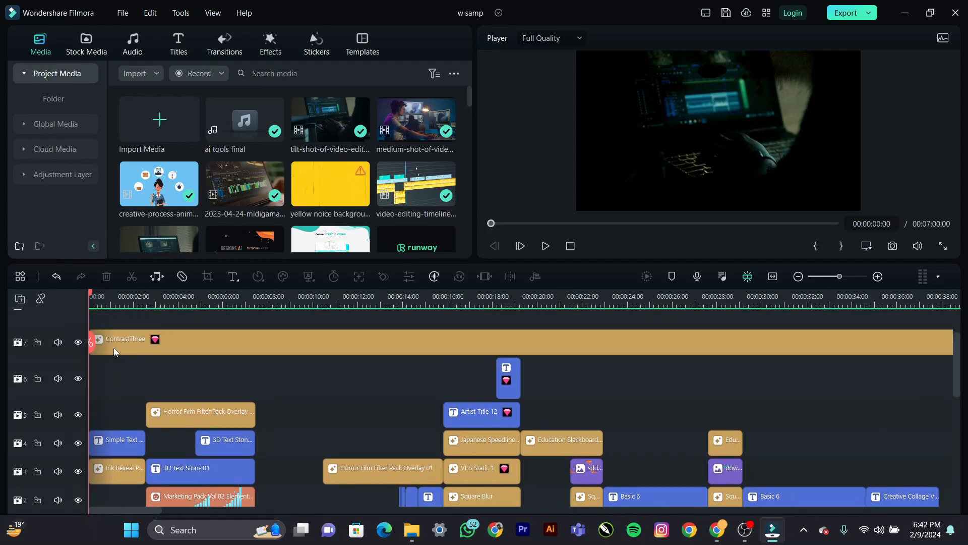
scroll(114, 351, "down", 2)
scroll(114, 347, "down", 3)
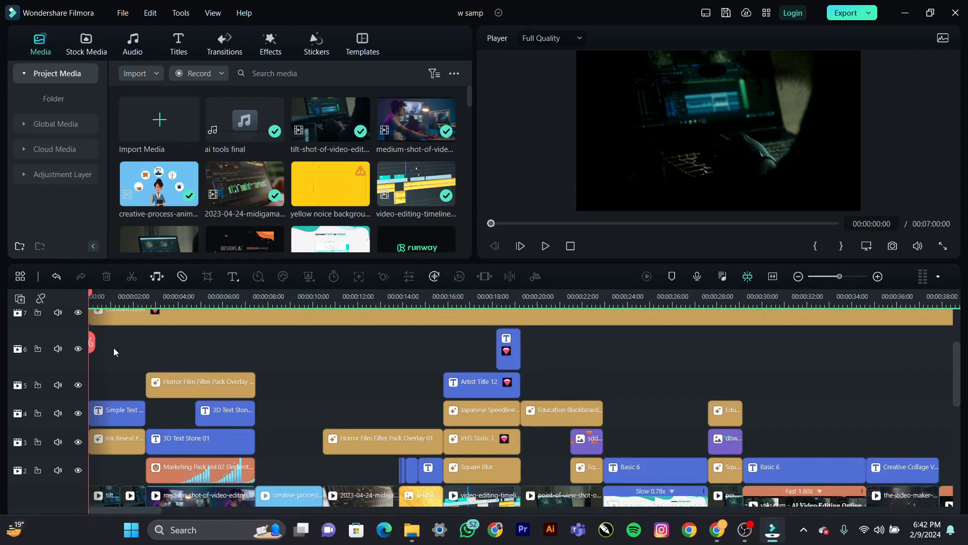
scroll(113, 347, "down", 2)
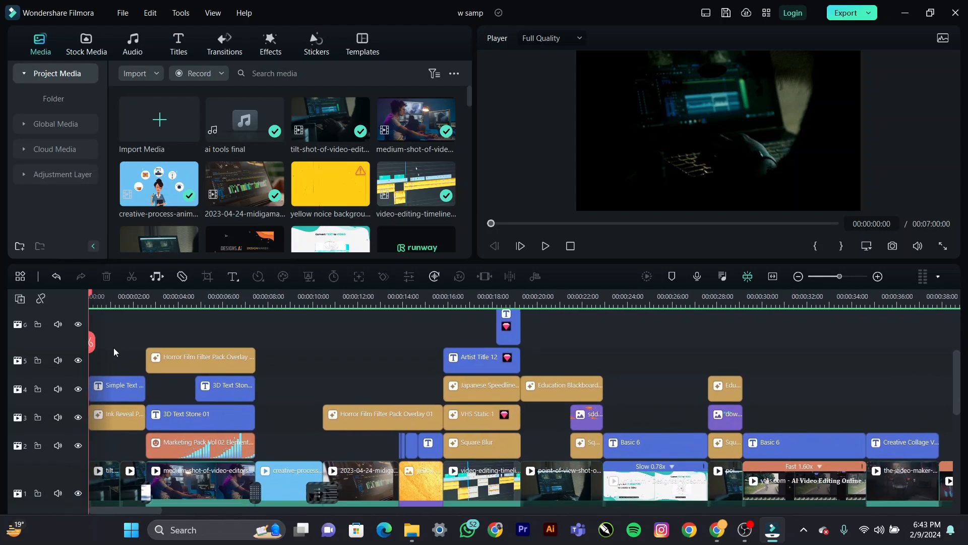
Step: Examine the layers stacked from the main clips on video track 1 up to the ContrastThree effect, focusing on the first 20 seconds
scroll(113, 347, "up", 4)
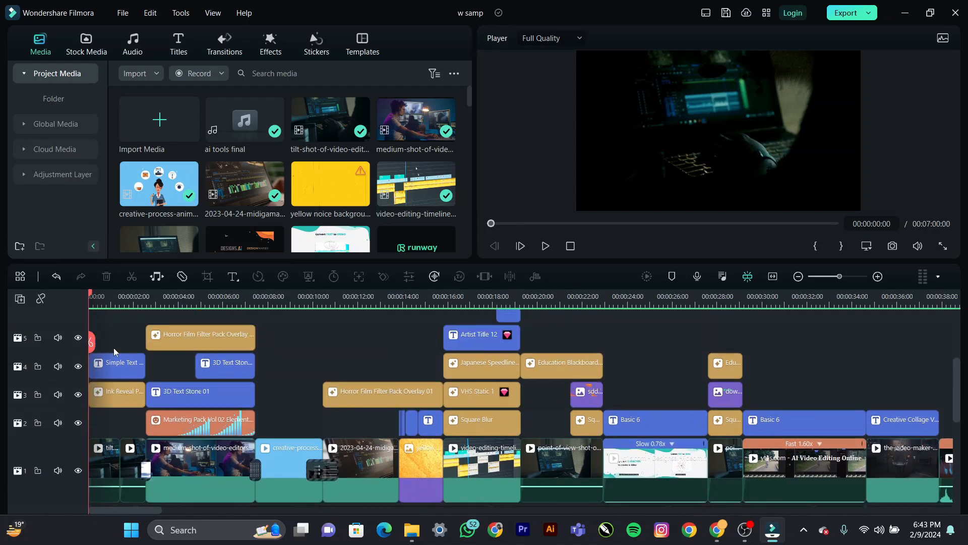
scroll(114, 347, "down", 6)
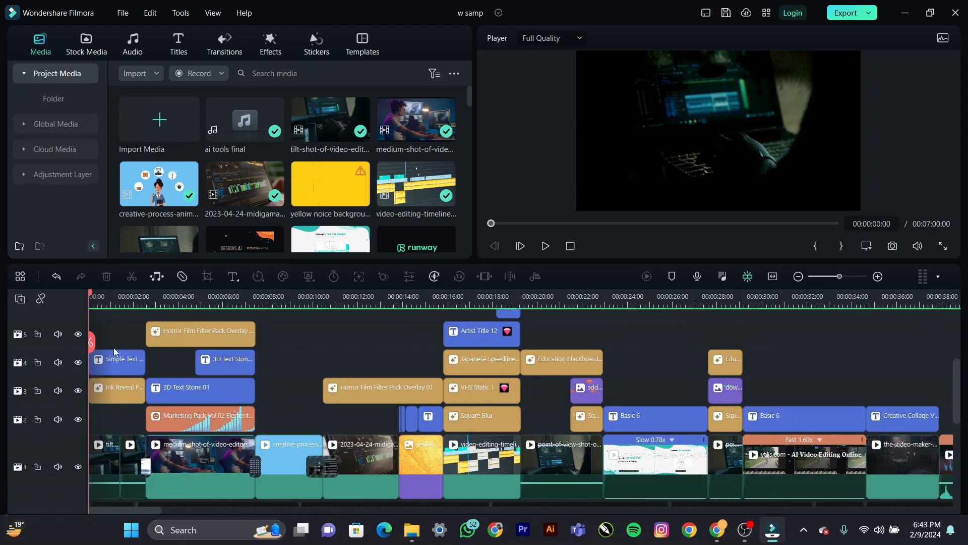
scroll(115, 352, "up", 5)
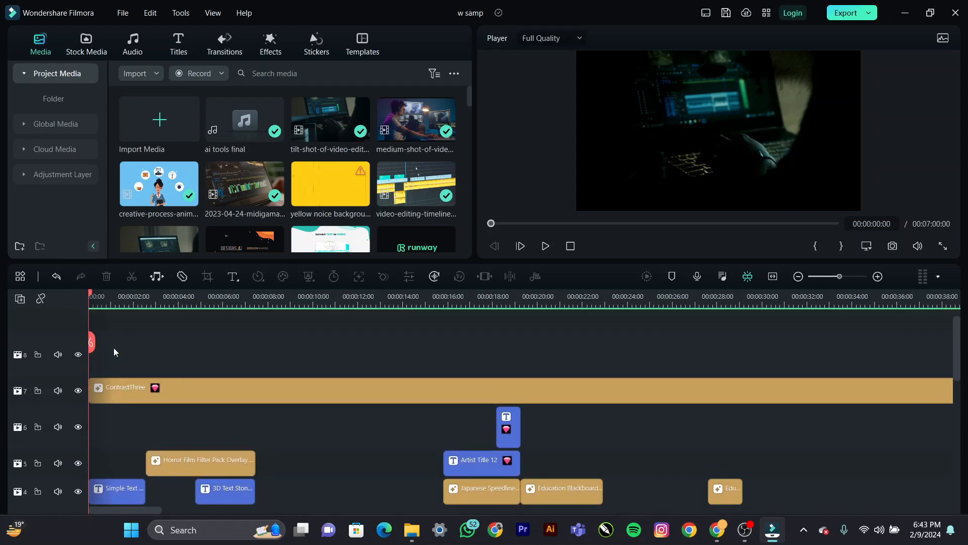
scroll(114, 348, "down", 1)
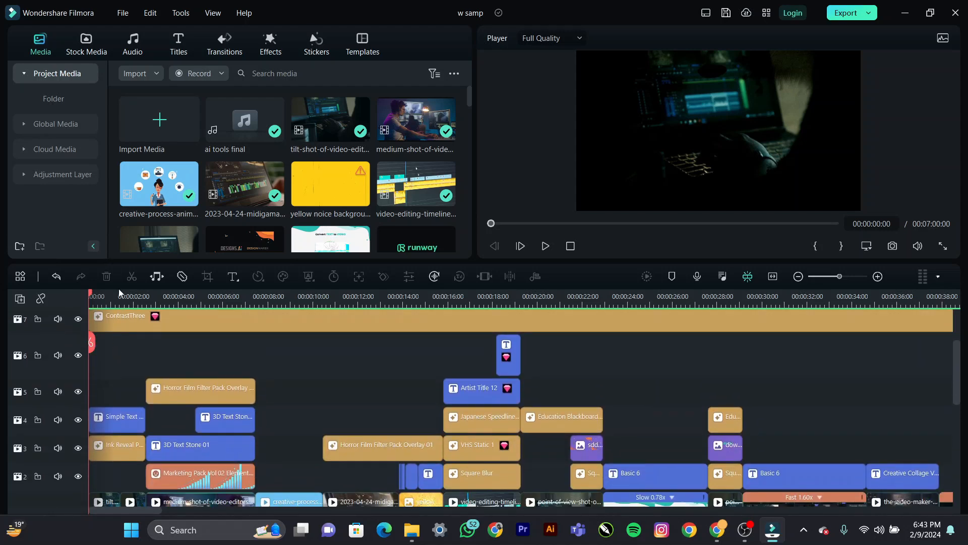
scroll(157, 291, "up", 1)
scroll(157, 291, "up", 2)
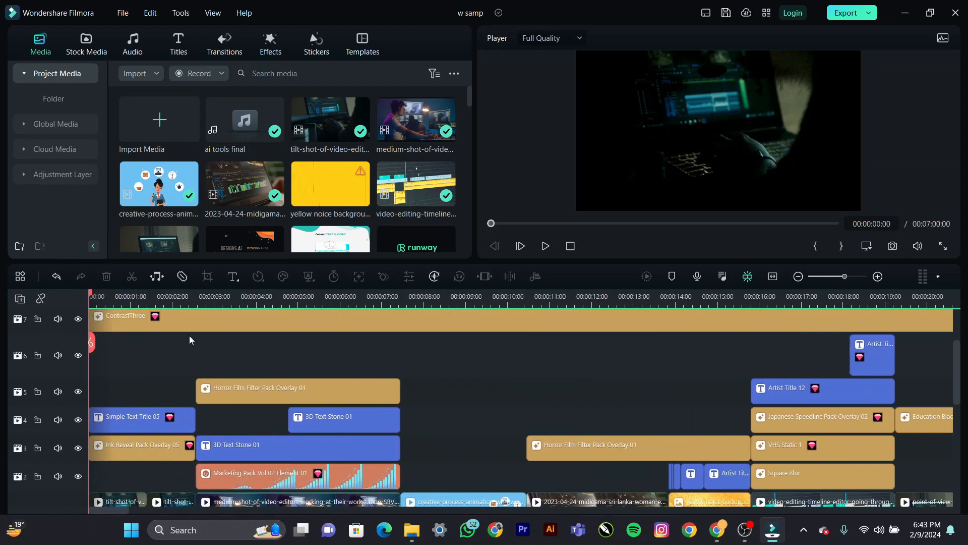
scroll(189, 335, "up", 2)
scroll(189, 334, "down", 2)
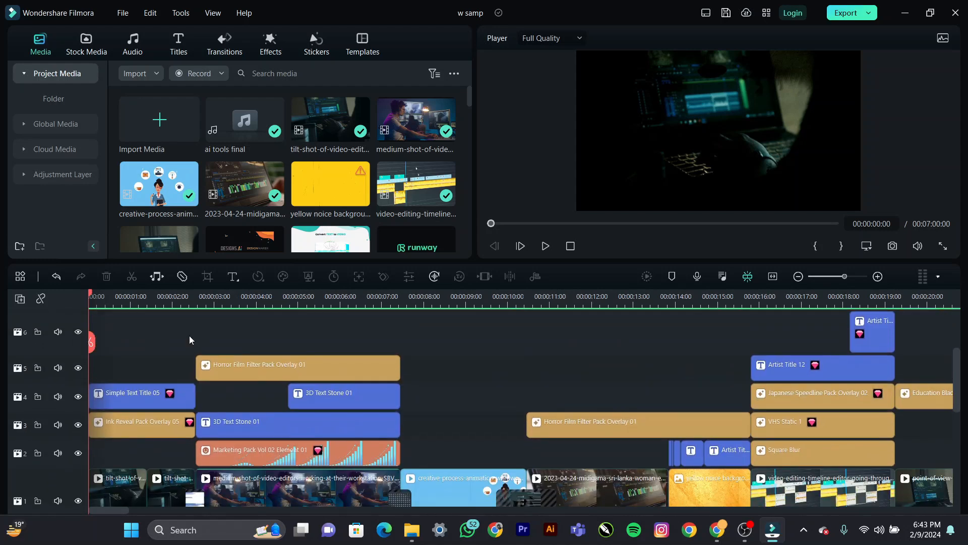
scroll(189, 335, "up", 2)
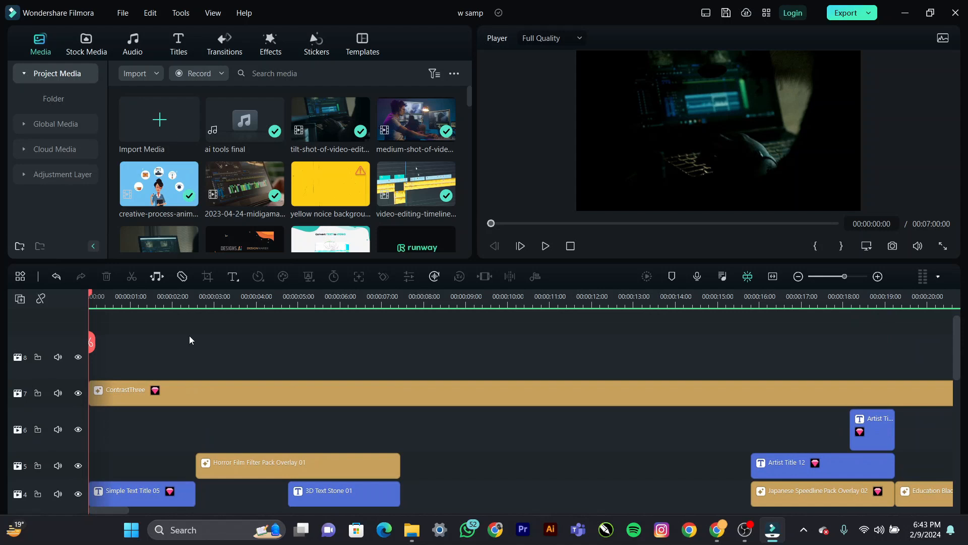
scroll(189, 335, "down", 2)
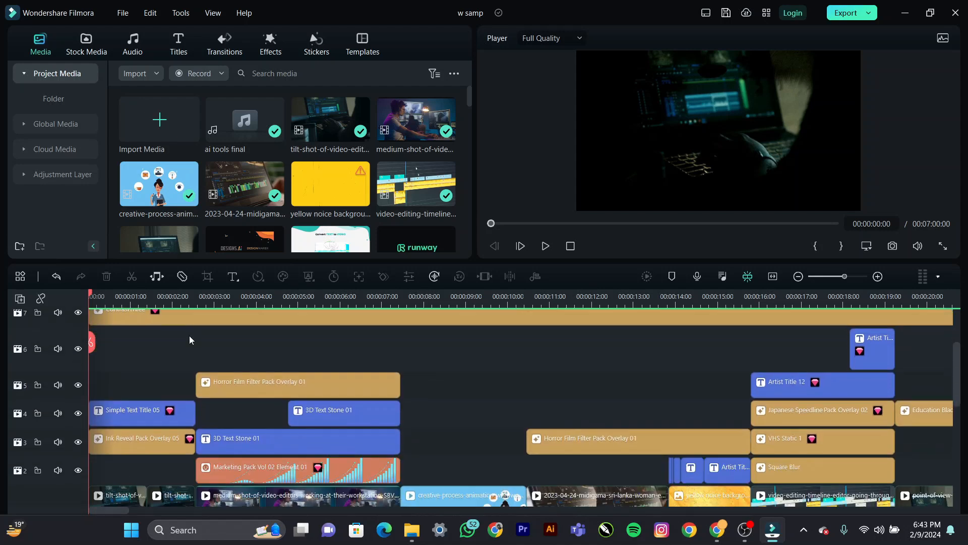
scroll(189, 335, "up", 2)
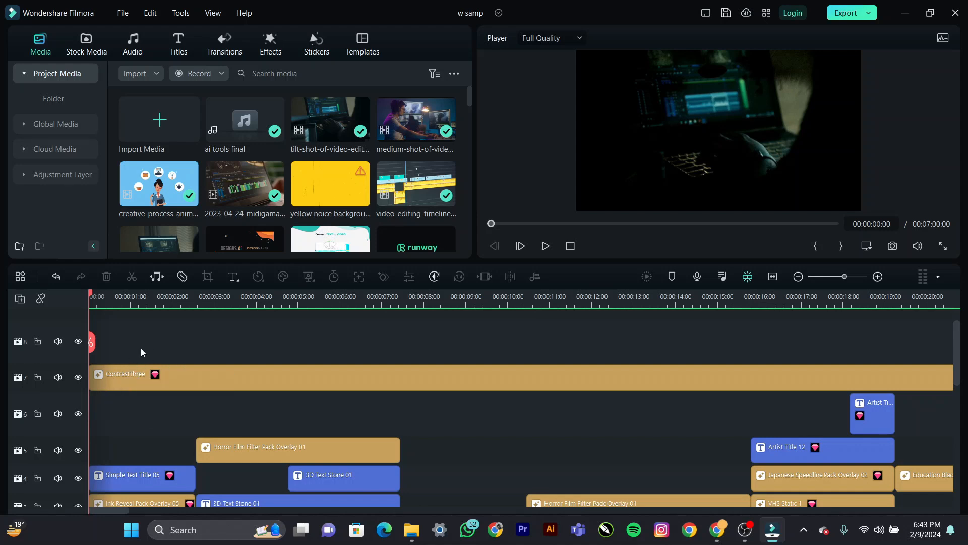
Step: View the opening title at 00:00:02:03, then open the Simple Text Title 05 text settings and close them
left_click_drag(296, 306, 76, 378)
scroll(143, 375, "down", 3)
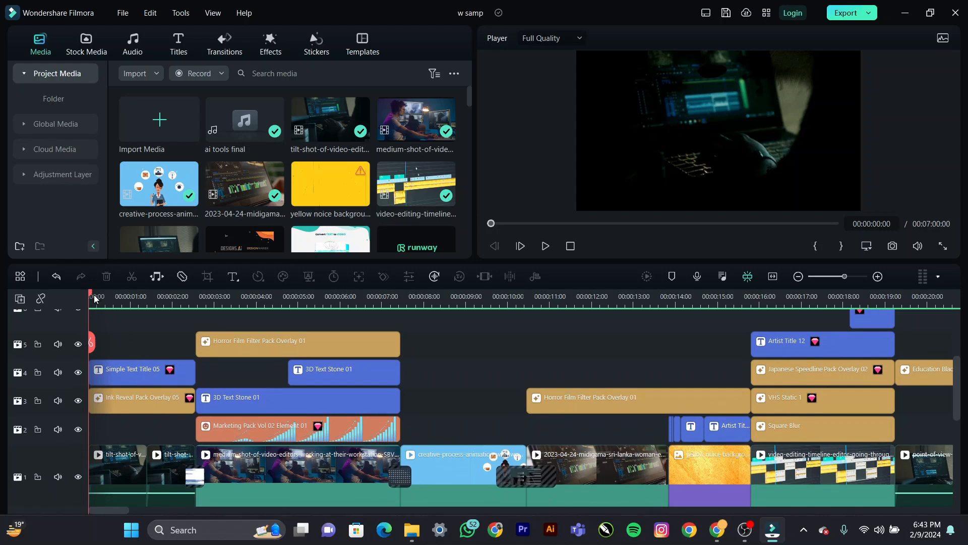
left_click_drag(91, 298, 183, 296)
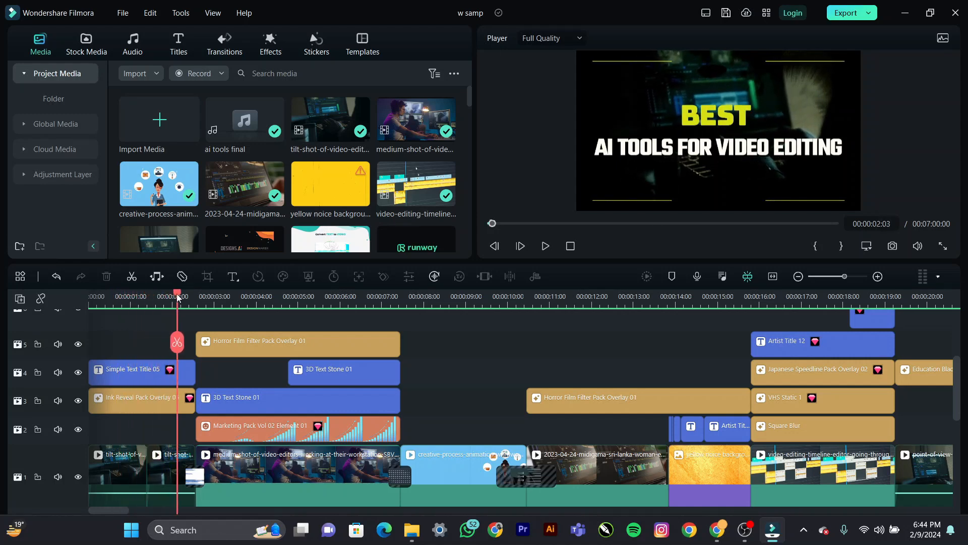
double_click(124, 375)
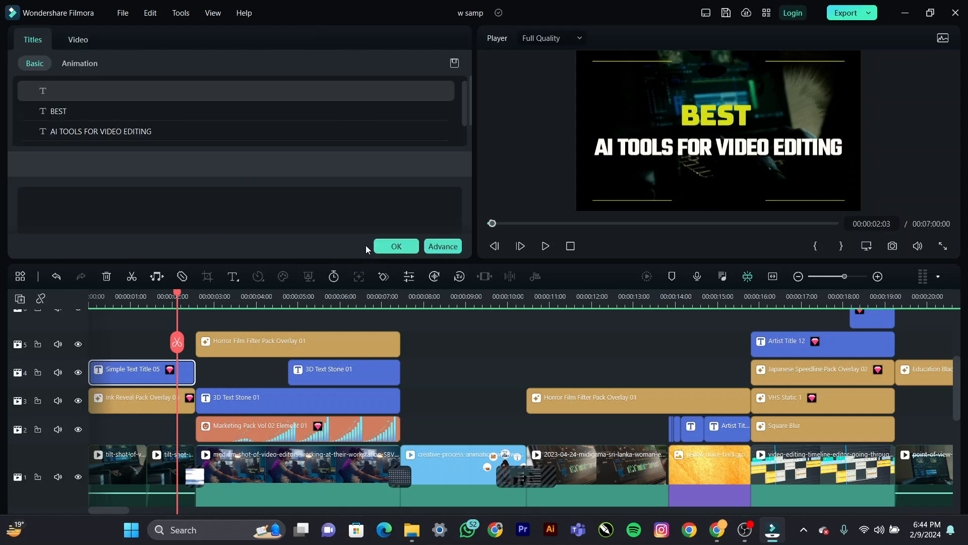
left_click(398, 247)
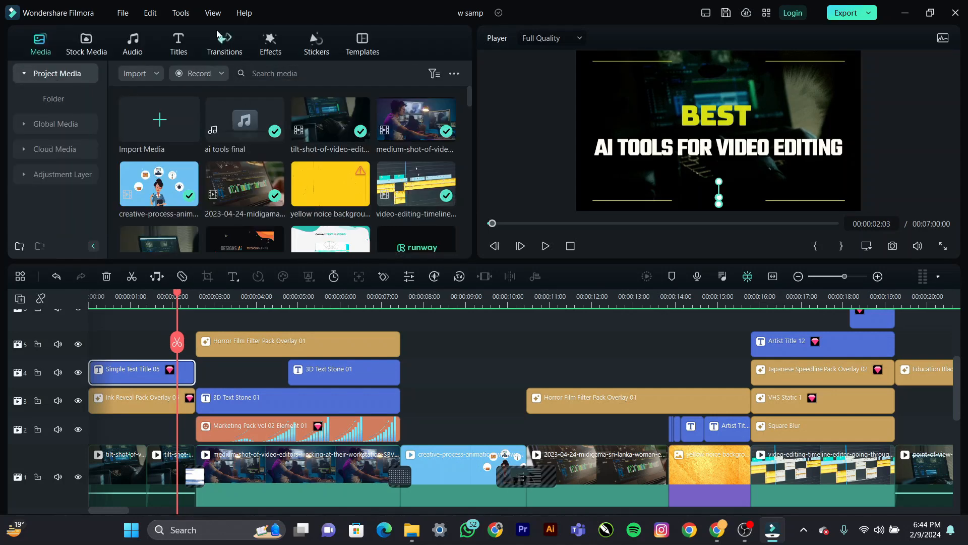
Step: Browse the Titles library's presets for the one used in the opening title
left_click(179, 41)
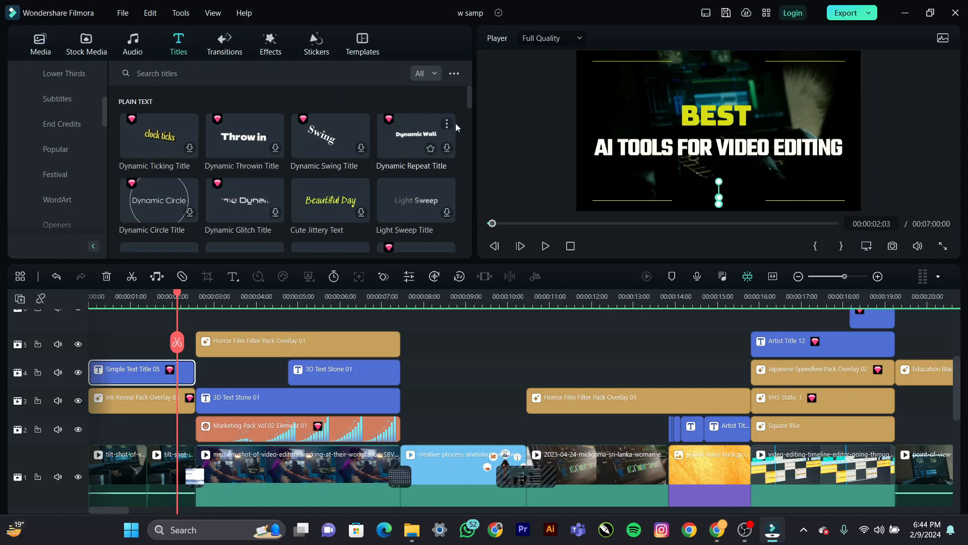
left_click_drag(468, 101, 398, 165)
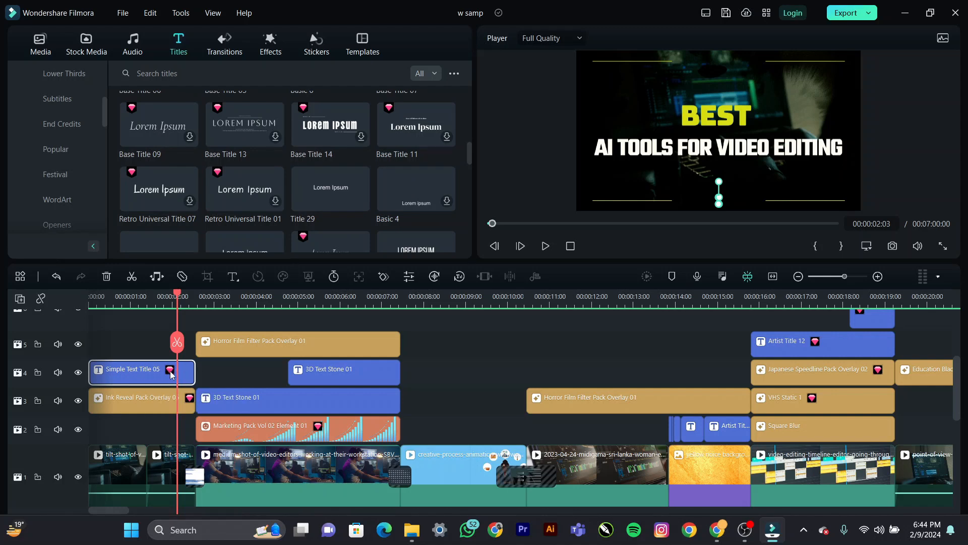
Step: Scrub through the opening title and toggle track 4's visibility off and on to compare the frame with and without the text
left_click(145, 299)
left_click(127, 300)
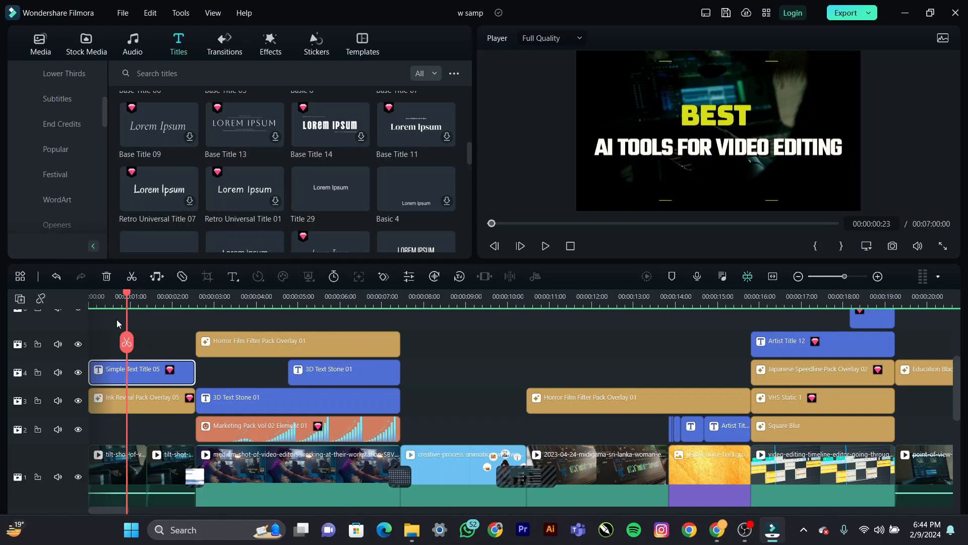
left_click(98, 298)
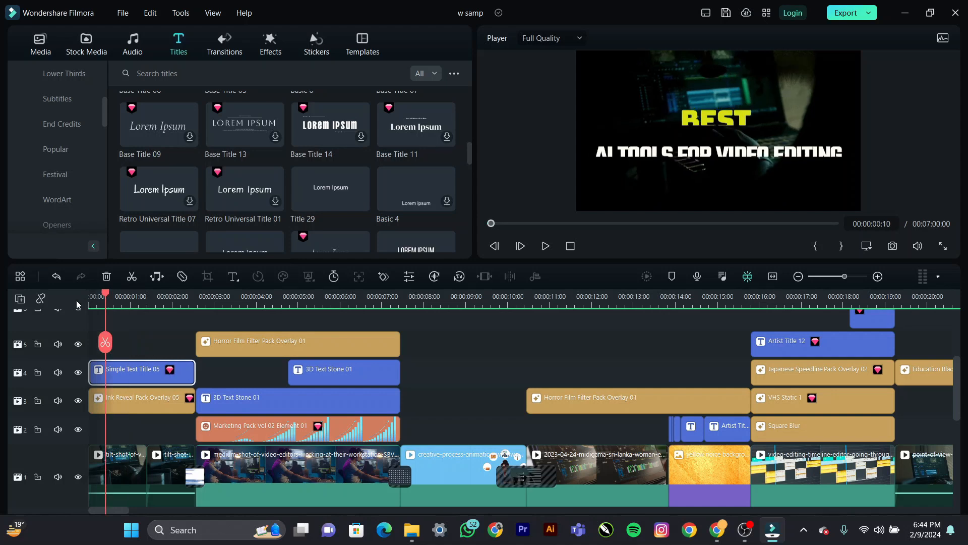
left_click(132, 322)
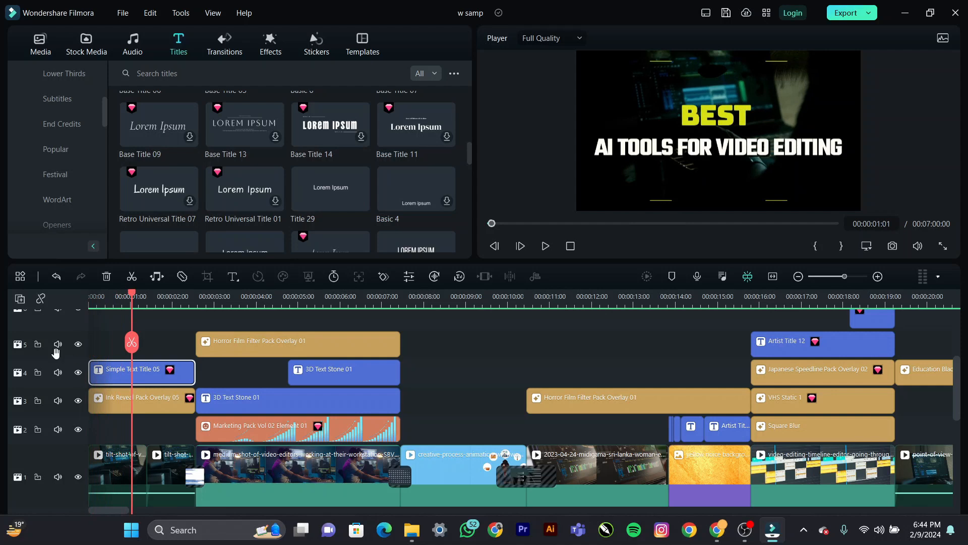
left_click(78, 373)
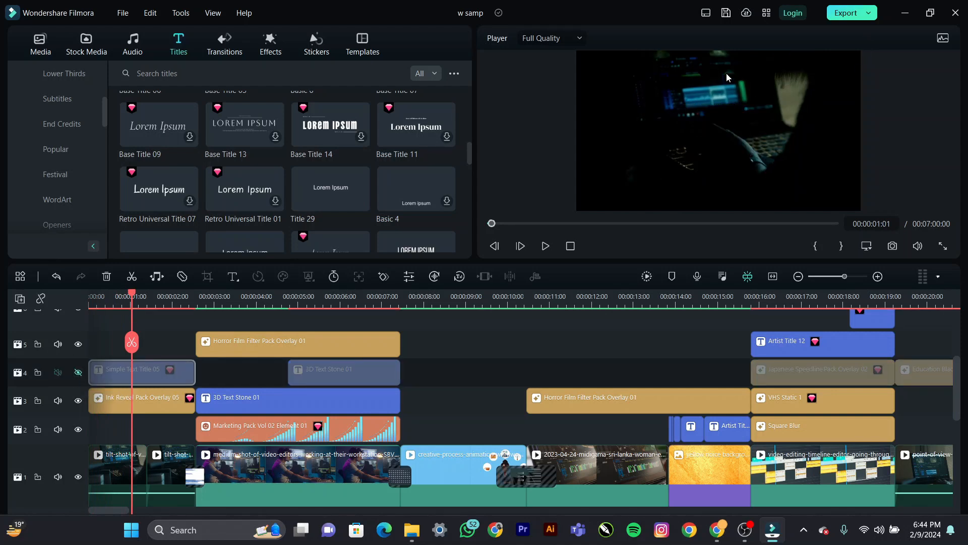
left_click(78, 372)
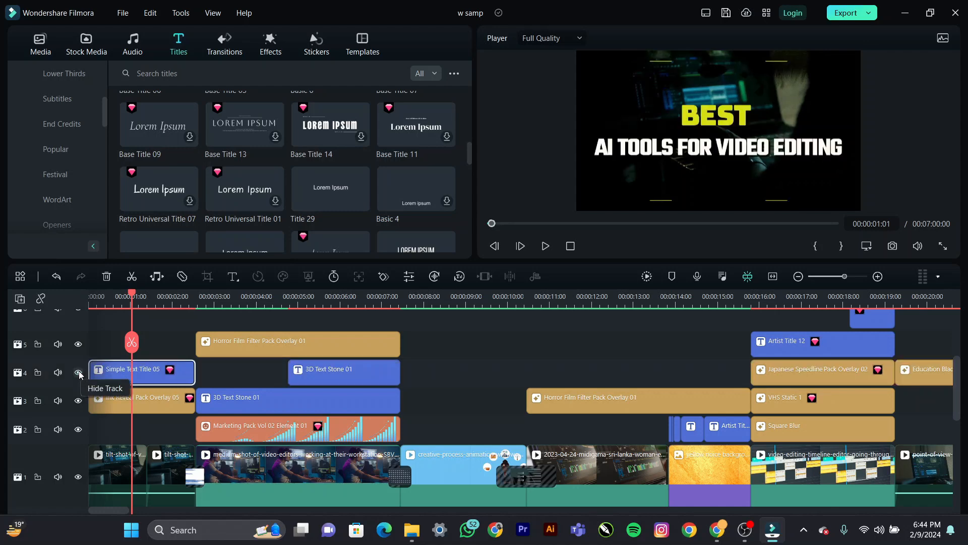
Step: Select the Ink Reveal Pack Overlay 05 effect on track 3 and inspect the opening frame in full screen
left_click(123, 396)
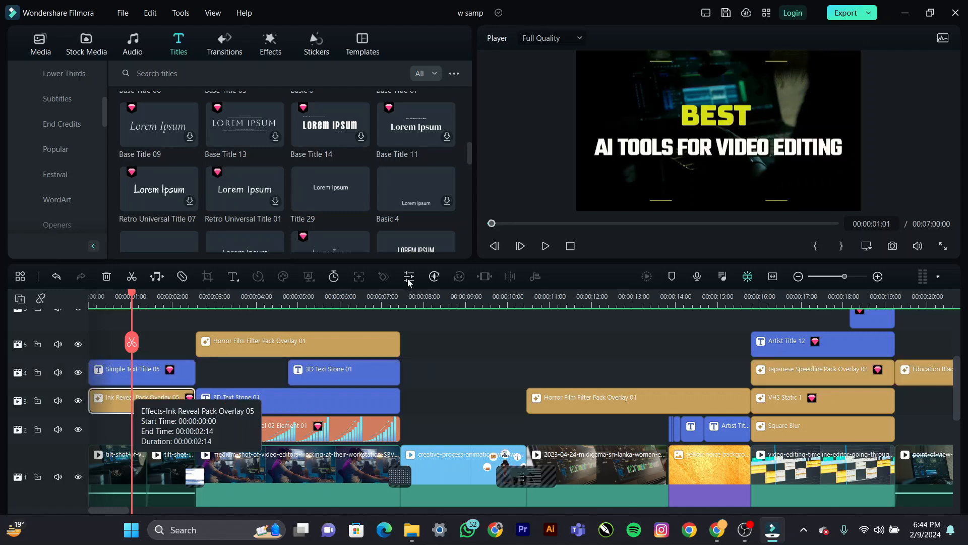
left_click(943, 246)
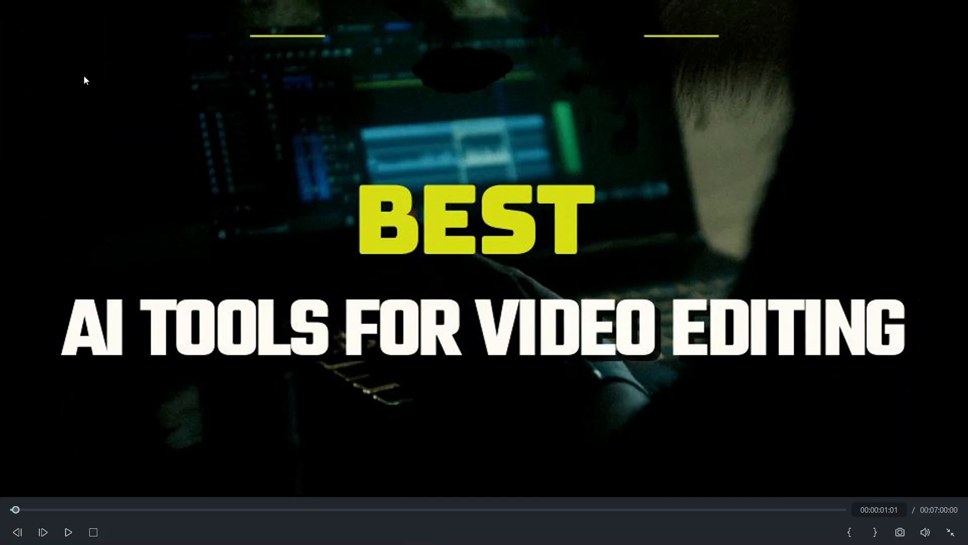
left_click(951, 532)
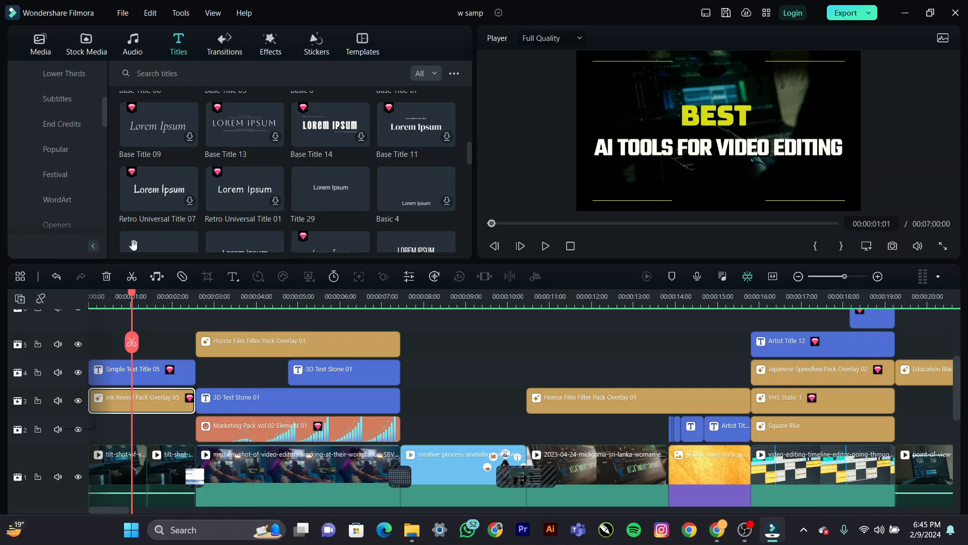
Step: Search the video effects library for "ink reveal" and clear the search
left_click(271, 38)
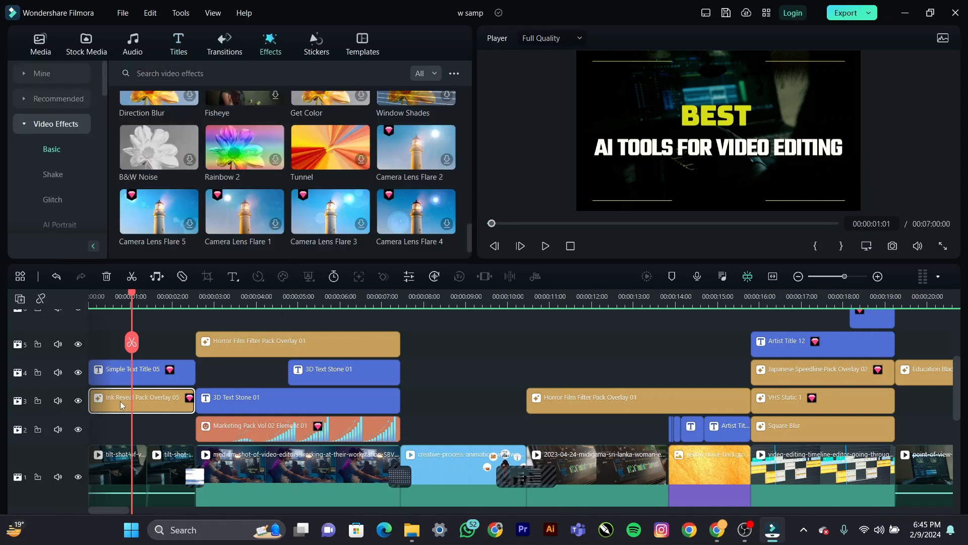
left_click(209, 72)
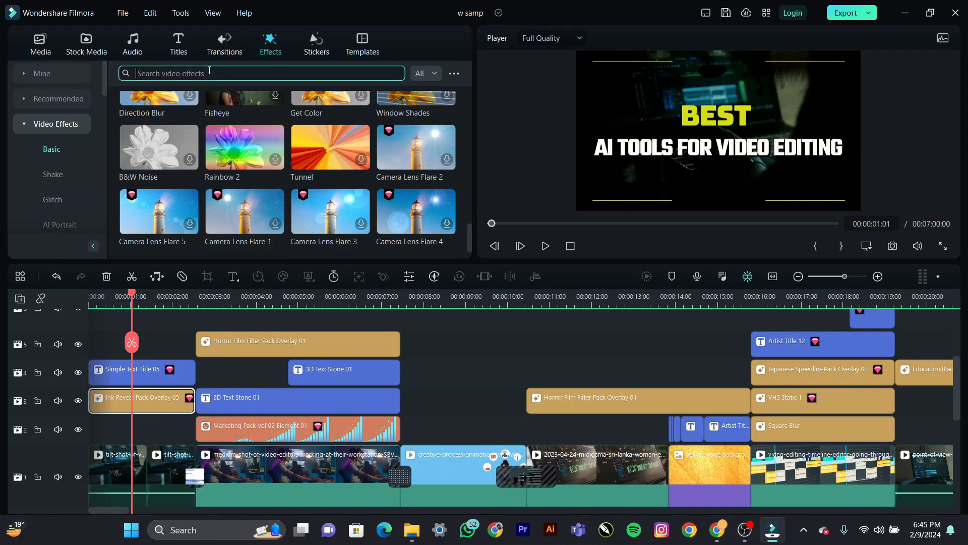
type("ink reveal")
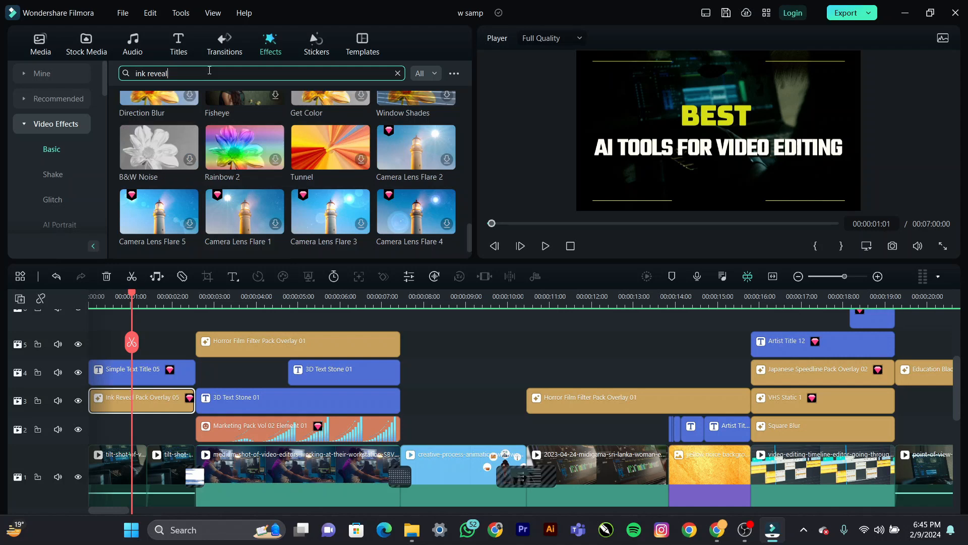
key("Return")
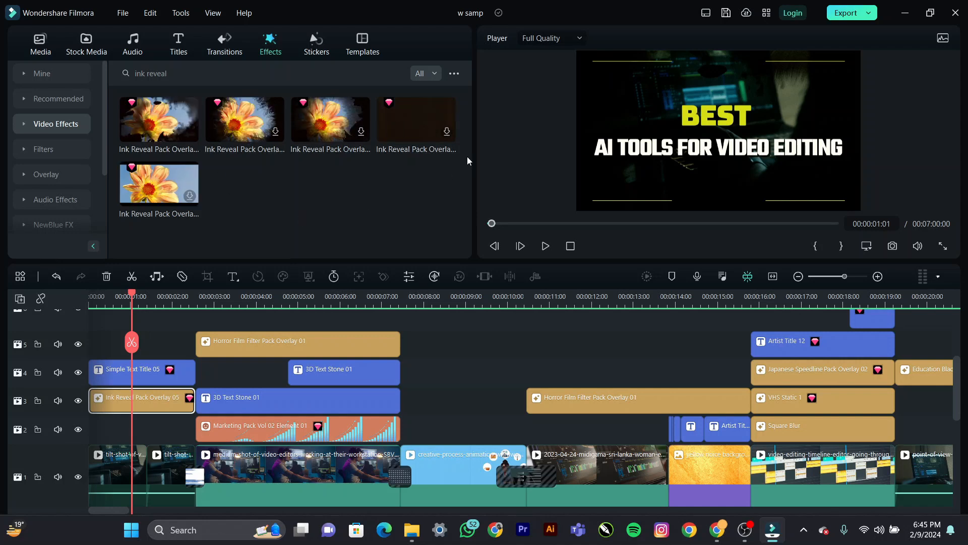
left_click(399, 74)
left_click(399, 73)
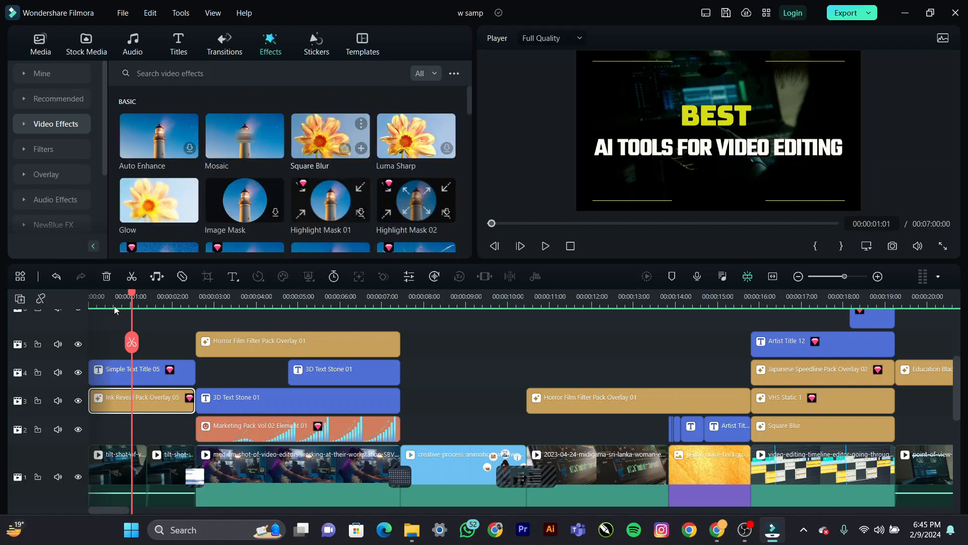
Step: Scrub the opening, examine the Sci-Fi Sound 03 clip's volume on audio track 2, and open the audio library
left_click(98, 297)
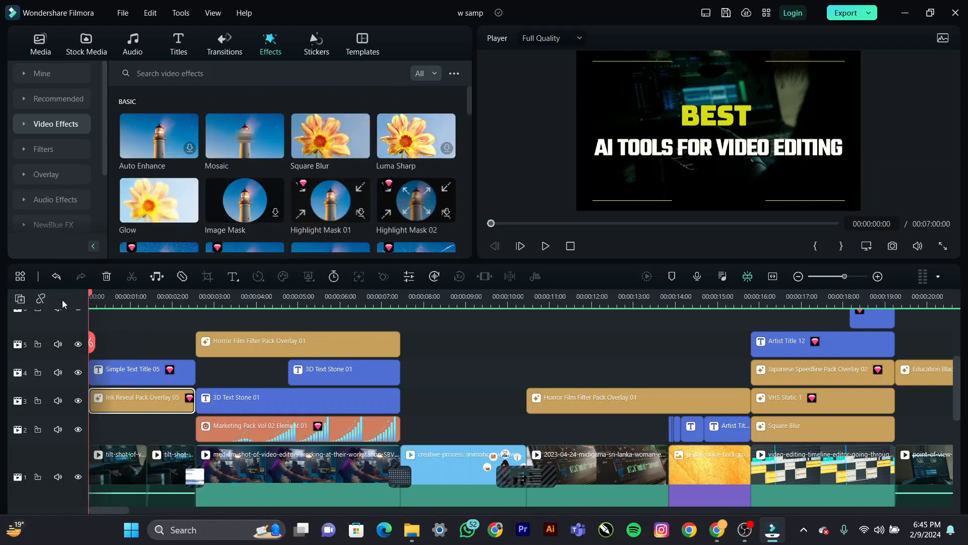
left_click(118, 297)
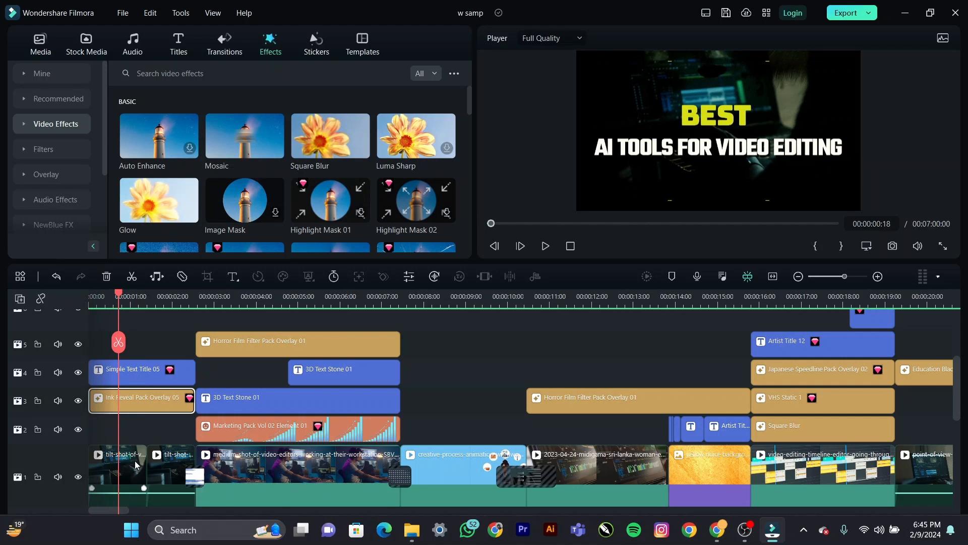
scroll(147, 459, "down", 5)
scroll(147, 460, "up", 1)
left_click_drag(134, 354, 157, 372)
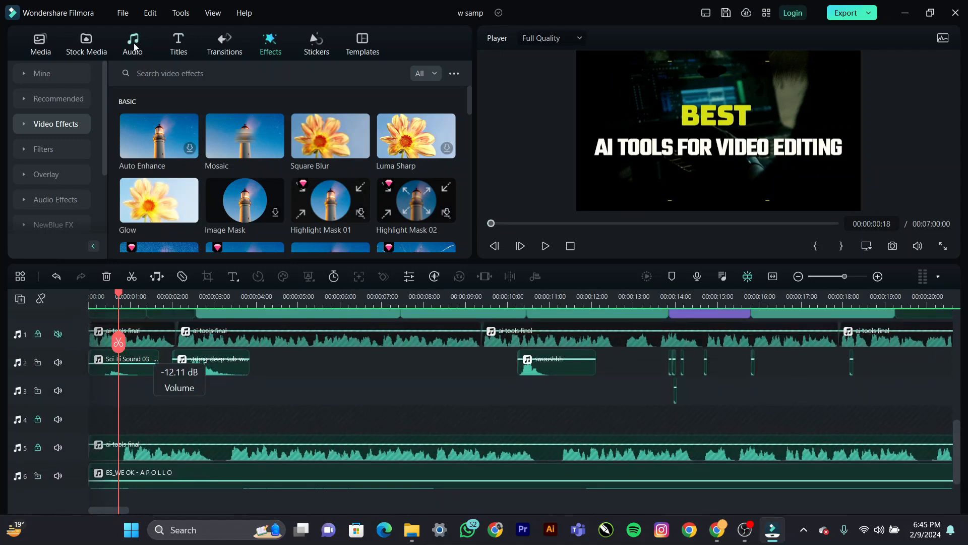
left_click(134, 46)
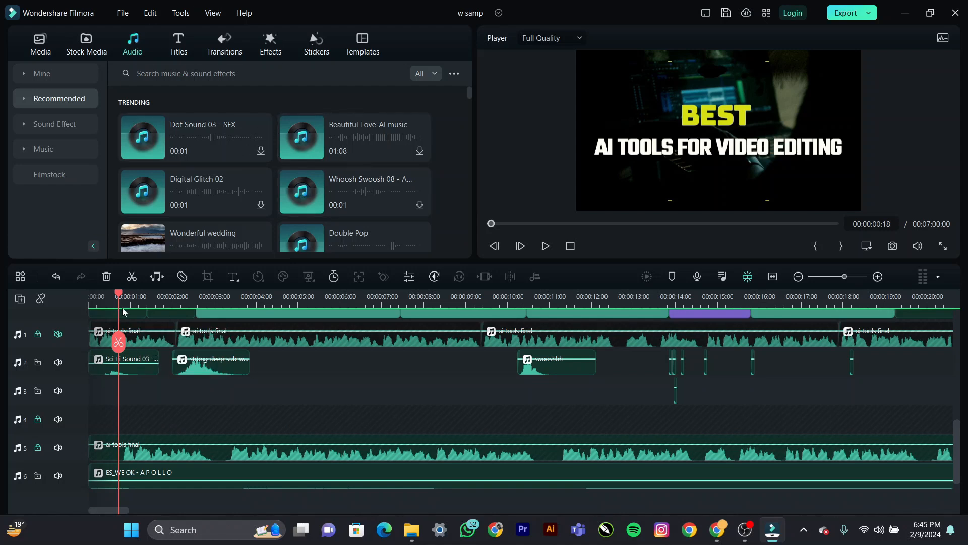
Step: Scrub the title's entrance and play the opening from 00:00:00:06 to check its sound effect
left_click_drag(120, 302, 74, 316)
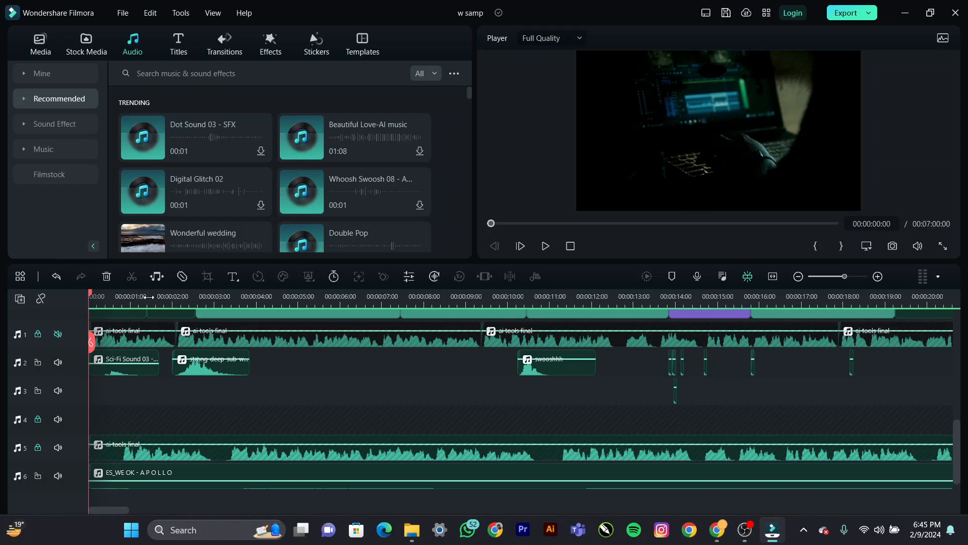
left_click(109, 296)
left_click_drag(107, 298, 99, 303)
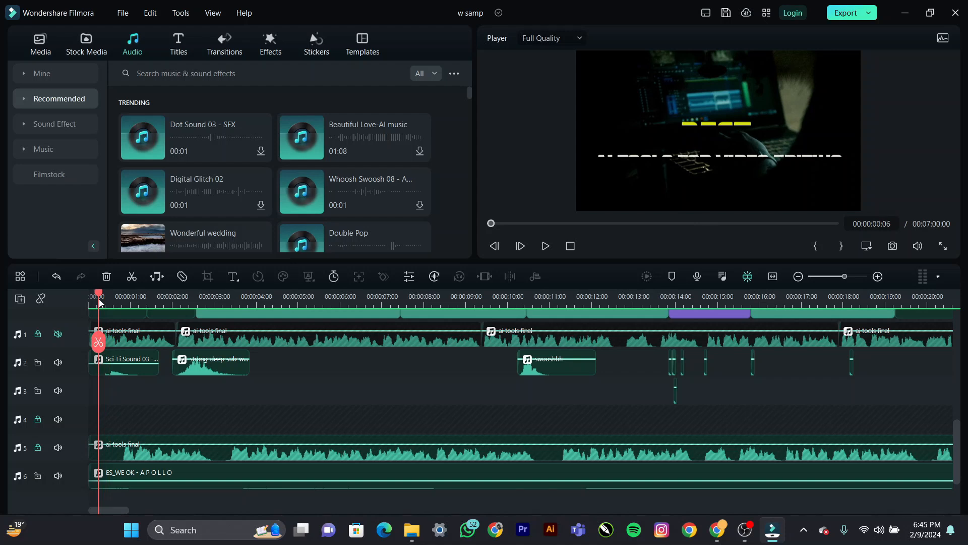
key("space")
key("space")
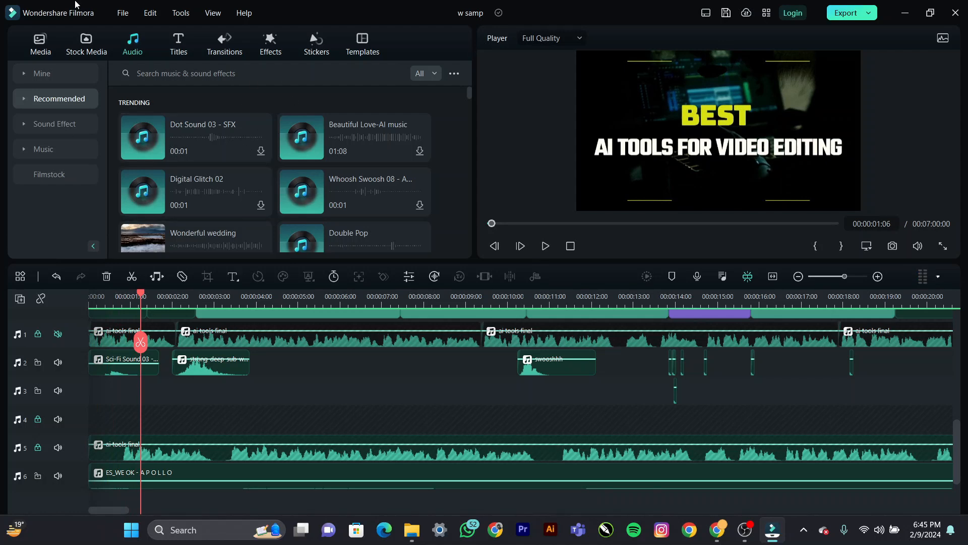
Step: Open the transitions library and play the timeline from 00:00:01:22 across the cut to the medium-shot clip
left_click(40, 43)
scroll(183, 360, "up", 8)
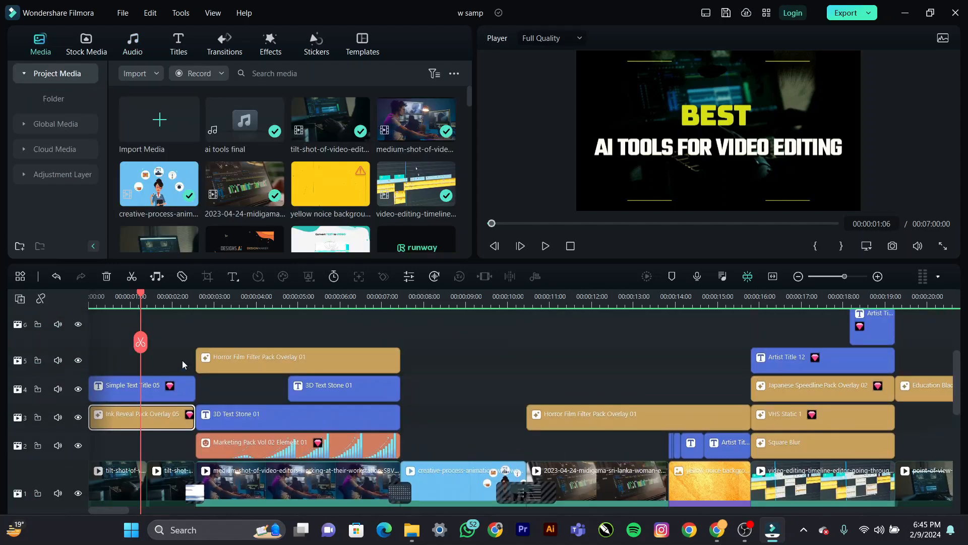
left_click(166, 297)
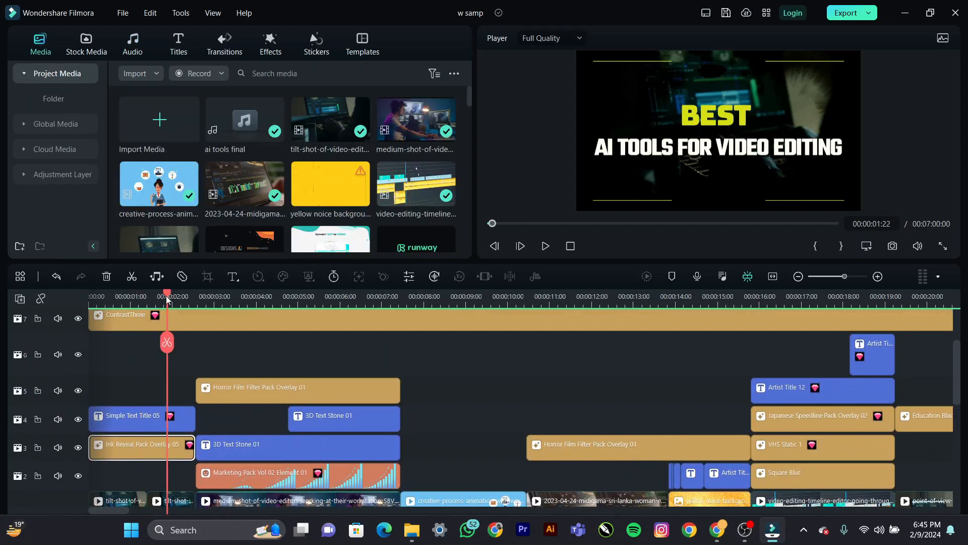
scroll(341, 361, "down", 5)
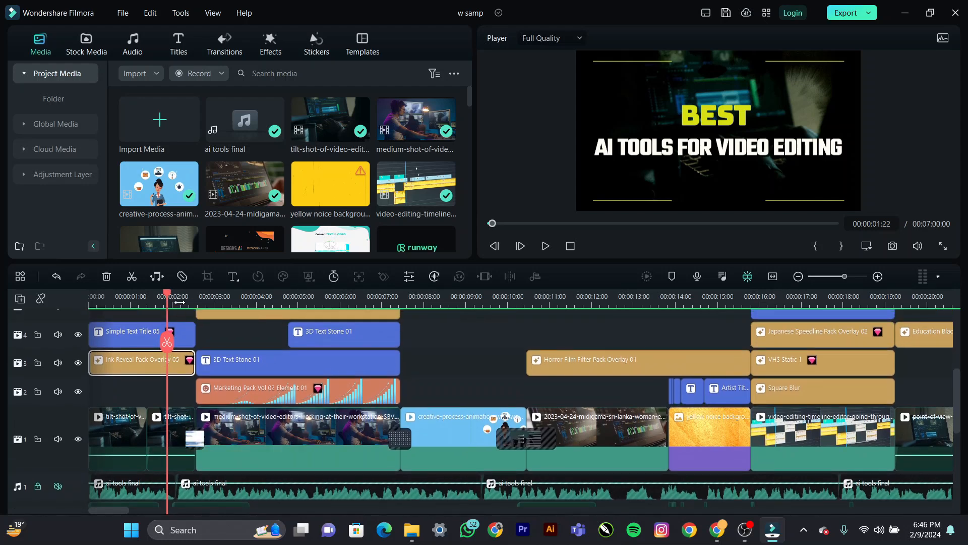
left_click(225, 43)
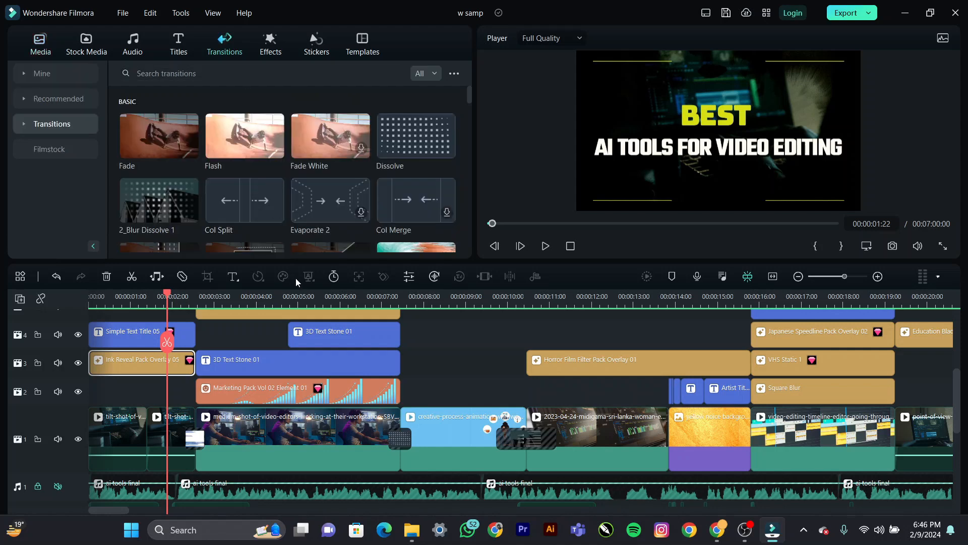
key("space")
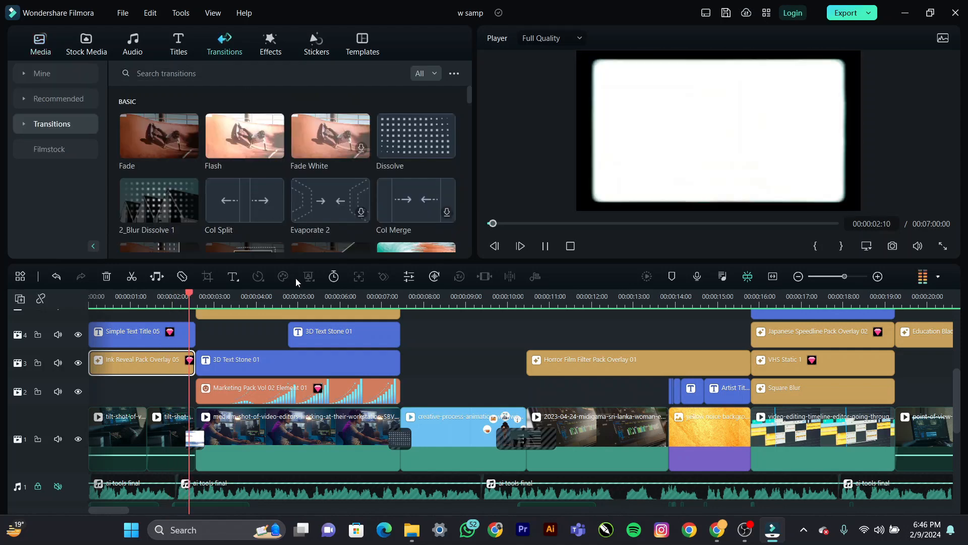
key("space")
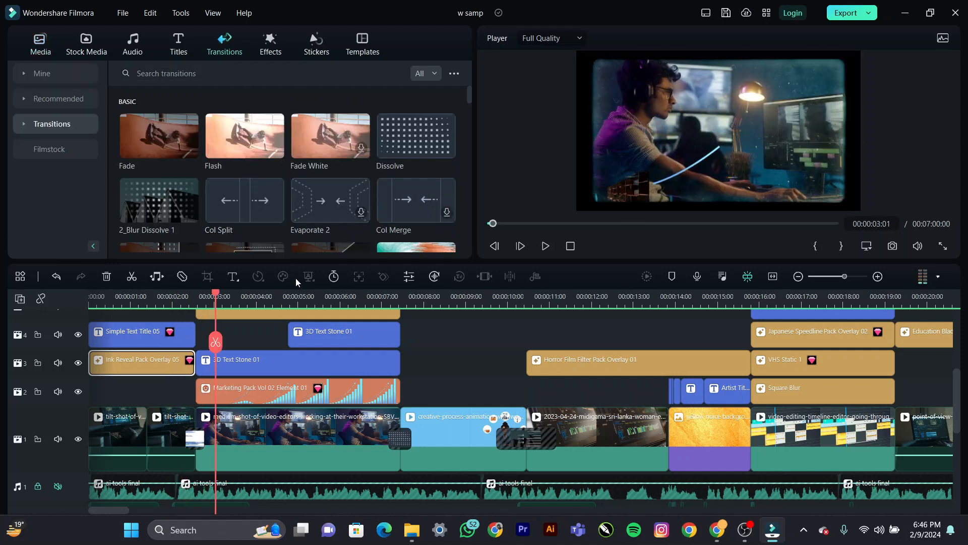
Step: Scrub across the transition before the medium-shot clip and inspect its duration and mode settings
left_click(172, 305)
left_click_drag(172, 306, 202, 306)
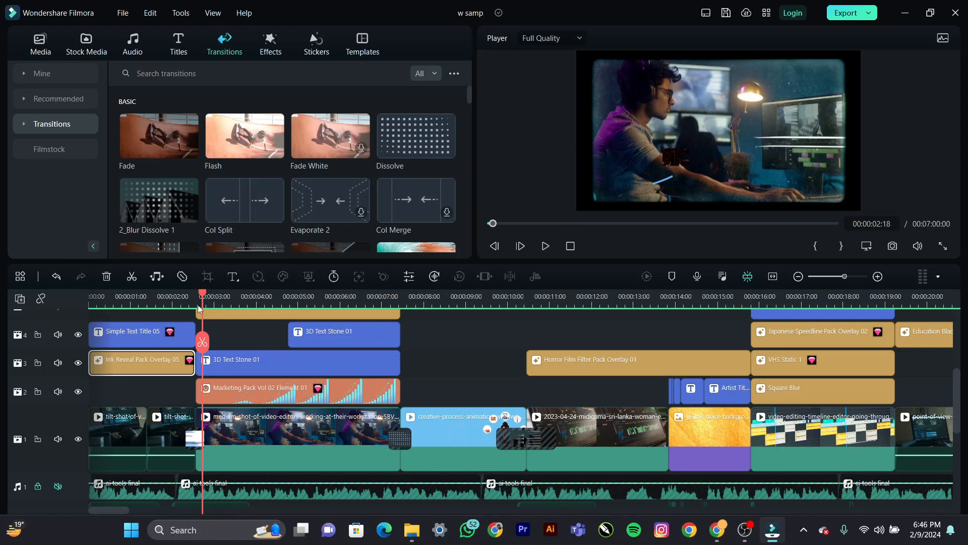
scroll(201, 309, "up", 1)
left_click(174, 298)
left_click(176, 298)
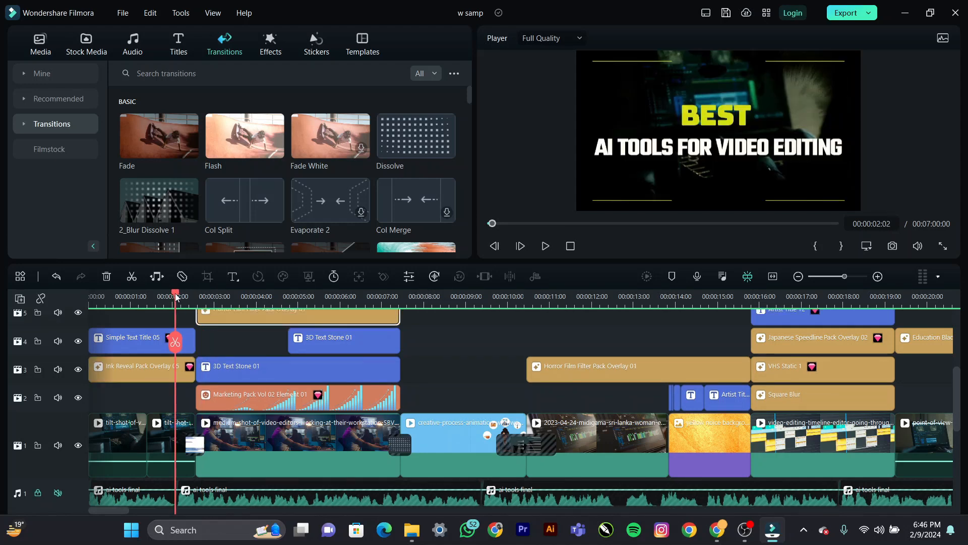
double_click(196, 444)
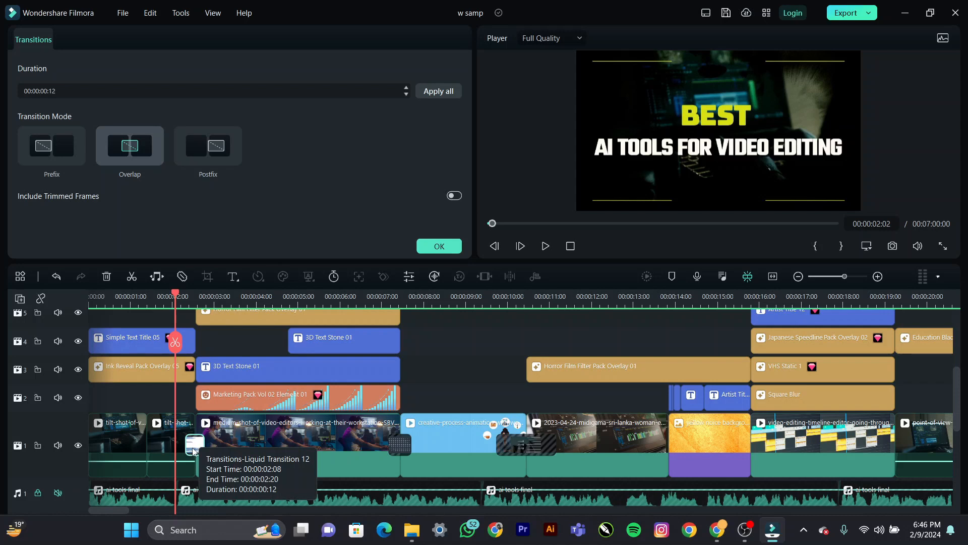
left_click(431, 245)
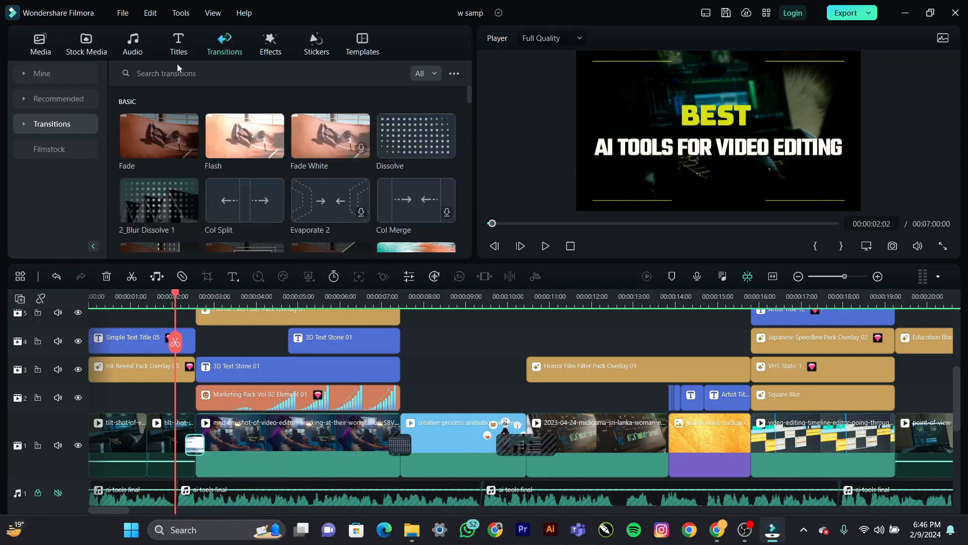
Step: Search the transitions for "liquid transition", apply Liquid Transition 12 to the cut before the medium-shot clip, and preview it at 00:00:02:14
left_click(223, 76)
type("li")
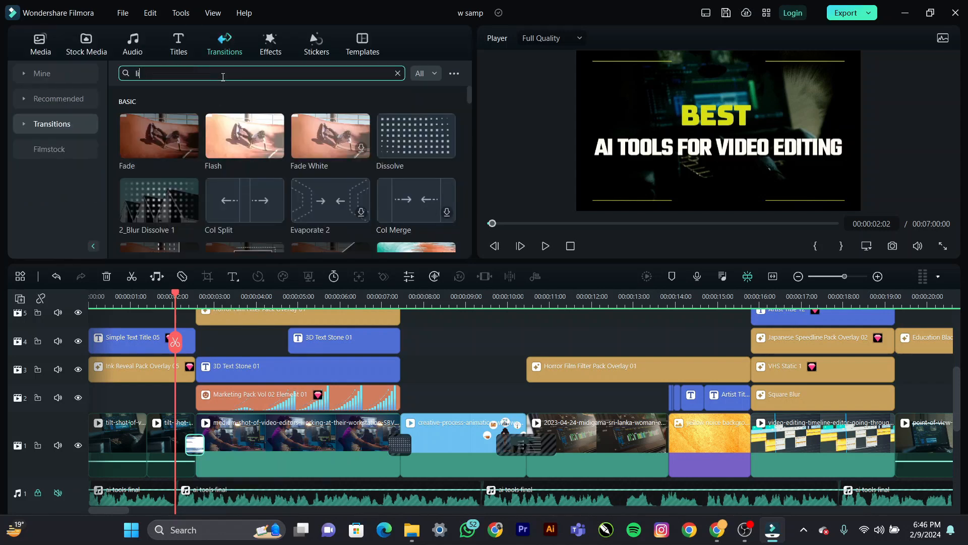
type("quid transitio")
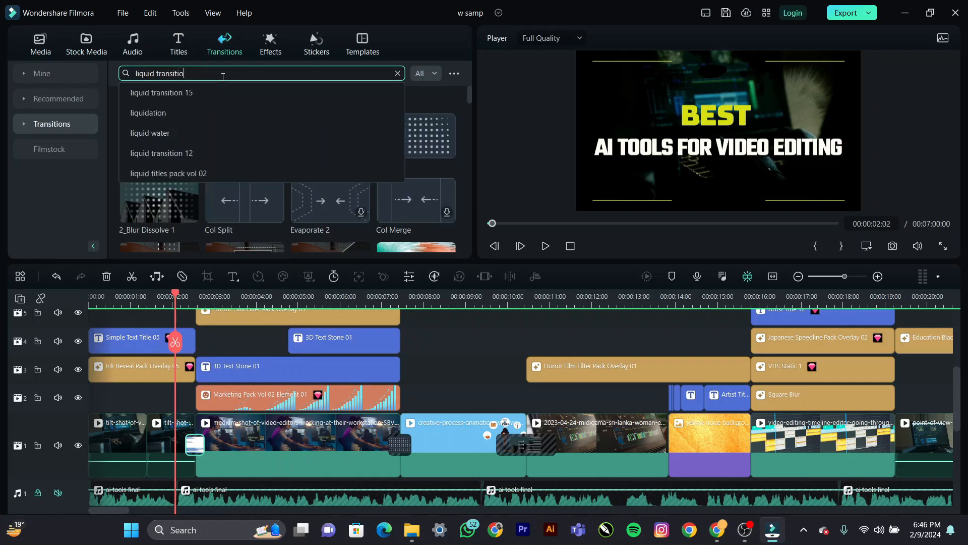
type("n")
key("Return")
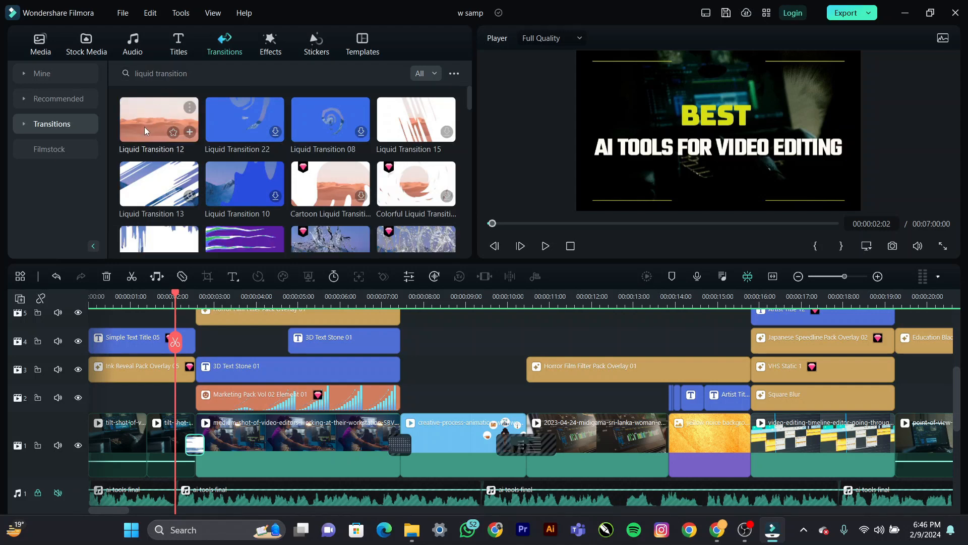
mouse_move(204, 447)
left_mouse_down()
mouse_move(223, 447)
mouse_move(204, 447)
left_mouse_up()
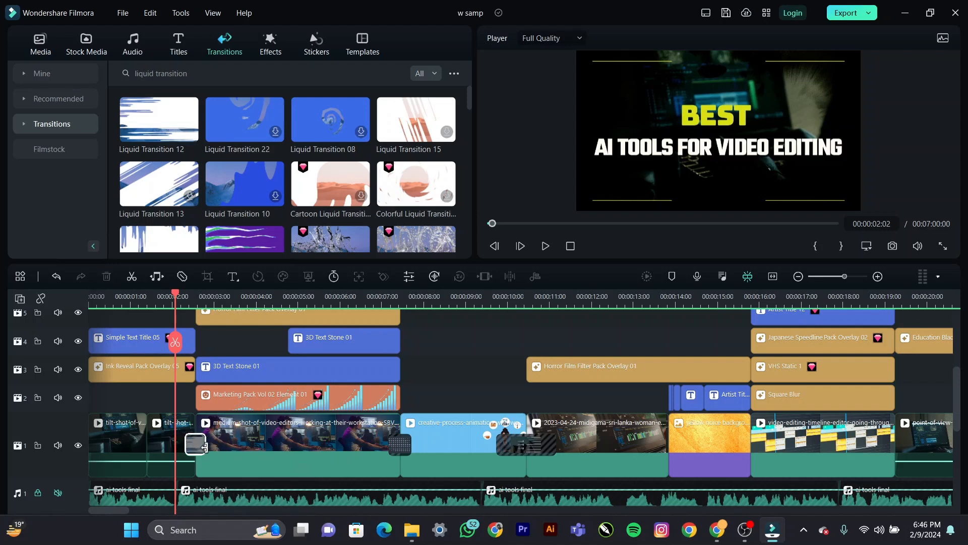
left_click(204, 448)
left_click(195, 297)
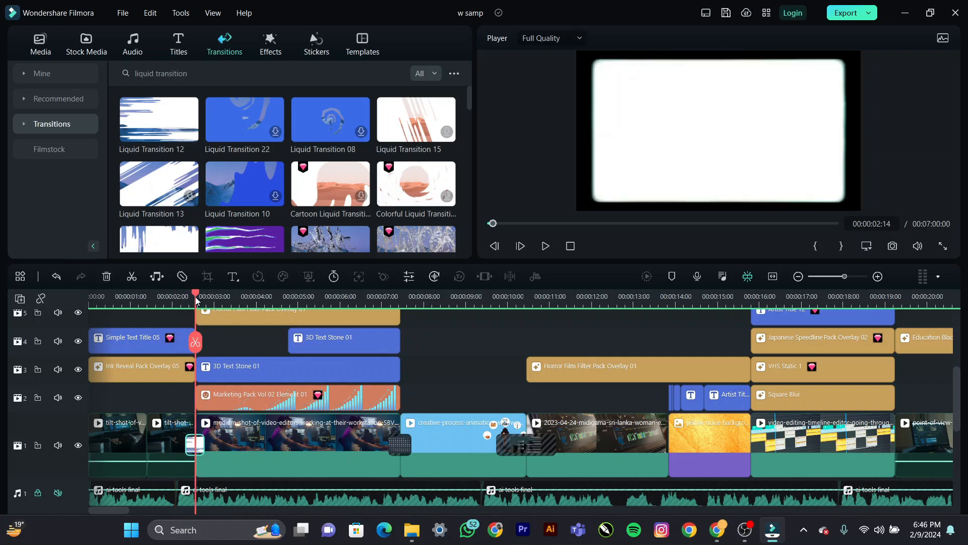
Step: Play the timeline from just before the medium-shot clip through Liquid Transition 12 to 00:00:04:17
left_click(184, 297)
key("space")
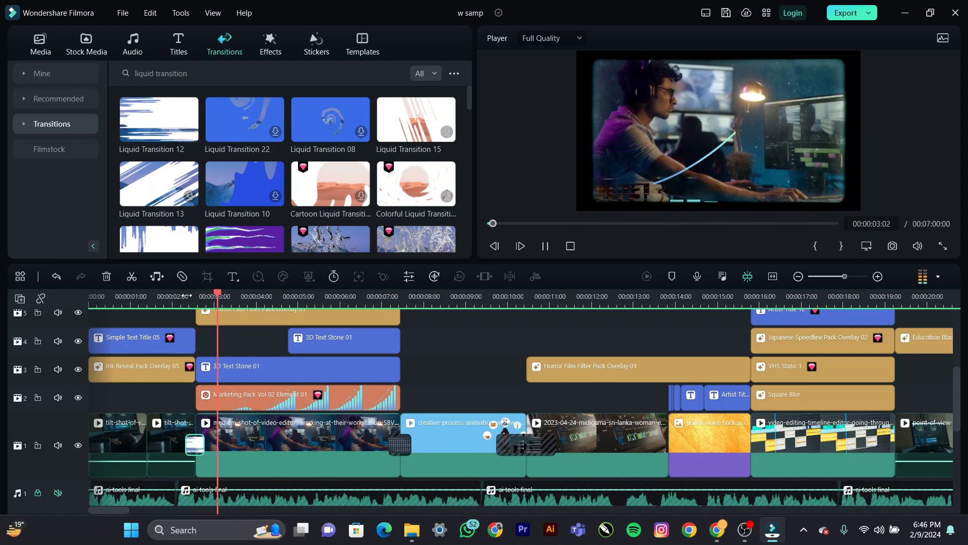
key("space")
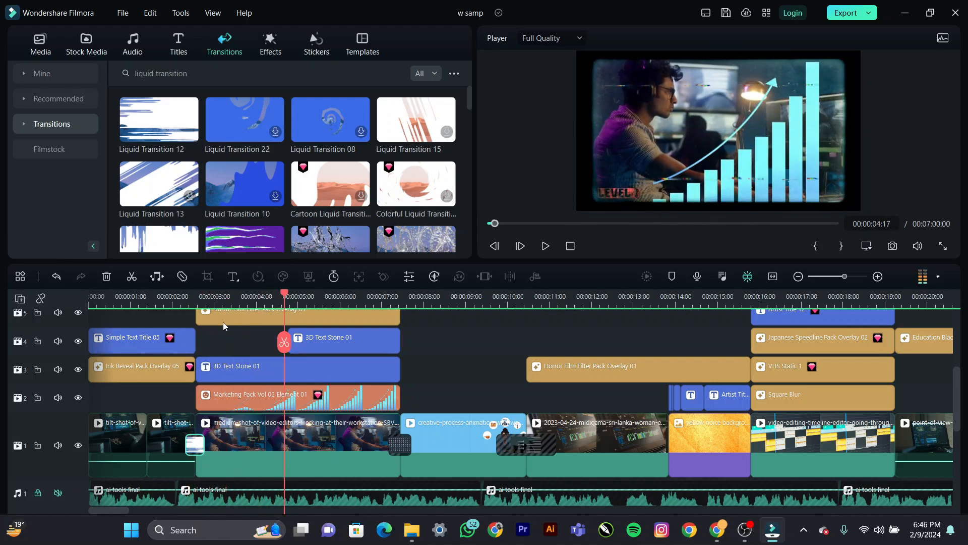
Step: Inspect the opacity setting of the Horror Film Filter Pack Overlay 01 effect above the medium-shot clip
scroll(346, 360, "up", 2)
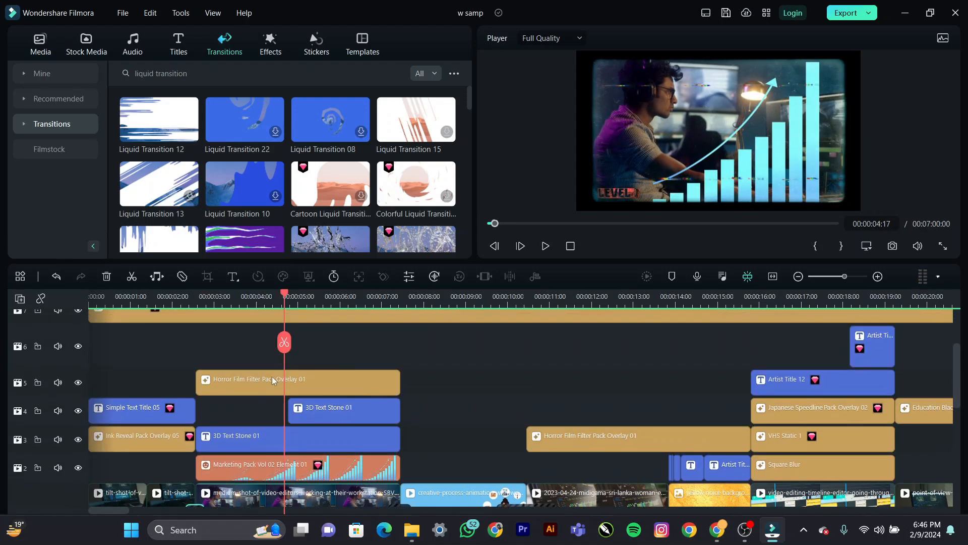
double_click(238, 386)
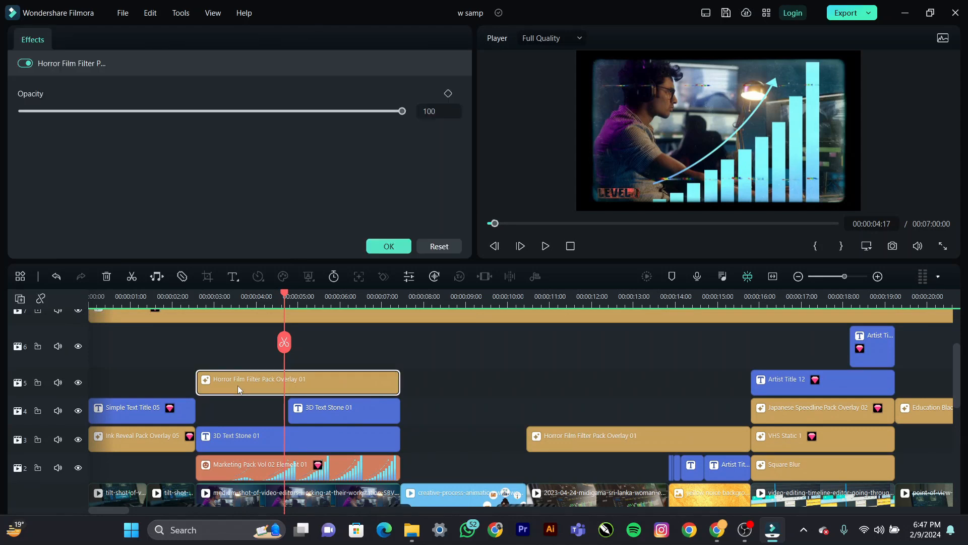
left_click(390, 247)
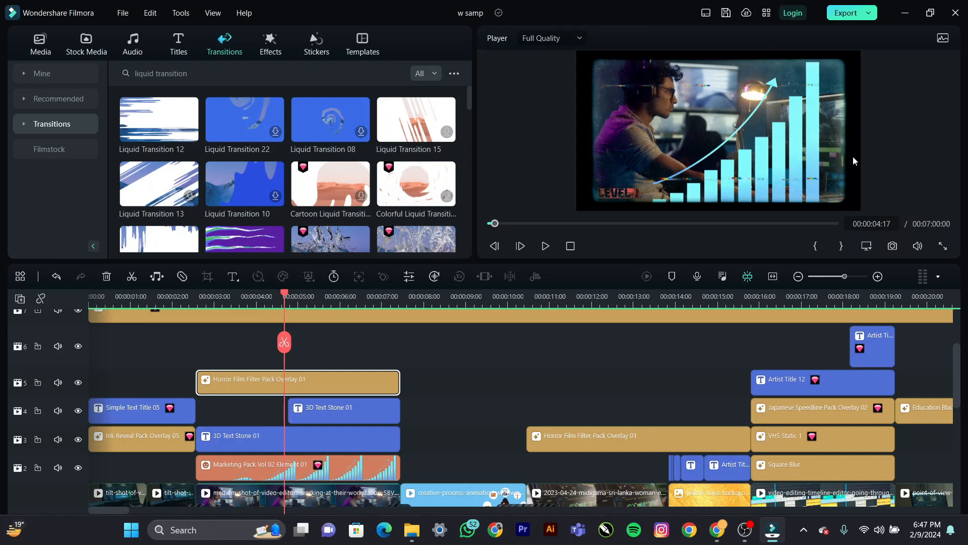
Step: Scrub the medium-shot clip to 00:00:05:07 and select both 3D Text Stone 01 titles above it
left_click(265, 298)
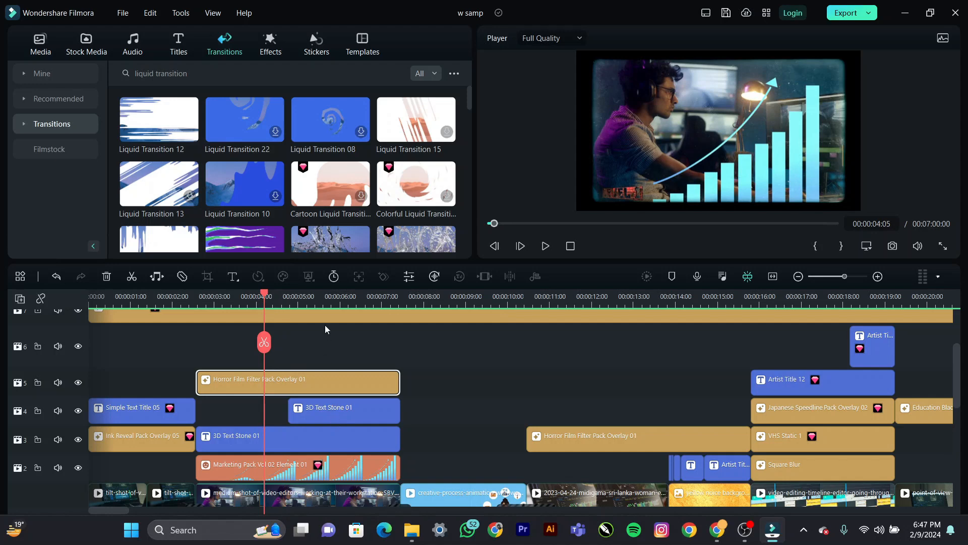
left_click(323, 309)
left_click_drag(287, 299, 309, 299)
left_click(302, 417)
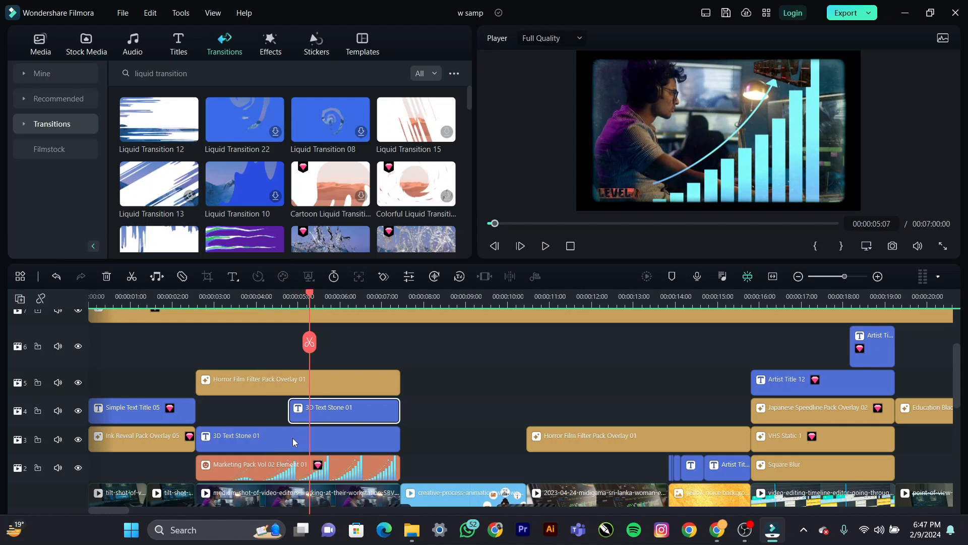
left_click(293, 439, "ctrl")
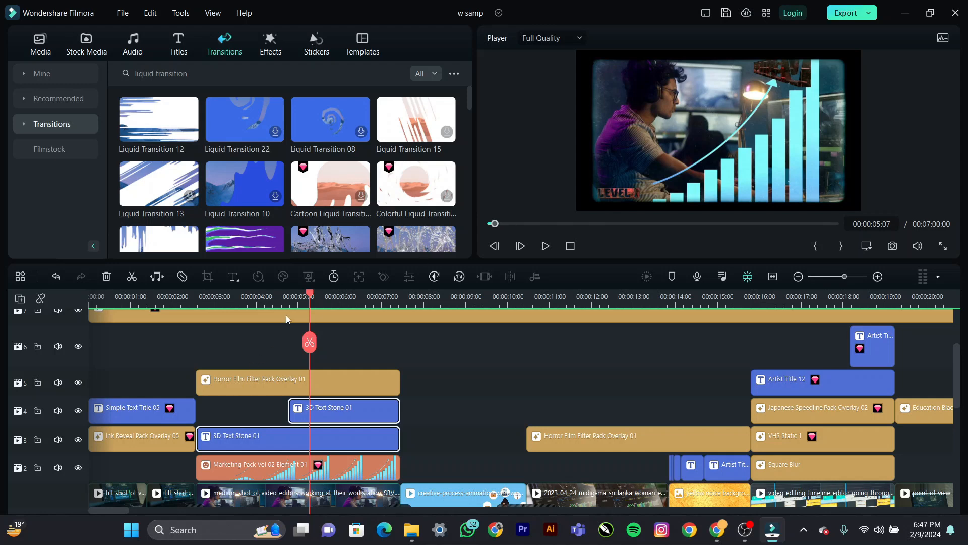
Step: Scrub the titles' entrance to 00:00:06:21 and select the upper and lower LEVEL titles in turn in the preview
left_click(313, 296)
left_click_drag(327, 300, 375, 317)
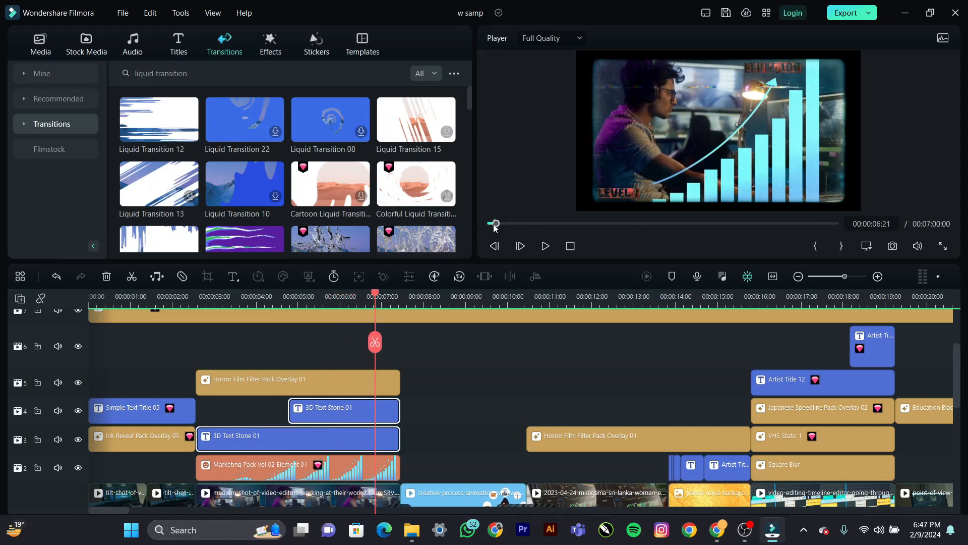
left_click(772, 72)
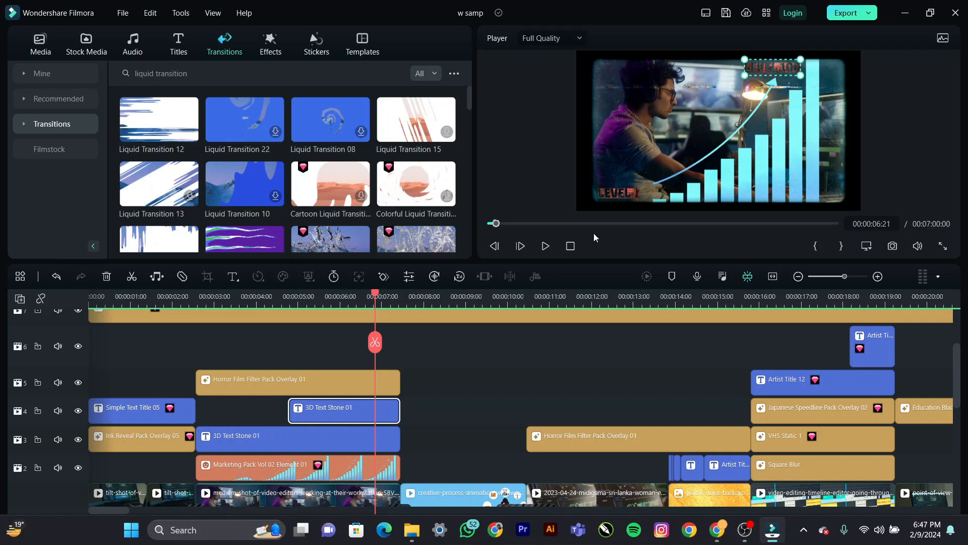
left_click(620, 191)
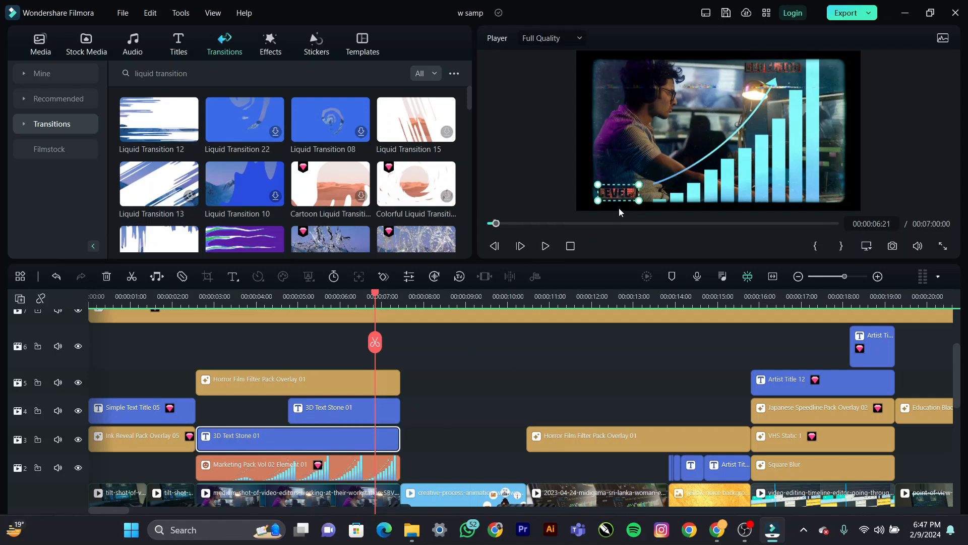
Step: Play the section from just before the medium-shot clip to 00:00:06:19 to check both 3D titles
left_click(186, 298)
key("space")
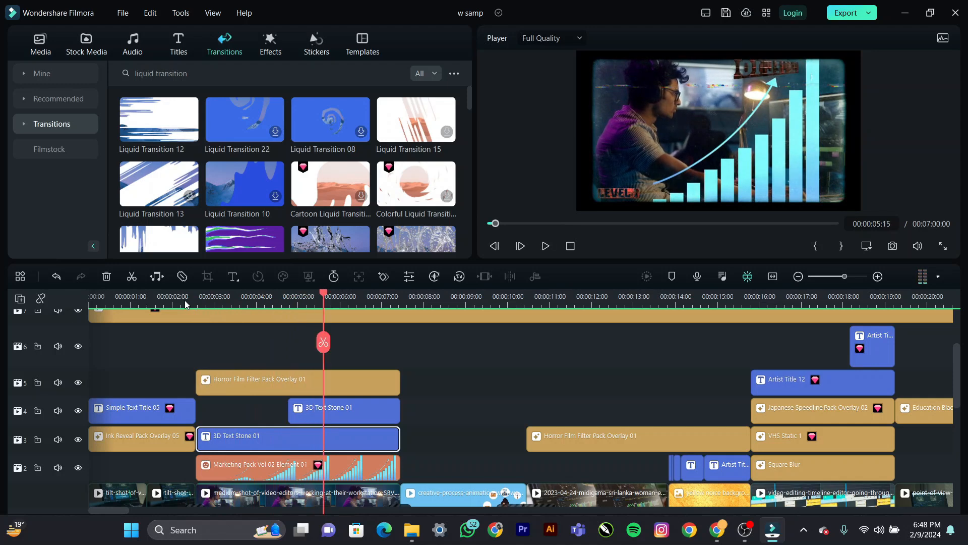
key("space")
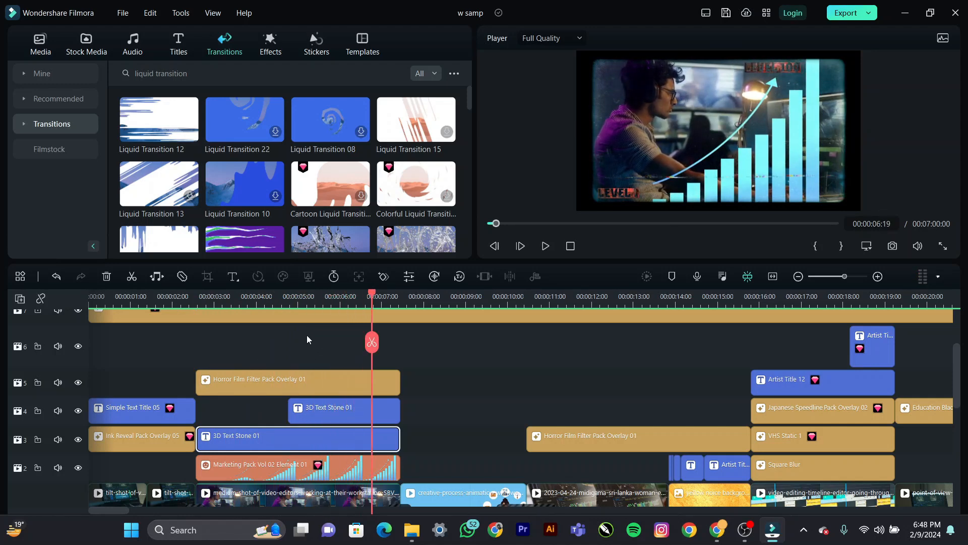
Step: Scrub repeatedly through the medium-shot clip to examine how the growing bar graph and LEVEL titles animate, ending at 00:00:06:00
left_click(204, 297)
left_click_drag(205, 298, 239, 307)
left_click_drag(267, 305, 392, 330)
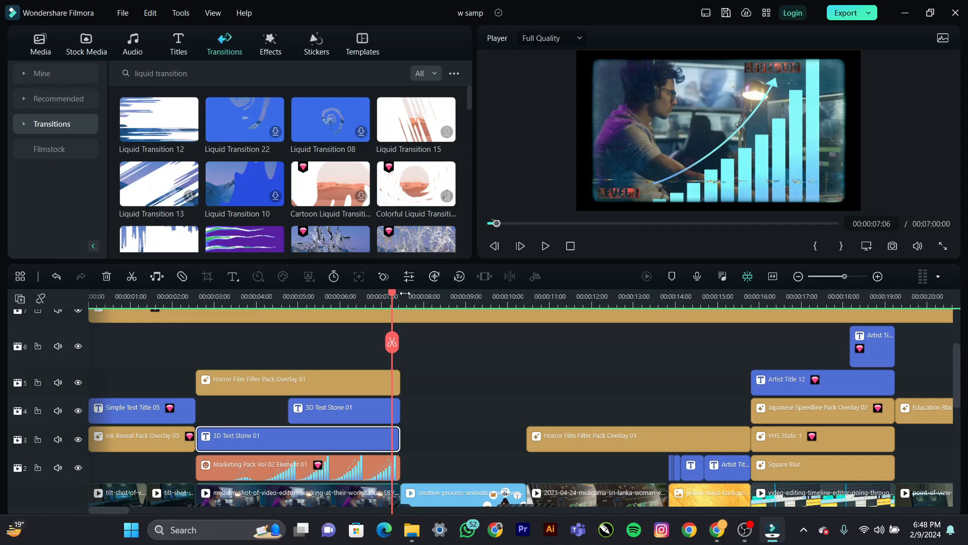
left_click_drag(195, 304, 244, 370)
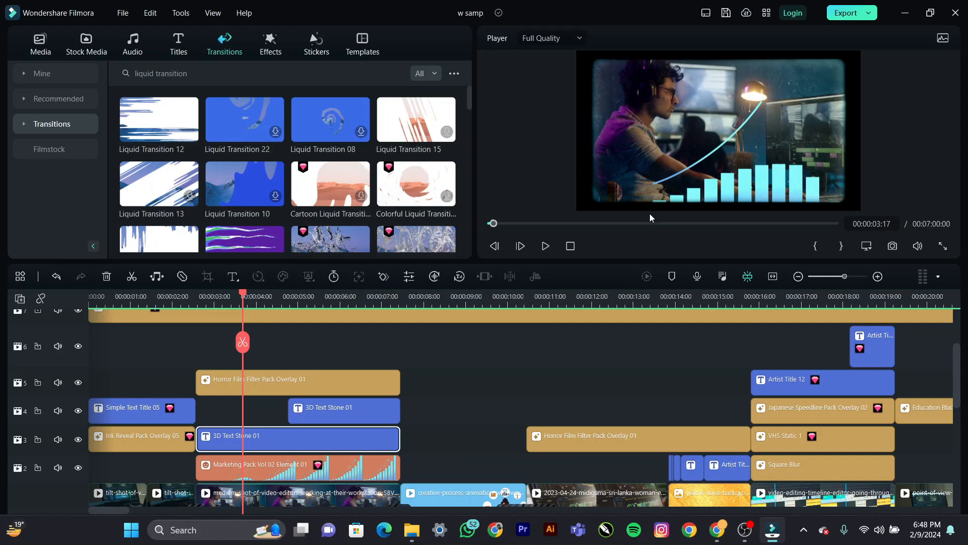
left_click(246, 297)
left_click_drag(252, 299, 343, 297)
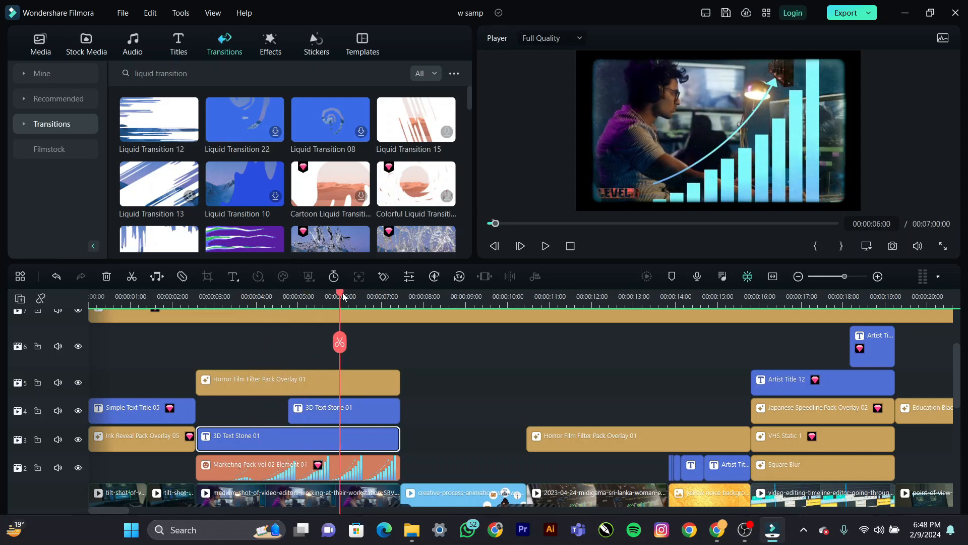
Step: Inspect the LEVEL 1 title's 3D animation and basic text settings, and close them without changes
double_click(244, 437)
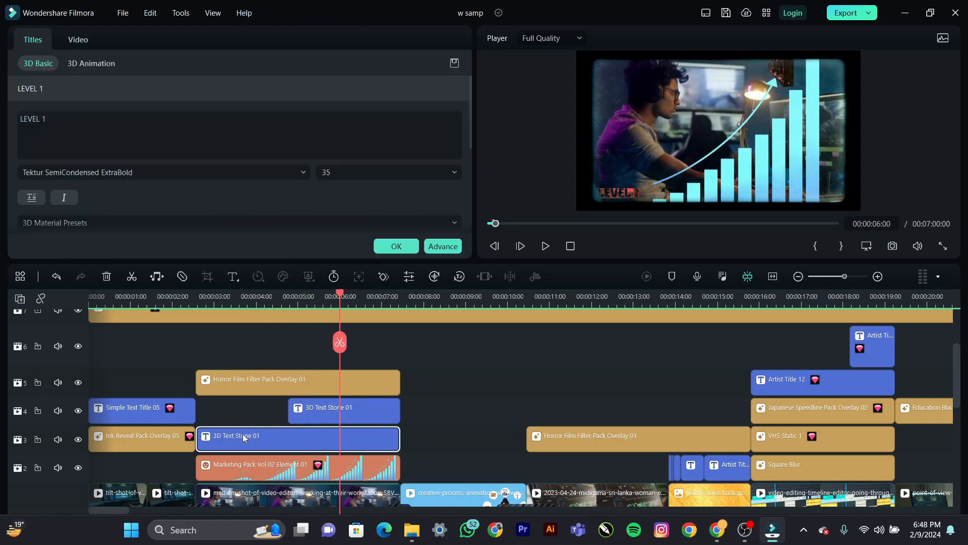
left_click(93, 64)
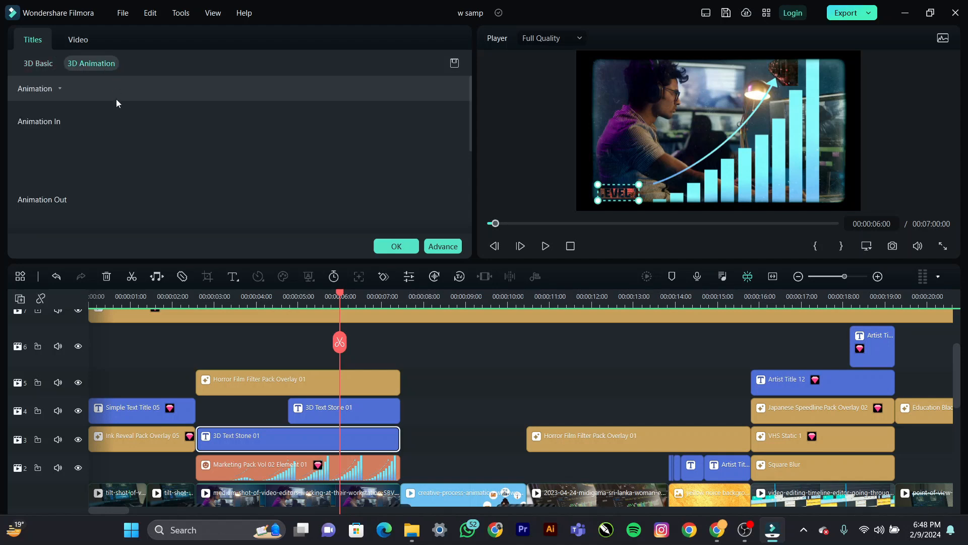
scroll(362, 134, "down", 3)
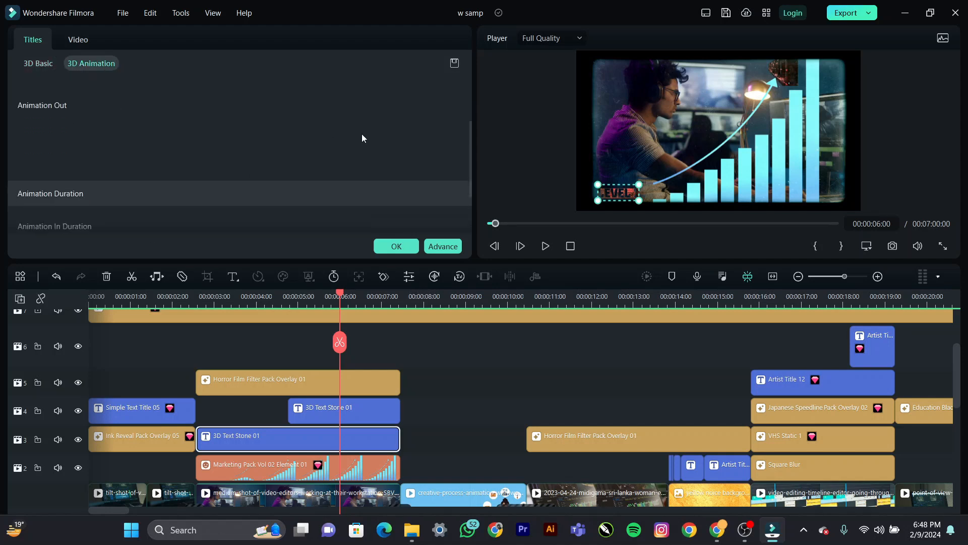
scroll(361, 134, "up", 3)
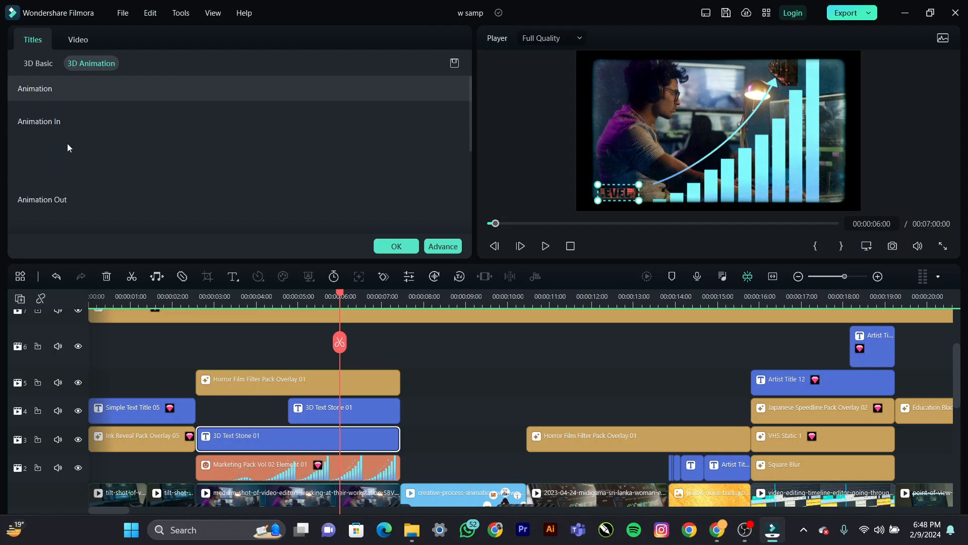
left_click(31, 63)
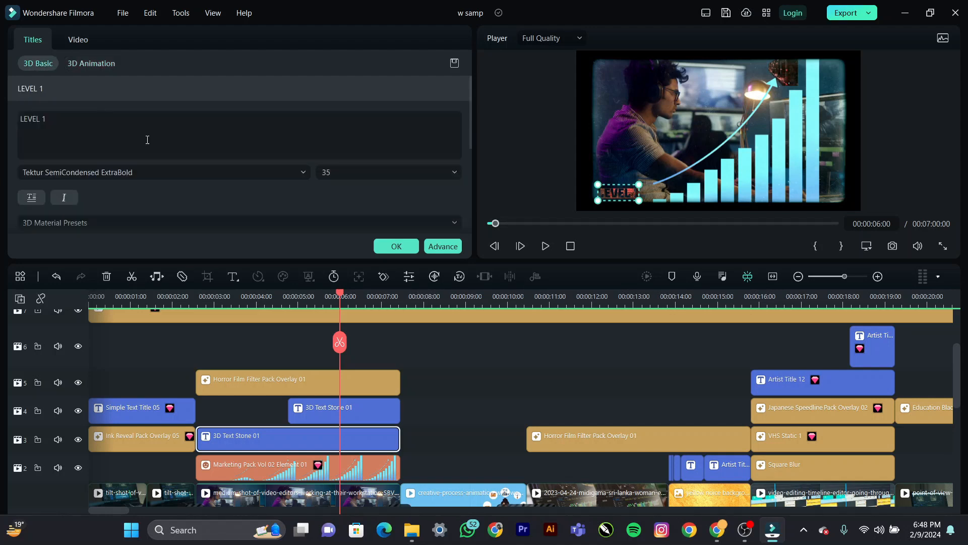
left_click(395, 246)
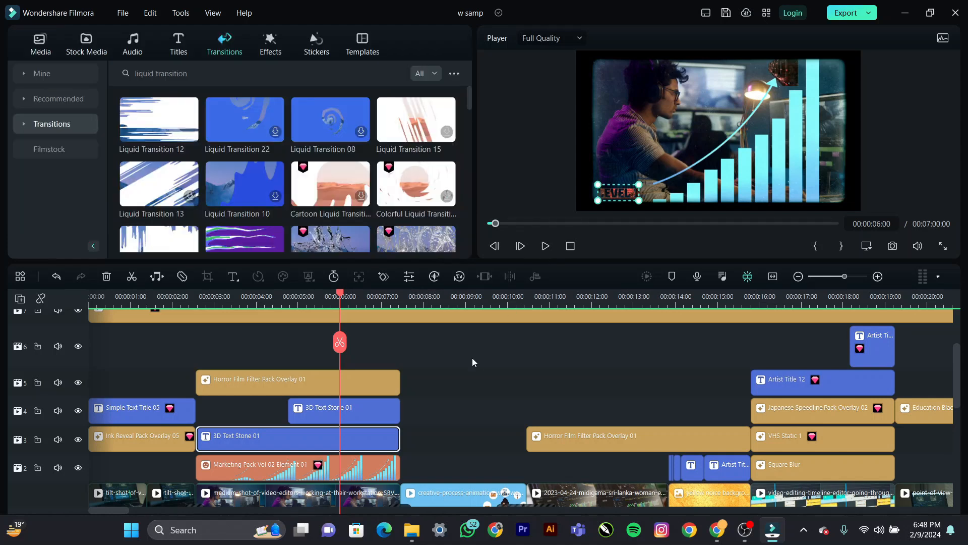
Step: Play the creative-process animation clip and scrub across its transition into the following clip, stopping at 00:00:10:02
left_click_drag(340, 294, 410, 315)
key("space")
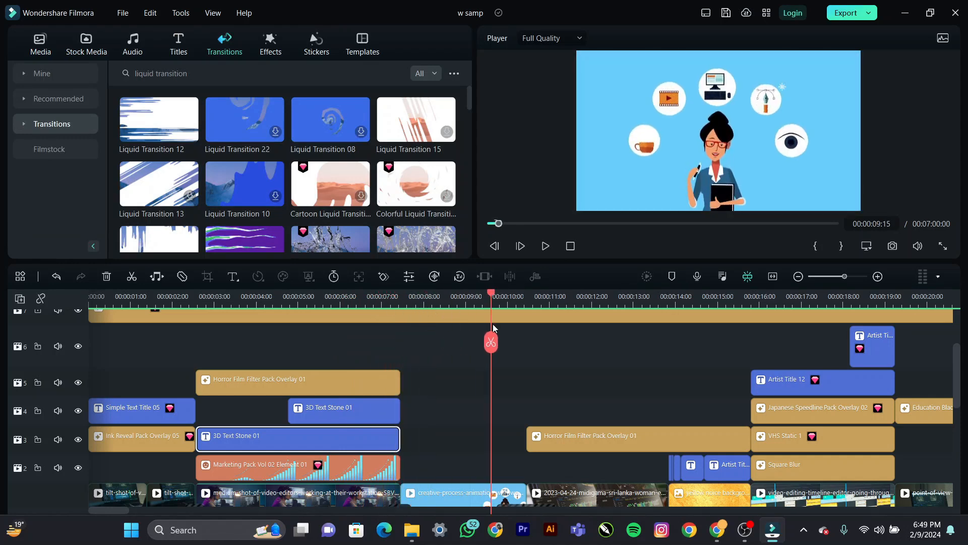
scroll(476, 424, "down", 3)
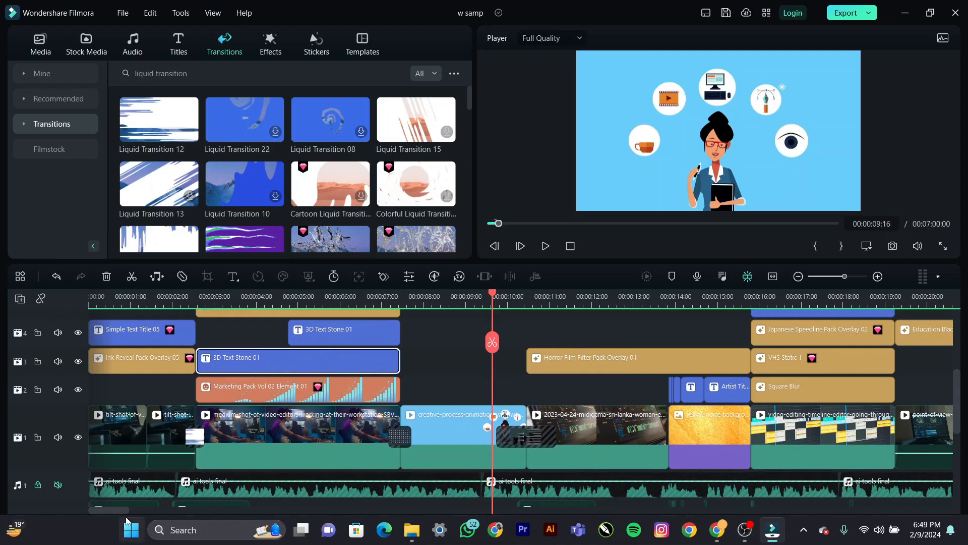
mouse_move(123, 509)
left_mouse_down()
mouse_move(145, 509)
mouse_move(120, 510)
left_mouse_up()
mouse_move(213, 295)
left_click_drag(212, 295, 253, 298)
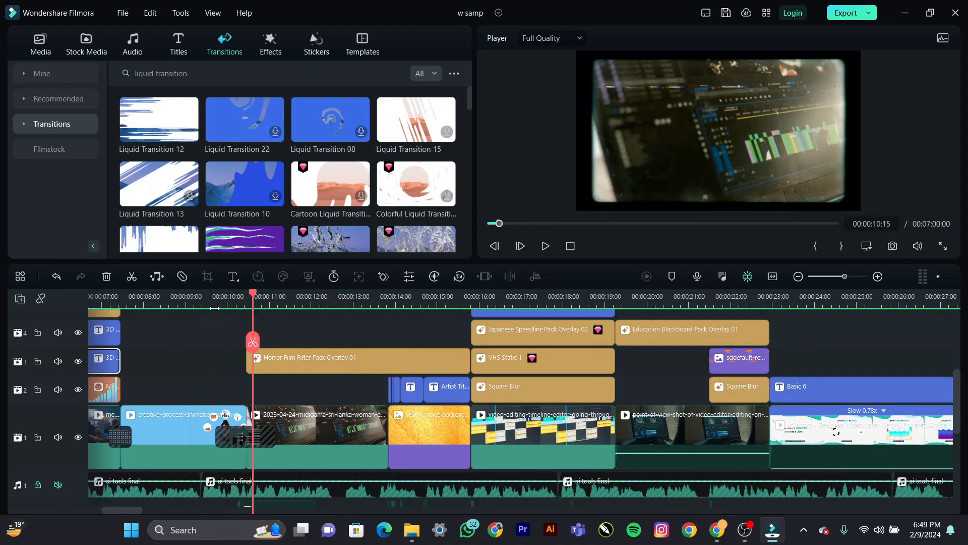
left_click(231, 302)
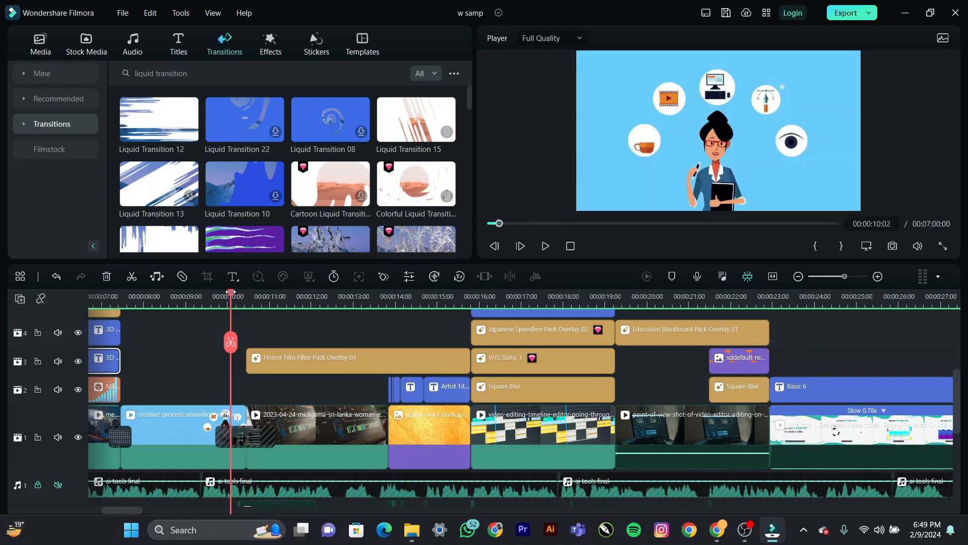
Step: Inspect the duration and mode settings of the transition after the creative-process animation clip while rechecking its start at 00:00:10:01
double_click(238, 437)
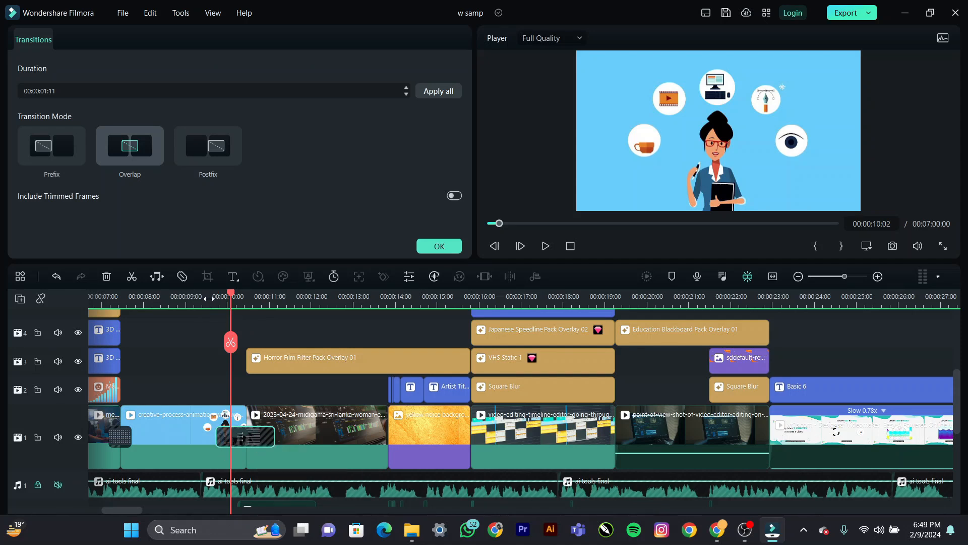
left_click(209, 301)
left_click(218, 301)
left_click(229, 303)
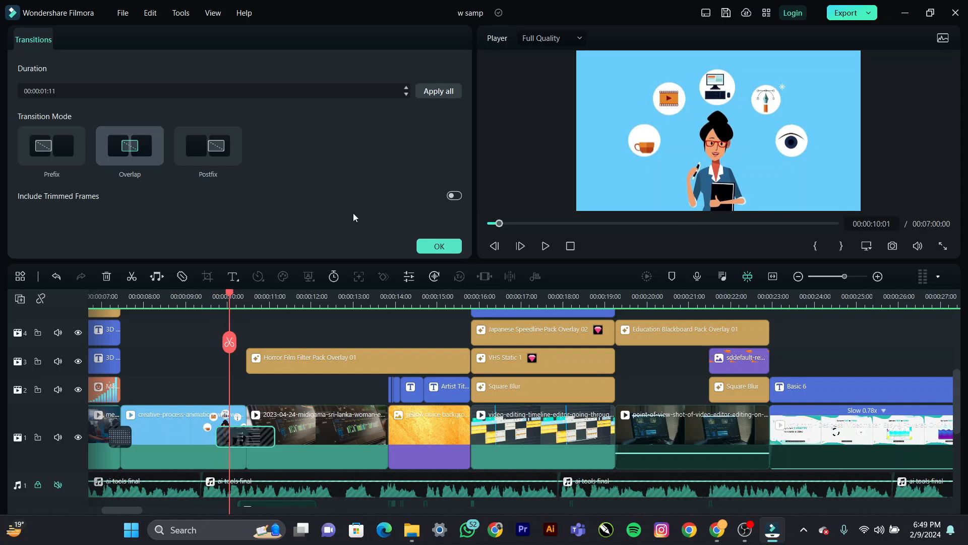
left_click(439, 246)
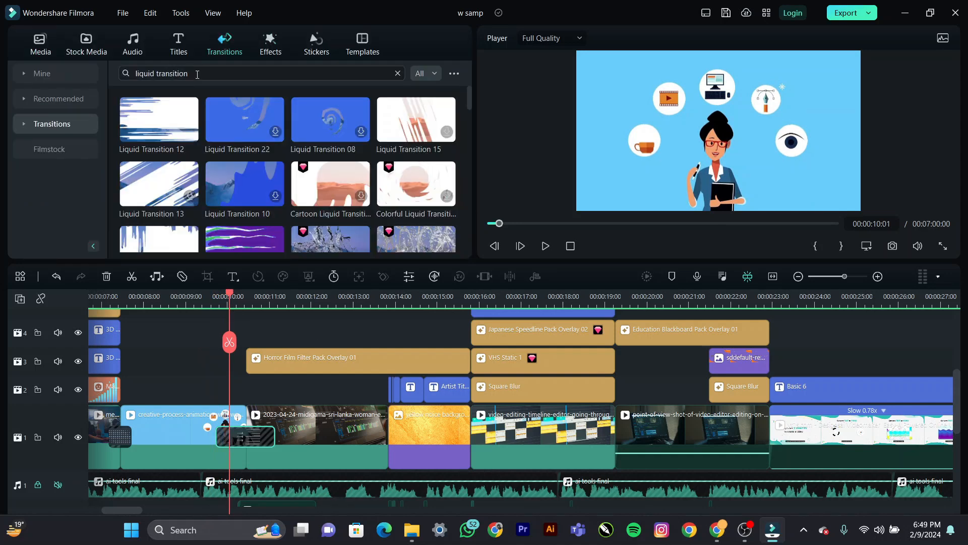
Step: Clear the "liquid transition" search and browse the Basic, Zoom and Popular transition categories
left_click(398, 73)
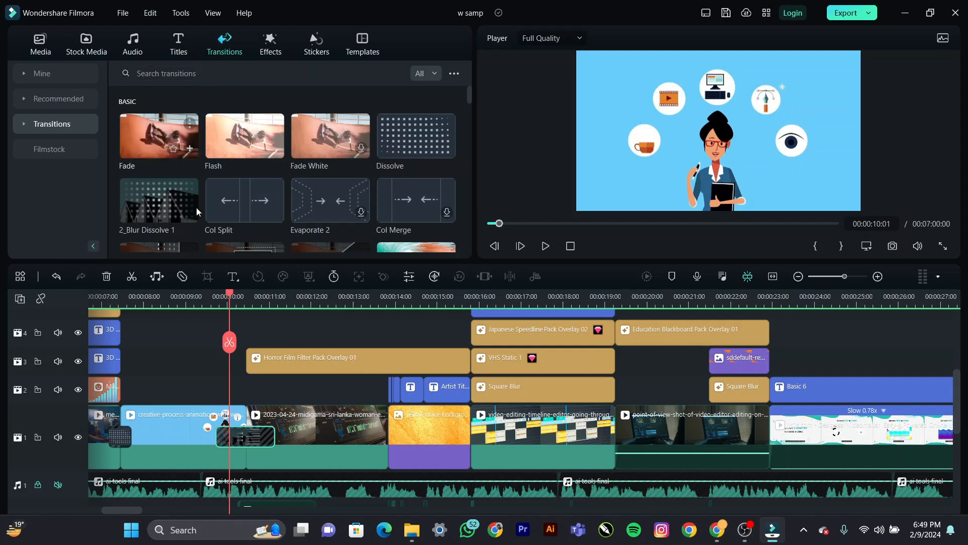
scroll(365, 189, "down", 10)
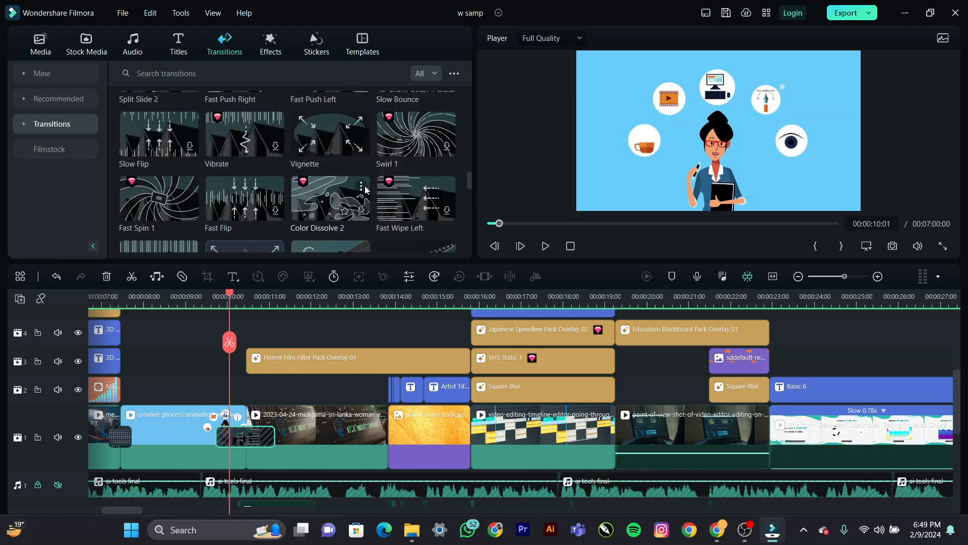
scroll(365, 190, "down", 10)
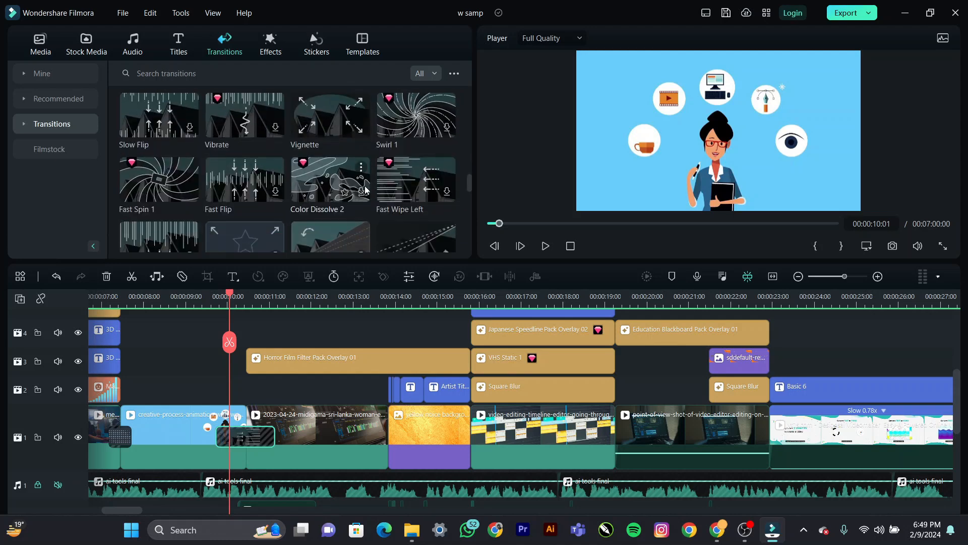
scroll(364, 190, "down", 10)
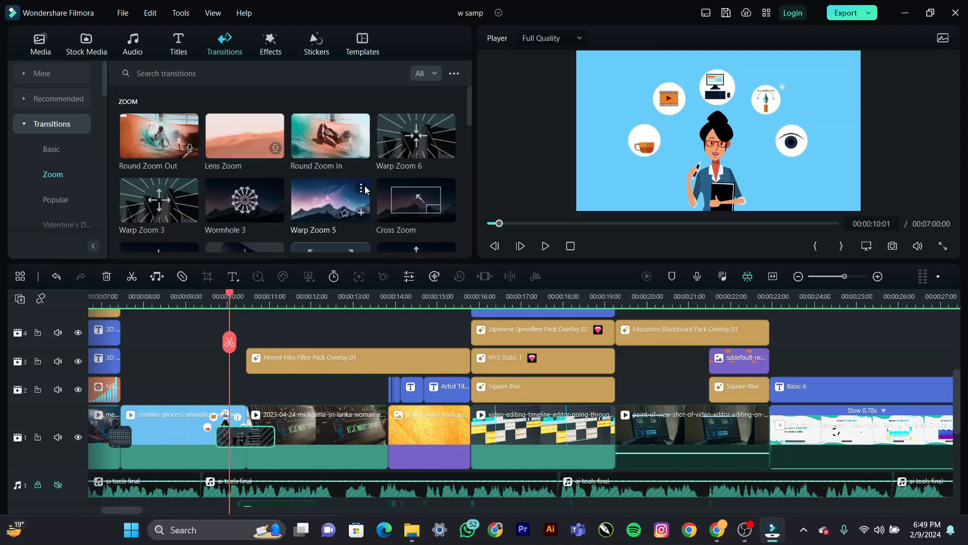
scroll(366, 189, "down", 3)
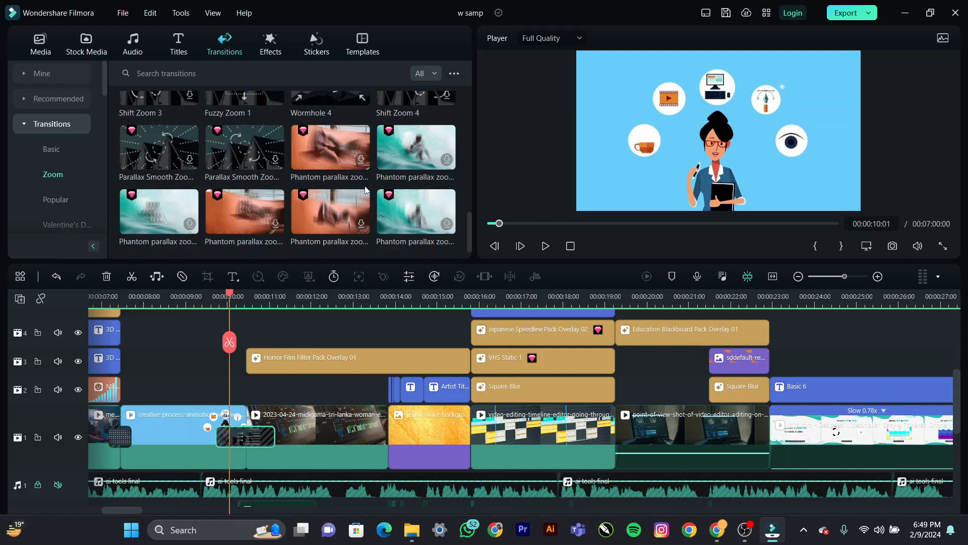
scroll(365, 189, "down", 5)
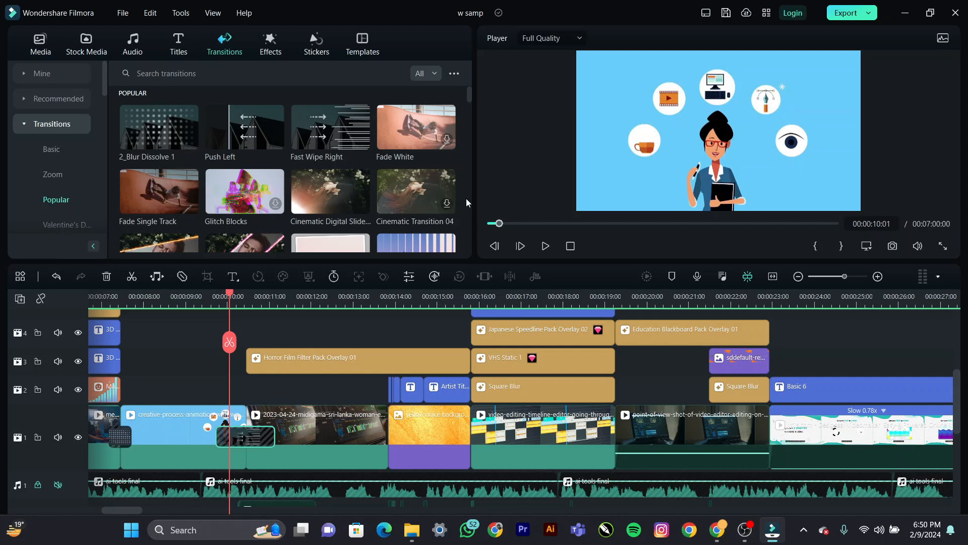
Step: Examine the Horror Film Filter Pack Overlay 01 over the woman-edits-video clip at 00:00:12:03, and undo the last change
left_click_drag(230, 293, 317, 298)
left_click(338, 368)
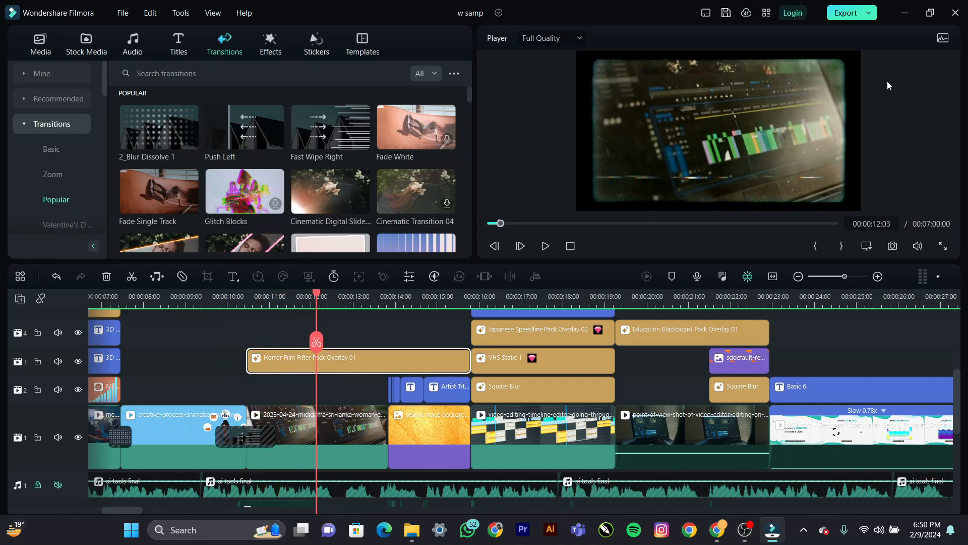
left_click(325, 432)
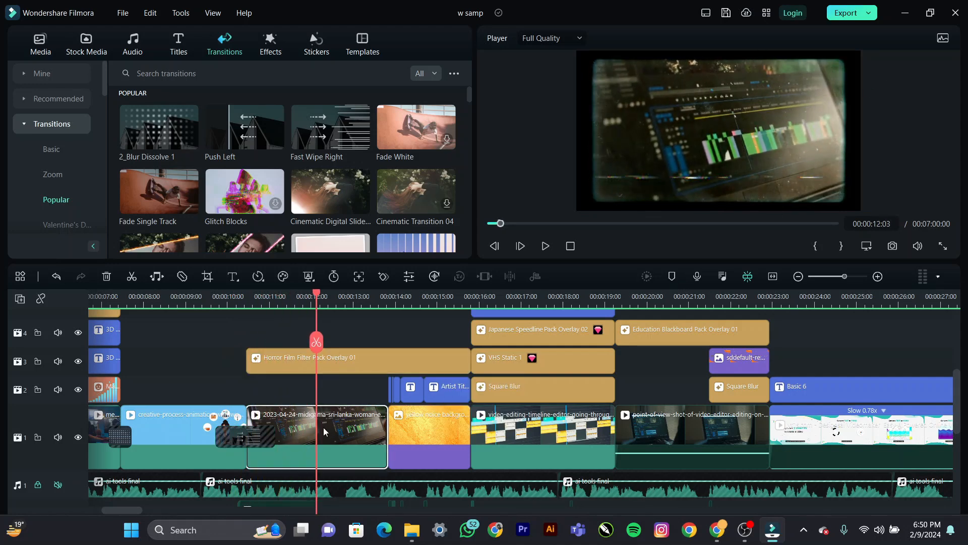
left_click(289, 372)
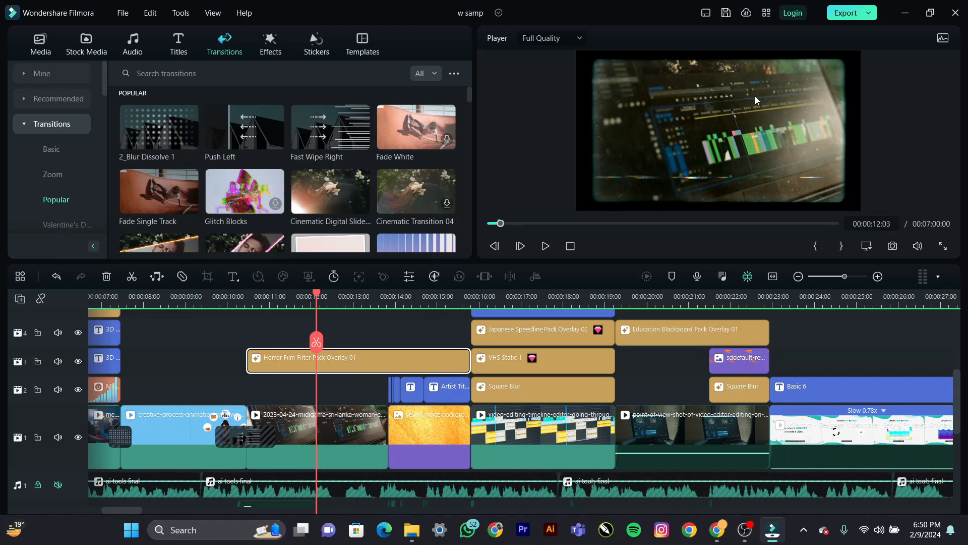
left_click(722, 120)
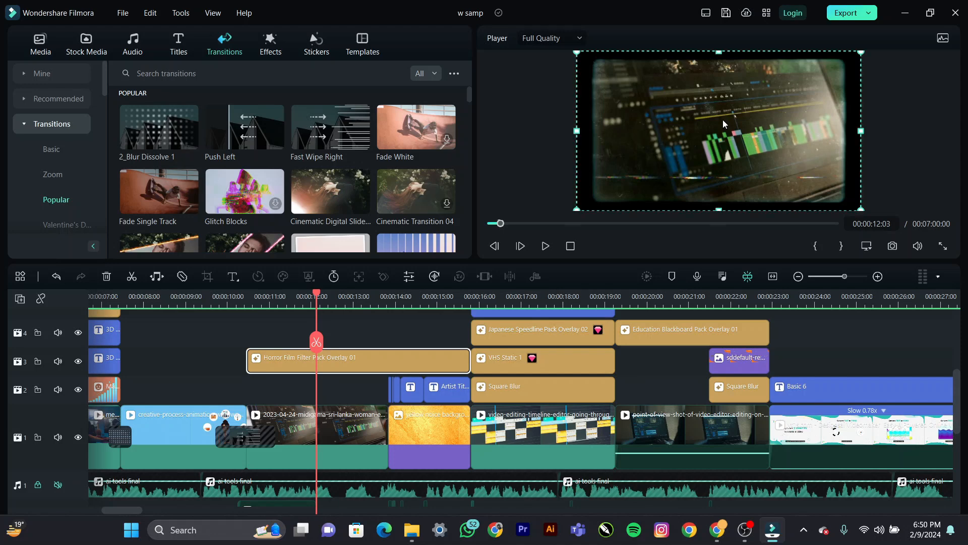
left_click(894, 170)
key("ctrl+z")
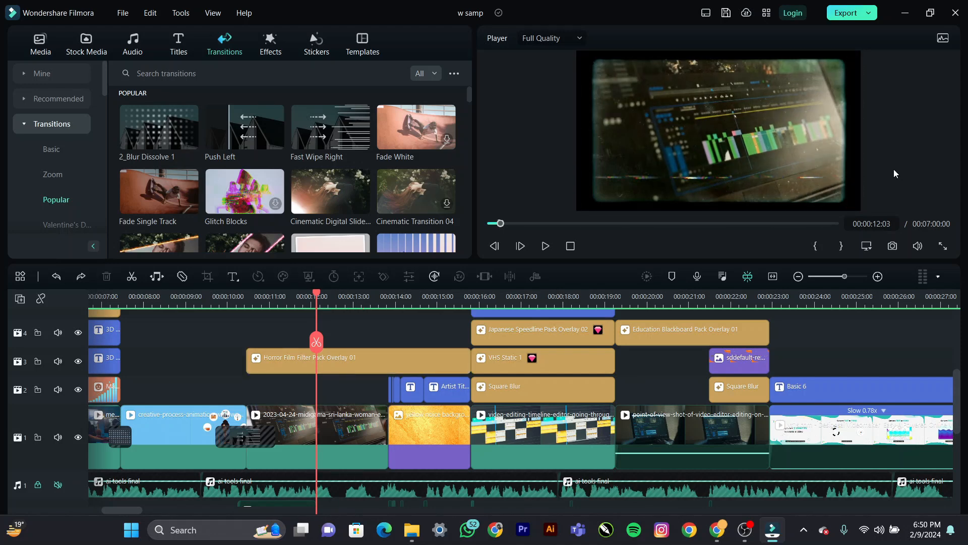
Step: Scrub the woman-edits-video clip beneath the horror film overlay, checking 00:00:13:00 and stopping at 00:00:12:08
left_click(348, 297)
key("Left")
key("Left")
key("Left")
left_click(354, 309)
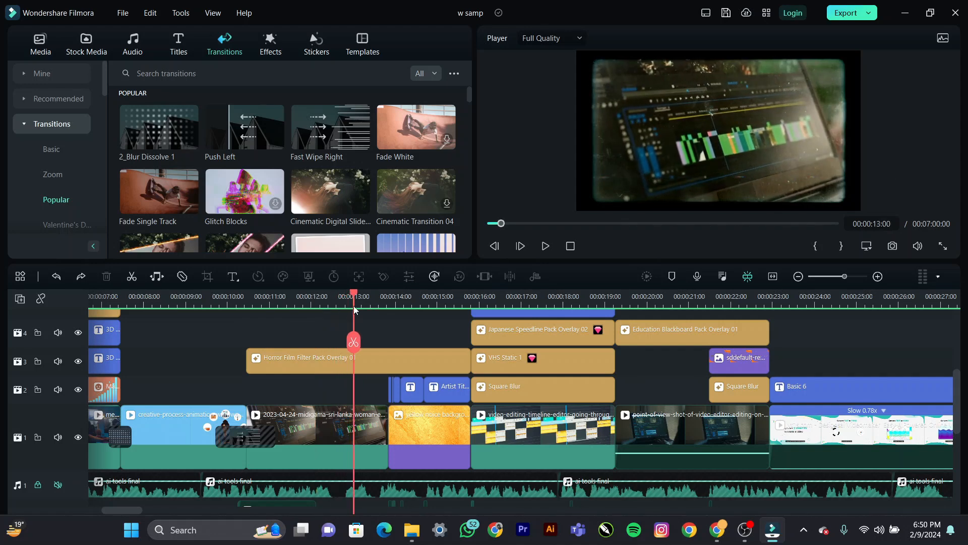
left_click(326, 303)
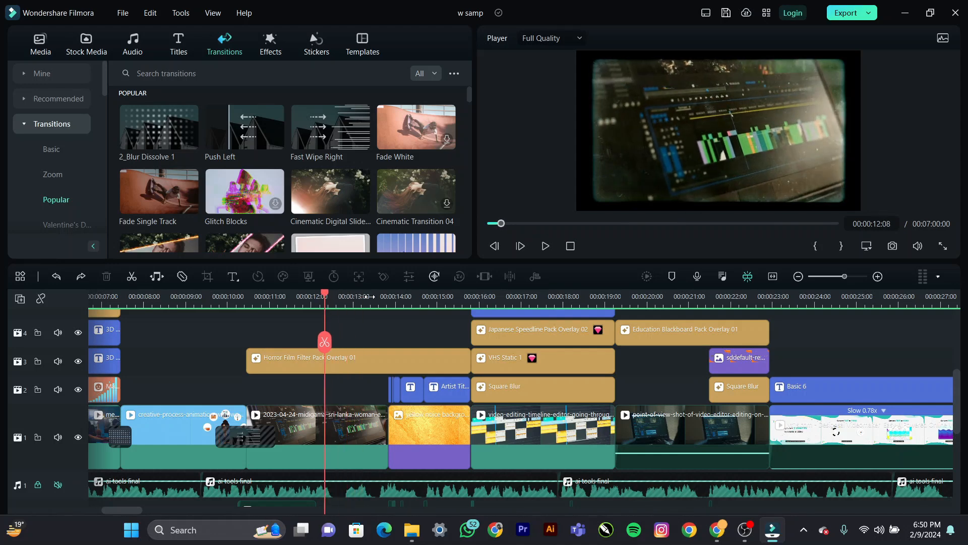
Step: Review the end of the woman-edits-video clip under the film overlay, checking 00:00:13:10 and stopping at 00:00:13:20
left_click_drag(370, 297, 439, 298)
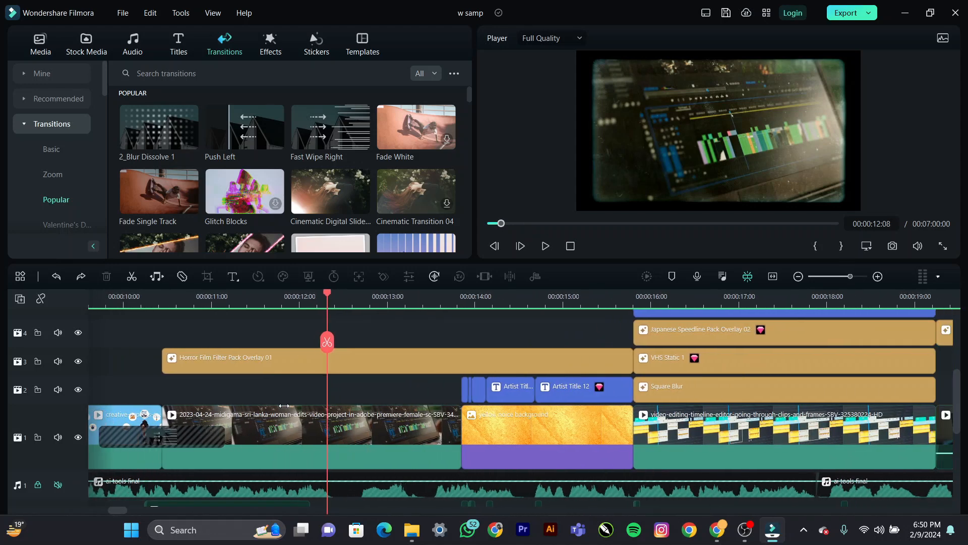
left_click_drag(120, 510, 124, 513)
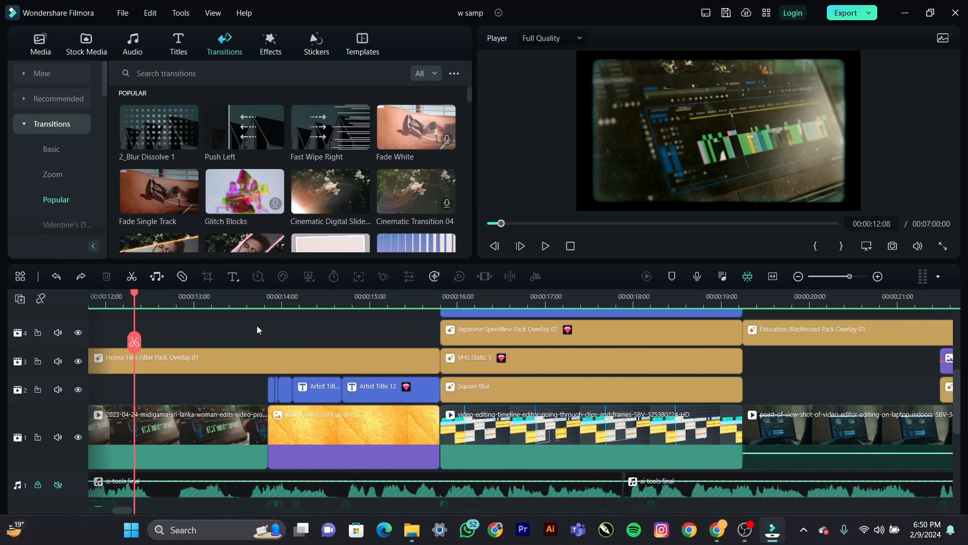
left_click(250, 304)
left_click_drag(252, 306, 229, 306)
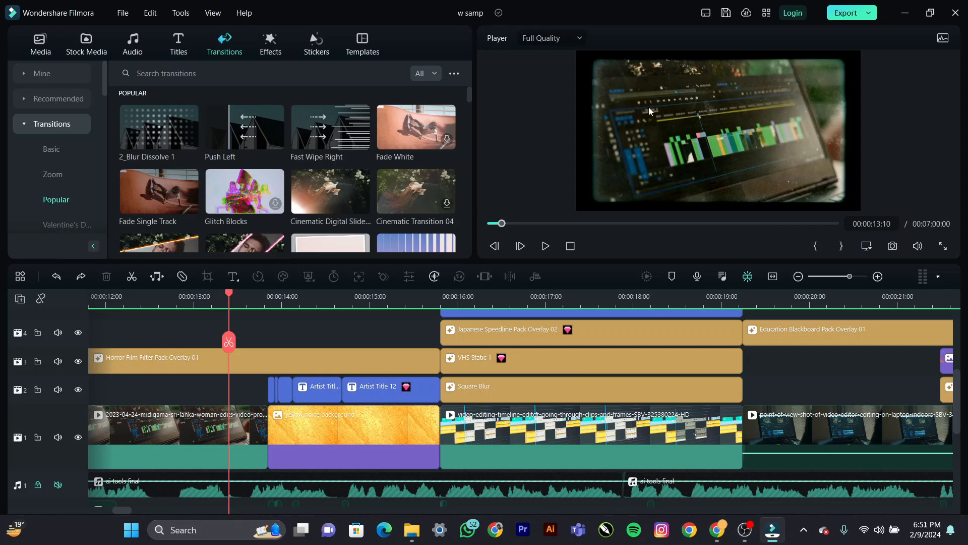
left_click_drag(252, 300, 266, 301)
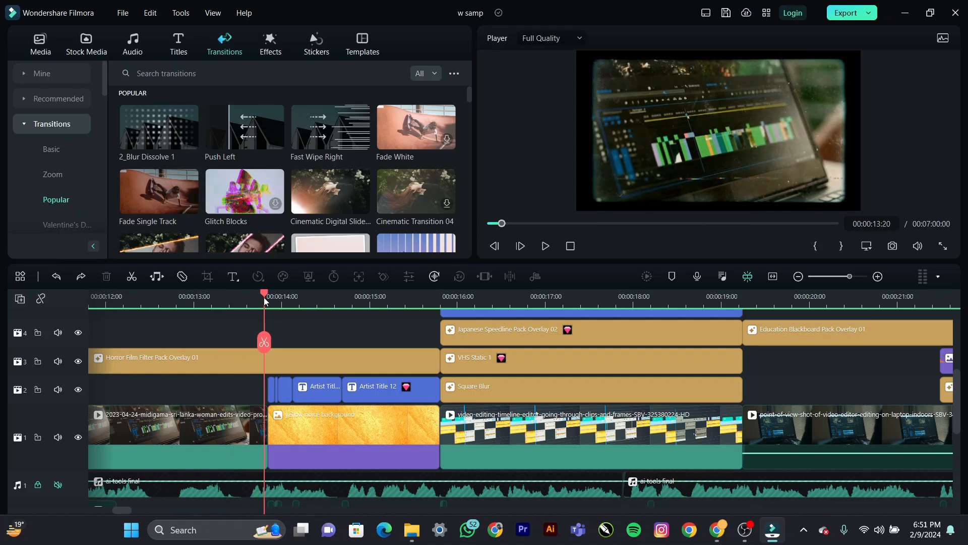
Step: Play the word-by-word titles over the gold background twice, pausing on LUCK at 00:00:14:10 and on IN TODAY'S VIDEO at 00:00:15:06
key("space")
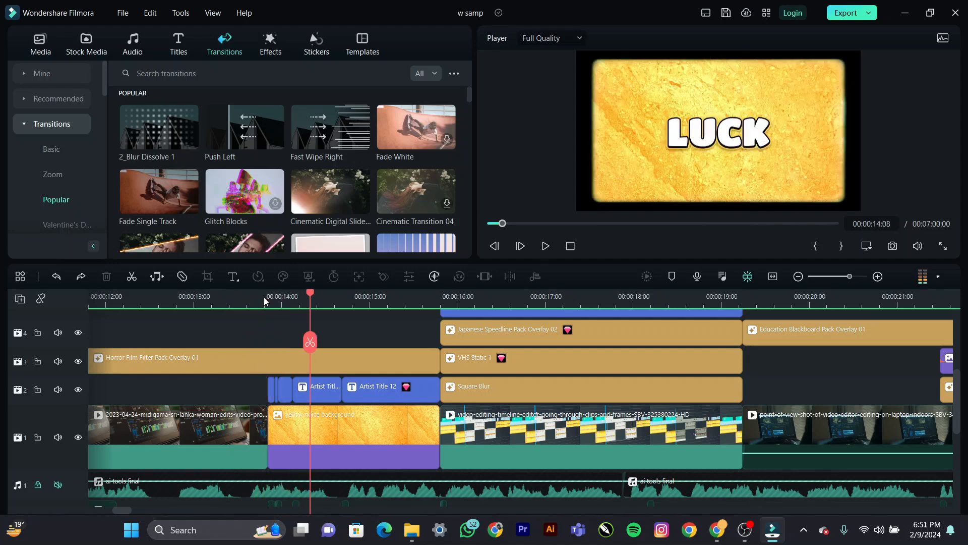
key("space")
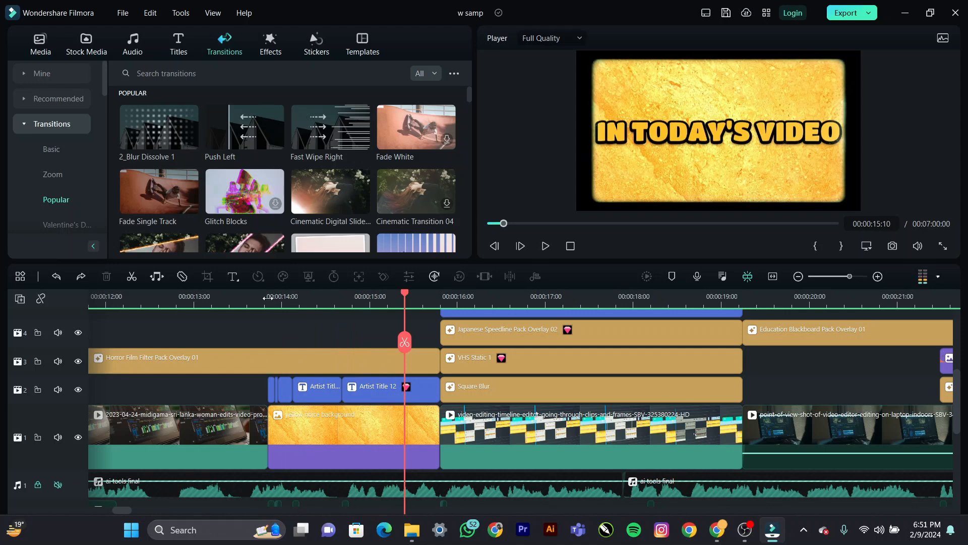
left_click(262, 302)
key("space")
key("space")
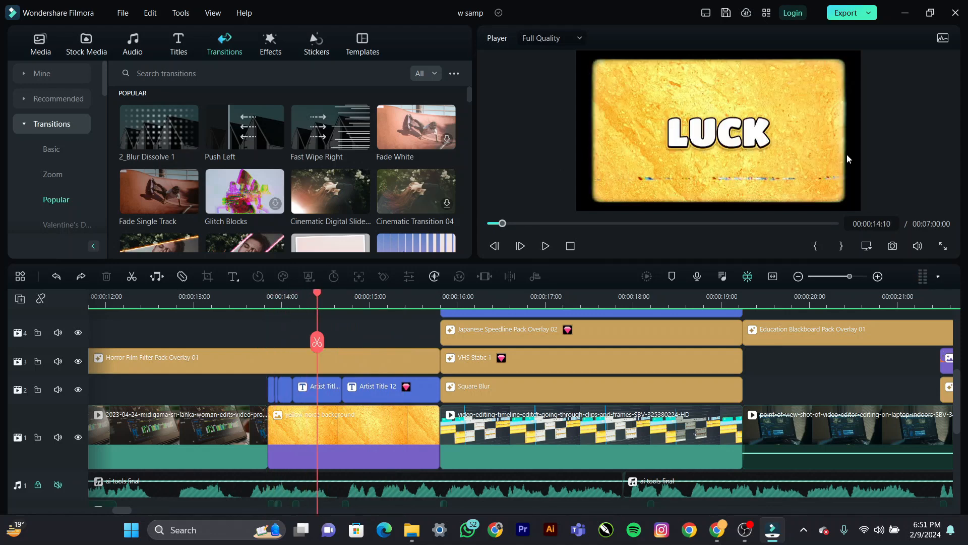
key("space")
key("space")
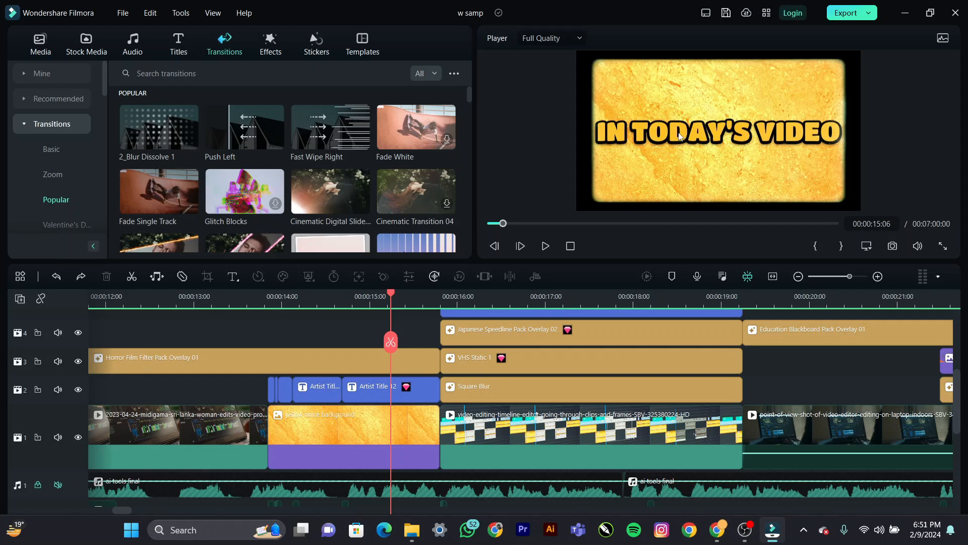
Step: Try a blue first outline on the IN TODAY'S VIDEO title in Advanced Text Edit, and undo the colour change
double_click(380, 393)
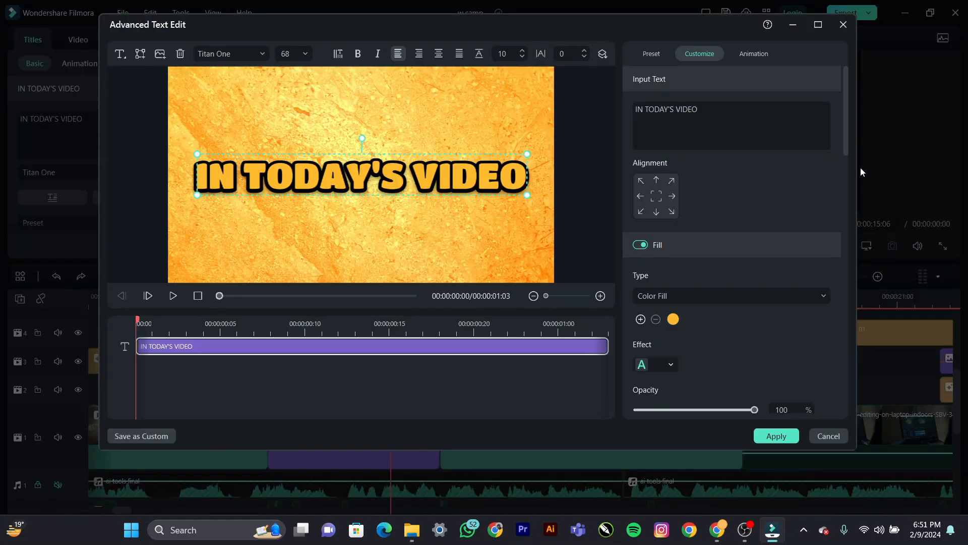
left_click_drag(843, 145, 845, 164)
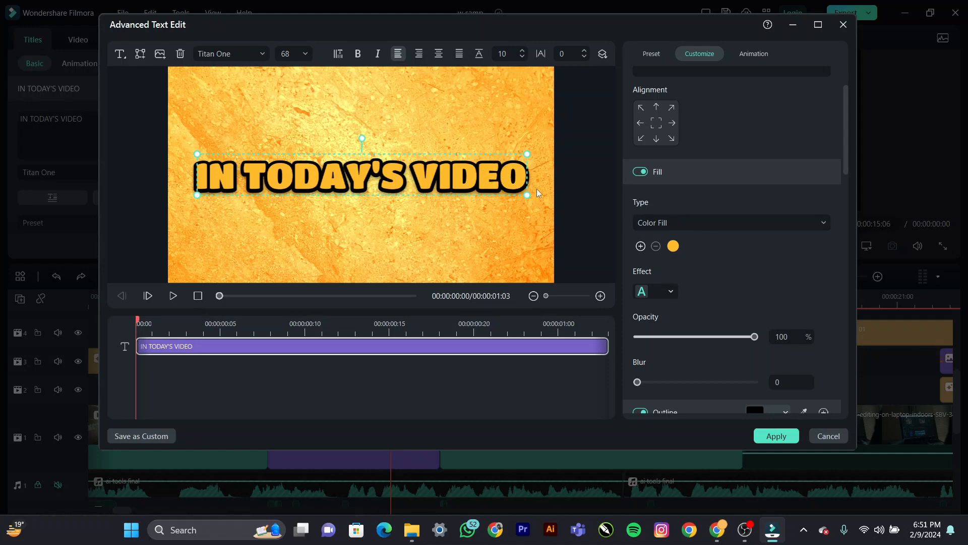
left_click_drag(846, 165, 851, 239)
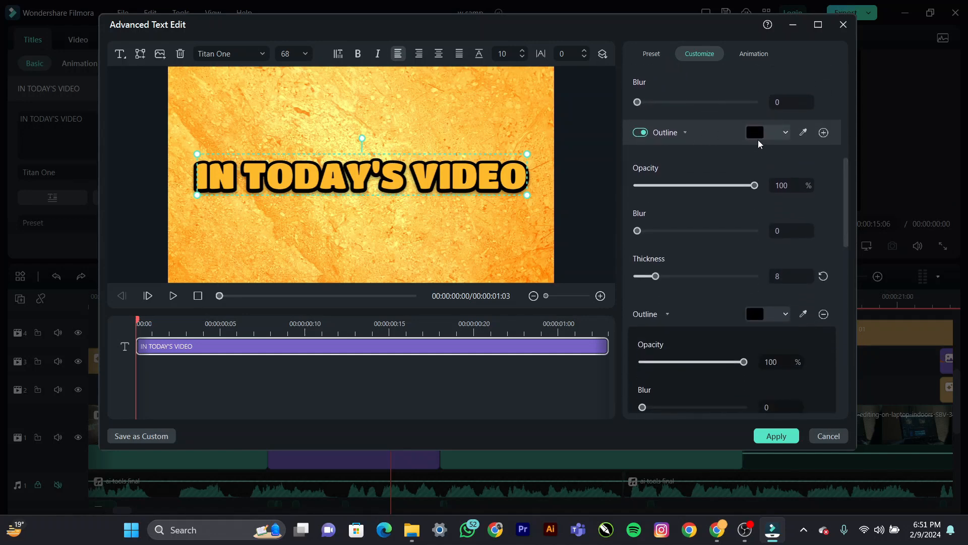
left_click(755, 133)
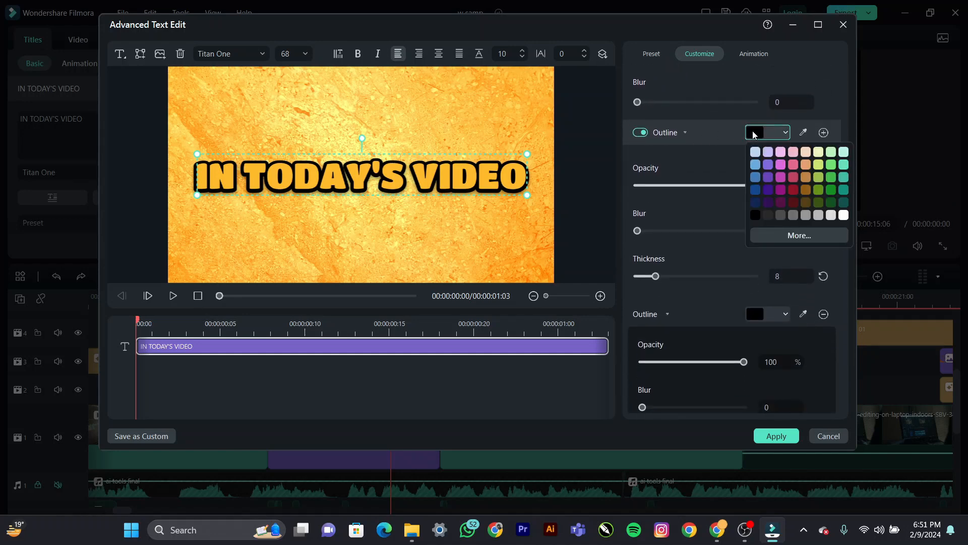
left_click(755, 177)
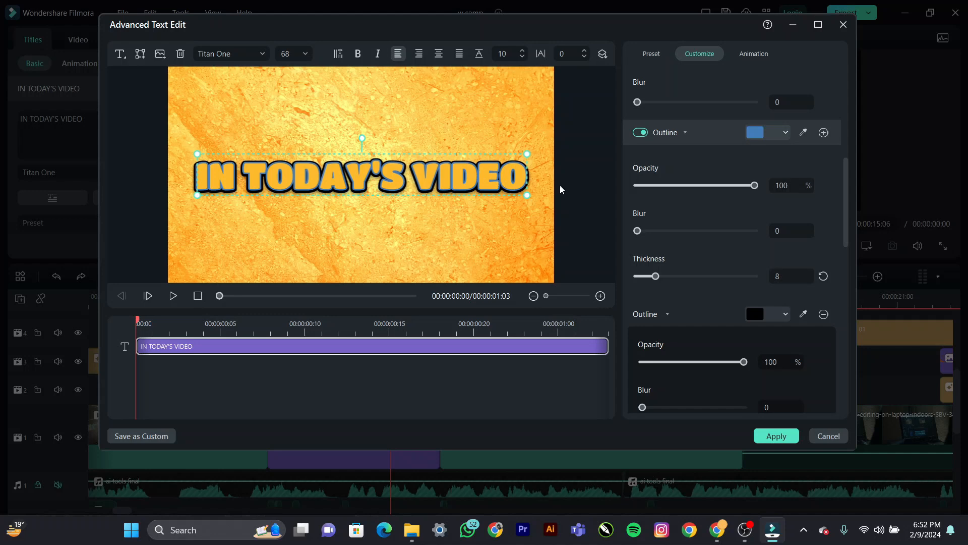
key("ctrl+z")
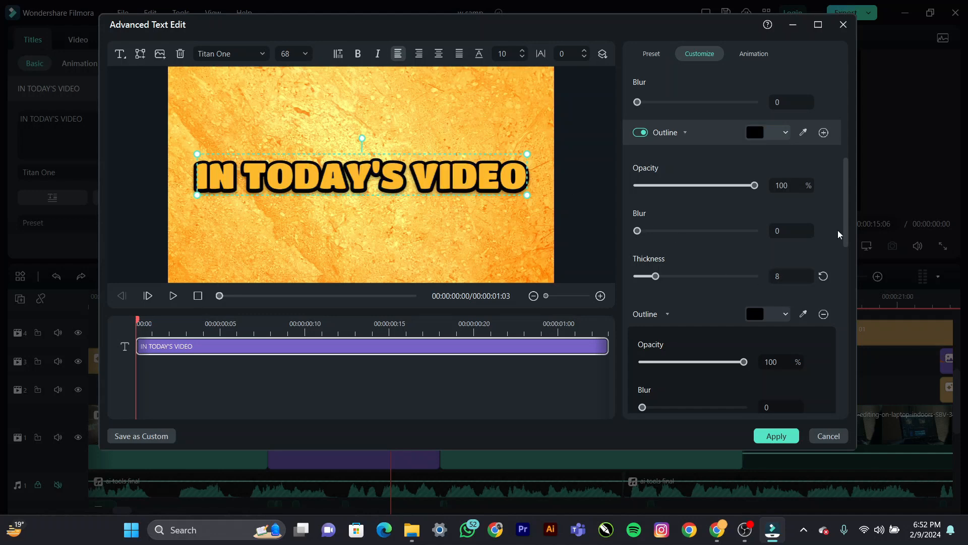
Step: Try a light blue second outline on the IN TODAY'S VIDEO title, and close the text editor without saving the changes
left_click_drag(848, 221, 847, 235)
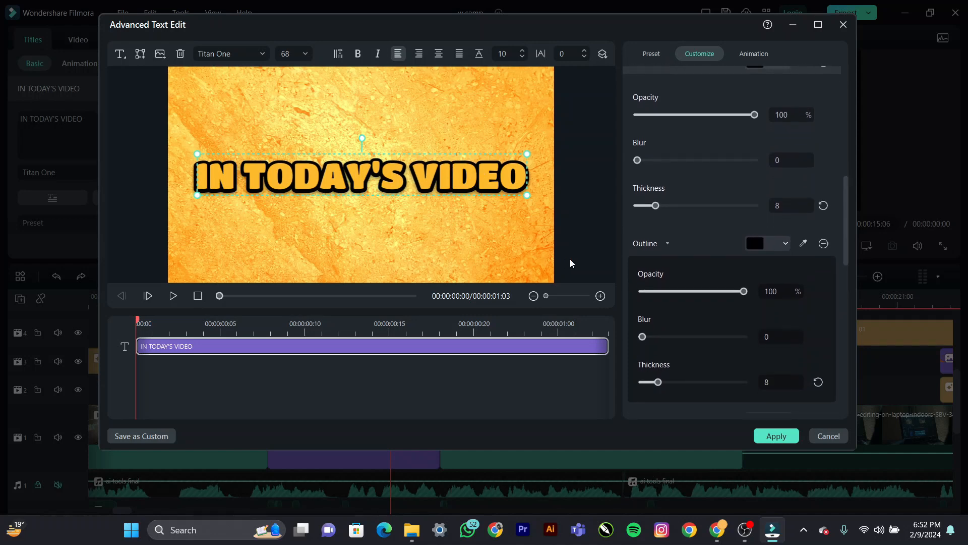
left_click(763, 245)
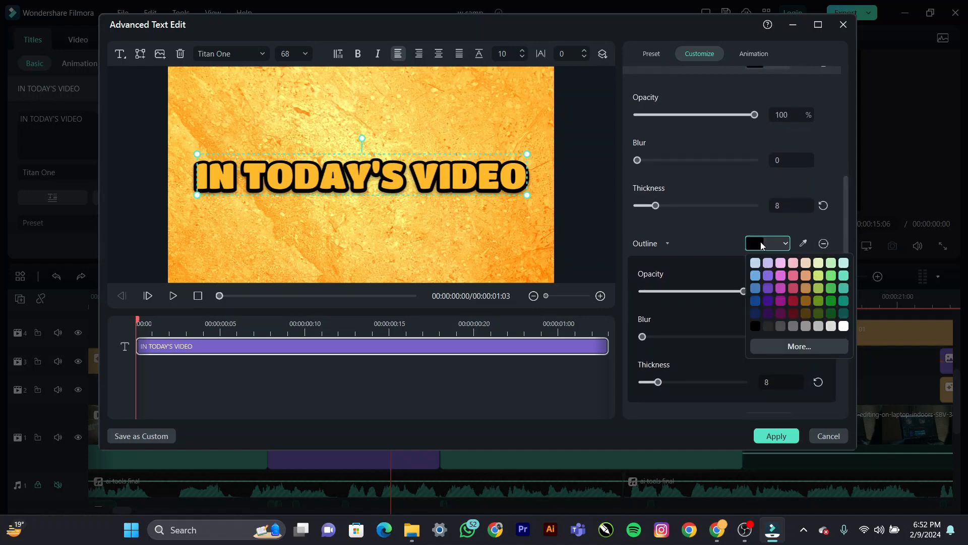
left_click(756, 278)
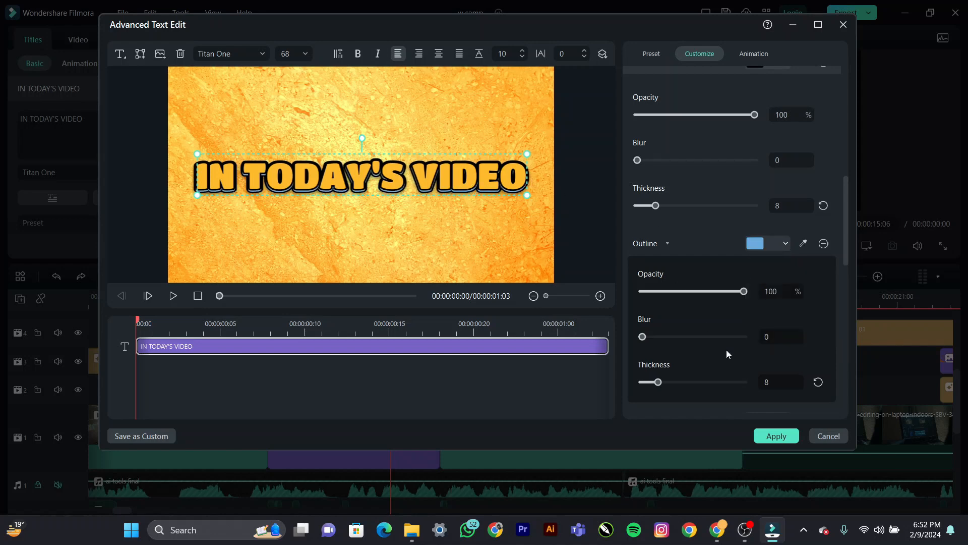
left_click_drag(843, 246, 729, 171)
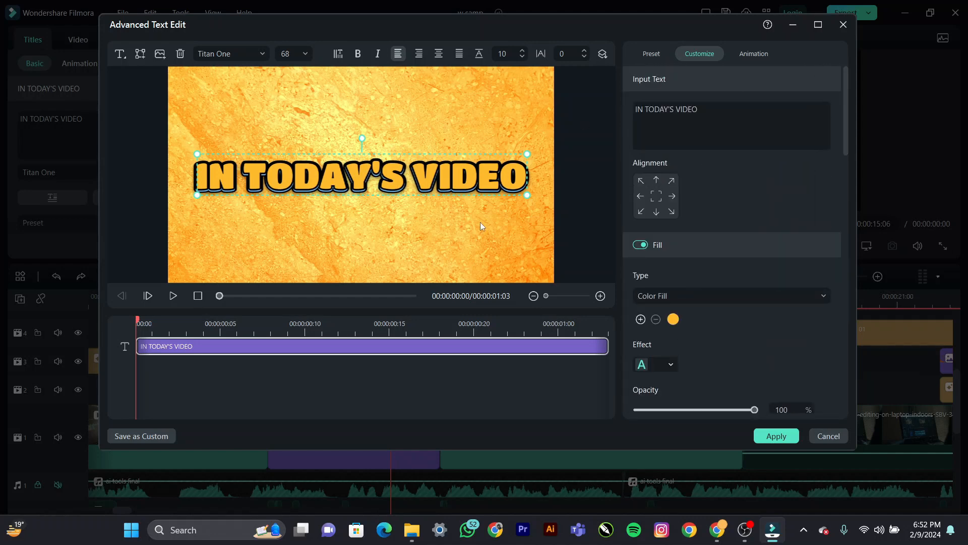
left_click(829, 437)
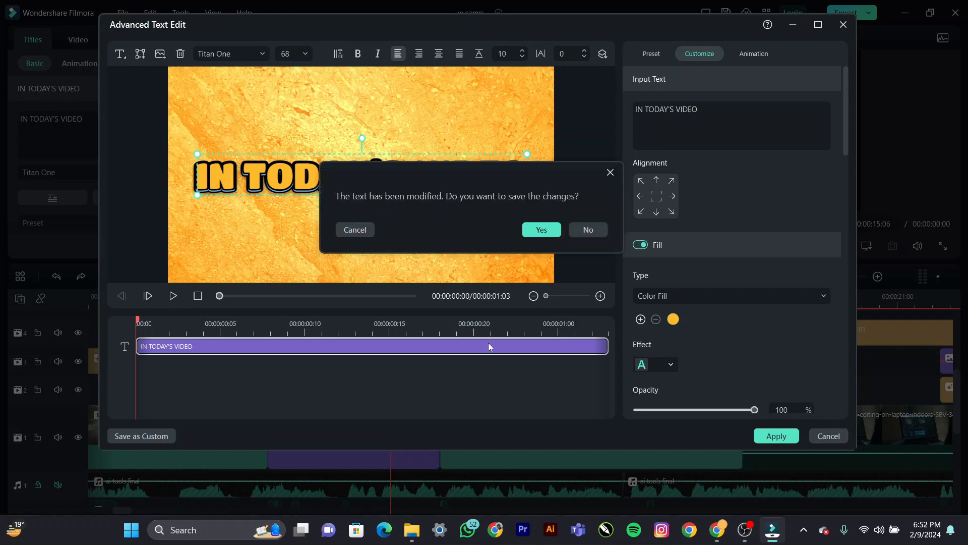
left_click(601, 228)
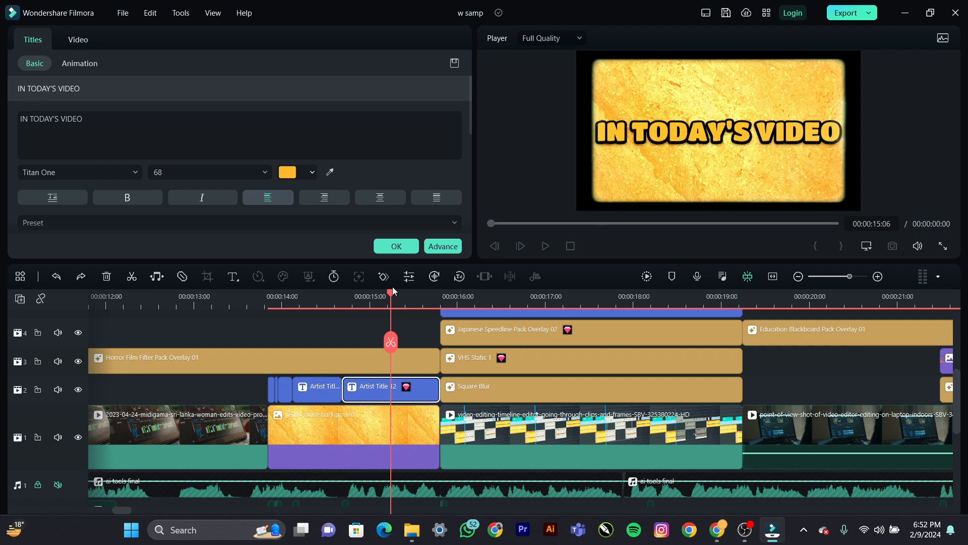
Step: Preview the BEST AI-POWERED TOOLS segment at 00:00:16:07 and inspect the Japanese Speedline Pack Overlay 02's opacity setting
left_click_drag(391, 296, 363, 304)
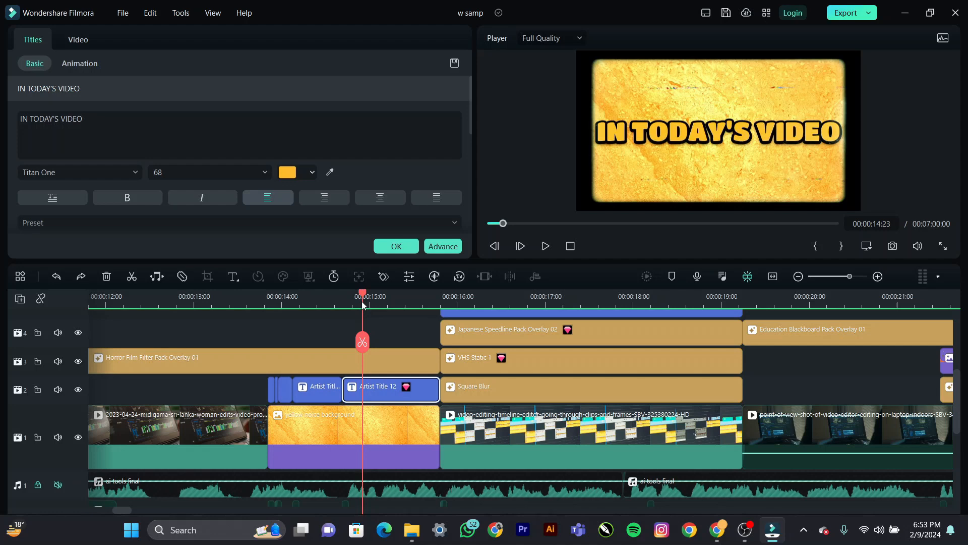
scroll(428, 349, "up", 2)
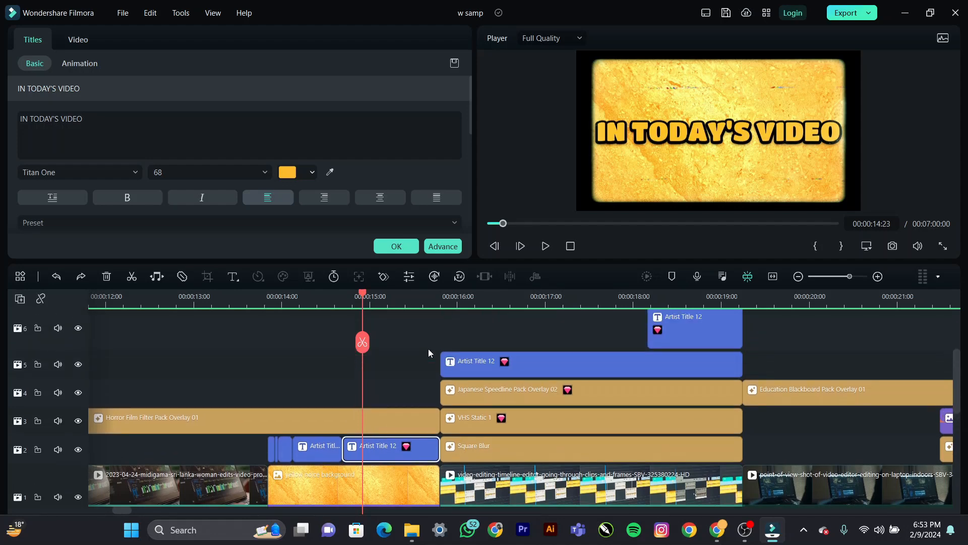
left_click_drag(423, 308, 482, 308)
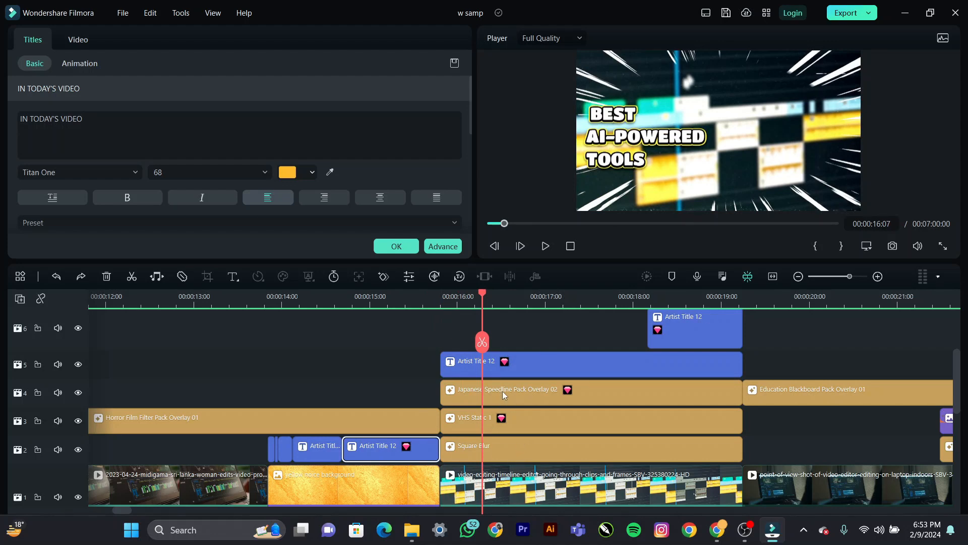
double_click(548, 391)
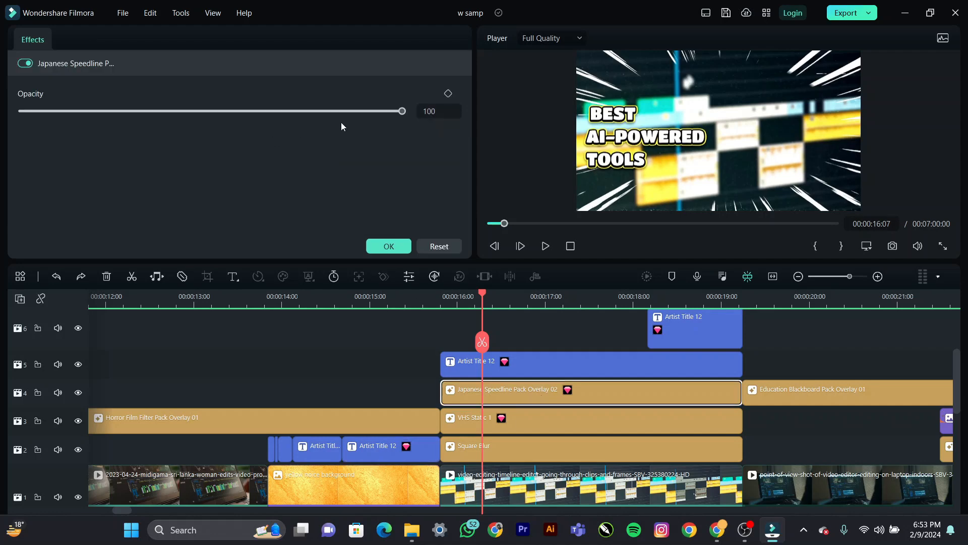
left_click(387, 244)
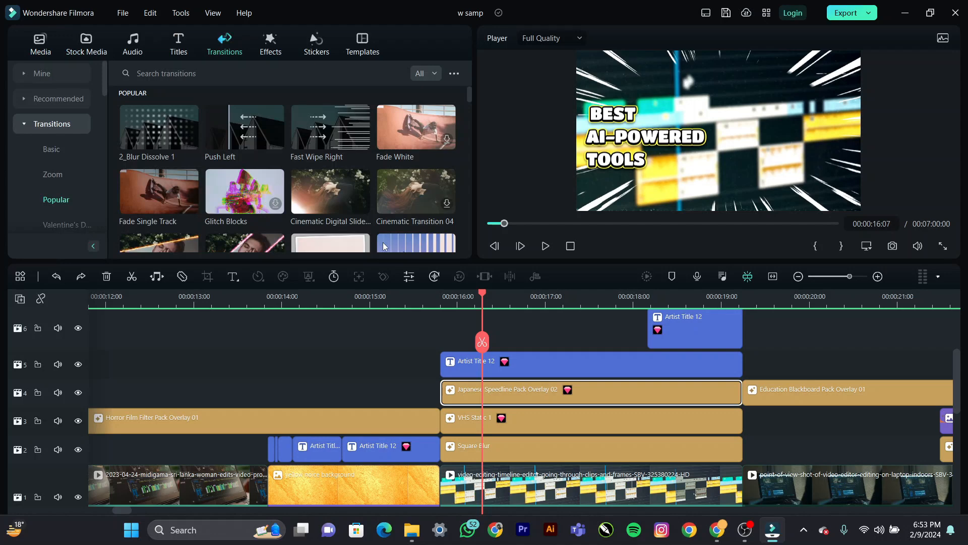
Step: Try opacity values of 75 and 14 on the Japanese Speedline Pack Overlay 02, and restore it to 100
double_click(477, 393)
left_click_drag(402, 116, 307, 111)
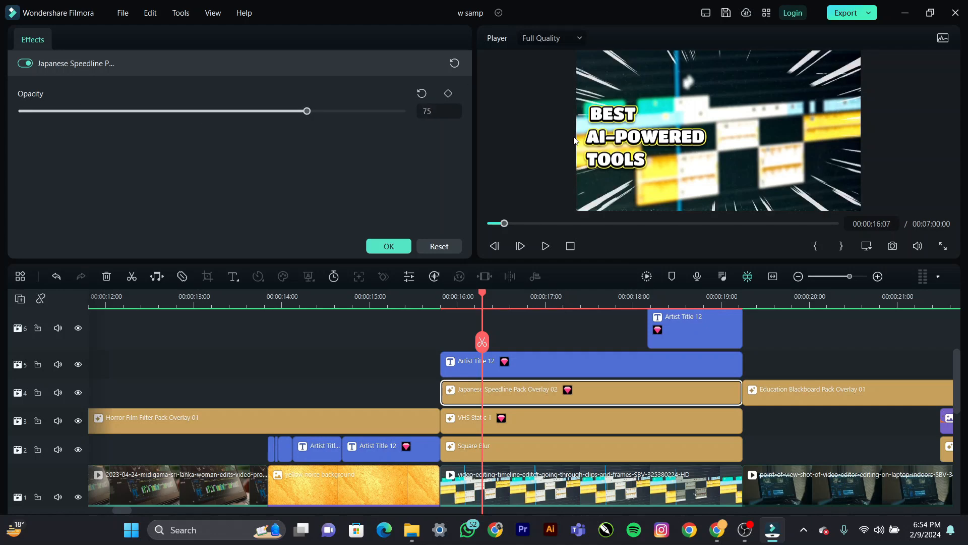
left_click(183, 112)
left_click(75, 111)
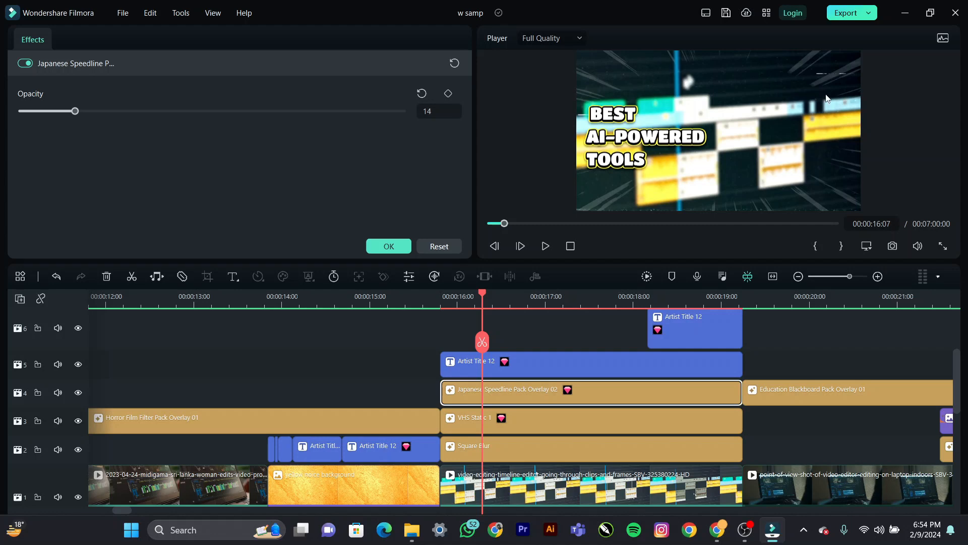
left_click_drag(76, 111, 481, 119)
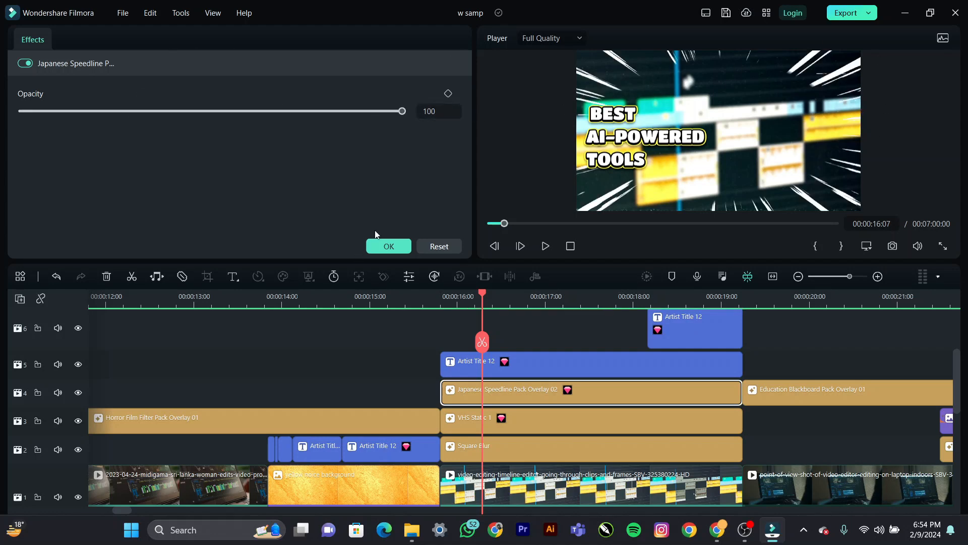
Step: Close the overlay settings and view the BEST AI-POWERED TOOLS frames at 00:00:16:07 and 00:00:18:11 in full screen
left_click(396, 247)
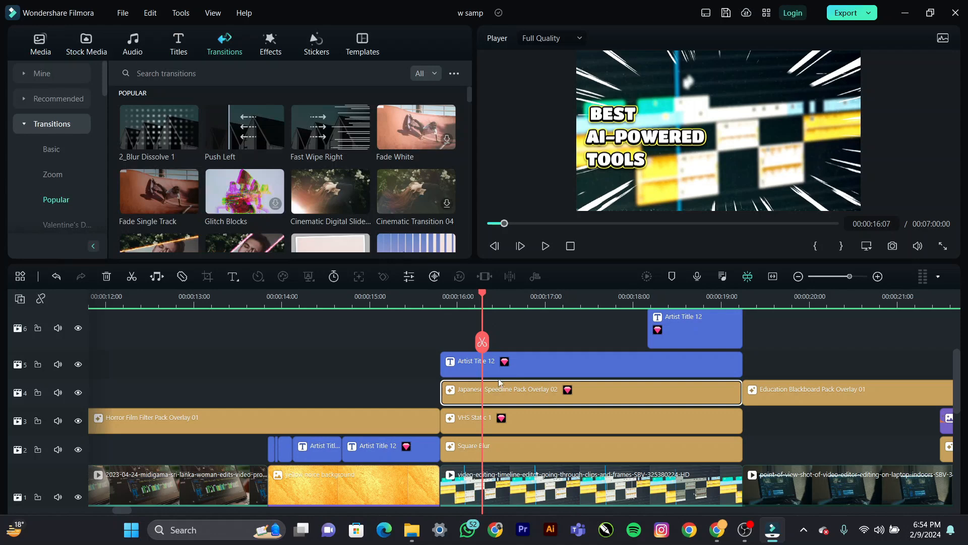
left_click(480, 370)
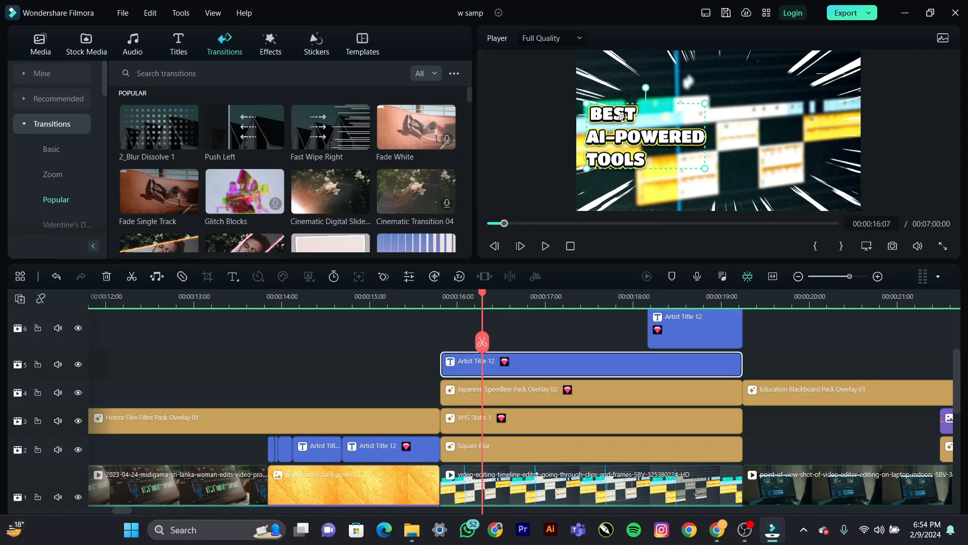
left_click(943, 246)
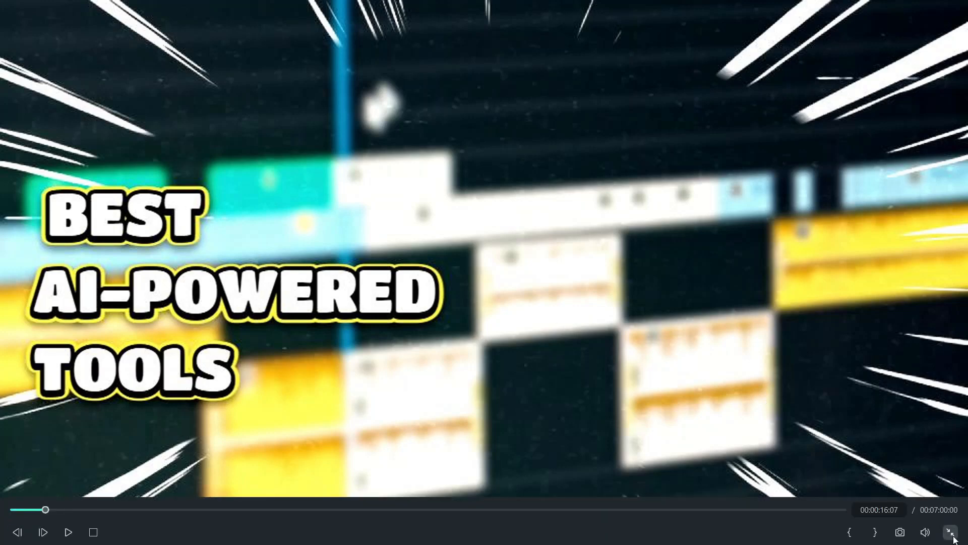
left_click(954, 531)
left_click_drag(639, 294, 672, 293)
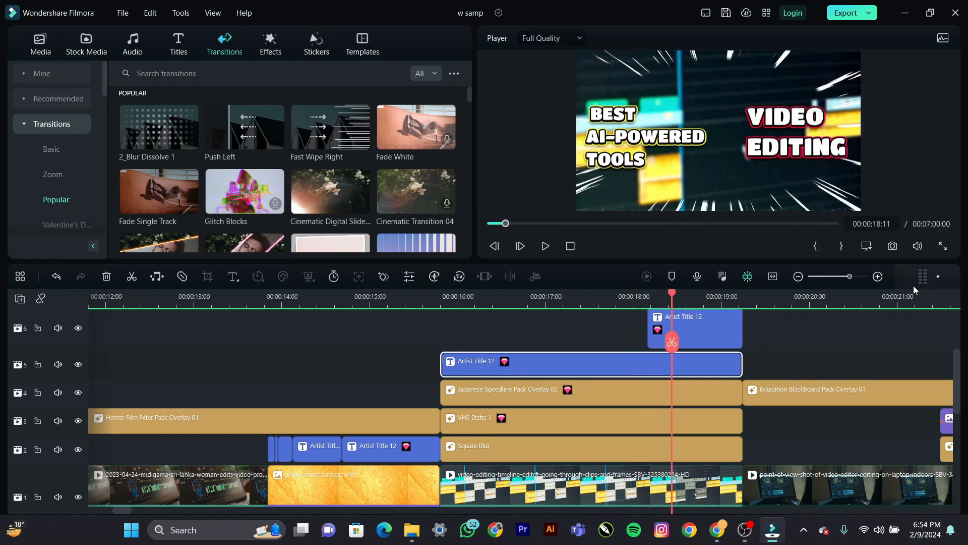
left_click(943, 246)
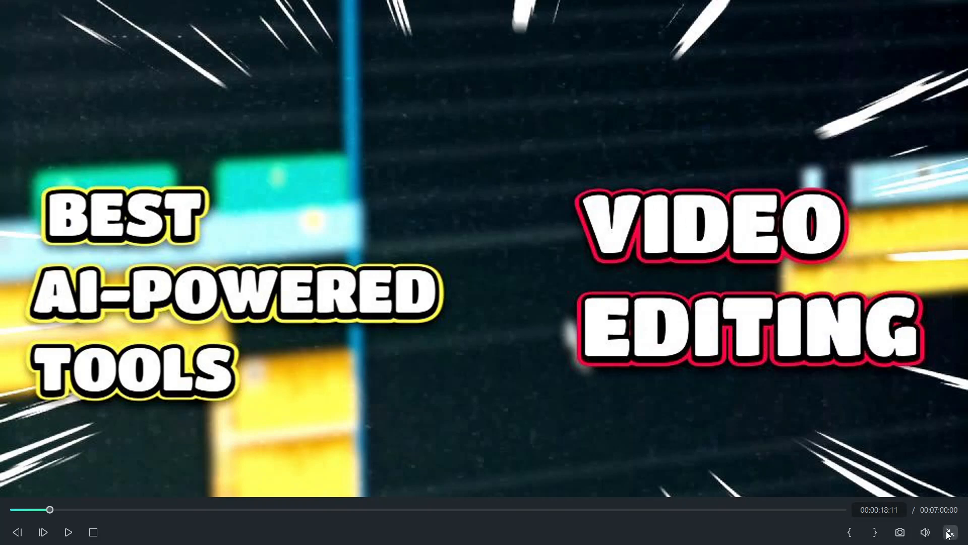
key("Escape")
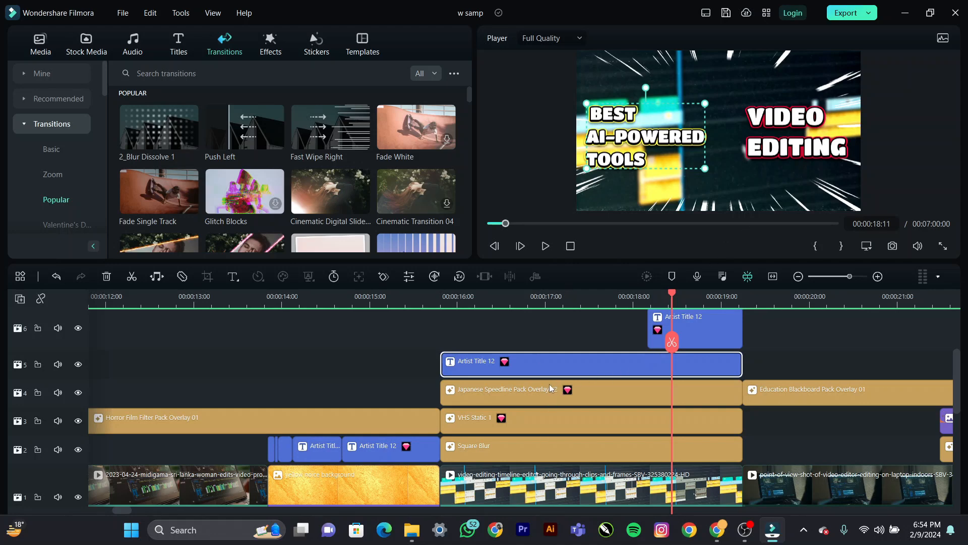
Step: Select the VHS Static 1 effect and play its segment from 00:00:16:02 to 00:00:16:21
left_click(508, 419)
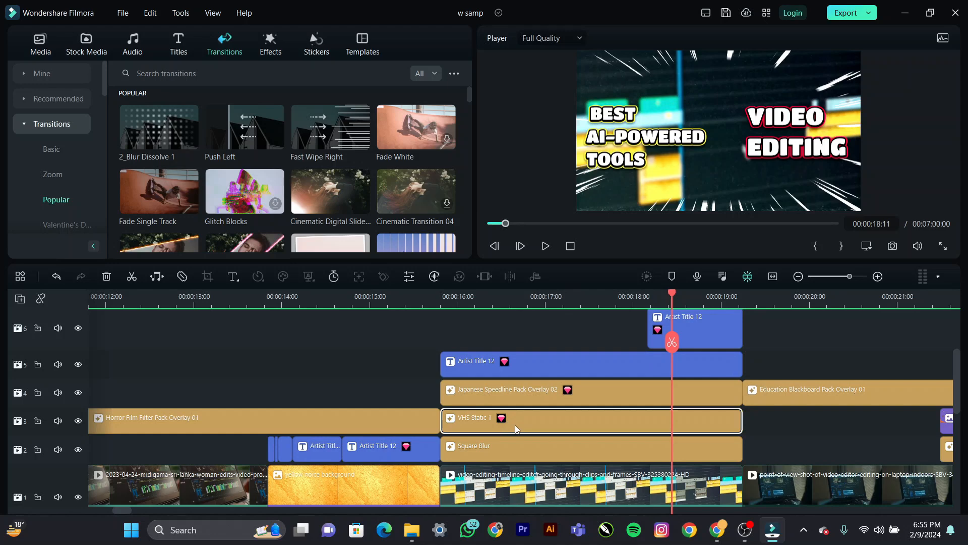
left_click(464, 297)
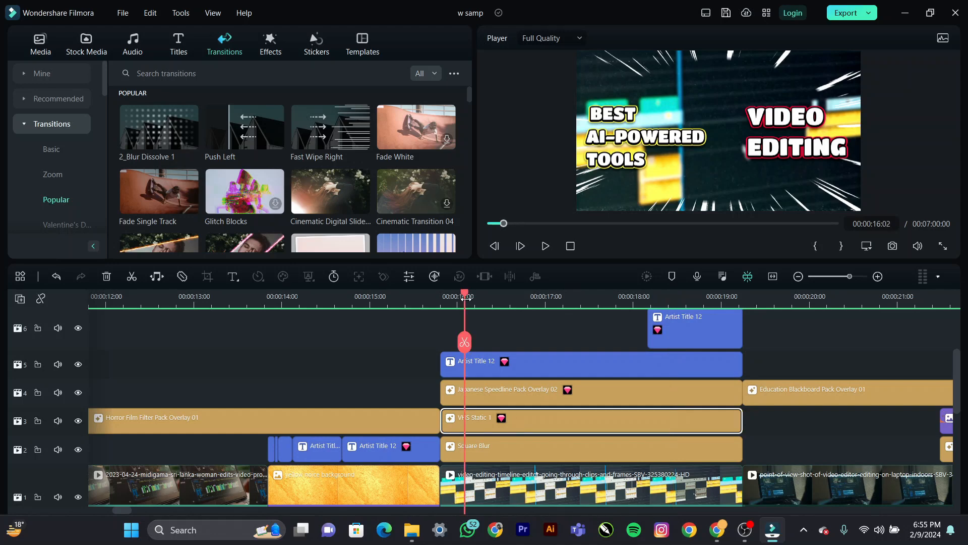
key("space")
key("space")
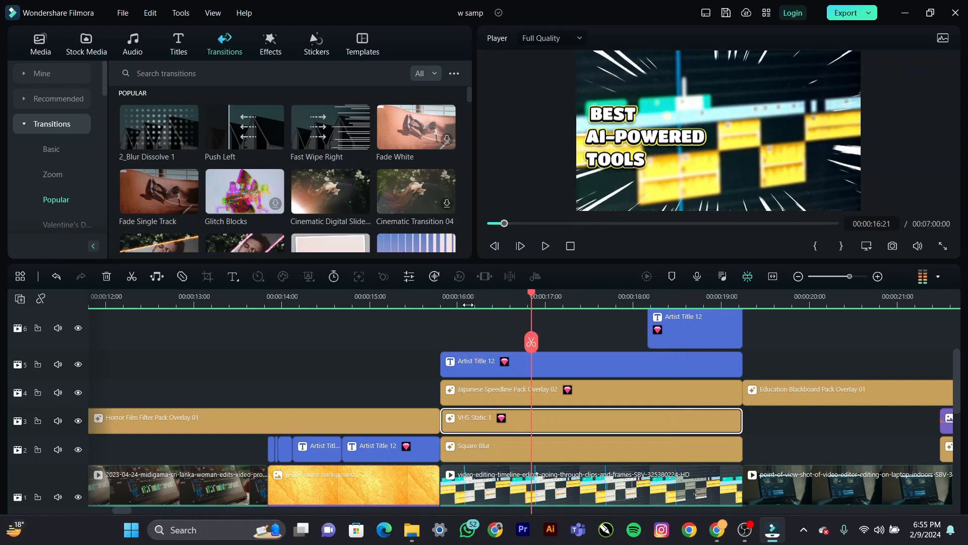
Step: Try opacity 0 on the VHS Static 1 effect, restore it to 100, and glance at the effects library
double_click(482, 416)
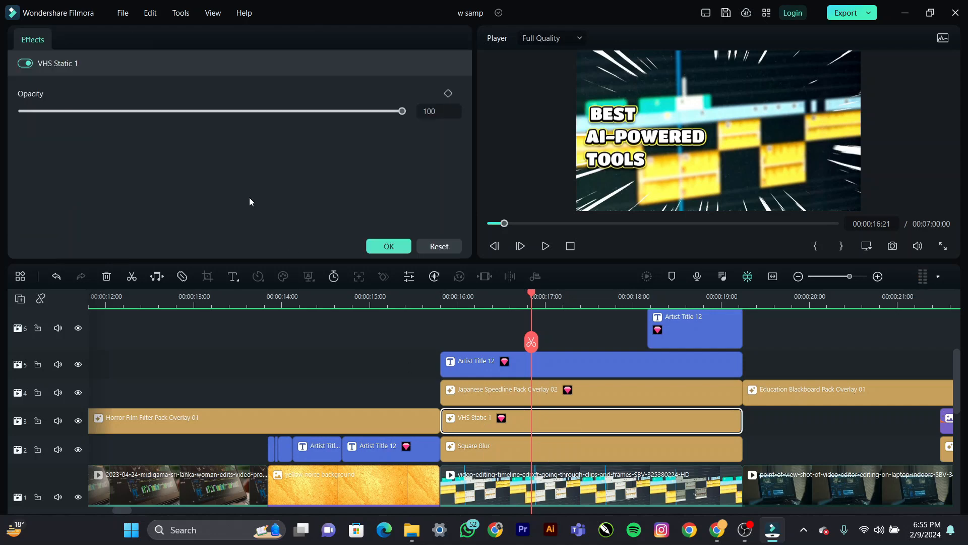
left_click_drag(402, 111, 18, 98)
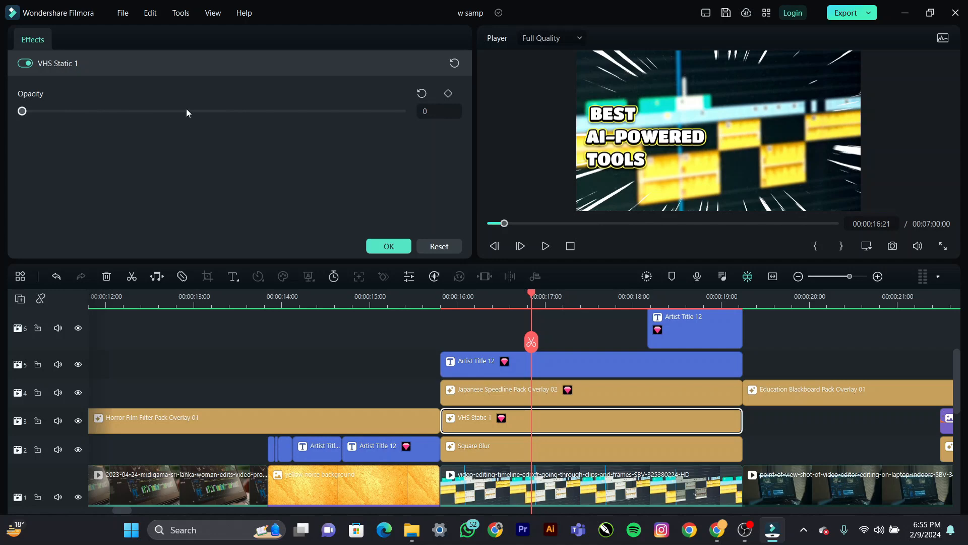
left_click_drag(281, 111, 525, 122)
left_click_drag(222, 112, 512, 128)
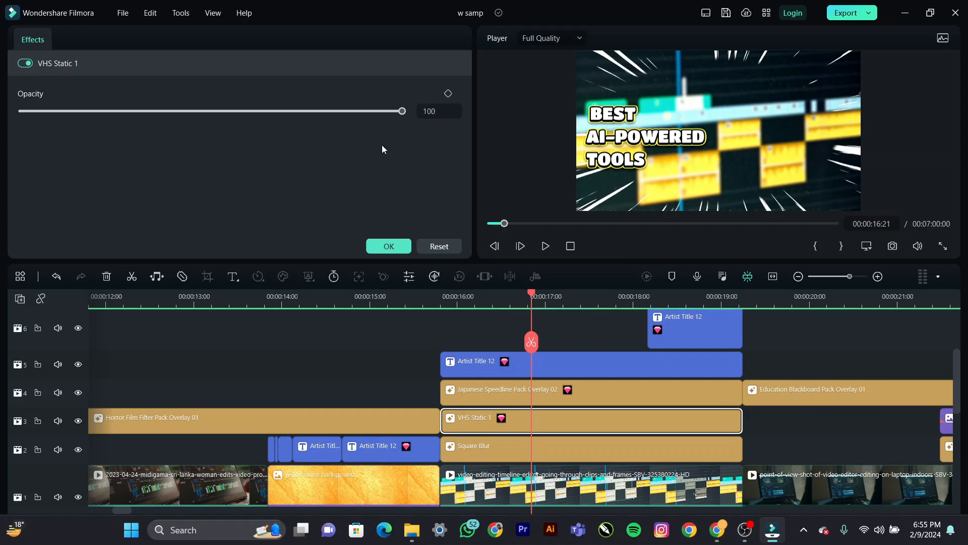
left_click(393, 248)
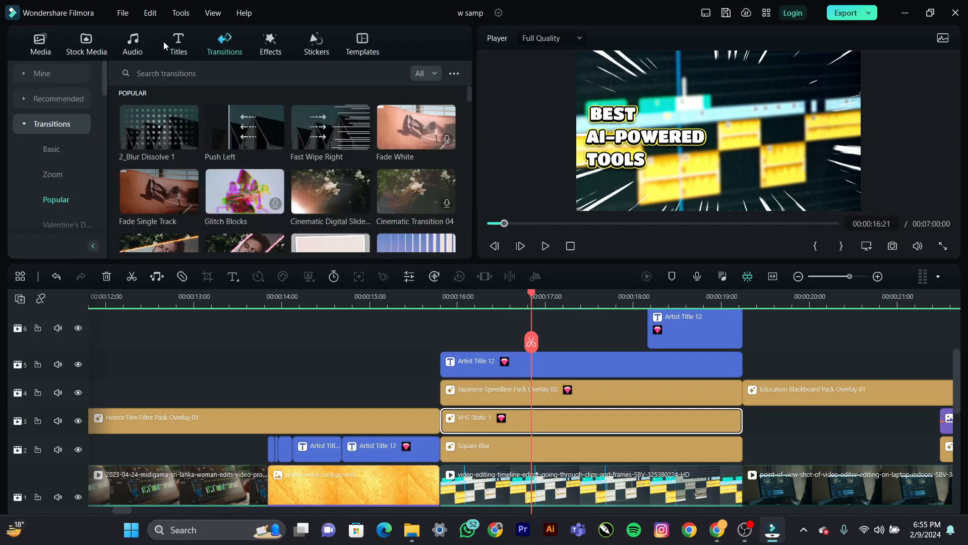
left_click(275, 44)
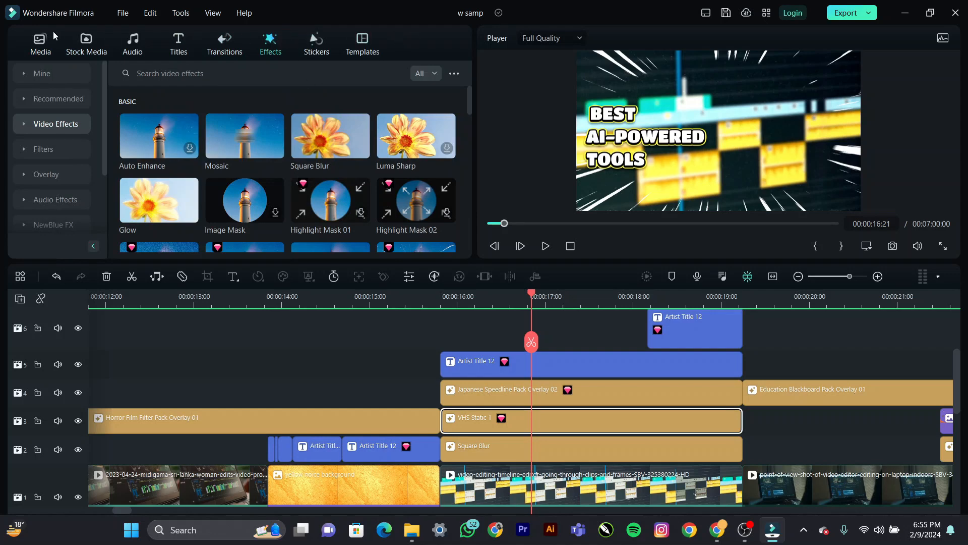
left_click(40, 43)
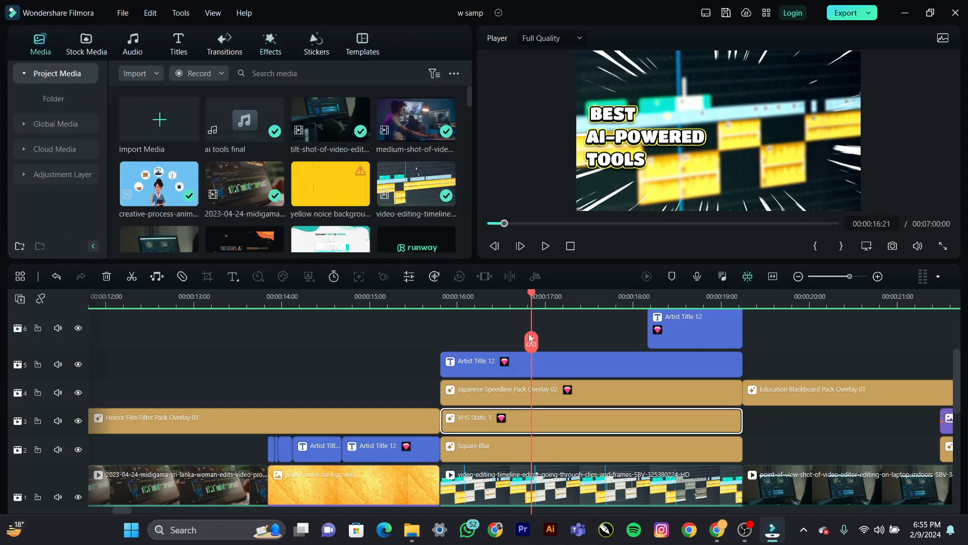
Step: Hide track 2 to compare the video editing clip without its Square Blur, and show the track again
left_click(515, 442)
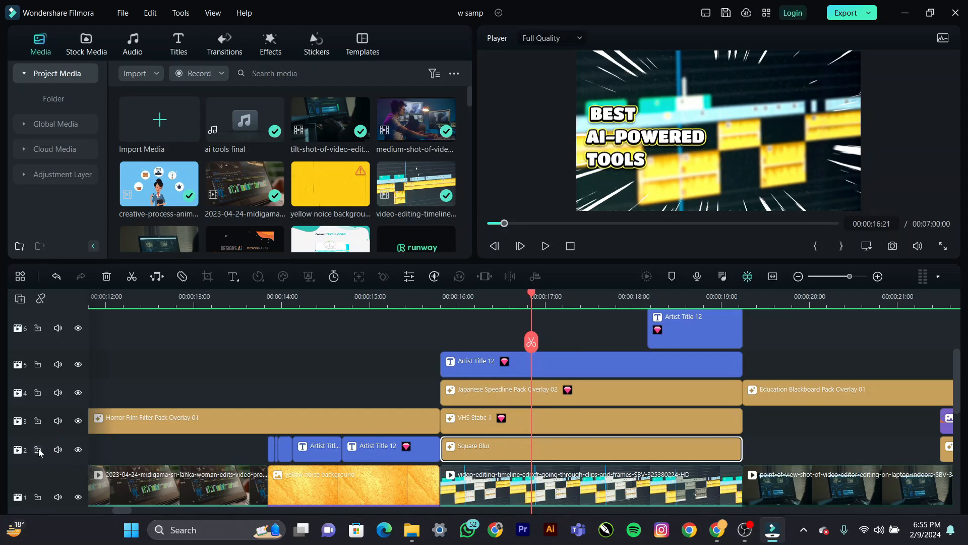
left_click(78, 450)
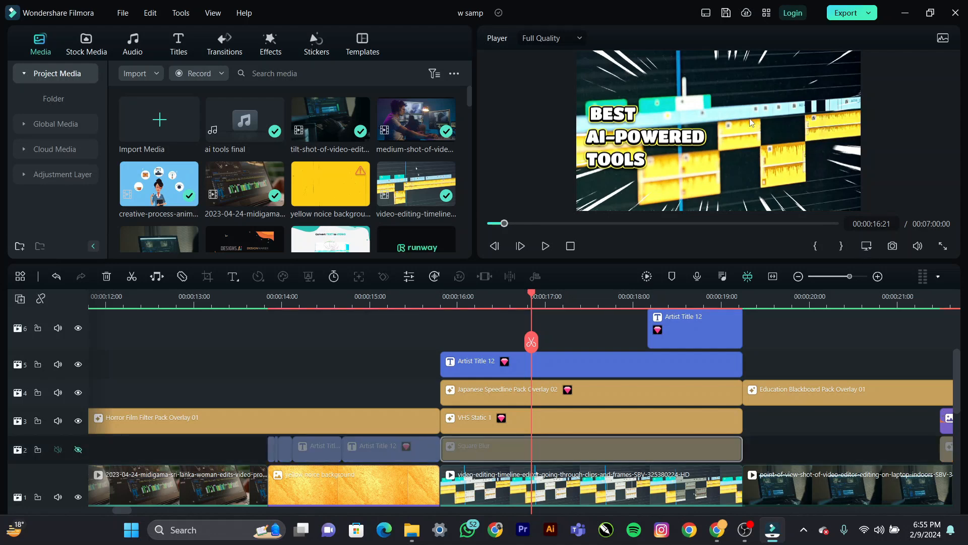
left_click(78, 449)
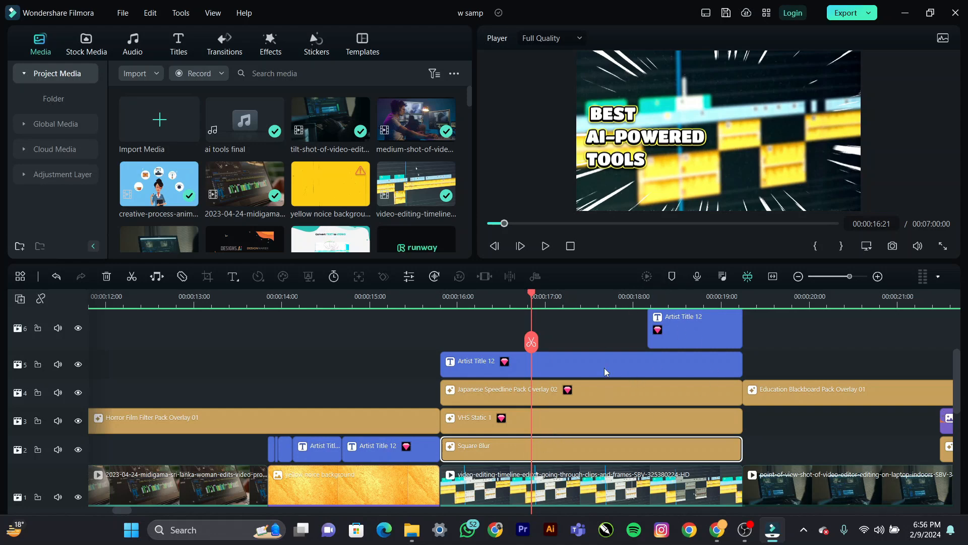
Step: Browse the VIDEO EDITING title's animation presets, try the Type Writer animation, and close the title settings
left_click(605, 301)
left_click_drag(605, 301, 699, 335)
double_click(718, 328)
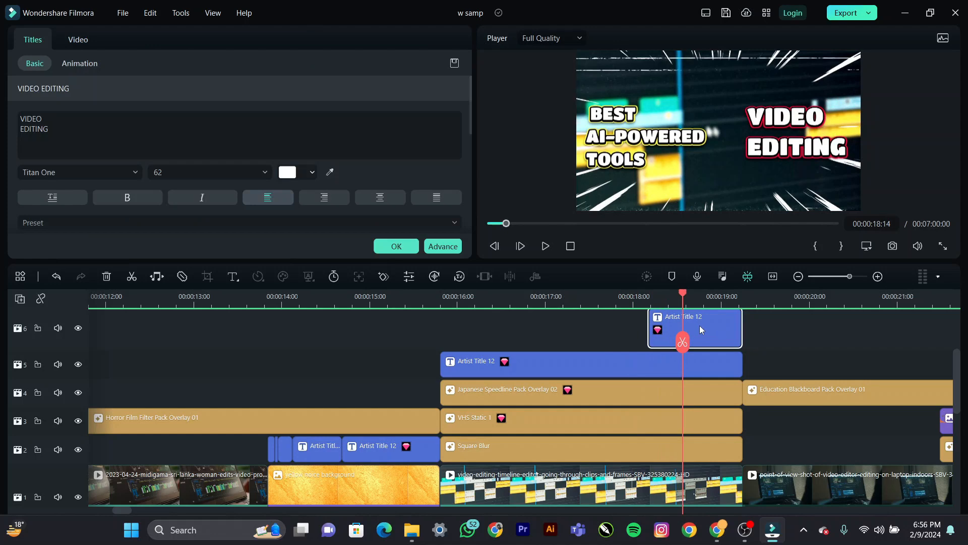
left_click(80, 63)
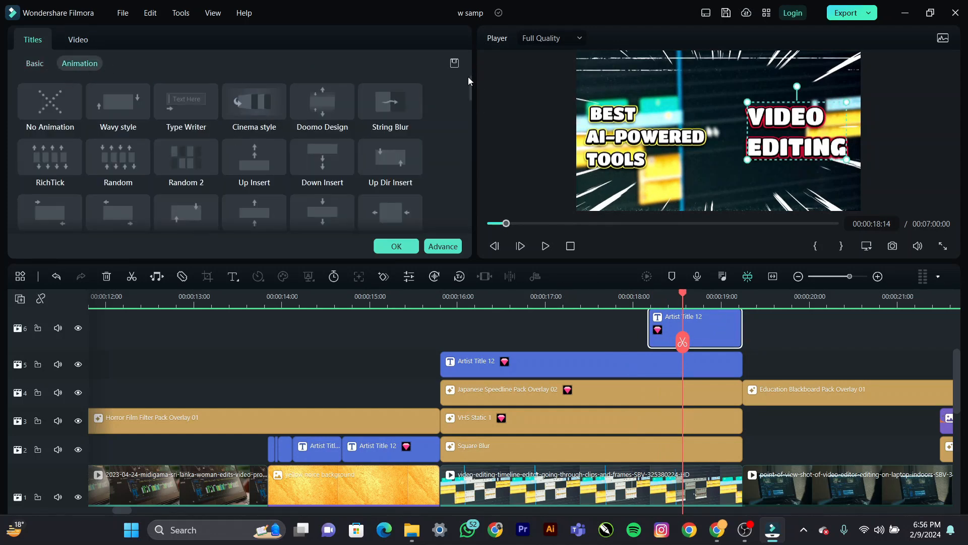
mouse_move(469, 91)
left_mouse_down()
mouse_move(476, 216)
mouse_move(462, 89)
left_mouse_up()
scroll(462, 90, "up", 1)
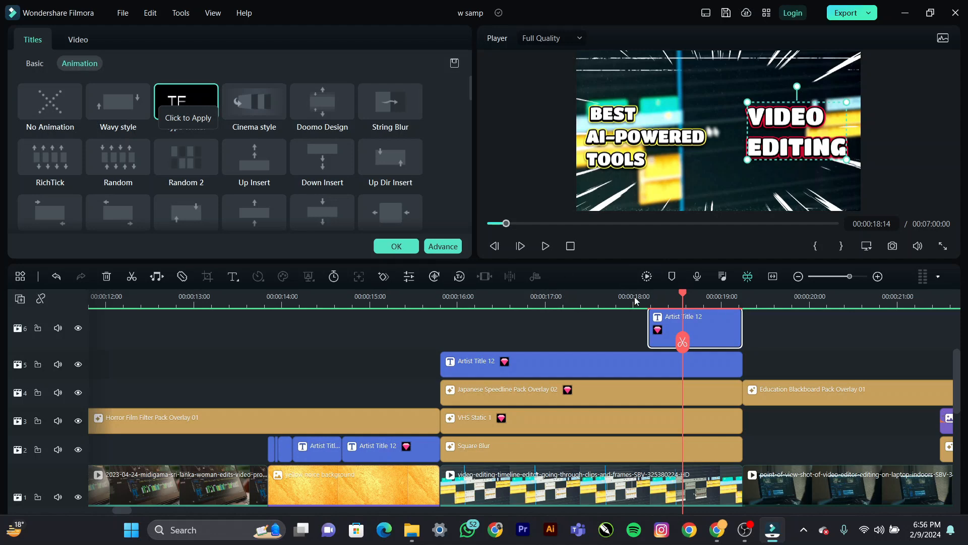
key("Home")
key("space")
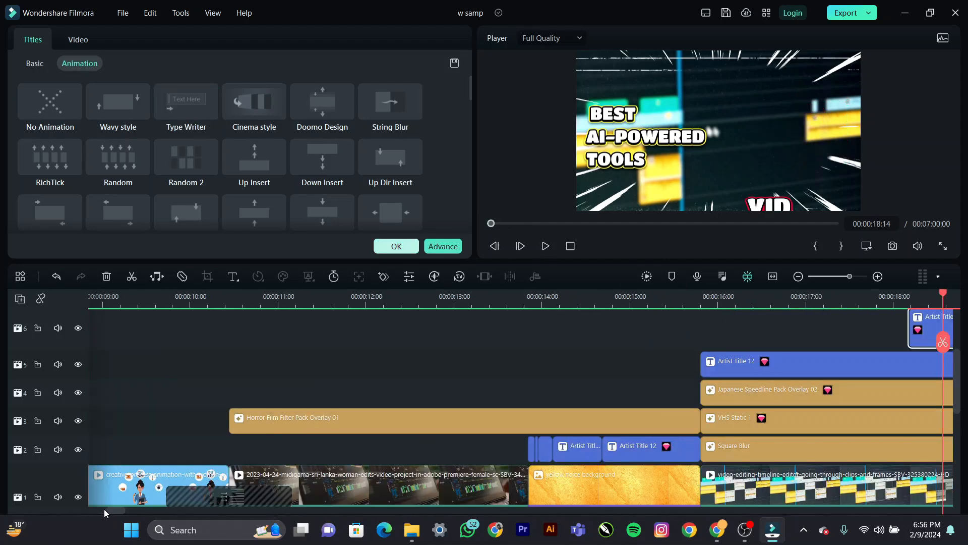
key("Escape")
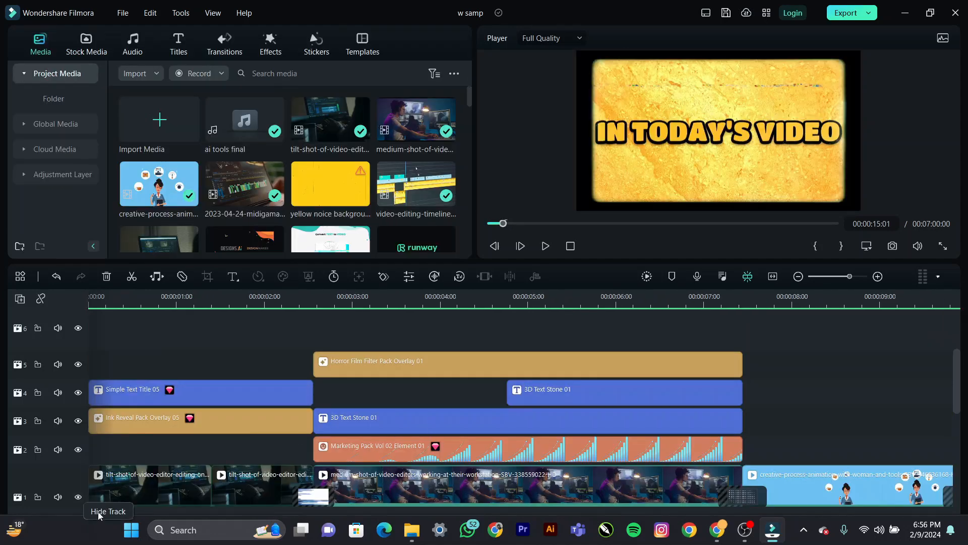
Step: Play the VIDEO EDITING title's entrance from 00:00:18:05 and scrub through it to 00:00:19:00
left_click_drag(99, 507, 134, 508)
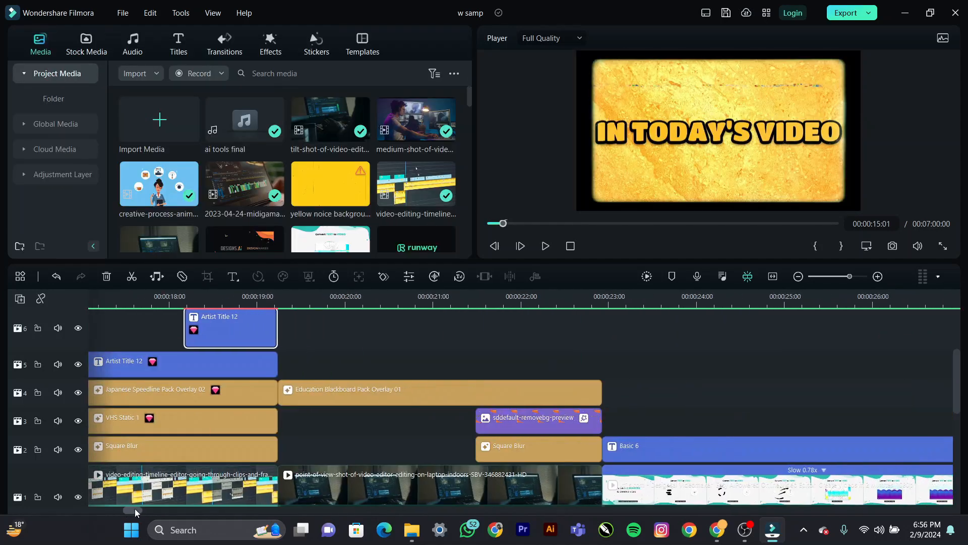
left_click(158, 296)
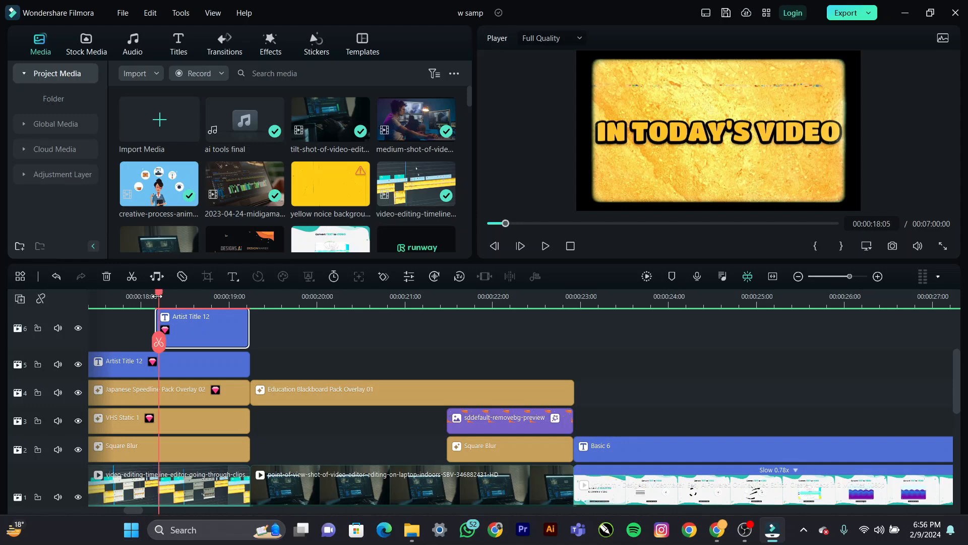
key("space")
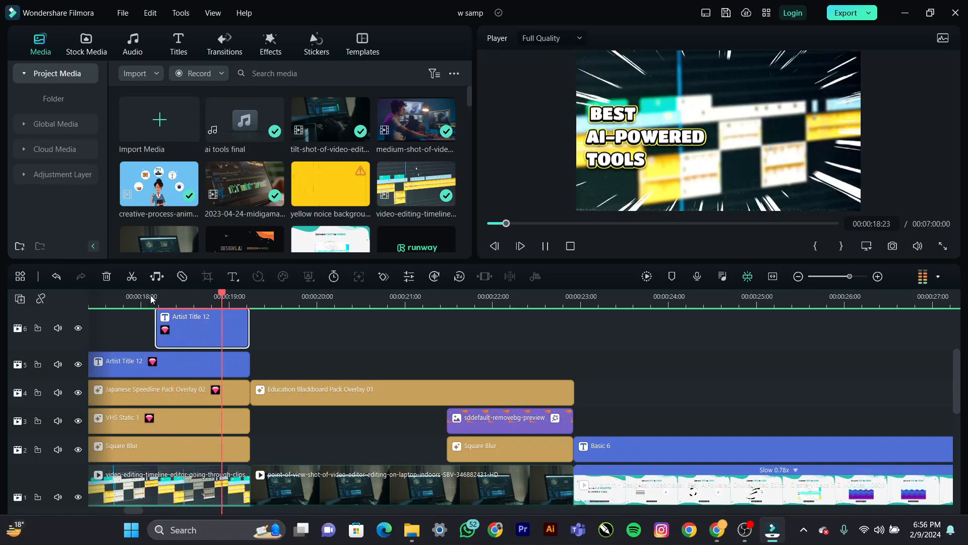
key("space")
left_click_drag(161, 297, 231, 297)
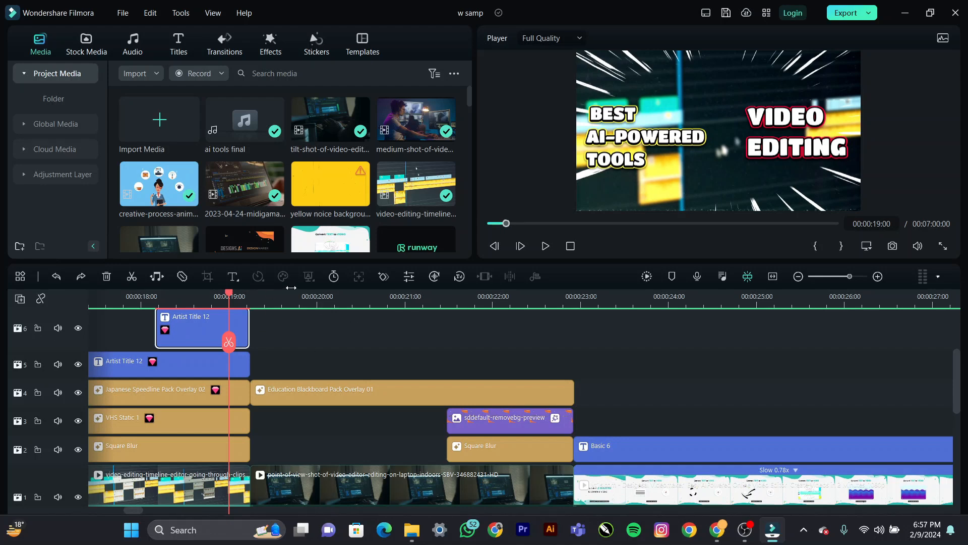
Step: Scrub through the blackboard overlay segment from 00:00:19:09 and view its frame at 00:00:20:24 in full screen
left_click(260, 300)
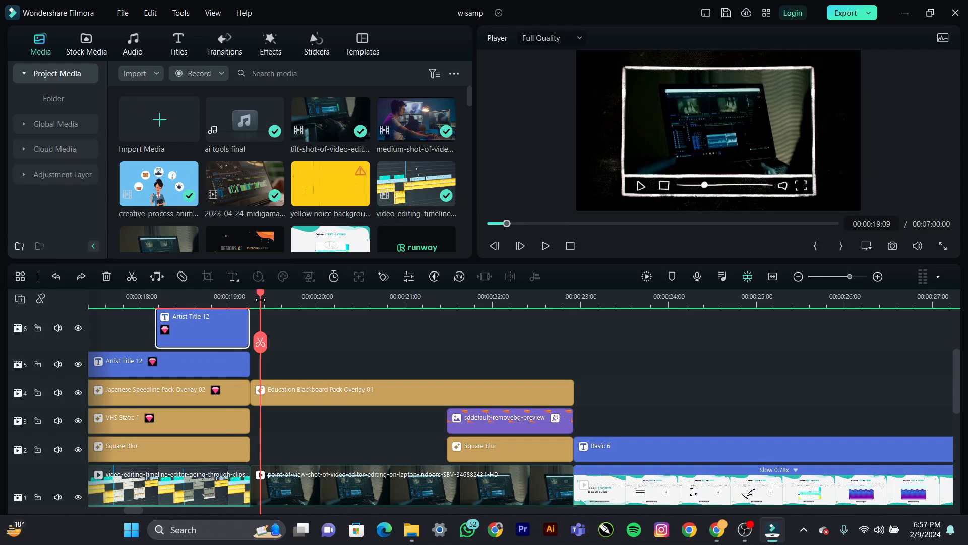
left_click_drag(261, 300, 341, 314)
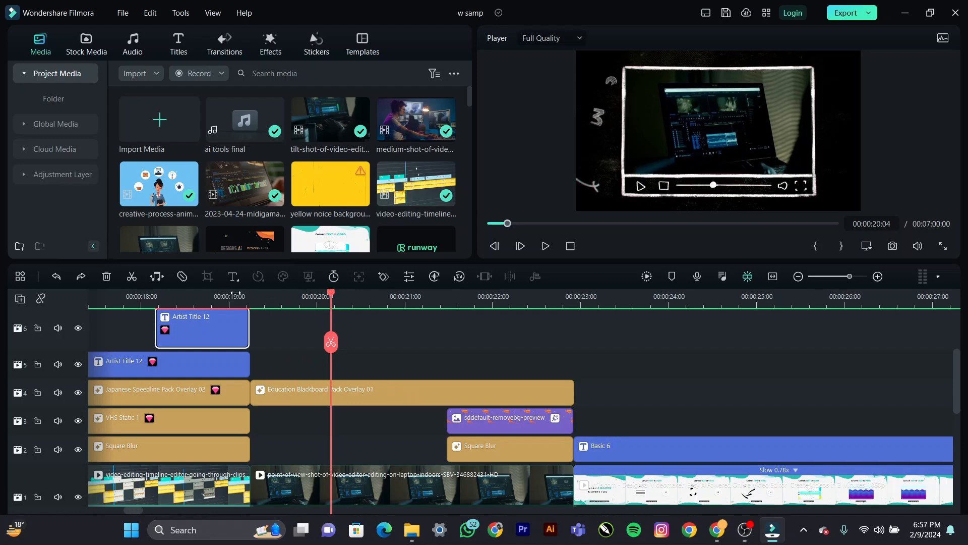
left_click_drag(321, 297, 402, 303)
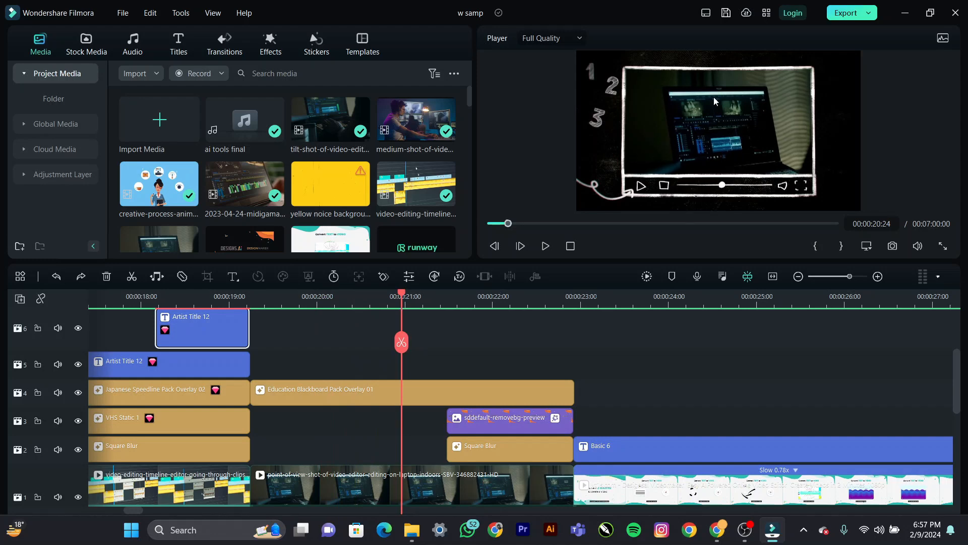
left_click(942, 245)
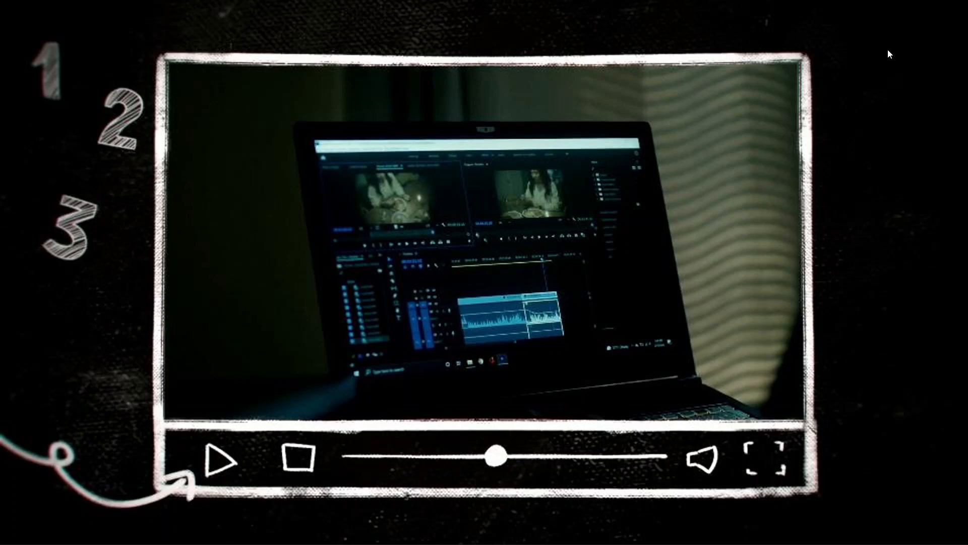
mouse_move(903, 486)
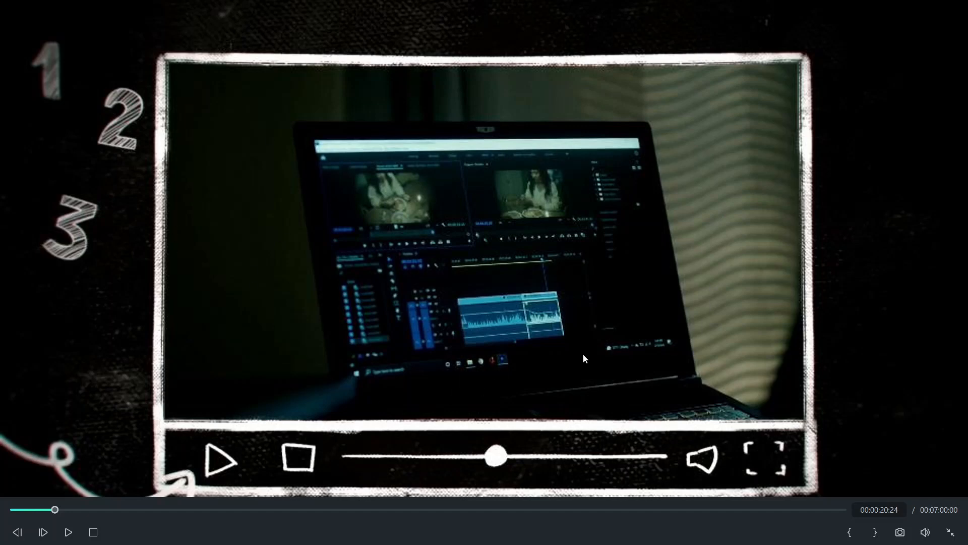
left_click(950, 532)
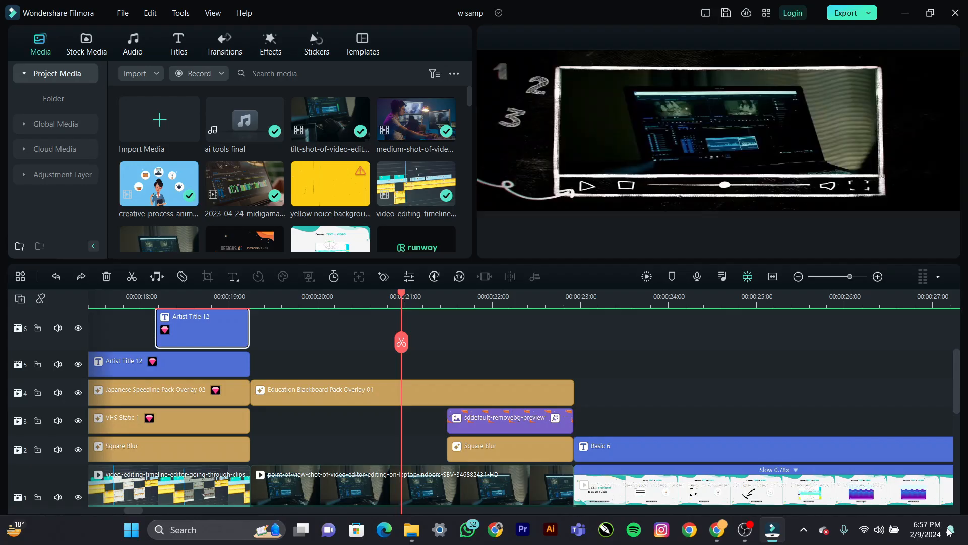
Step: Inspect the Education Blackboard Pack Overlay 01's opacity setting at 00:00:20:00, and open the effects library
left_click(300, 300)
left_click_drag(292, 297, 310, 297)
left_click(287, 395)
double_click(286, 392)
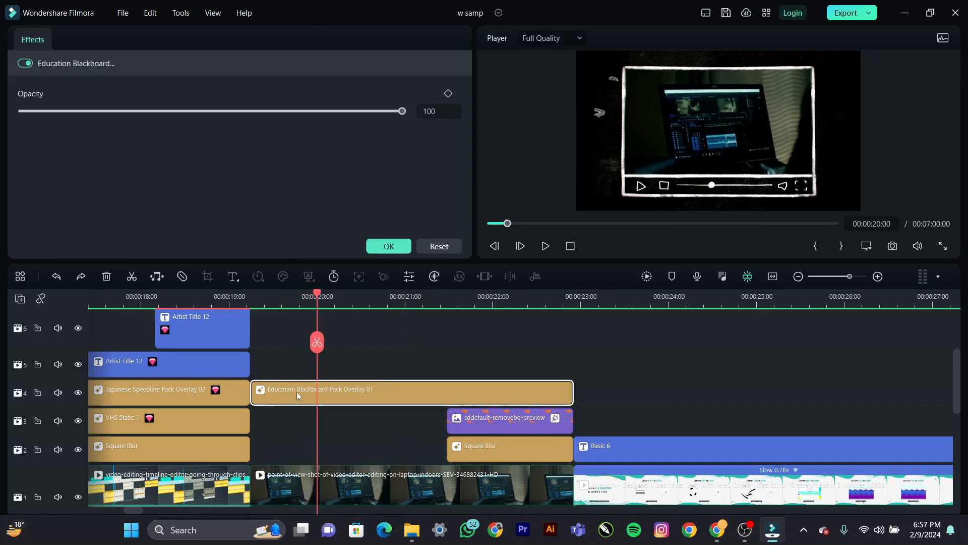
left_click(386, 247)
left_click(271, 43)
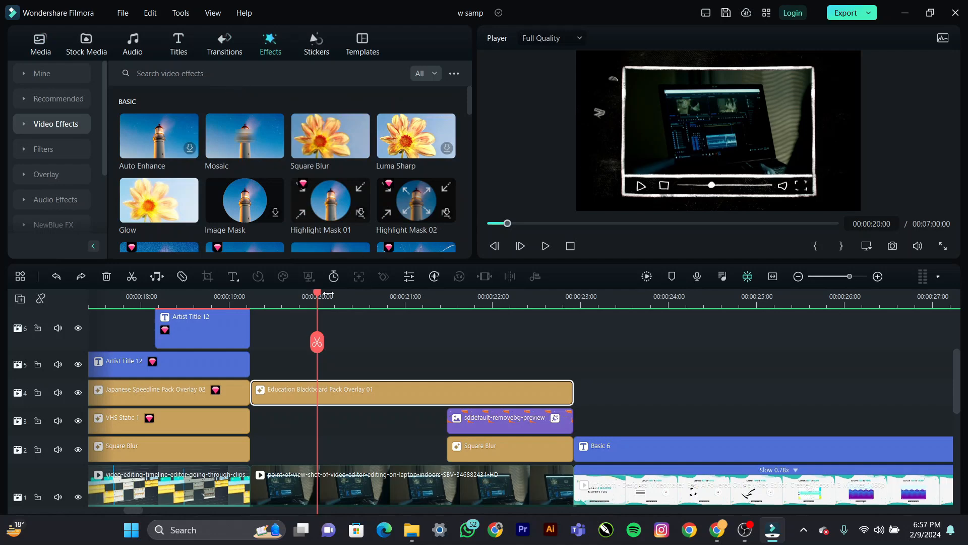
Step: Search the video effects for "education blackboard"
left_click(223, 73)
type("education")
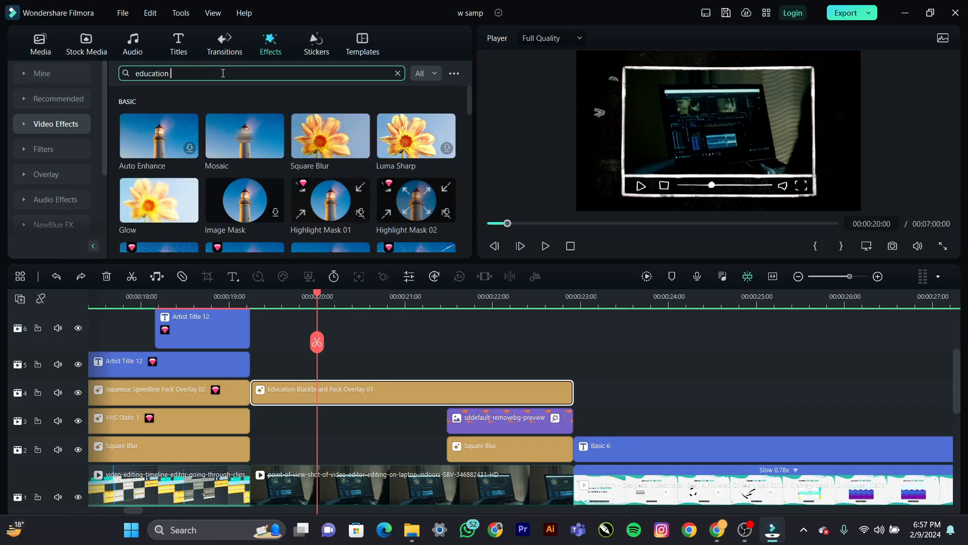
type(" black")
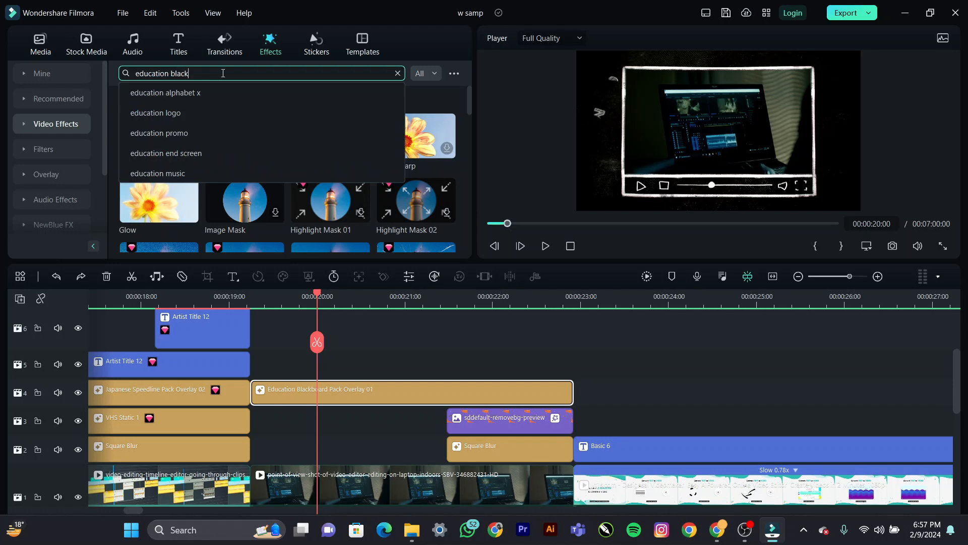
type("board")
key("Return")
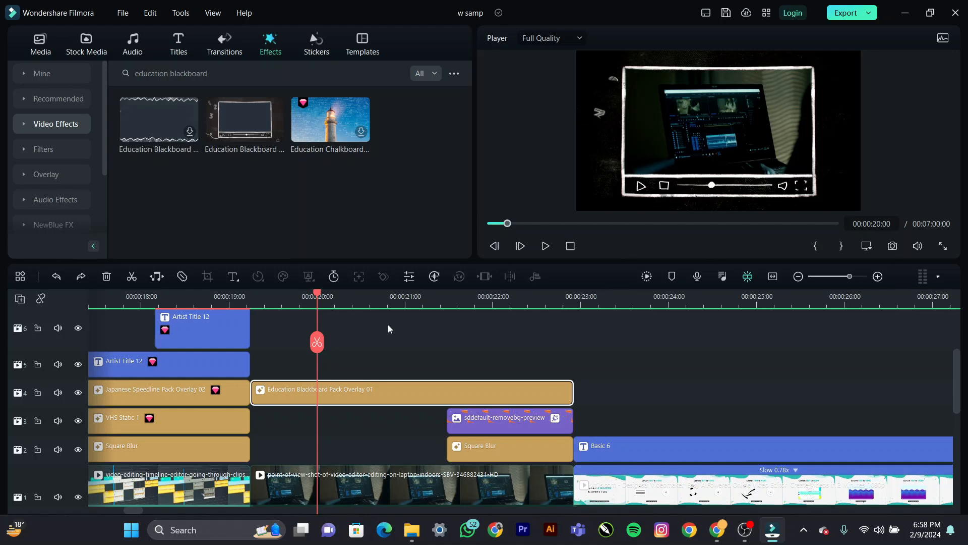
Step: Scrub through the blackboard overlay segment to 00:00:22:08 and select the DESIGNS.AI logo image clip
left_click_drag(431, 297, 519, 298)
left_click(503, 423)
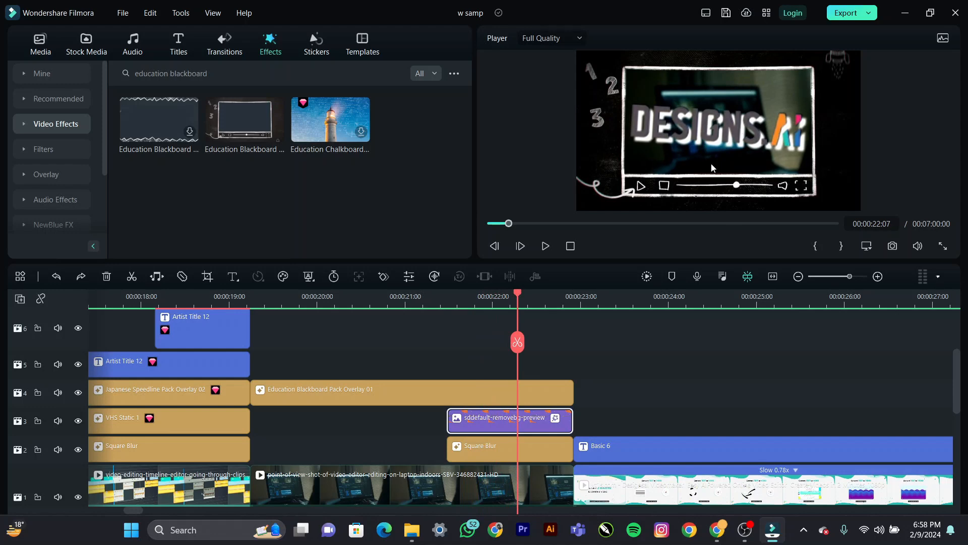
left_click_drag(519, 297, 521, 326)
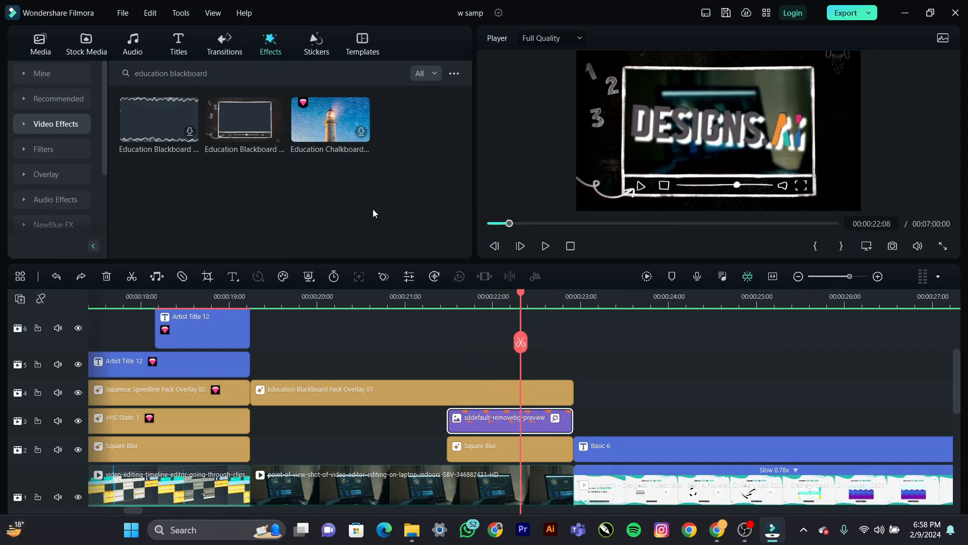
Step: Search the video effects for "mild" and apply the Mild effect to the DESIGNS.AI logo image clip
left_click(397, 73)
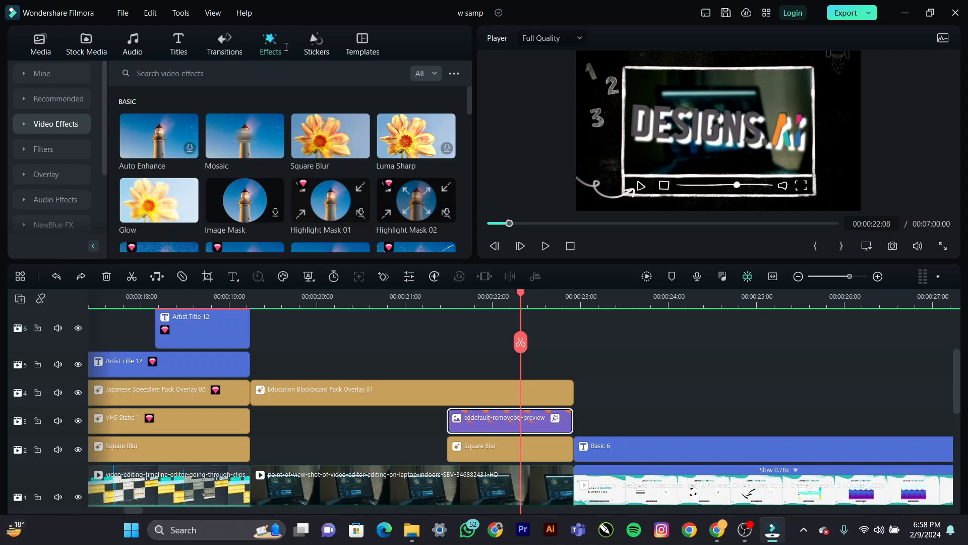
left_click(248, 76)
type("mild")
key("Return")
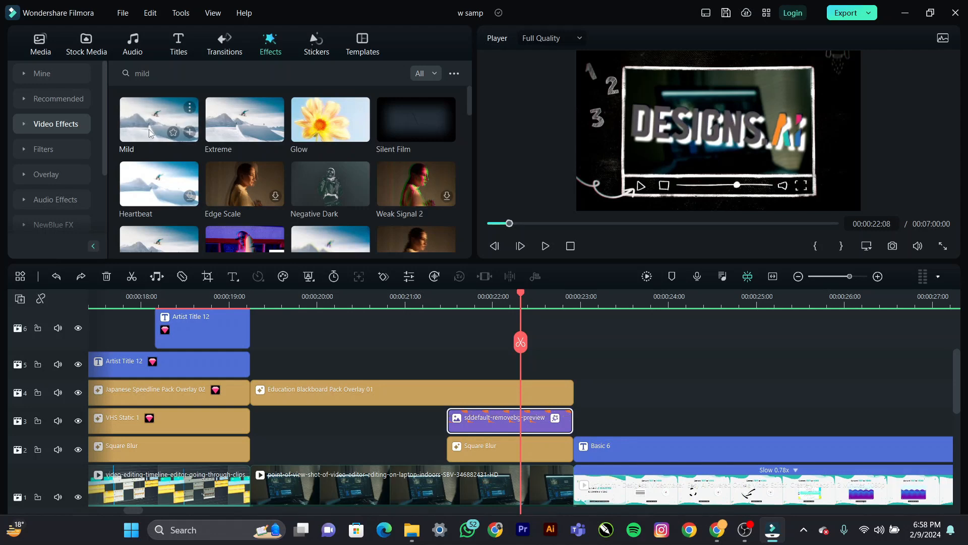
left_click_drag(157, 124, 460, 429)
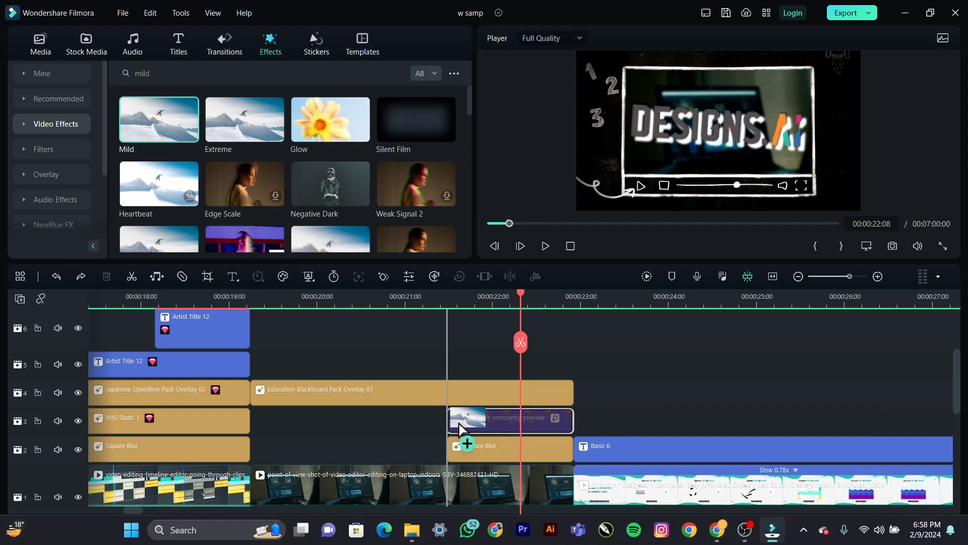
left_click_drag(460, 429, 460, 429)
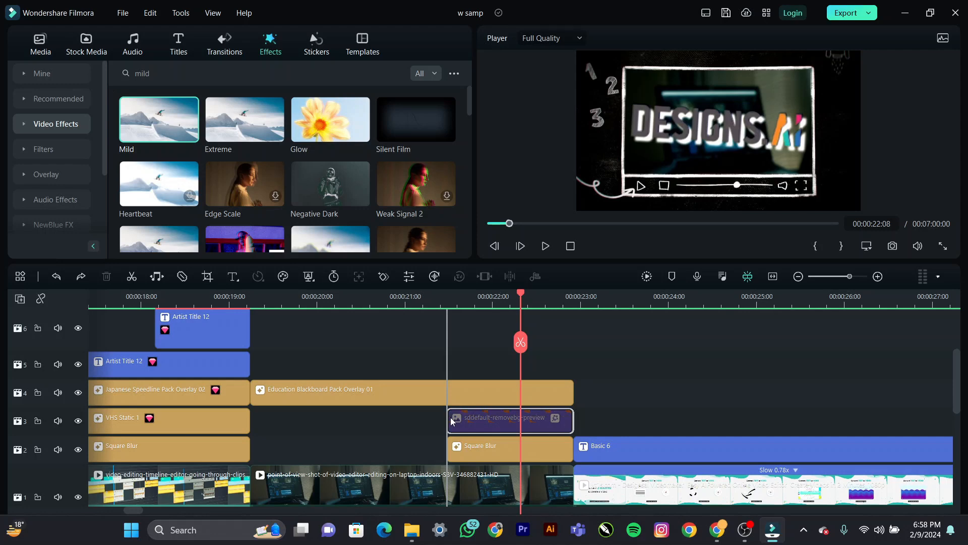
Step: Inspect the Extreme and Mild effect settings on the DESIGNS.AI logo image, and close its settings
double_click(469, 417)
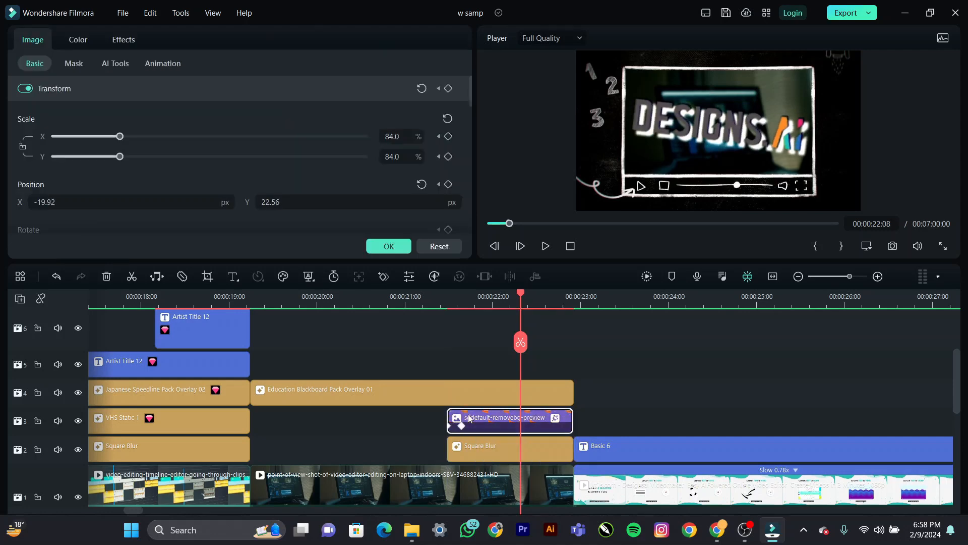
left_click(125, 39)
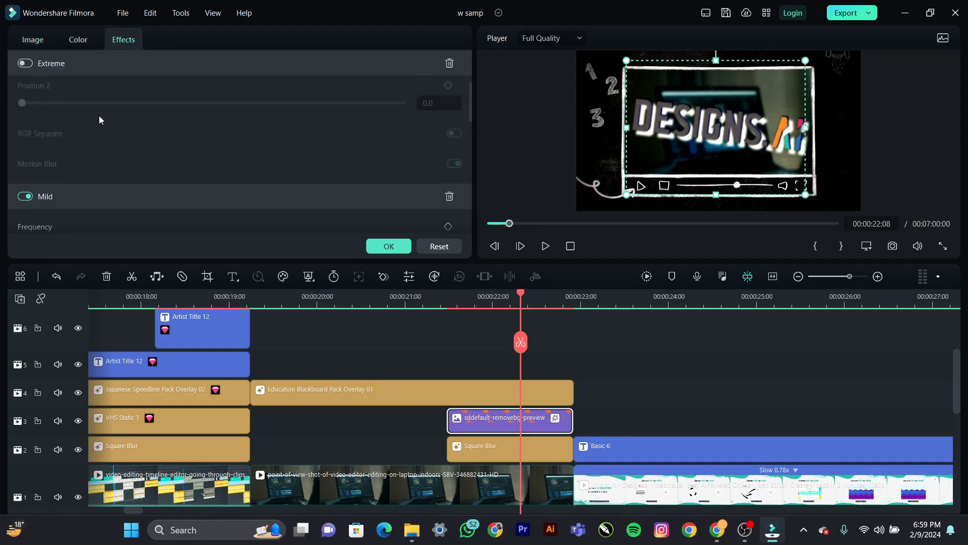
scroll(98, 149, "down", 1)
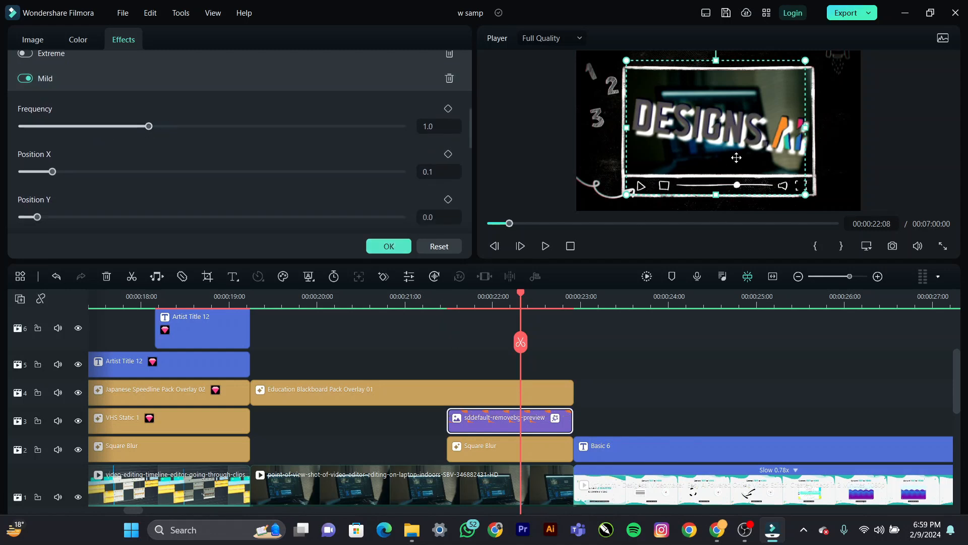
left_click(389, 247)
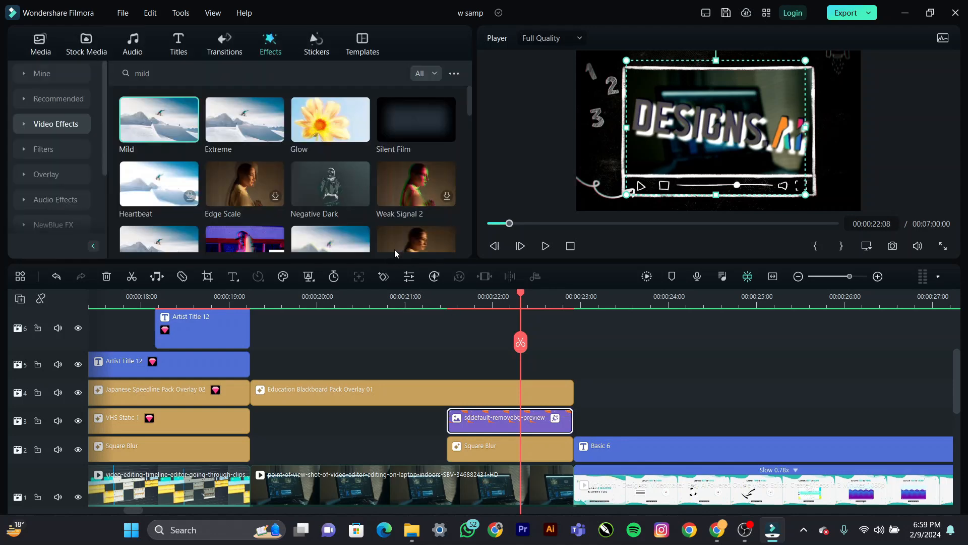
Step: Scrub to 00:00:23:21 and view the uniform speed settings of the slowed Convert TEXT to VIDEO clip
scroll(634, 359, "down", 3)
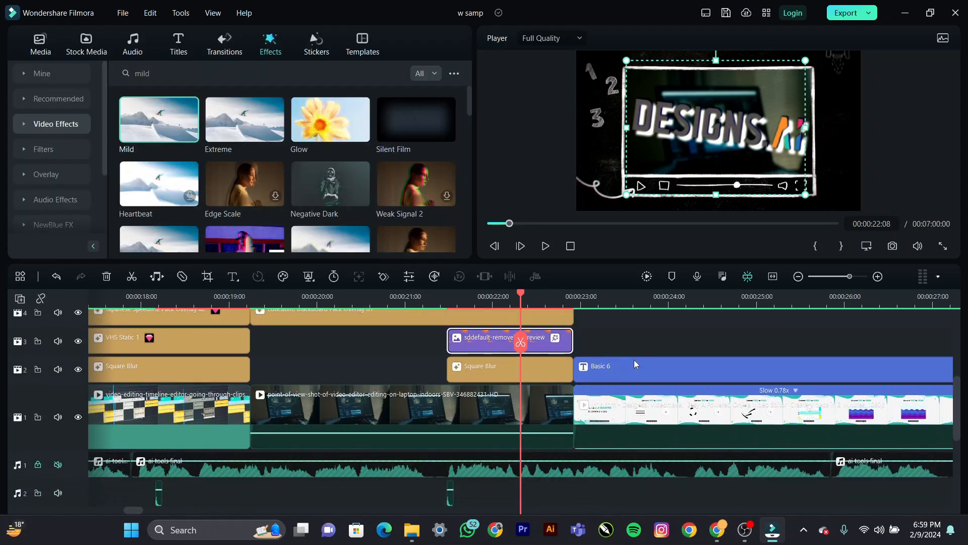
left_click_drag(127, 511, 137, 512)
left_click_drag(294, 294, 385, 296)
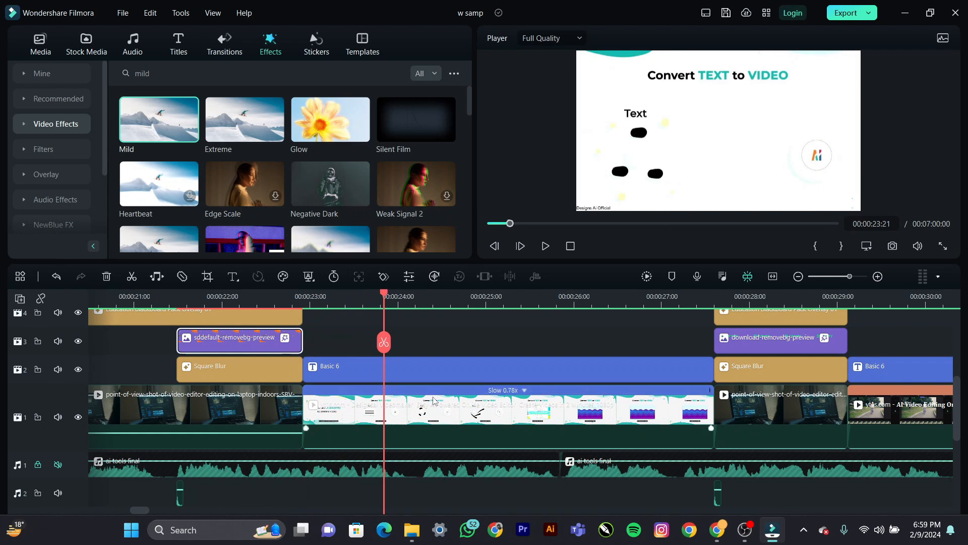
left_click(539, 408)
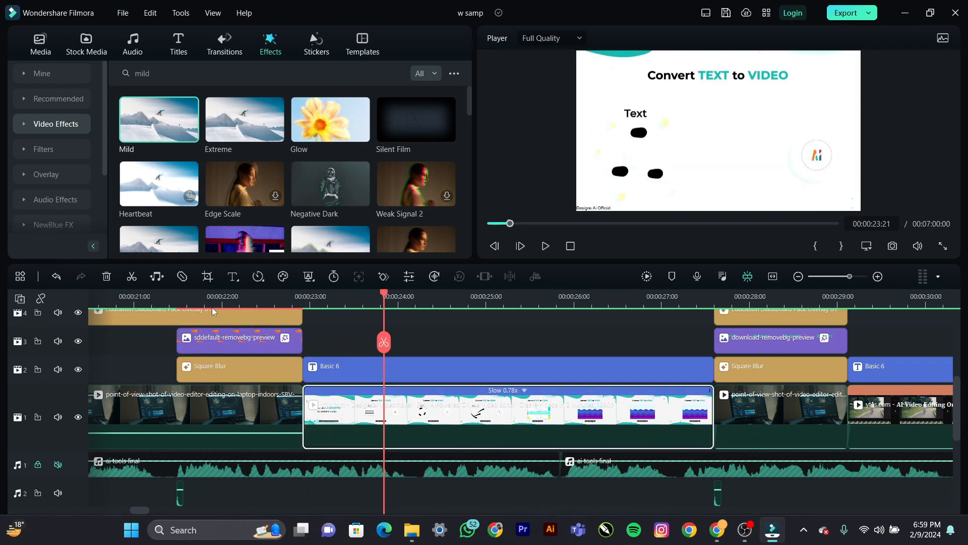
left_click(258, 277)
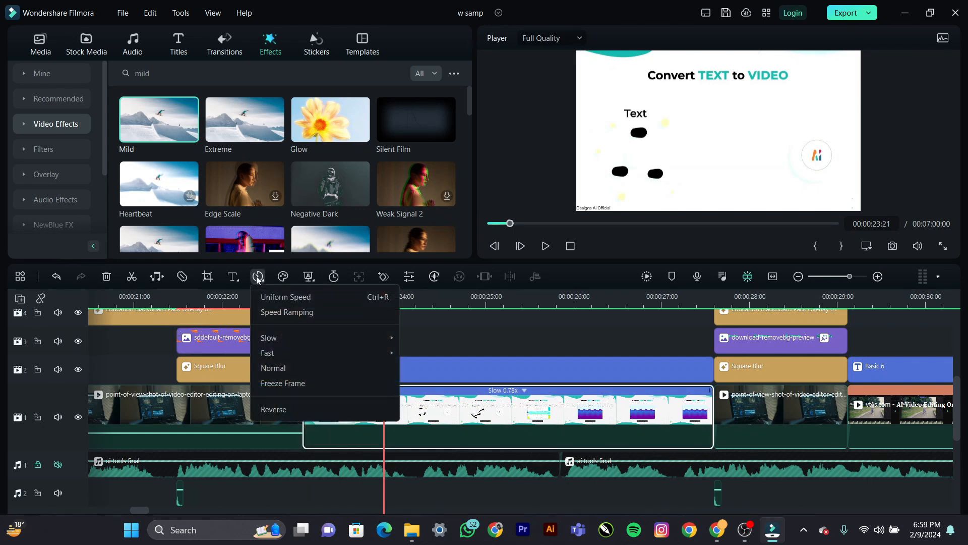
left_click(319, 297)
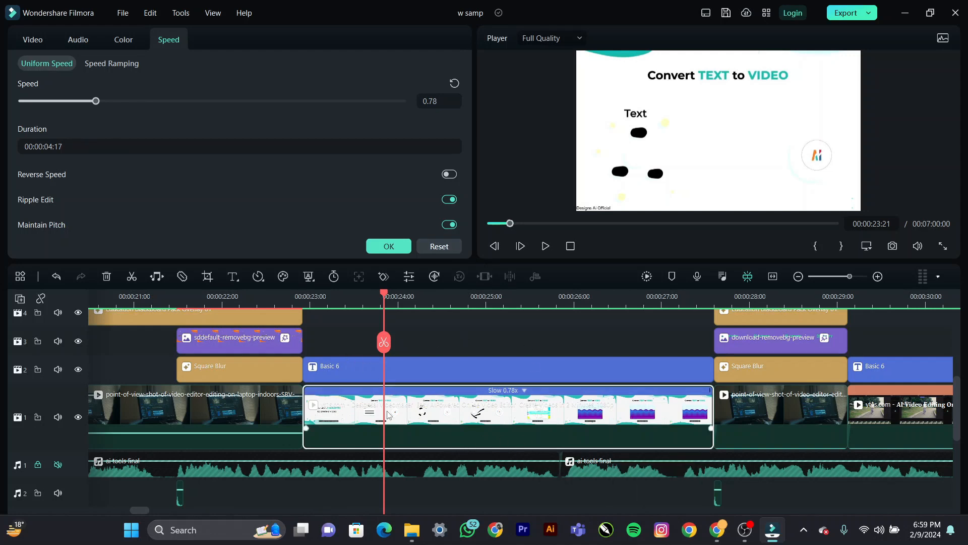
Step: Select the Basic 6 credit title over the Convert TEXT to VIDEO clip and view its frame in full screen
left_click(413, 368)
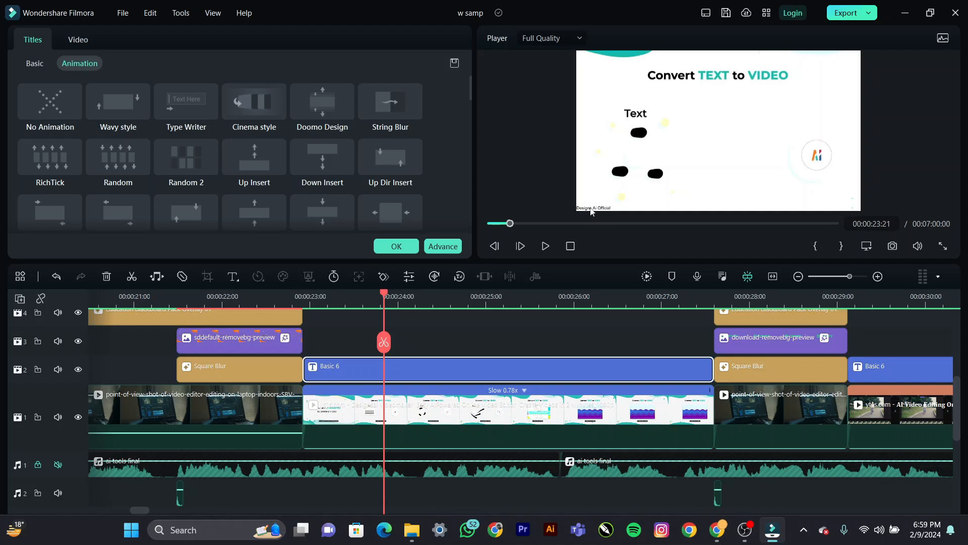
left_click(943, 245)
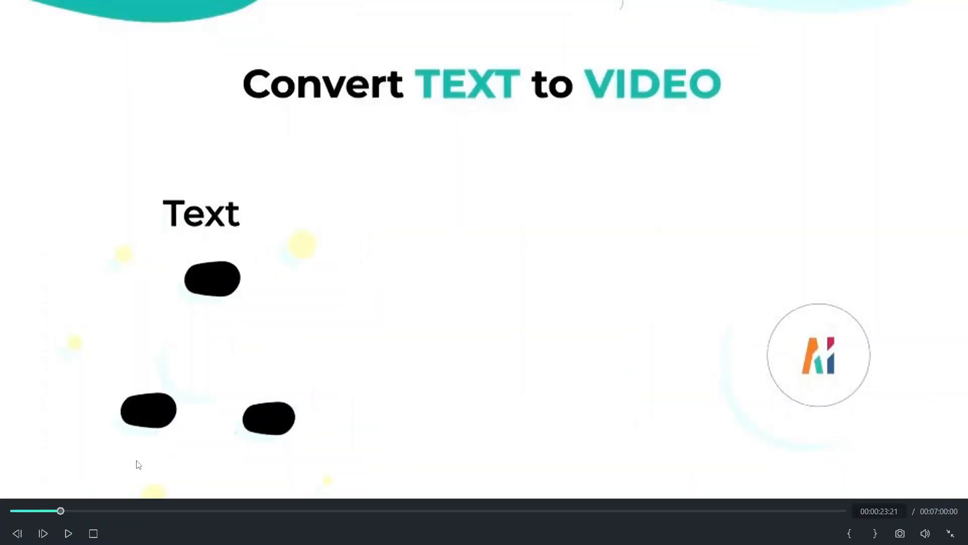
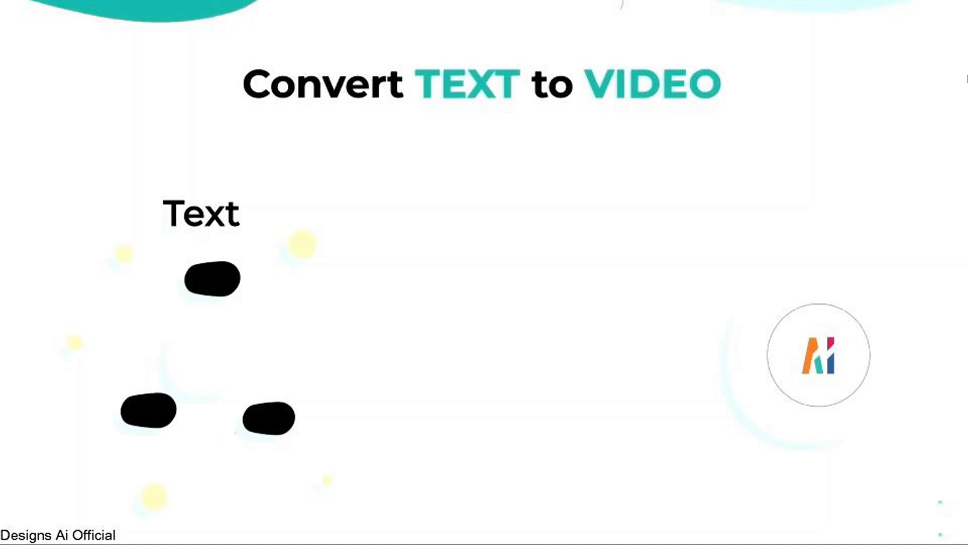
key("Escape")
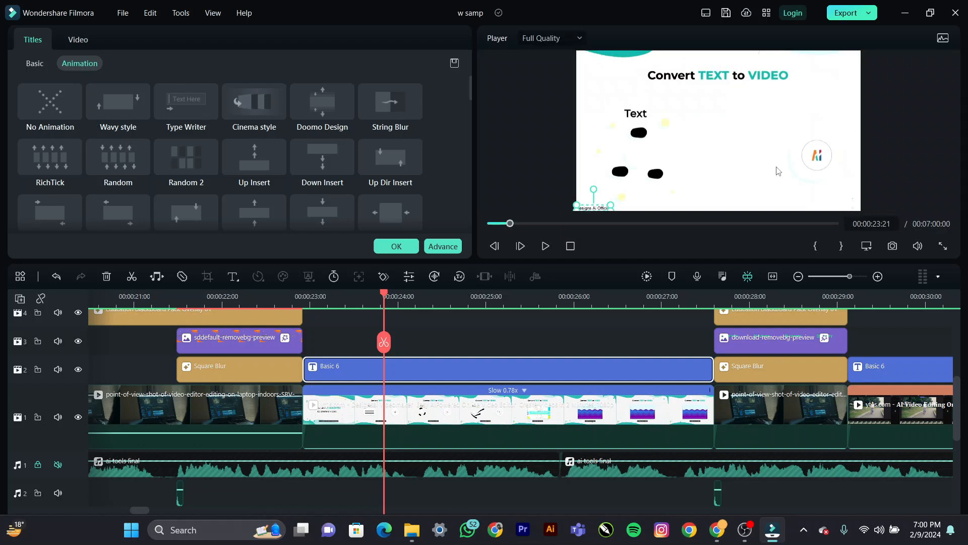
Step: Scrub through the runway logo segment at 00:00:28:08 and on to the AI Video Editing clip at 00:00:29:18
left_click(701, 294)
left_click_drag(701, 294, 778, 299)
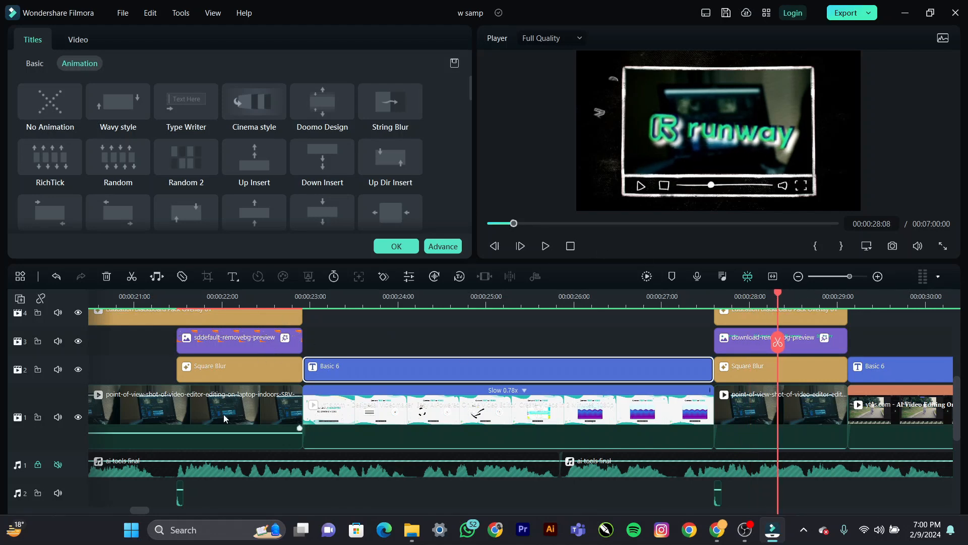
left_click_drag(138, 510, 151, 510)
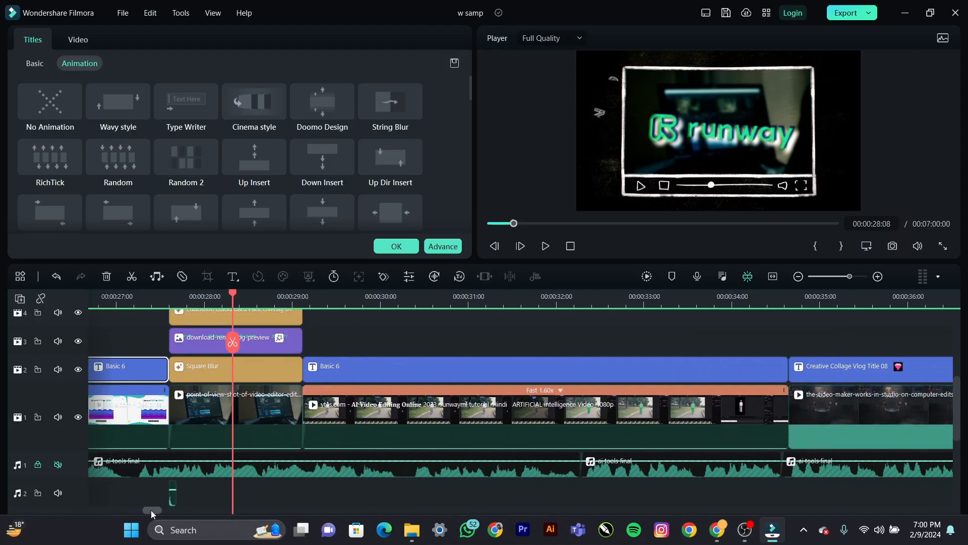
left_click_drag(281, 300, 355, 310)
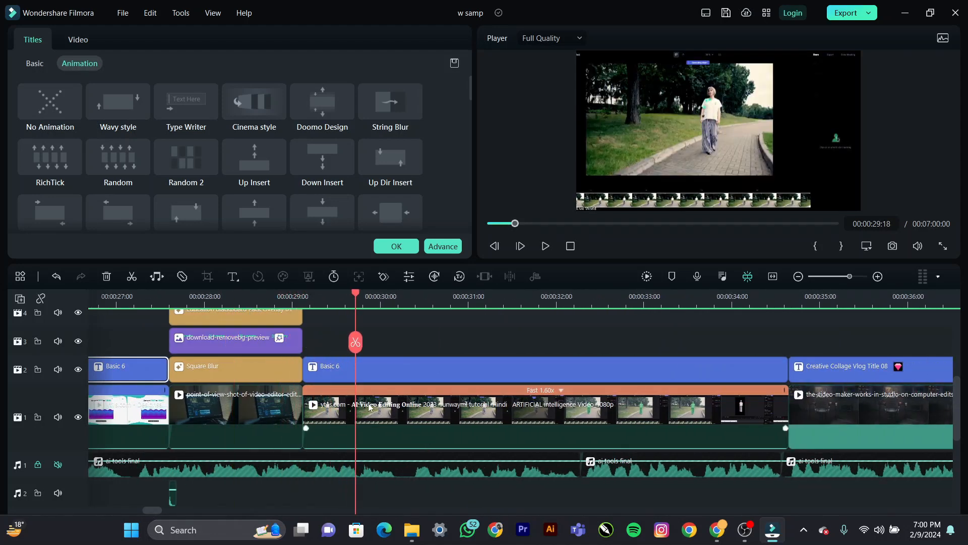
Step: Advance through the AI Video Editing clip from 00:00:29:18 to 00:00:30:09 and select its Basic 6 title
left_click_drag(156, 508, 160, 513)
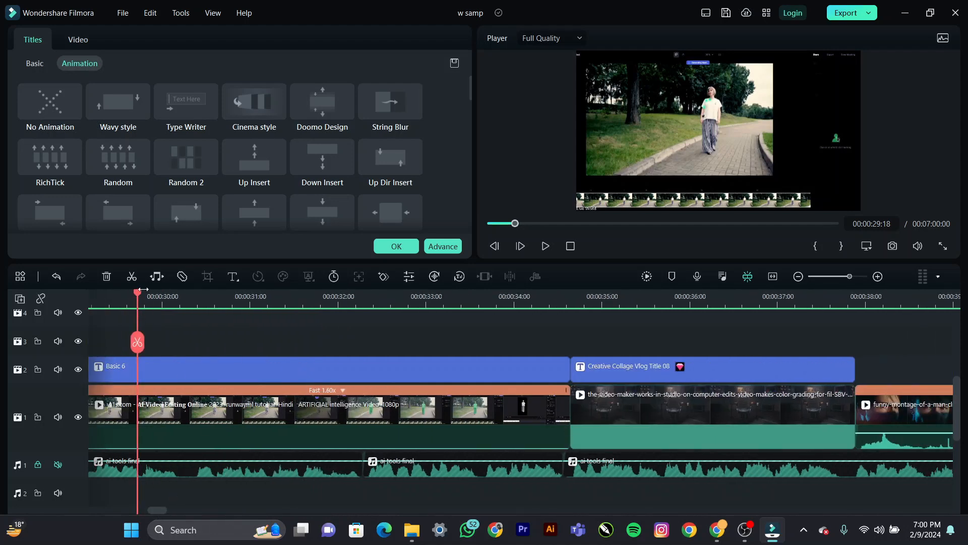
key("Right")
key("Right")
key("Right")
key("Right")
key("Right")
key("Right")
key("Right")
key("Right")
key("Right")
key("Right")
key("Right")
key("Right")
key("Right")
key("Right")
key("Right")
key("Right")
key("Right")
key("Right")
key("Right")
key("Right")
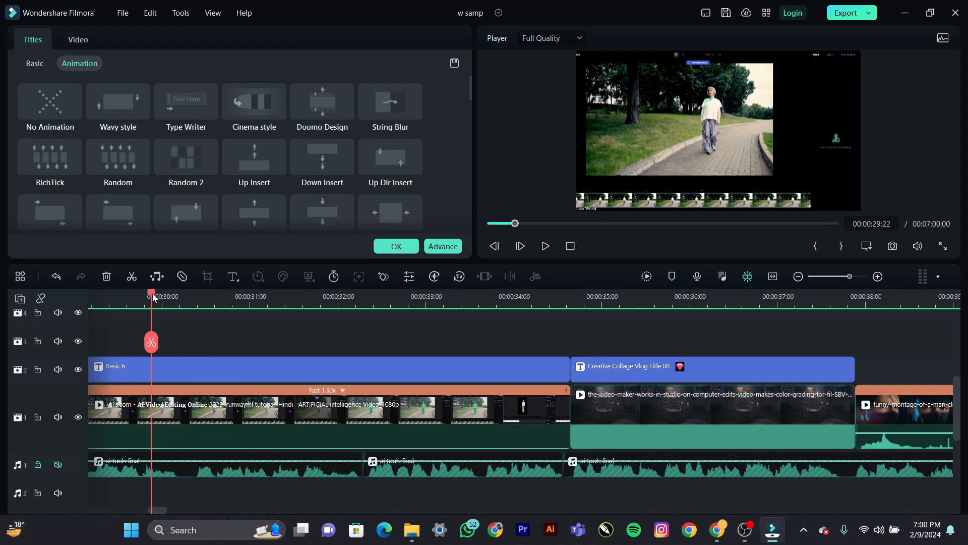
left_click(147, 365)
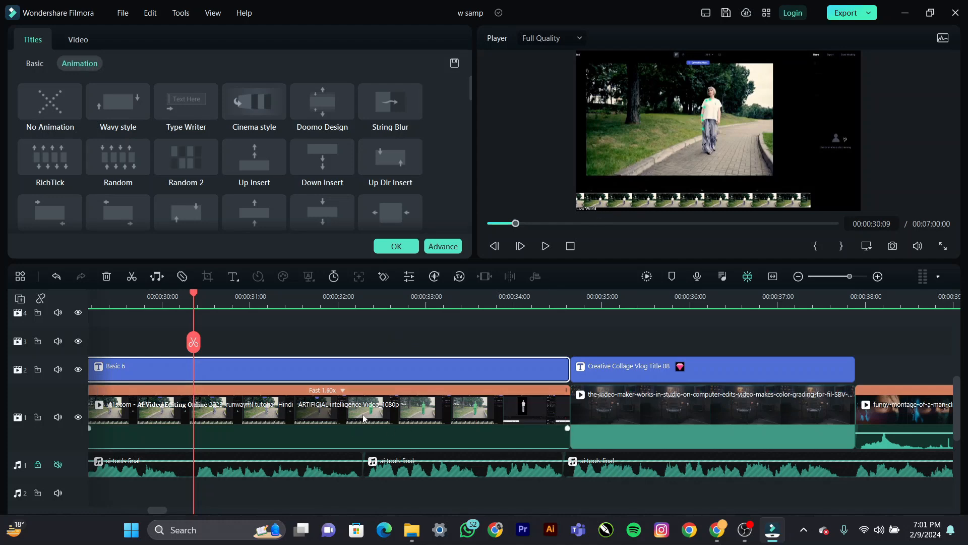
Step: Scrub to 00:00:36:10, select the Creative Collage Vlog Title 08 clip, and close the title settings
left_click_drag(445, 299, 725, 315)
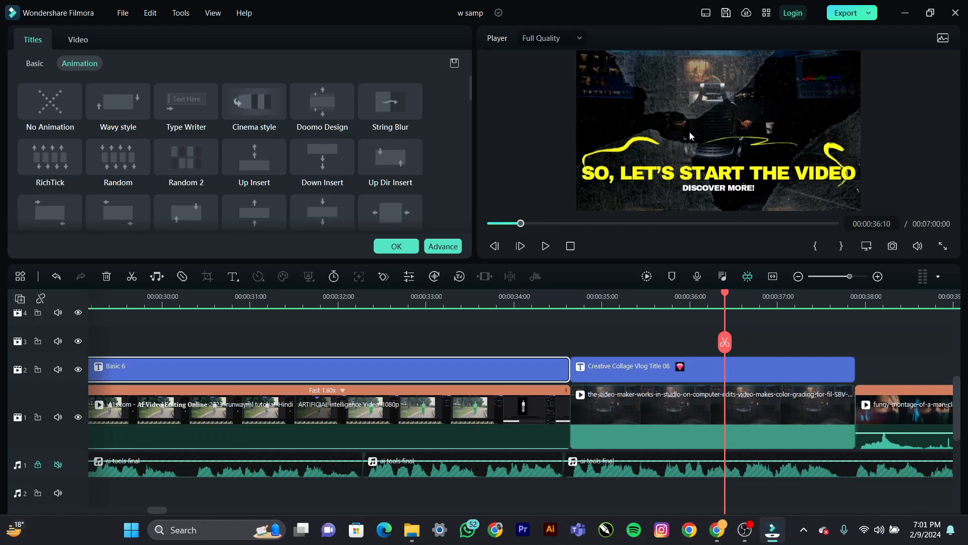
left_click(639, 370)
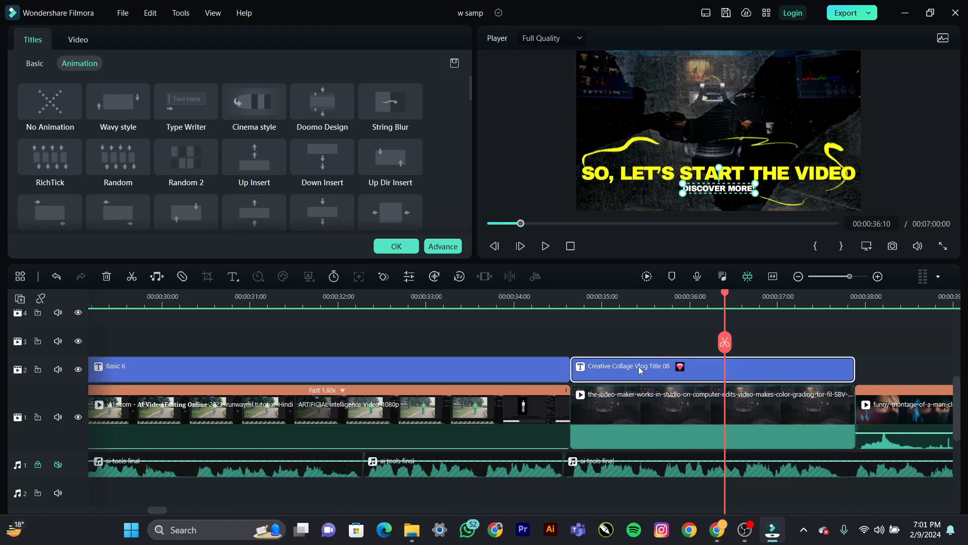
left_click(394, 244)
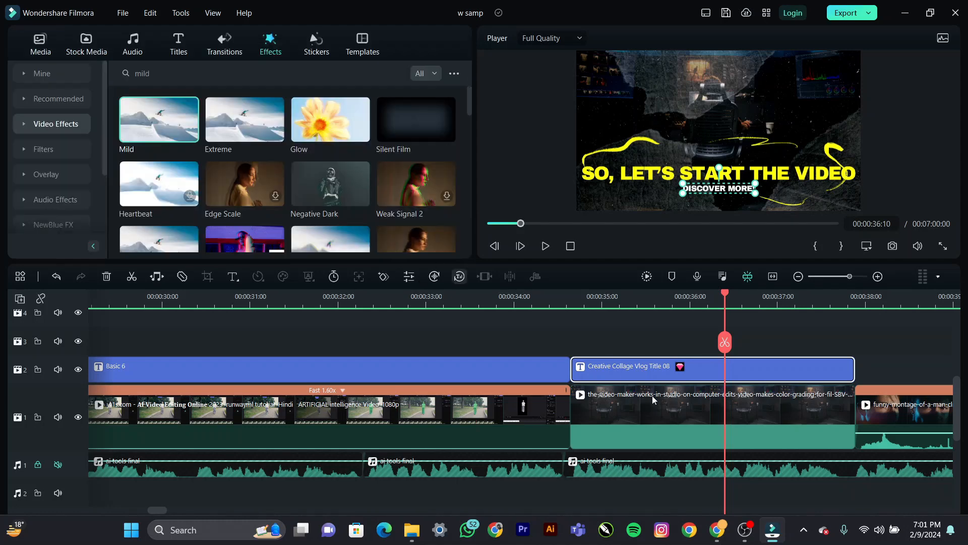
Step: Browse the titles library, view the Dynamic Swing Title's details, and open the End Credits category
left_click(179, 45)
scroll(436, 168, "down", 1)
scroll(437, 172, "up", 8)
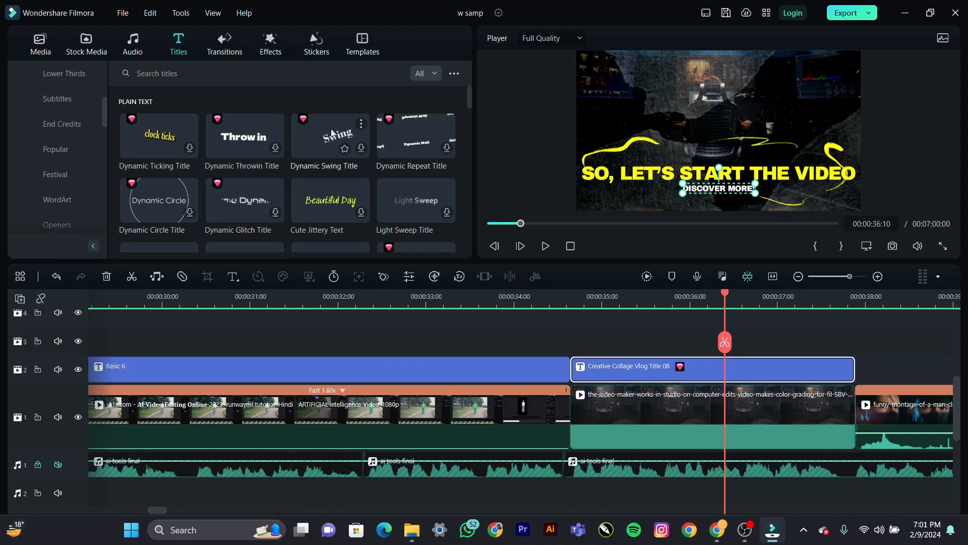
left_click(362, 124)
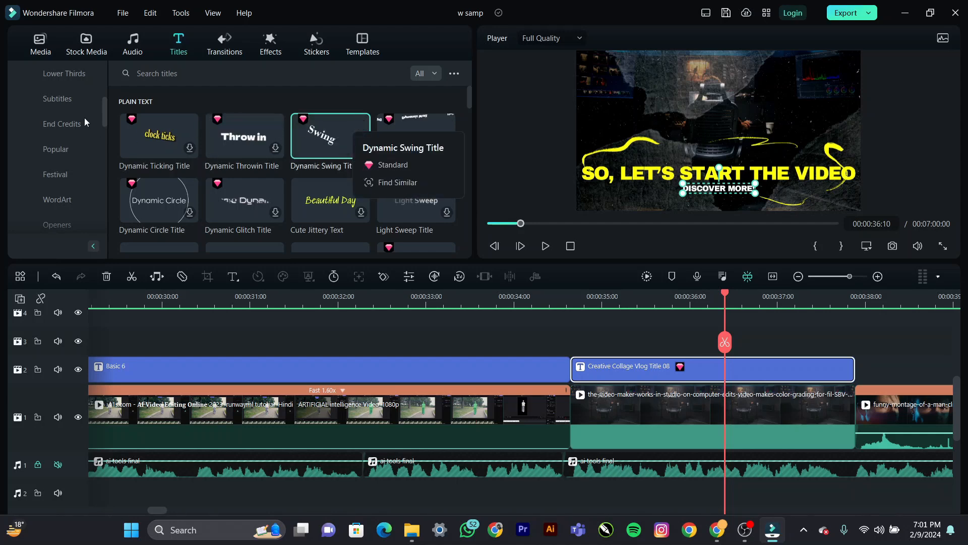
left_click(71, 127)
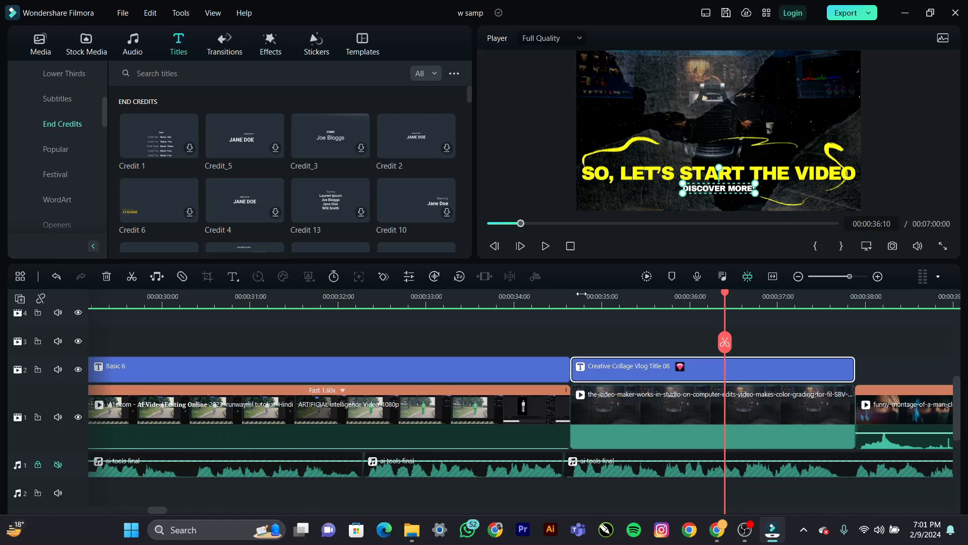
Step: Play the Creative Collage Vlog Title 08 segment from 00:00:35:01 to 00:00:35:21, and open and close the title's settings
key("ctrl+minus")
key("ctrl+minus")
key("ctrl+minus")
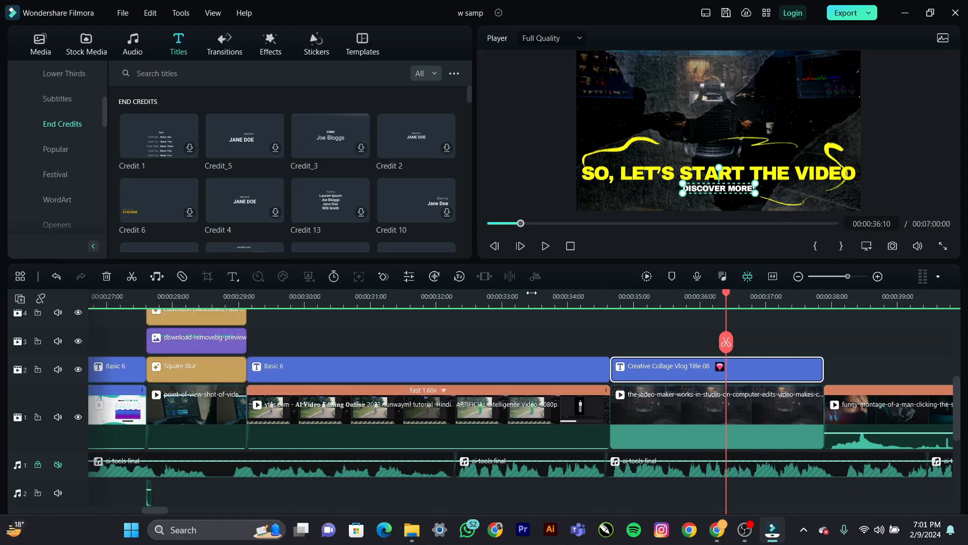
left_click_drag(162, 510, 174, 515)
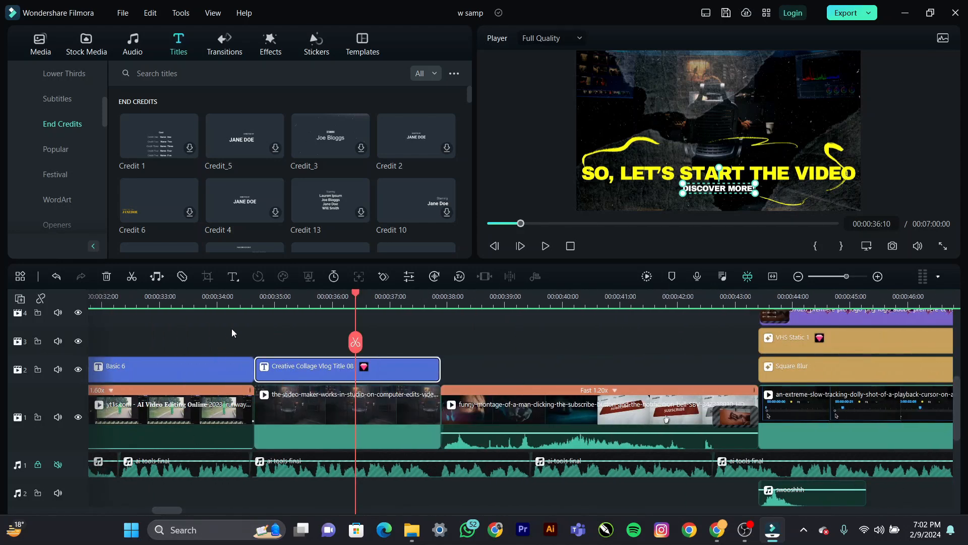
left_click_drag(247, 307, 276, 304)
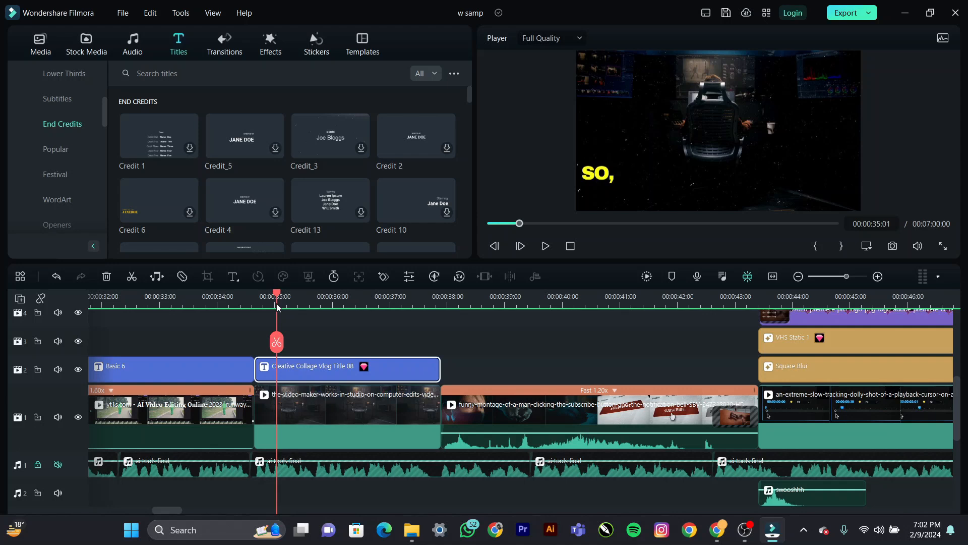
key("space")
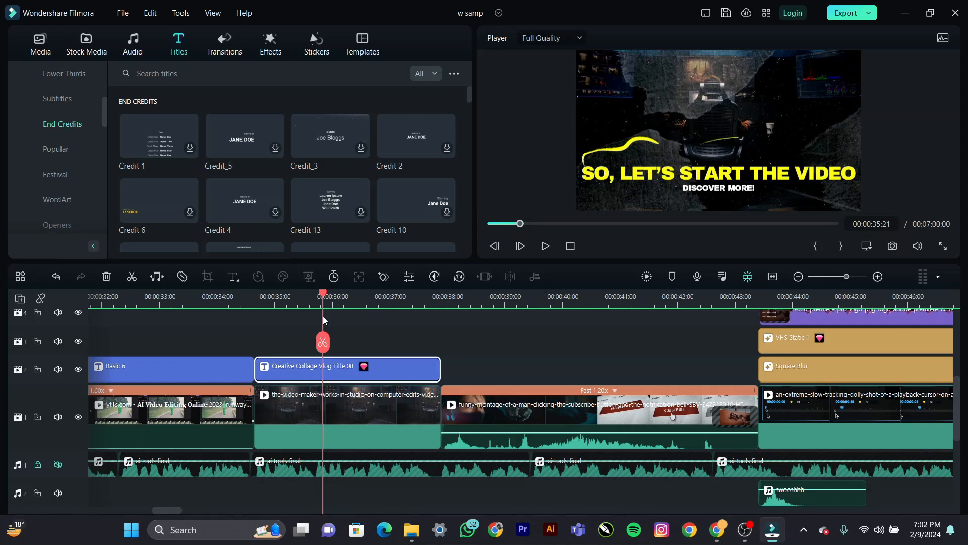
double_click(283, 368)
left_click(394, 246)
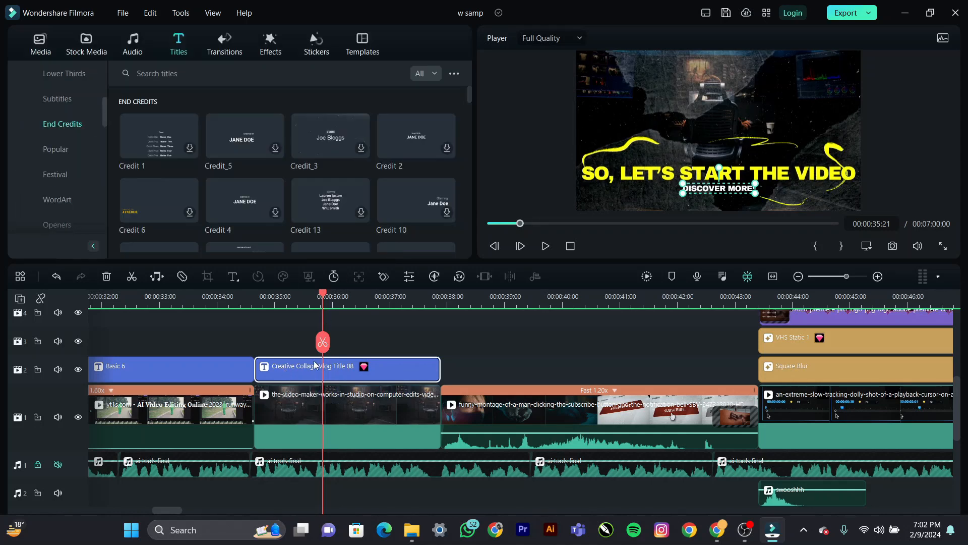
Step: Search the titles library for "creative collage vlog" and browse the matching templates
left_click(213, 76)
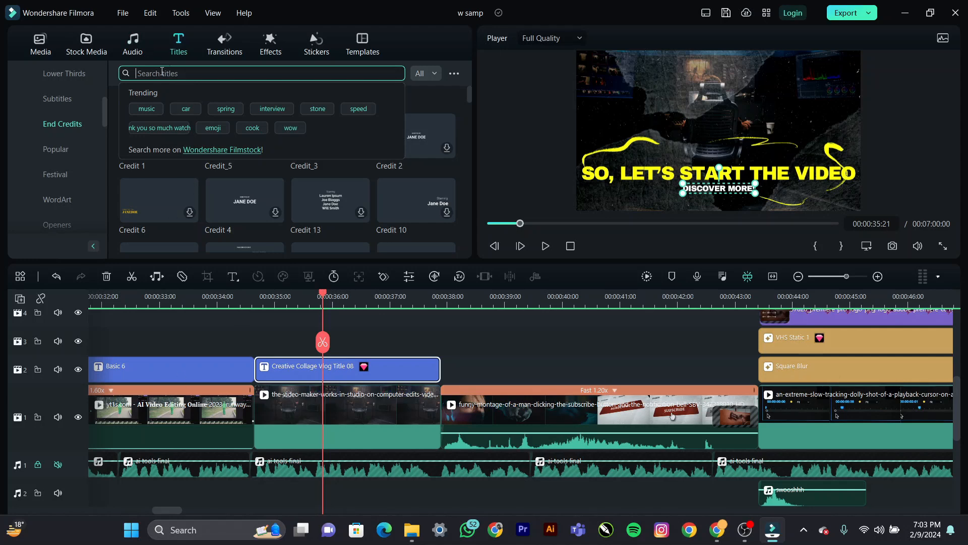
type("creative collage vlog")
key("Return")
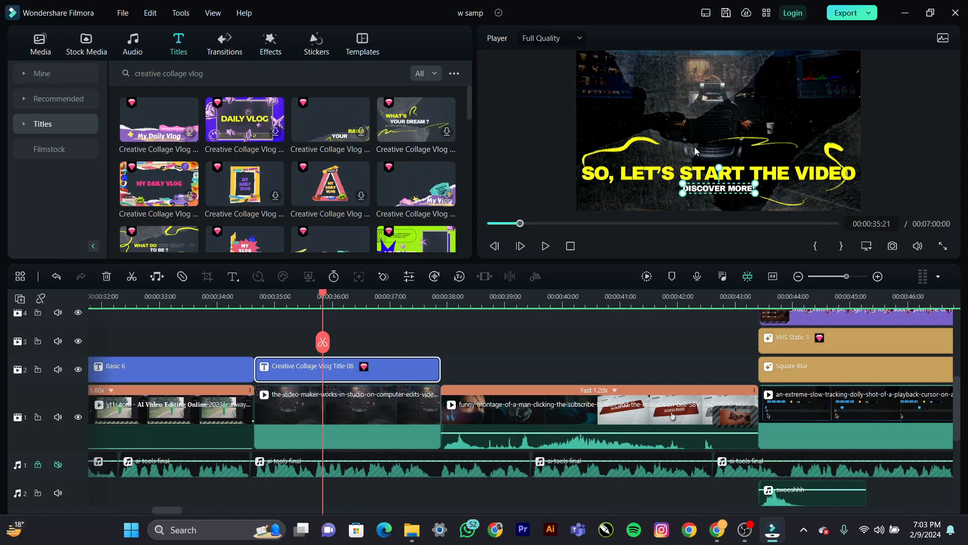
left_click_drag(467, 108, 467, 118)
scroll(158, 198, "up", 1)
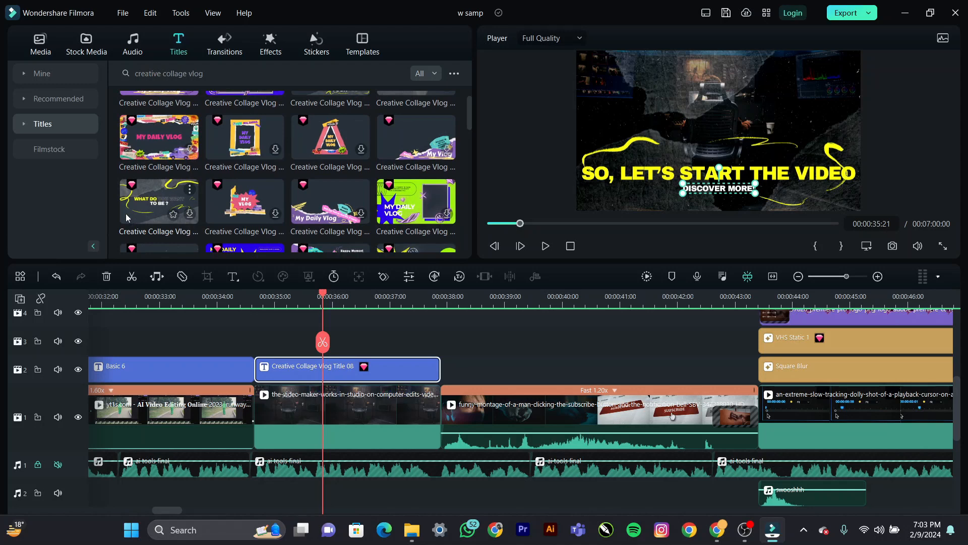
scroll(286, 150, "down", 3)
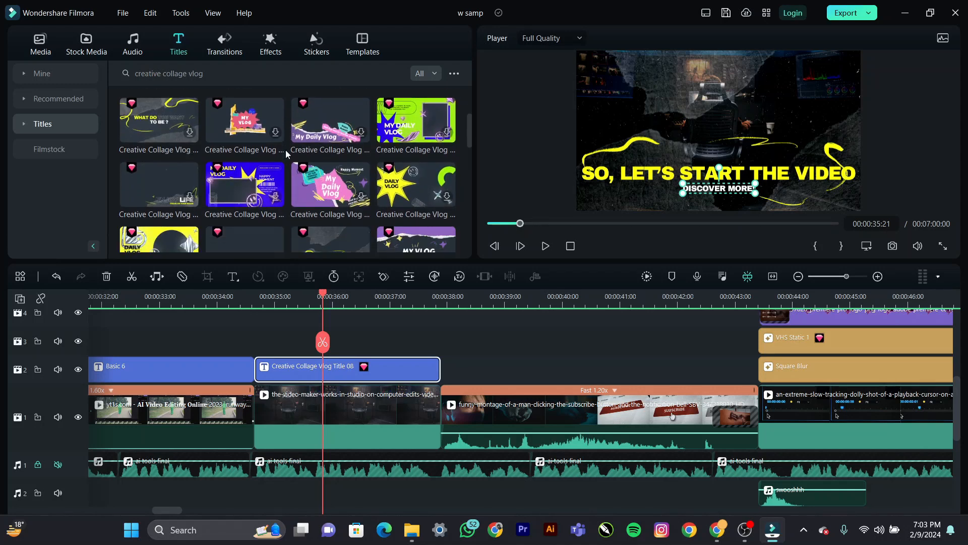
left_click_drag(470, 129, 470, 150)
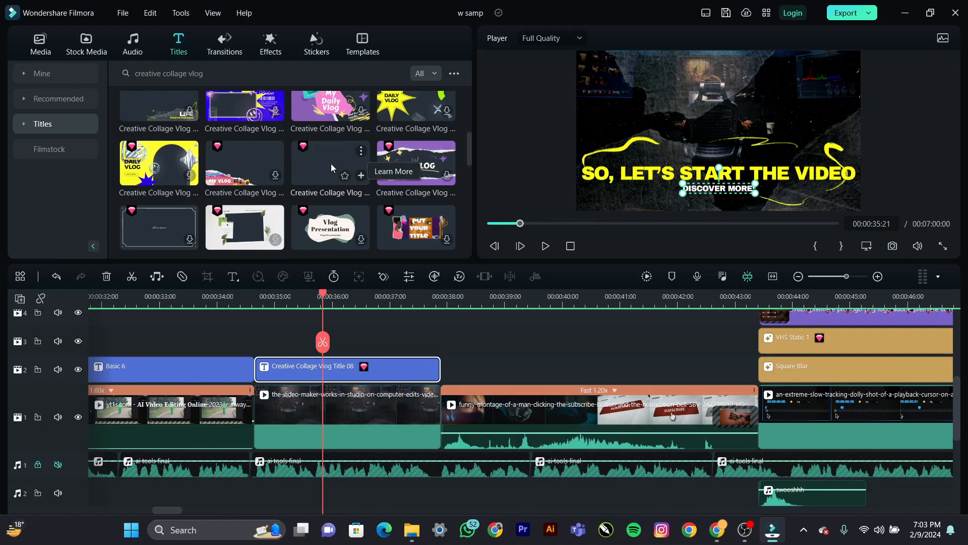
Step: Preview the "What Happened ?" Creative Collage Vlog template and pause it at 00:00:02:24
left_click(331, 165)
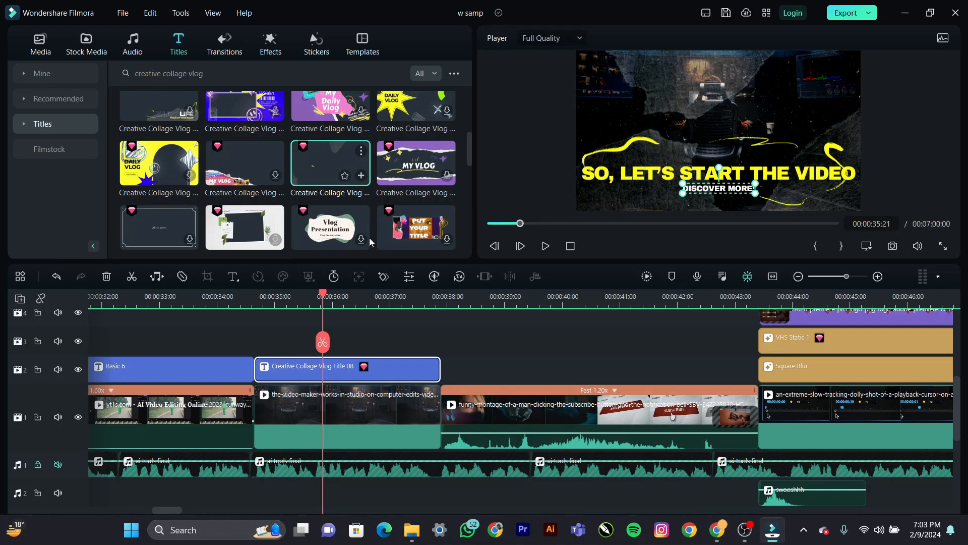
left_click(332, 162)
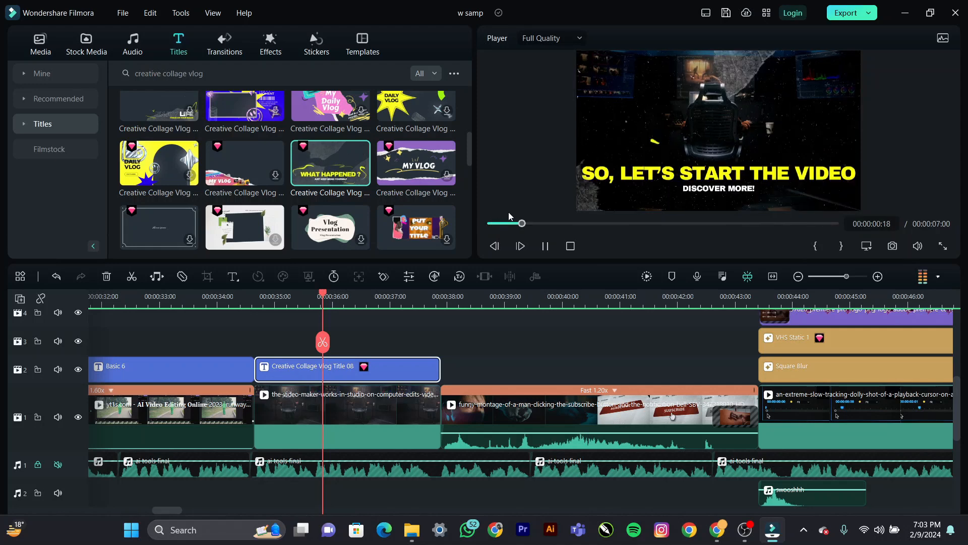
left_click(545, 246)
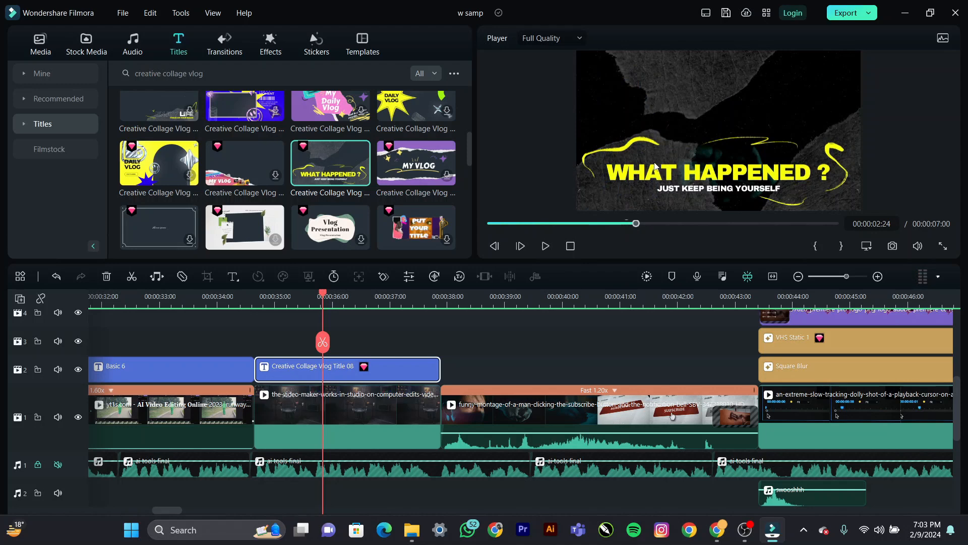
Step: Play from the end of the vlog title to 00:00:38:20 and check the subscribe montage clip at 00:00:40:17 and 00:00:39:13
left_click(383, 295)
left_click_drag(383, 296, 426, 297)
key("space")
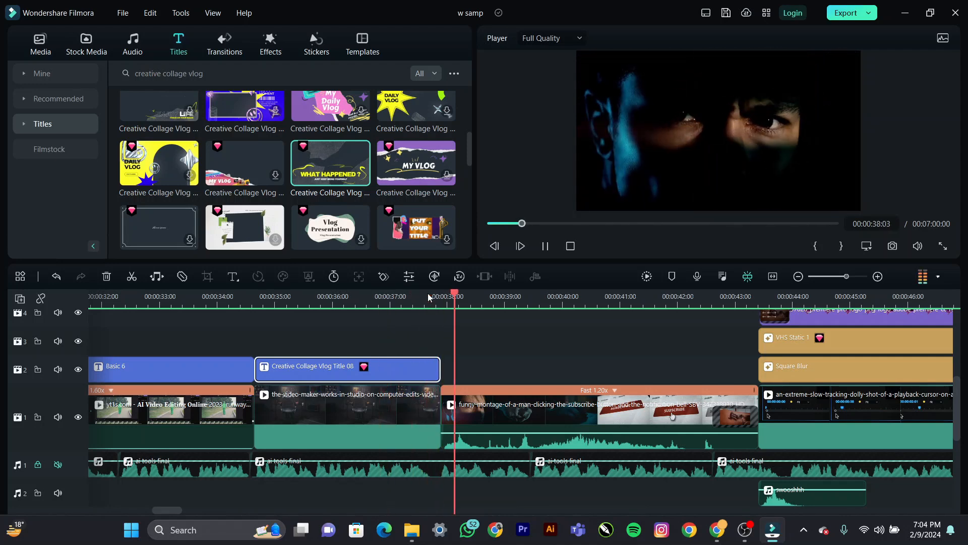
key("space")
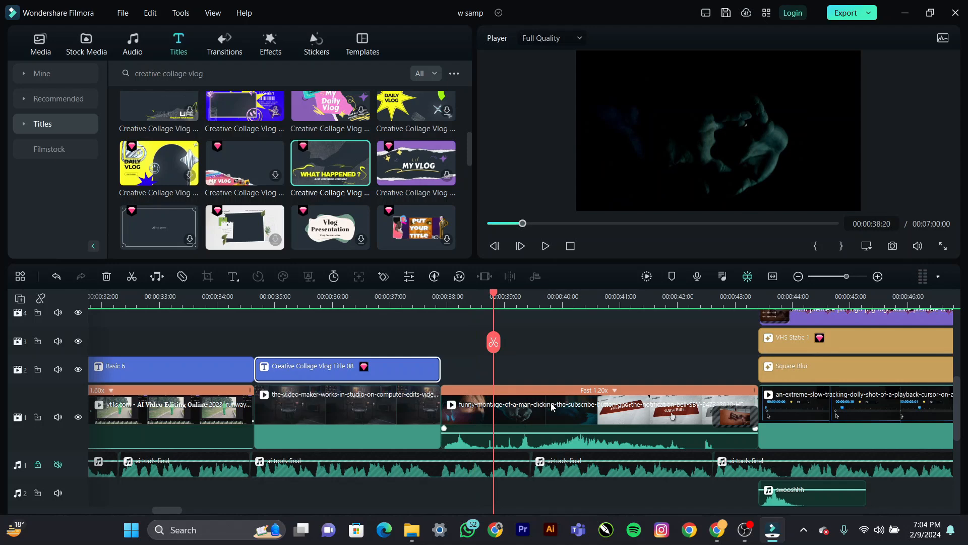
left_click(601, 297)
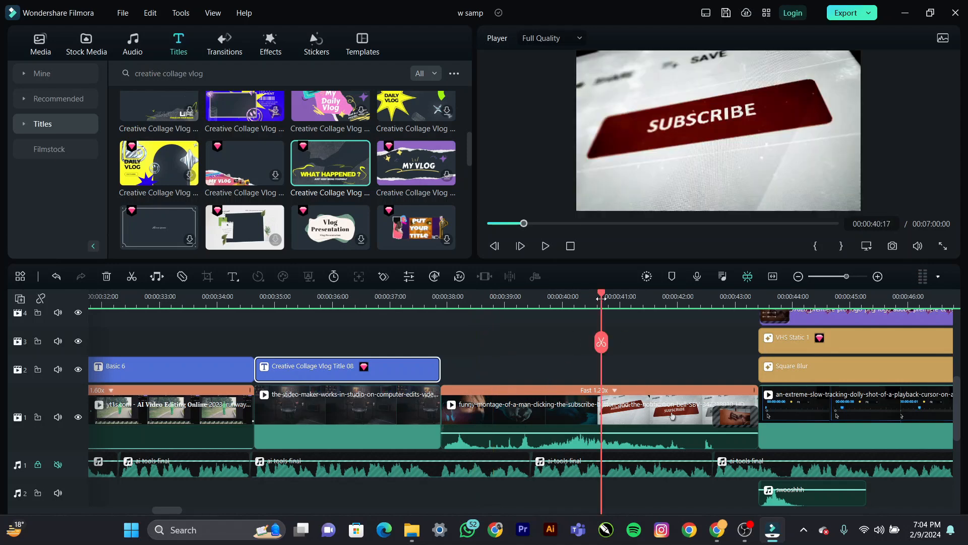
scroll(508, 406, "down", 2)
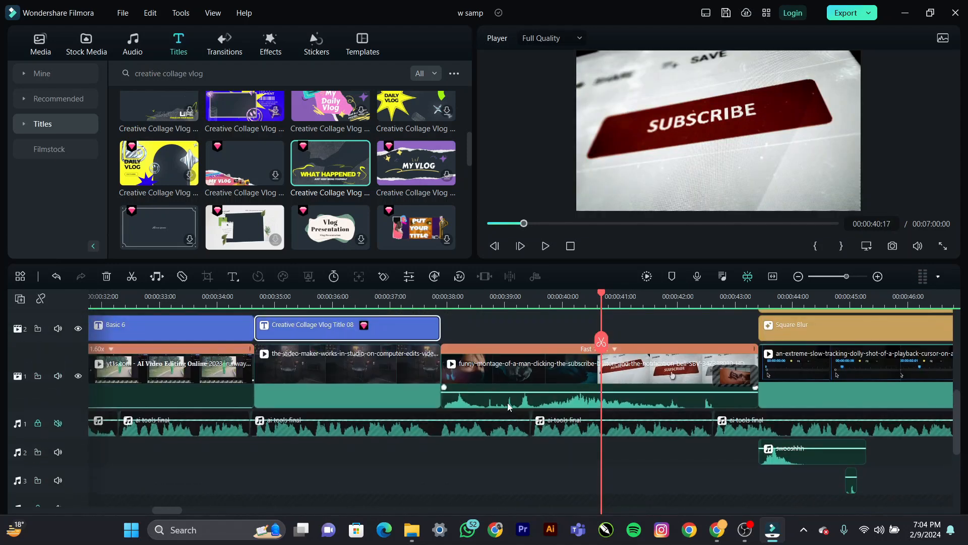
scroll(507, 402, "up", 1)
left_click(535, 296)
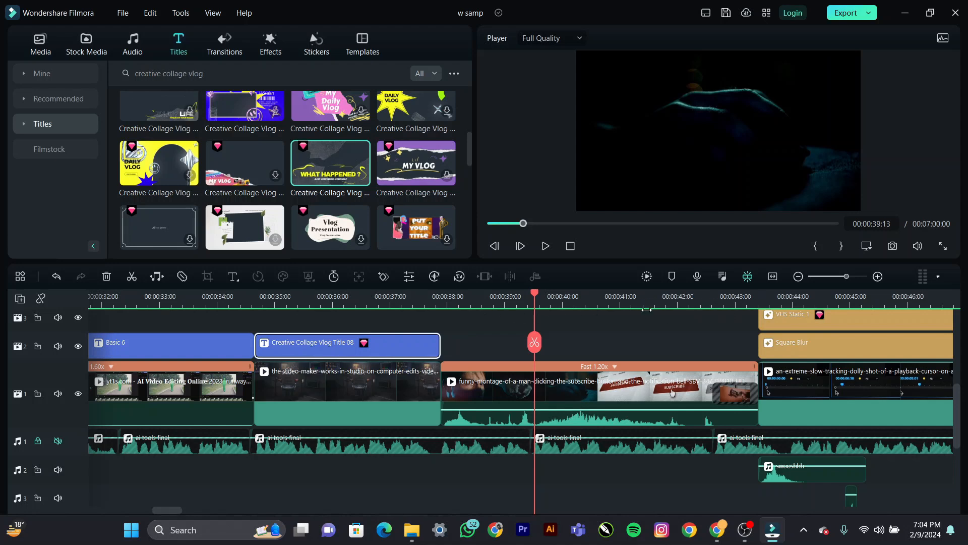
Step: Scrub to the Premiere Pro logo segment at 00:00:44:15 and through its stacked tracks to 00:00:46:17
left_click_drag(707, 295, 830, 321)
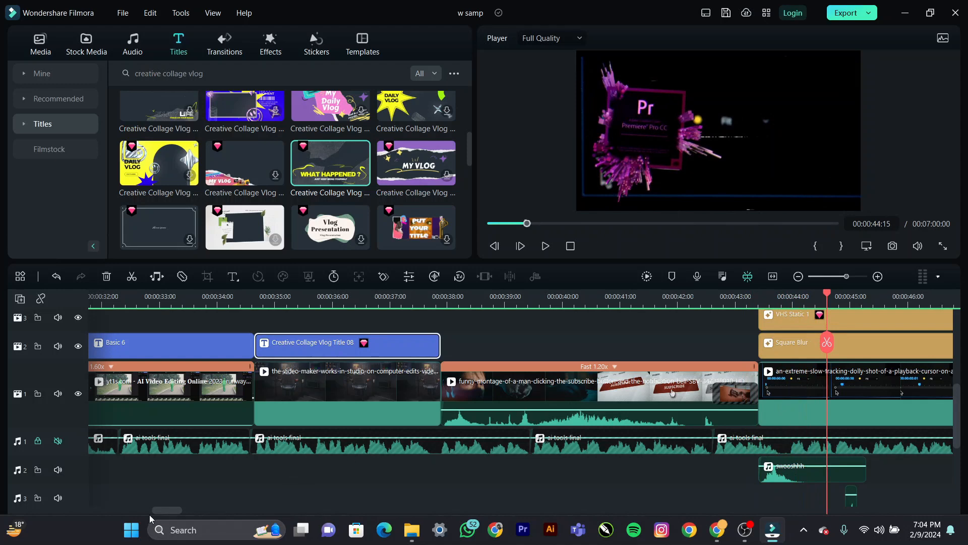
left_click_drag(179, 510, 192, 510)
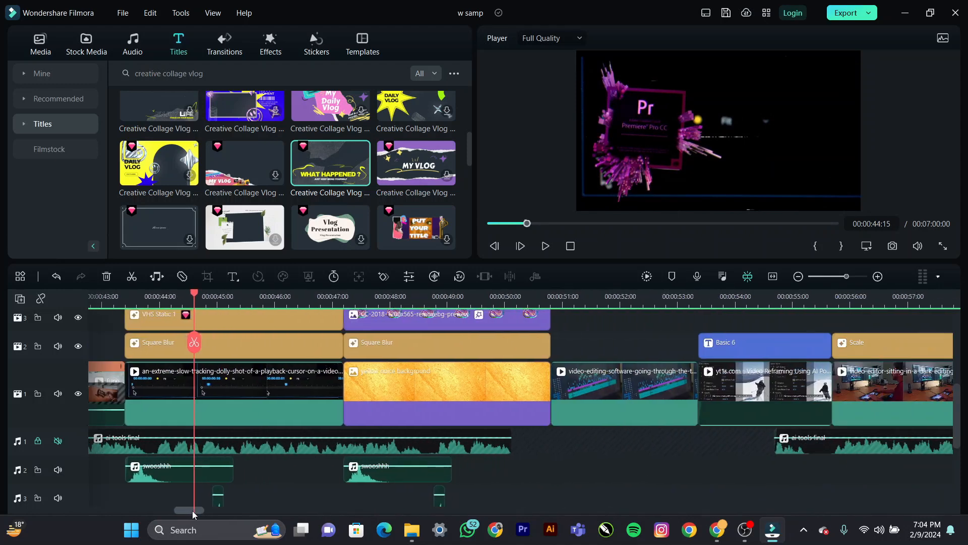
scroll(250, 410, "up", 3)
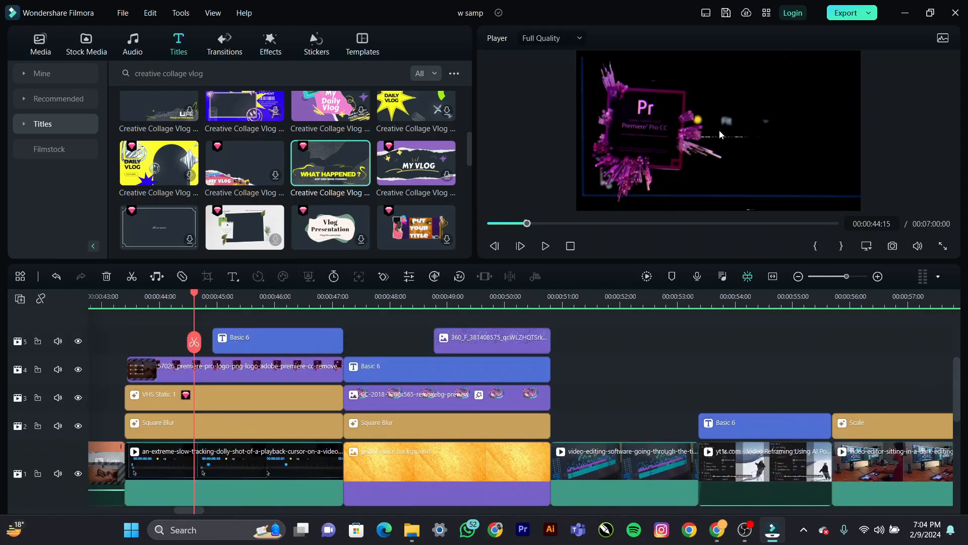
left_click_drag(195, 308, 314, 327)
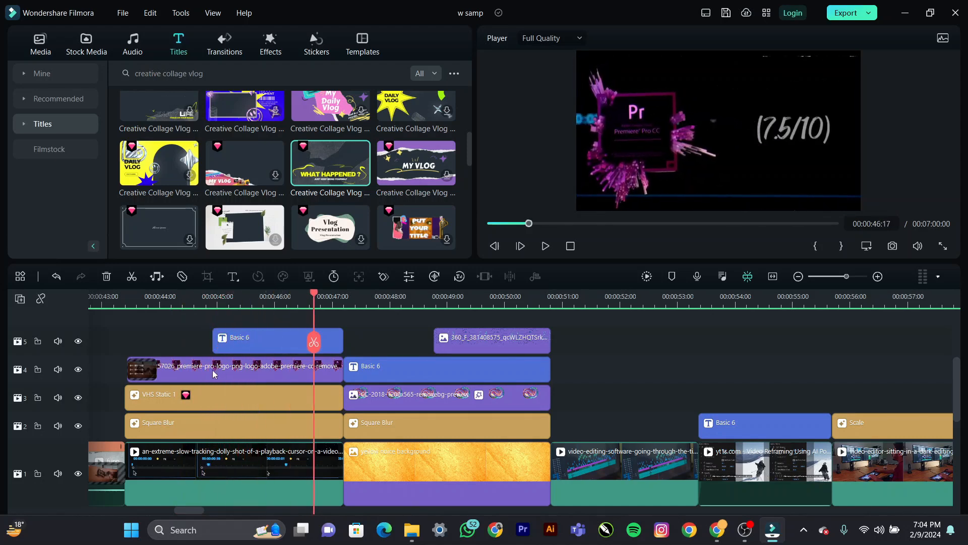
Step: View the Mild effect settings of the Premiere Pro logo clip and close them
left_click(201, 374)
double_click(200, 375)
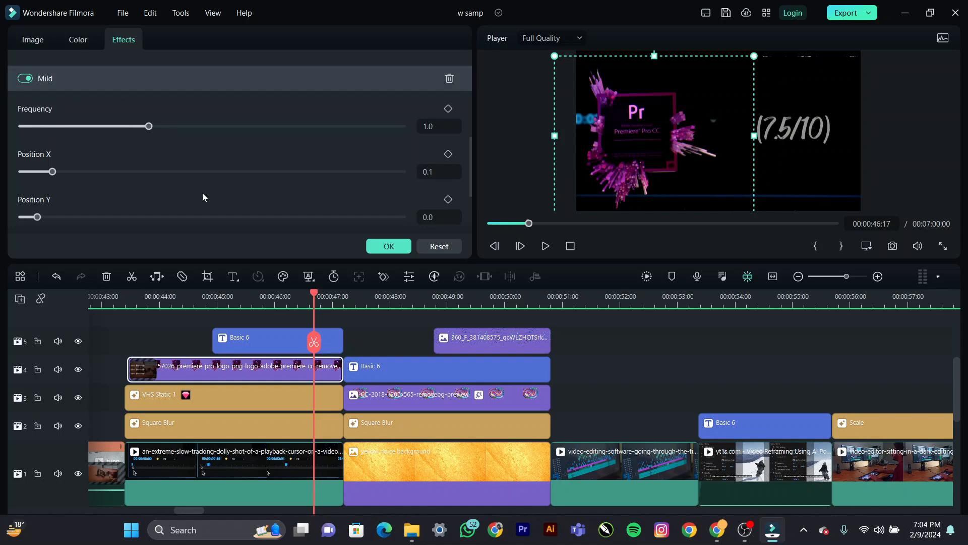
left_click(388, 246)
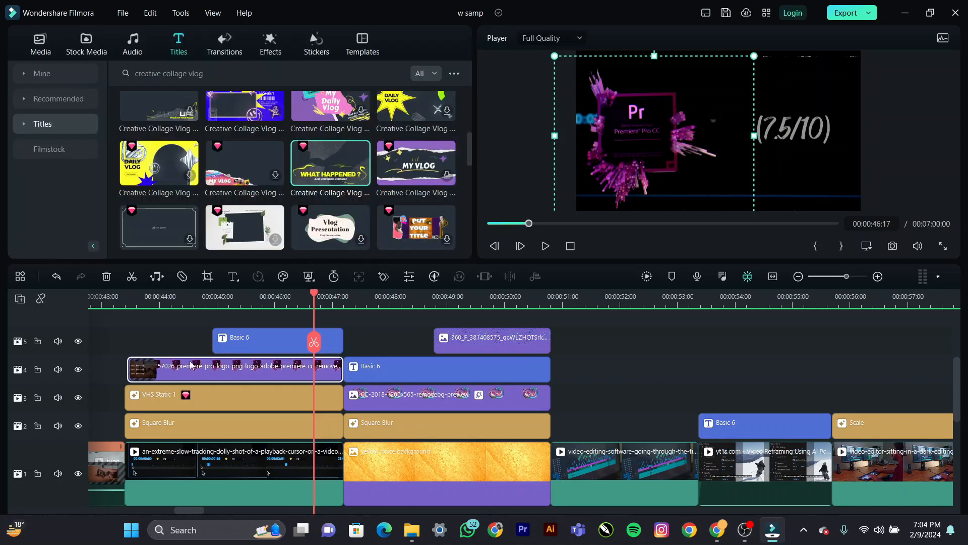
Step: Open the video effects library with the playhead at 00:00:44:10, and review the Premiere Pro logo's Mild settings again up to 00:00:44:16
left_click(139, 303)
left_click_drag(150, 306, 226, 313)
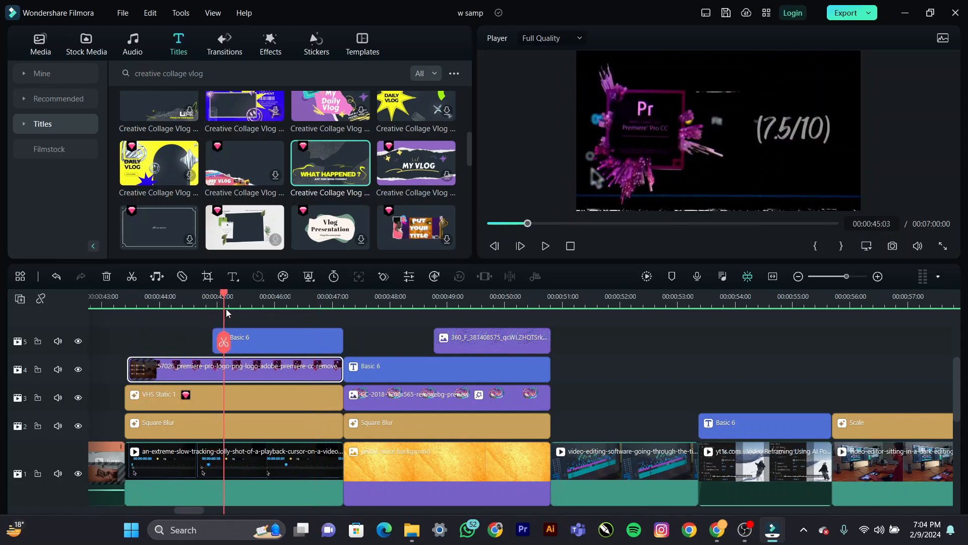
left_click(183, 309)
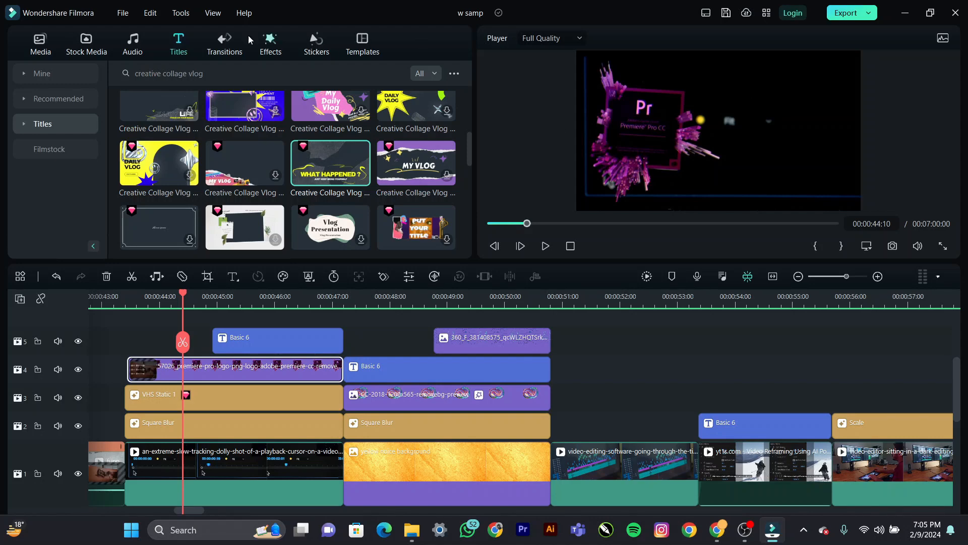
left_click(267, 41)
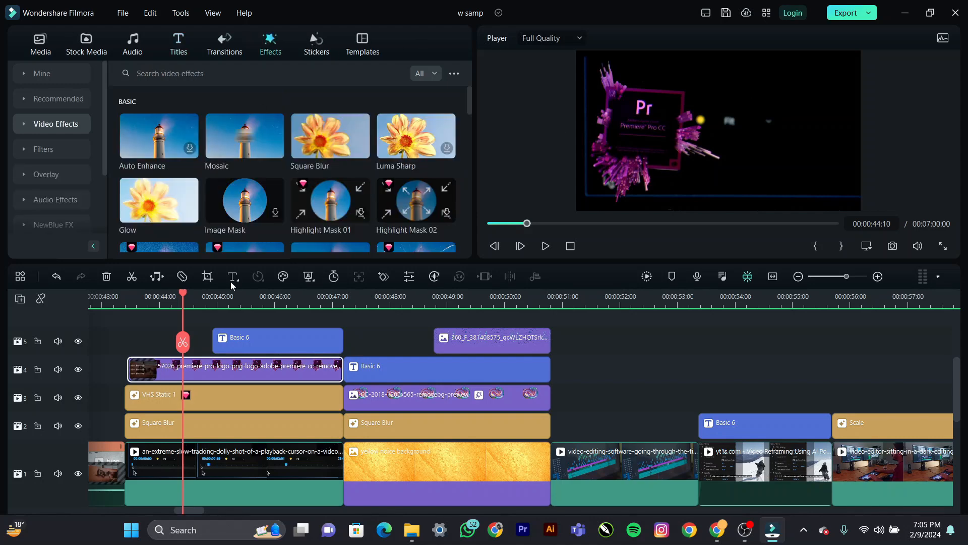
double_click(218, 376)
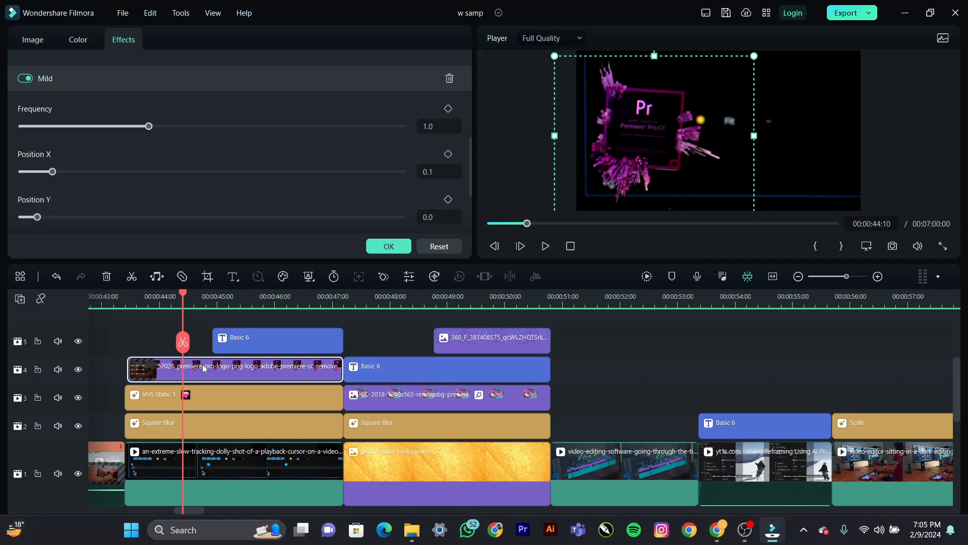
left_click_drag(212, 301, 197, 407)
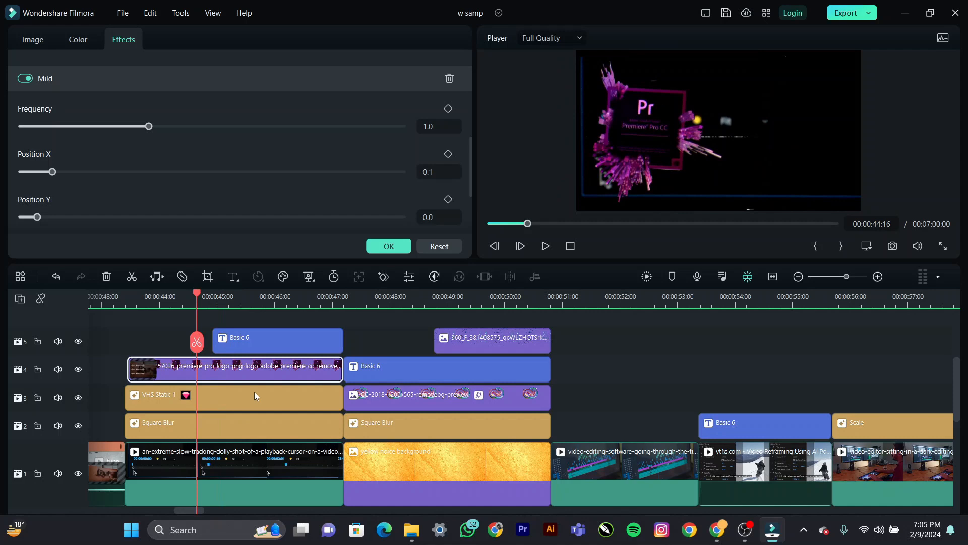
Step: Inspect the settings of the playback-cursor background clip and the VHS Static 1 and Square Blur effects above it
left_click(217, 462)
left_click(199, 299)
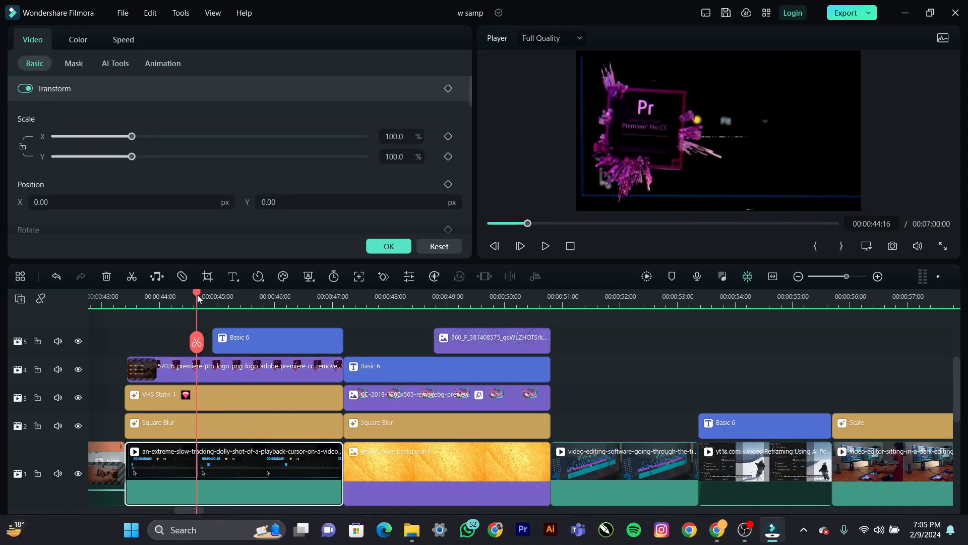
left_click(180, 399)
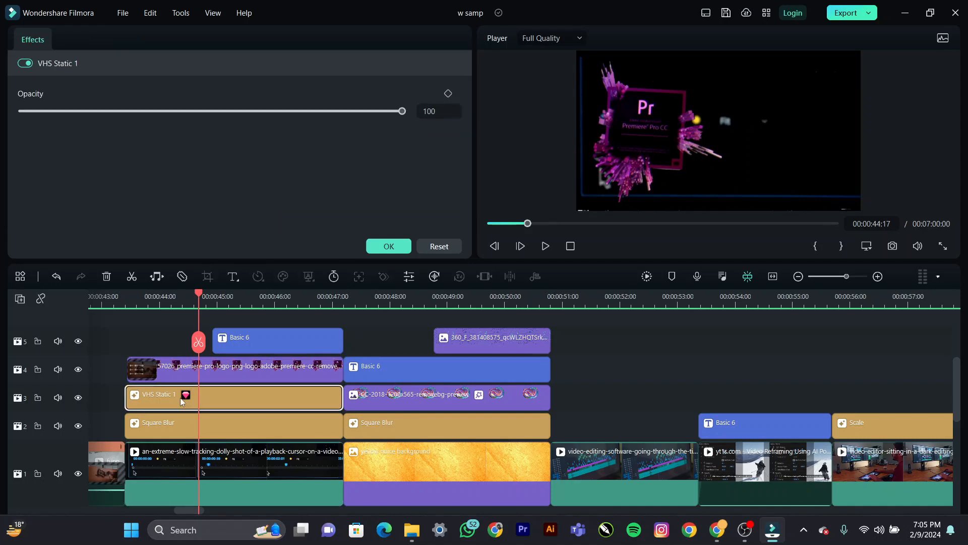
left_click(174, 426)
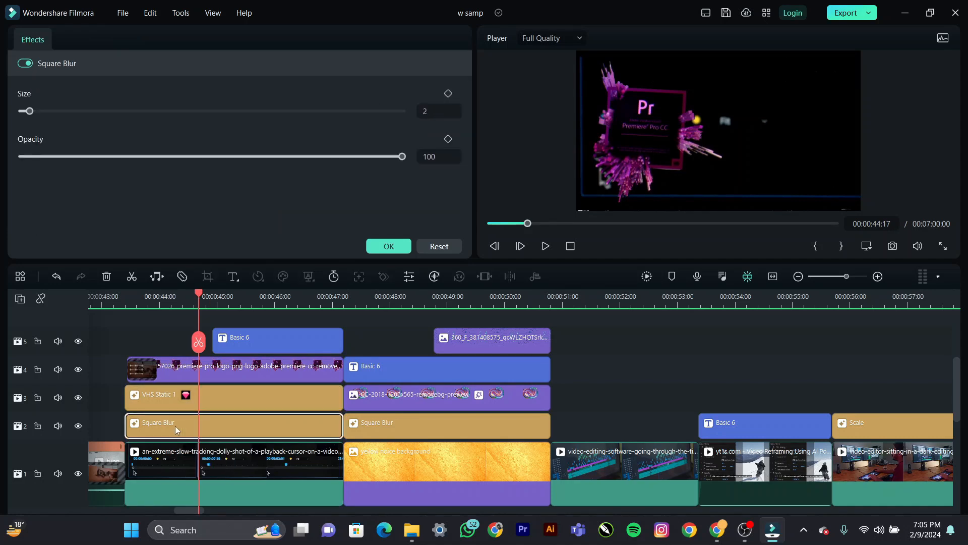
Step: Scrub the Premiere Pro segment to 00:00:46:04 and open the animation settings of its "(7.5/10)" Basic 6 title
scroll(213, 468, "down", 3)
scroll(213, 468, "up", 3)
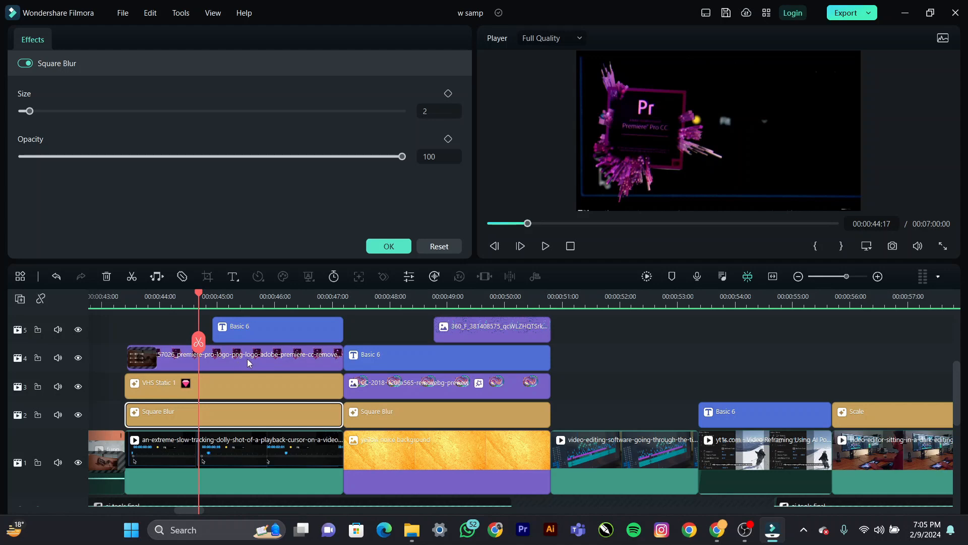
left_click(328, 304)
left_click_drag(328, 304, 287, 313)
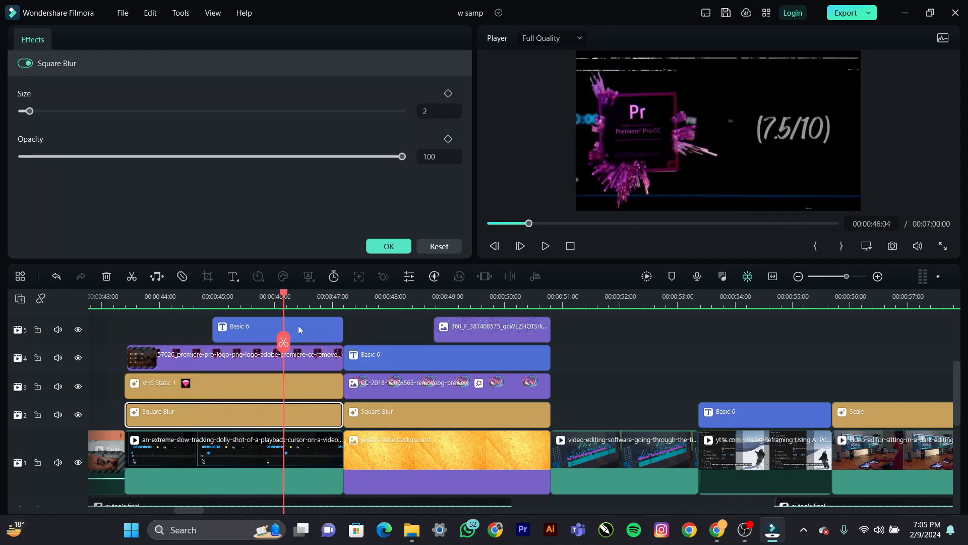
left_click(257, 341)
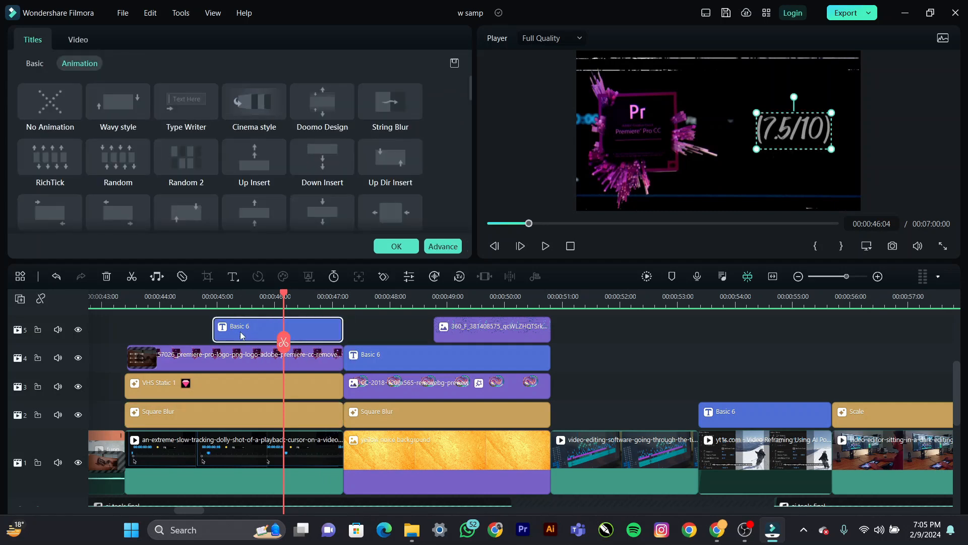
Step: Preview the "(7.5/10)" title between 00:00:45:03 and 00:00:47:00 and close its animation settings
left_click(224, 301)
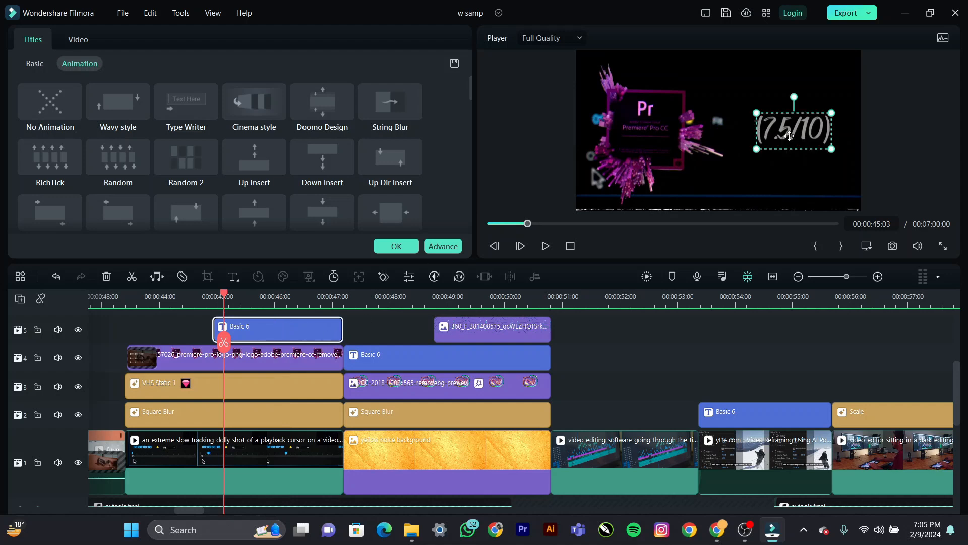
left_click(331, 297)
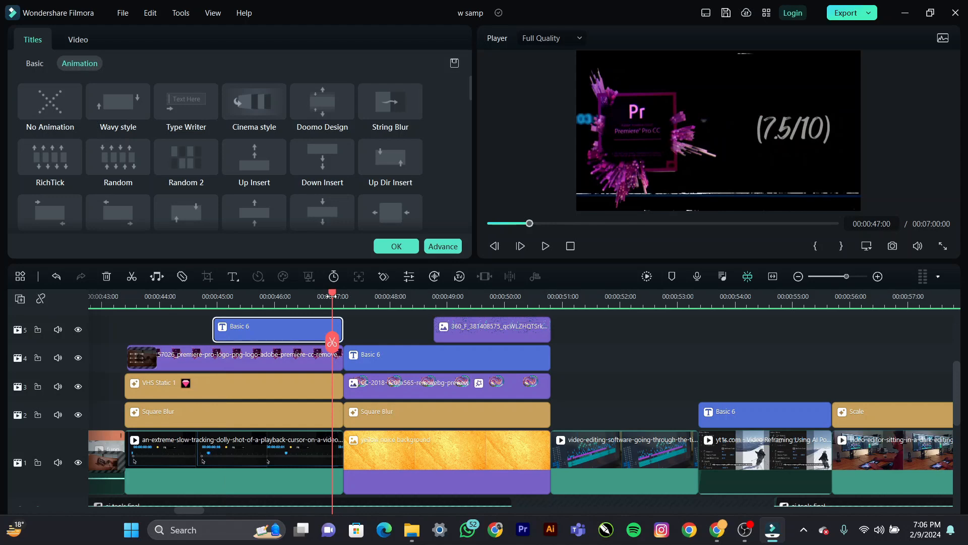
left_click(392, 246)
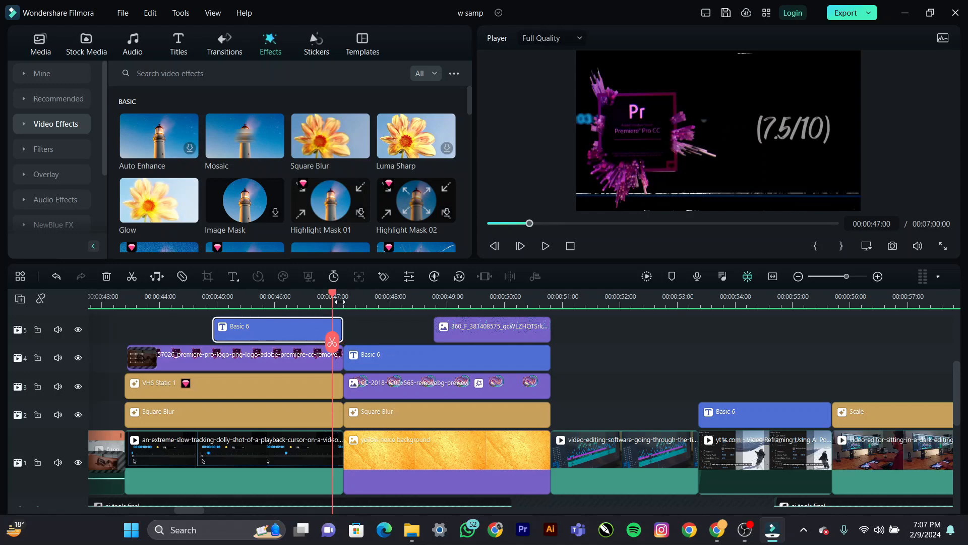
Step: Scrub to the Adobe Sensei segment at 00:00:47:16 and inspect the Extreme effect settings of its logo clip
left_click_drag(336, 299, 369, 305)
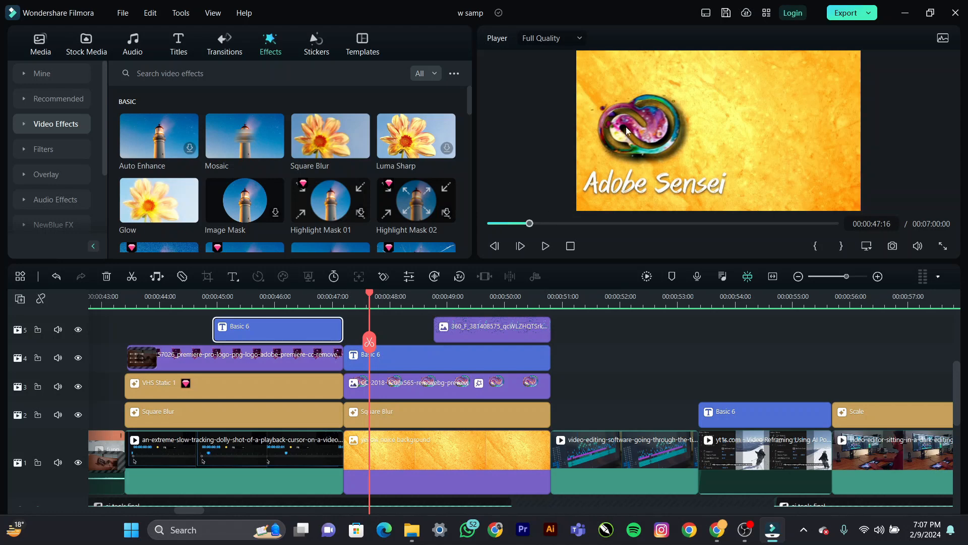
left_click(636, 167)
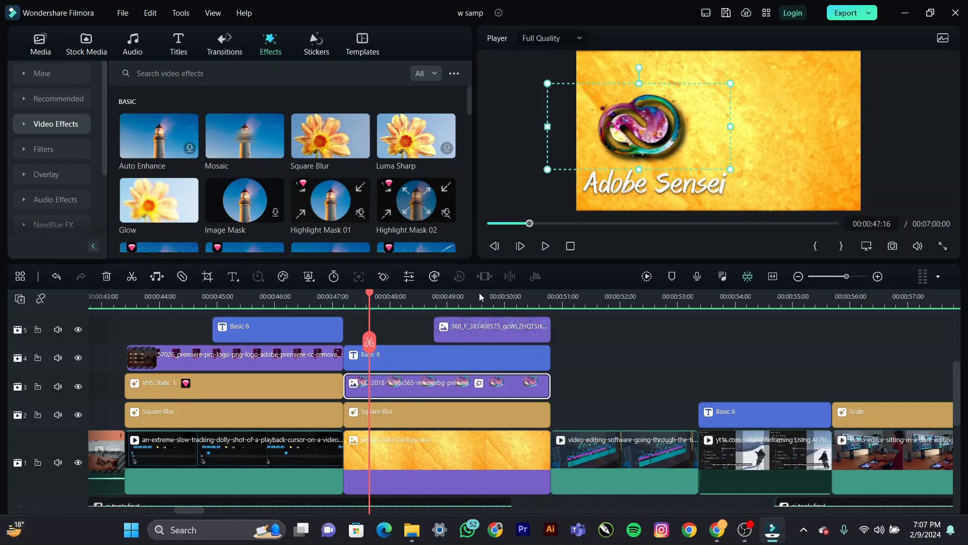
left_click(517, 147)
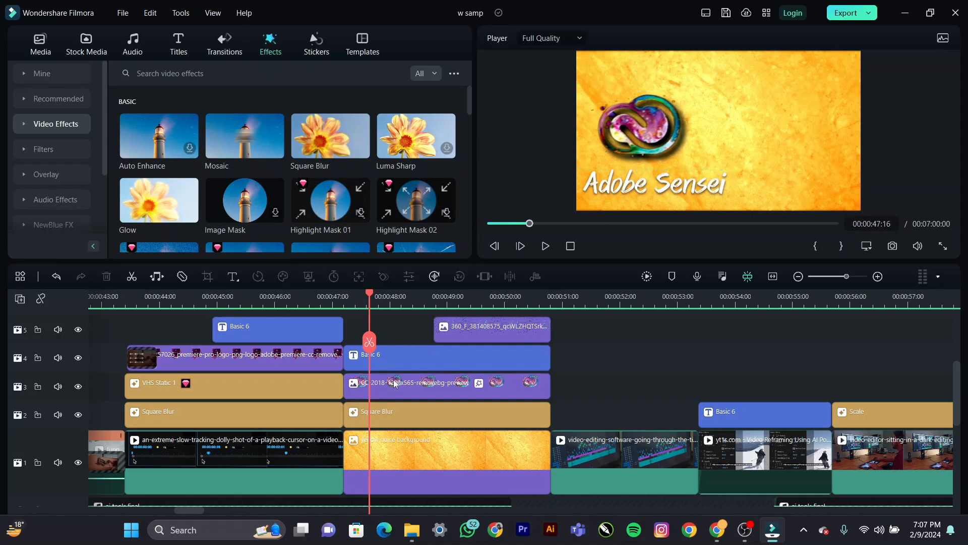
double_click(411, 386)
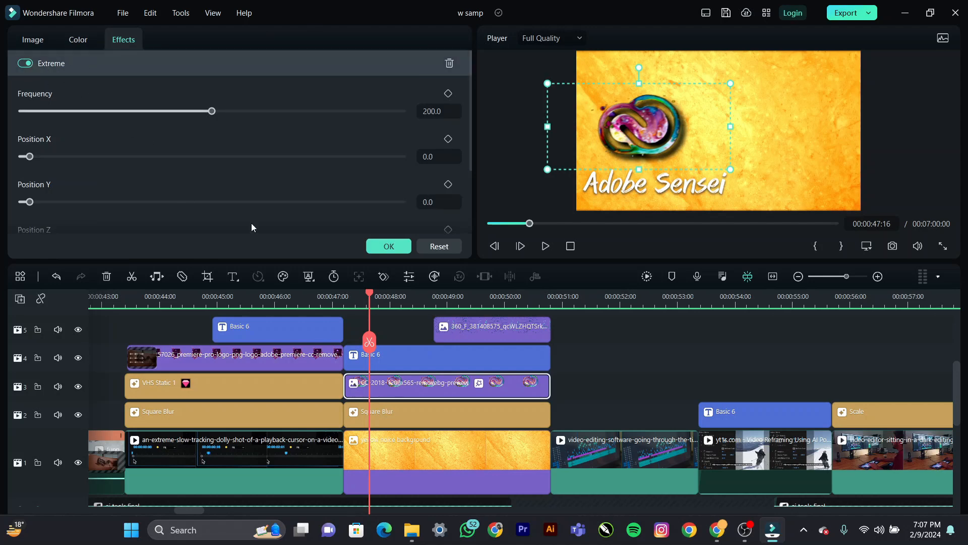
left_click(389, 246)
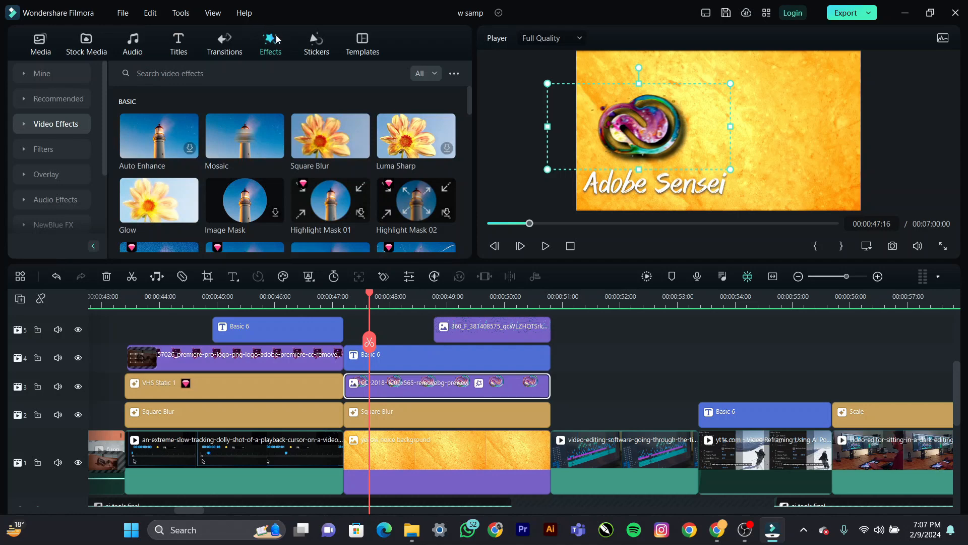
Step: Search the video effects library for "extreme" and clear the search
left_click(199, 79)
type("extreme")
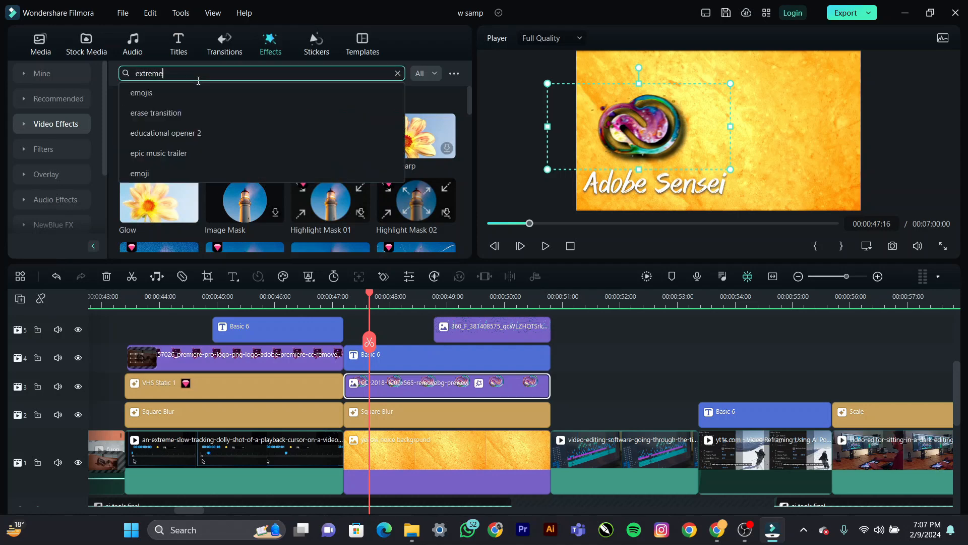
key("Return")
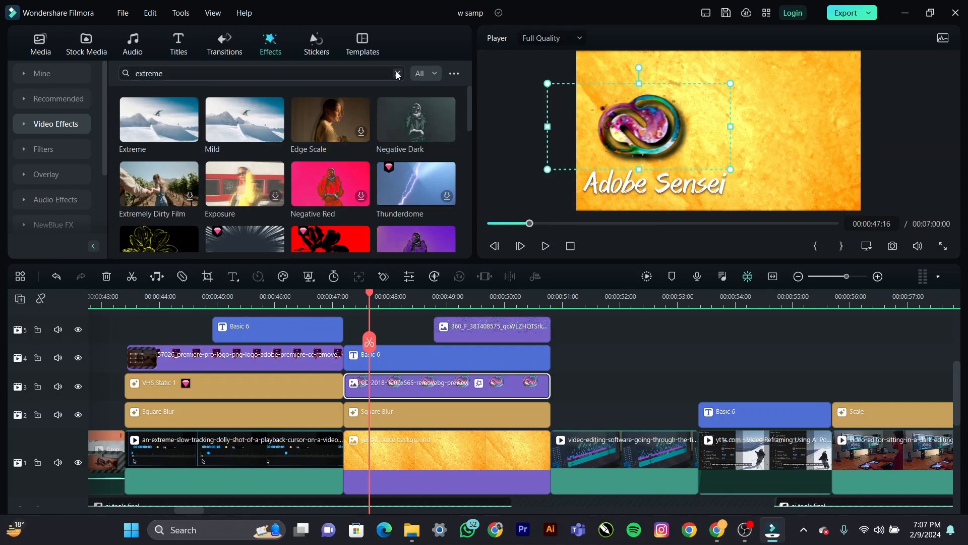
left_click(397, 75)
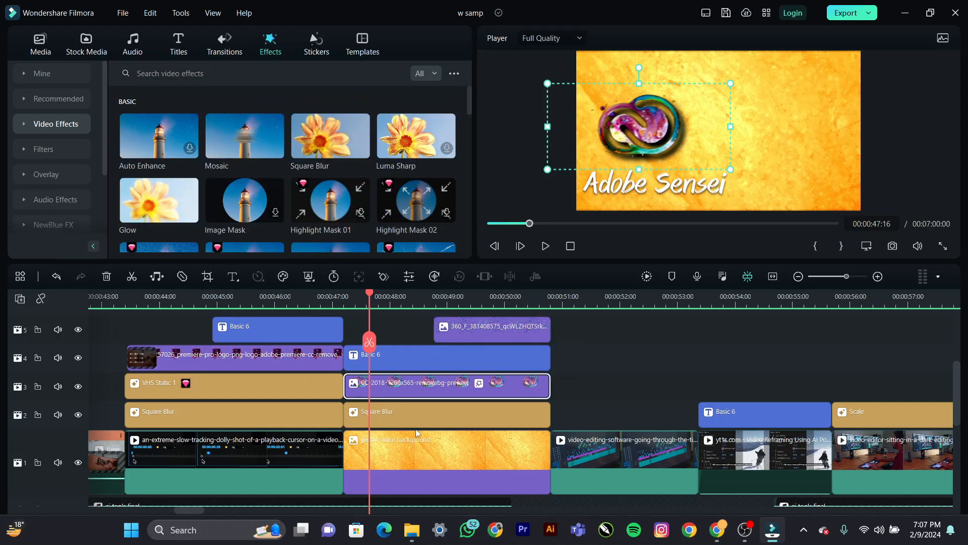
Step: Inspect the yellow background clip and view the settings of the Square Blur effect above it
left_click(416, 449)
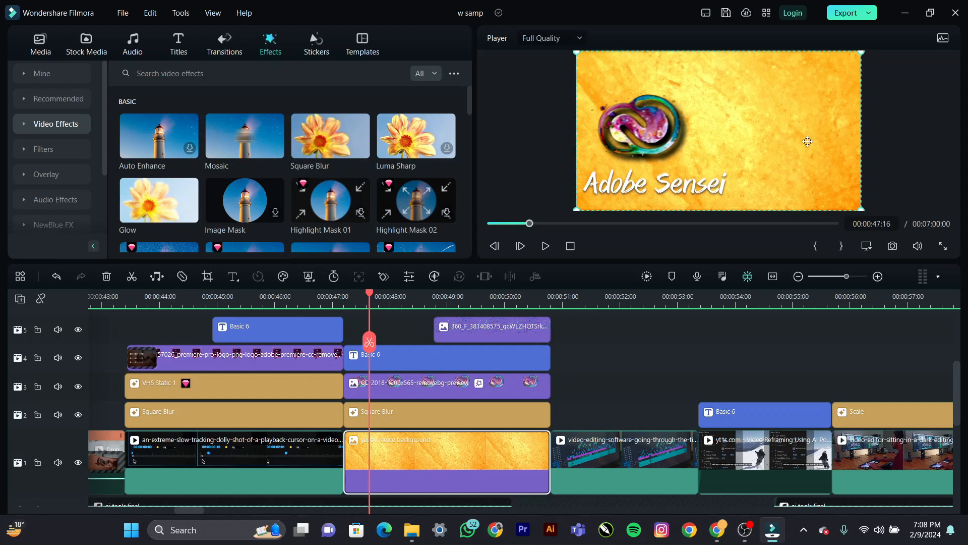
left_click(377, 415)
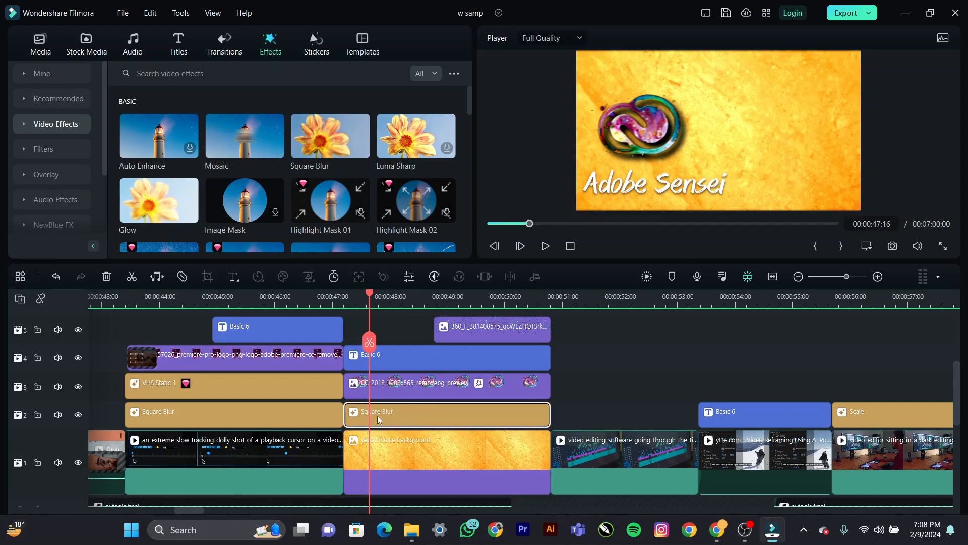
double_click(377, 415)
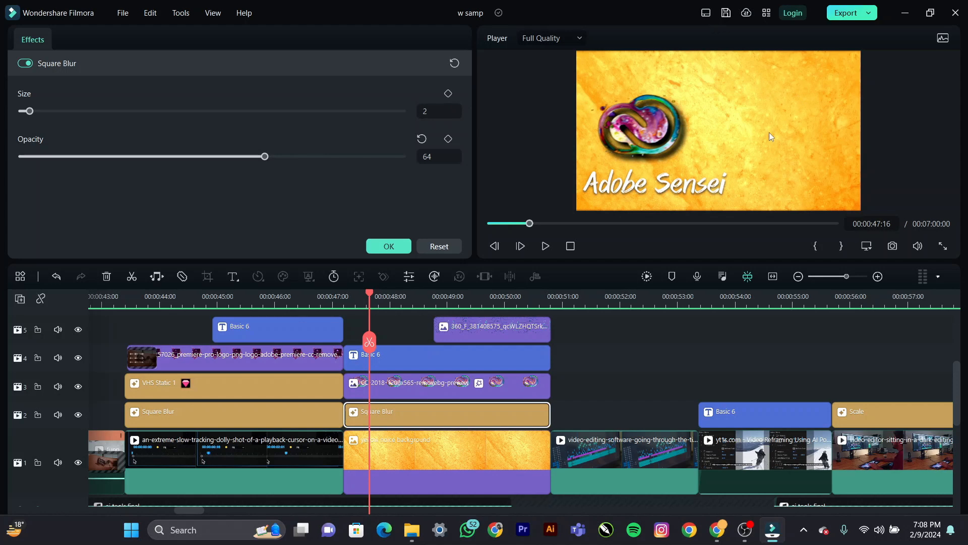
left_click(389, 247)
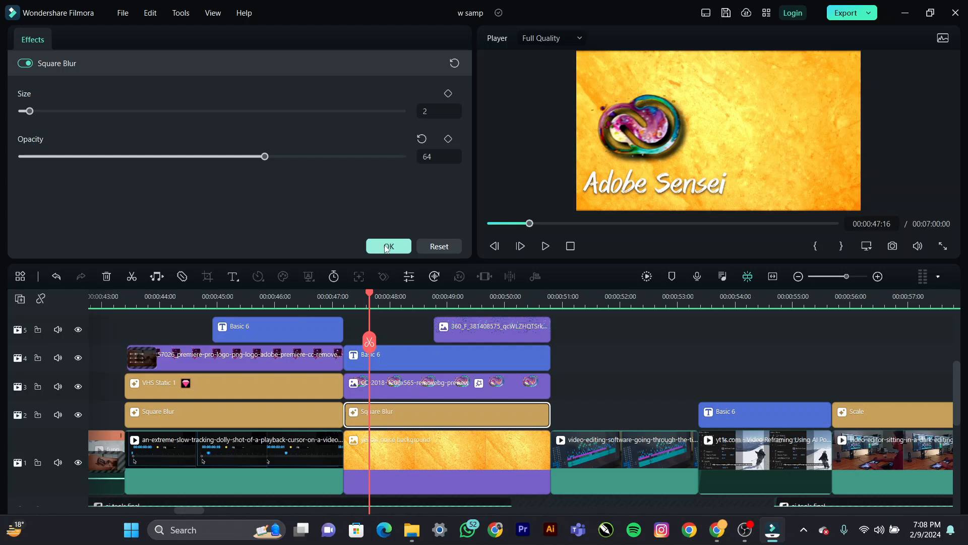
left_click(388, 247)
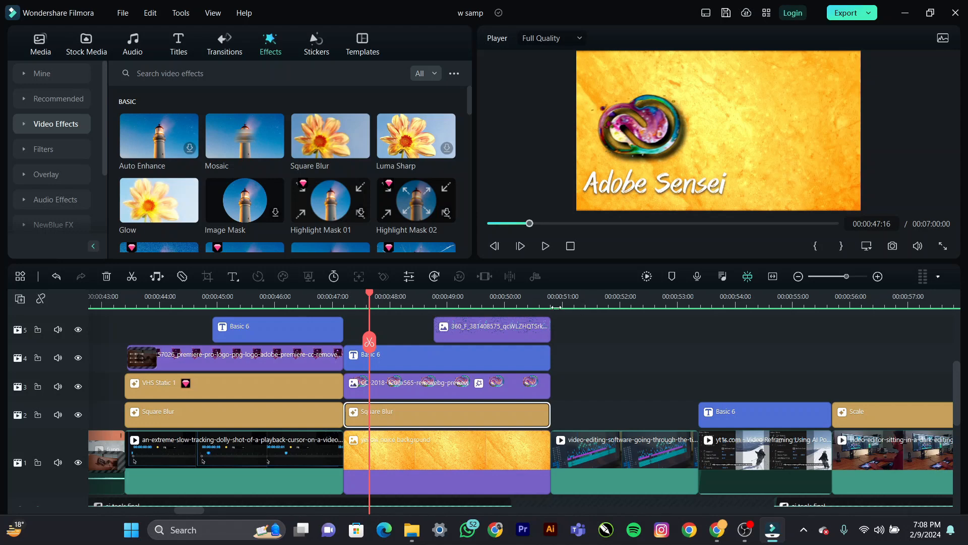
Step: Scrub ahead to 00:00:54:08 and play the Video Reframing clip from just before its start
left_click_drag(556, 306, 754, 330)
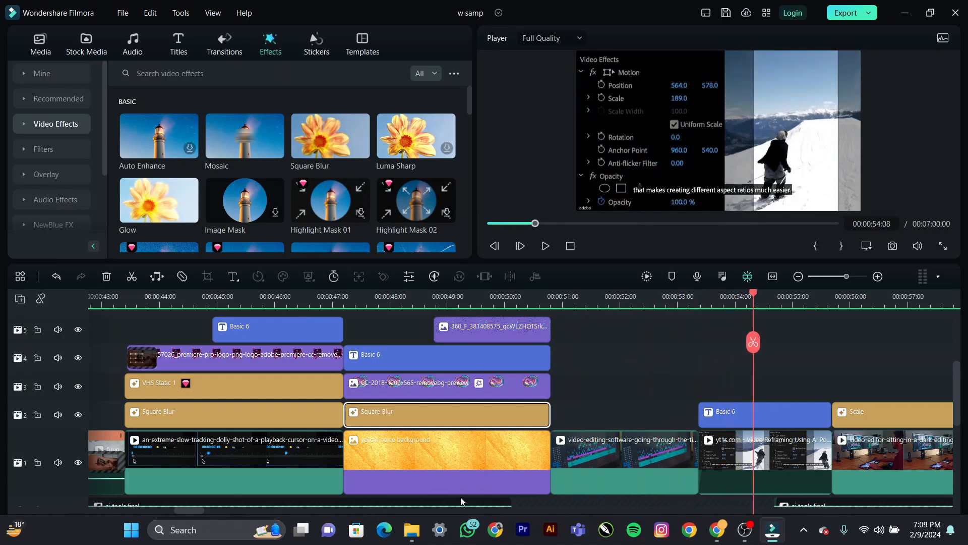
left_click_drag(195, 509, 207, 514)
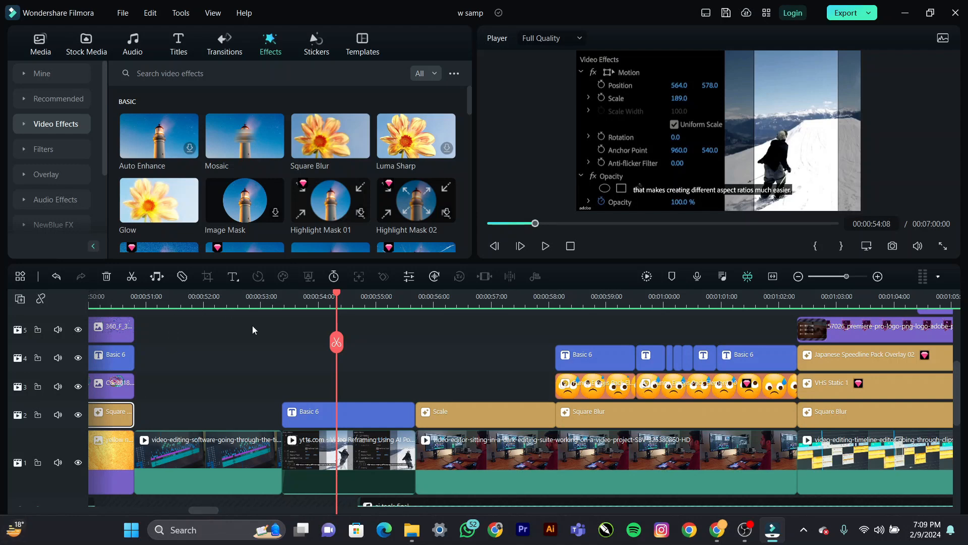
left_click(268, 306)
key("space")
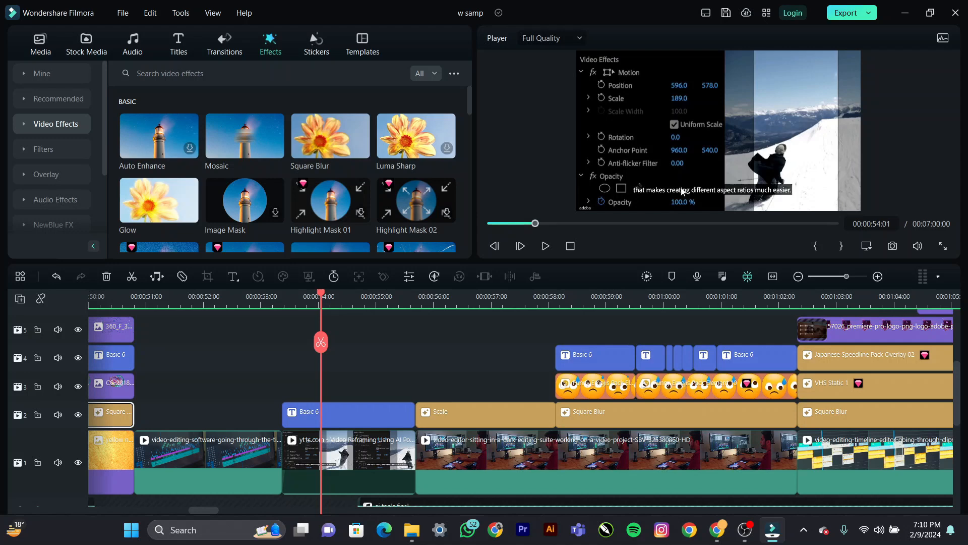
left_click(460, 334)
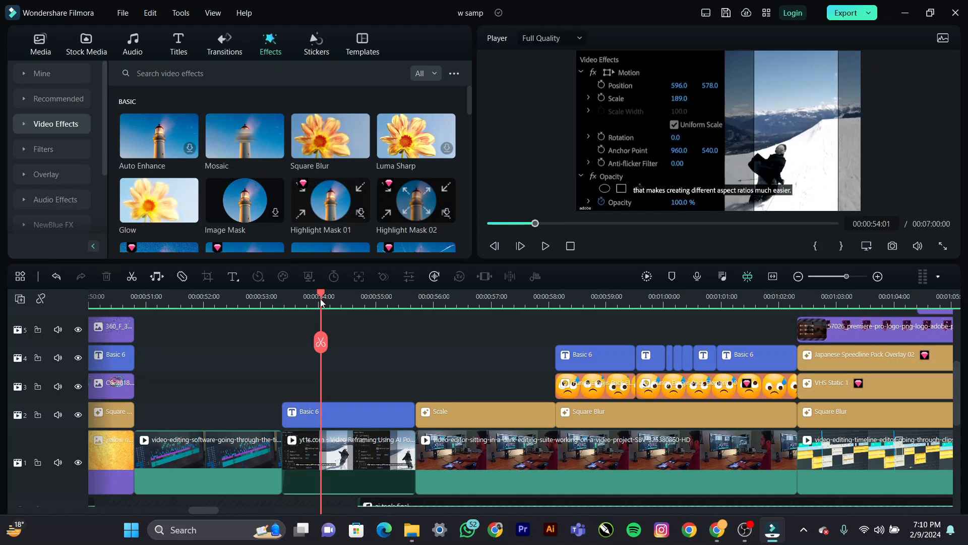
Step: Move to 00:00:56:10 and open the settings of the Scale effect above the dark editing suite clip
left_click_drag(321, 302, 472, 368)
double_click(469, 462)
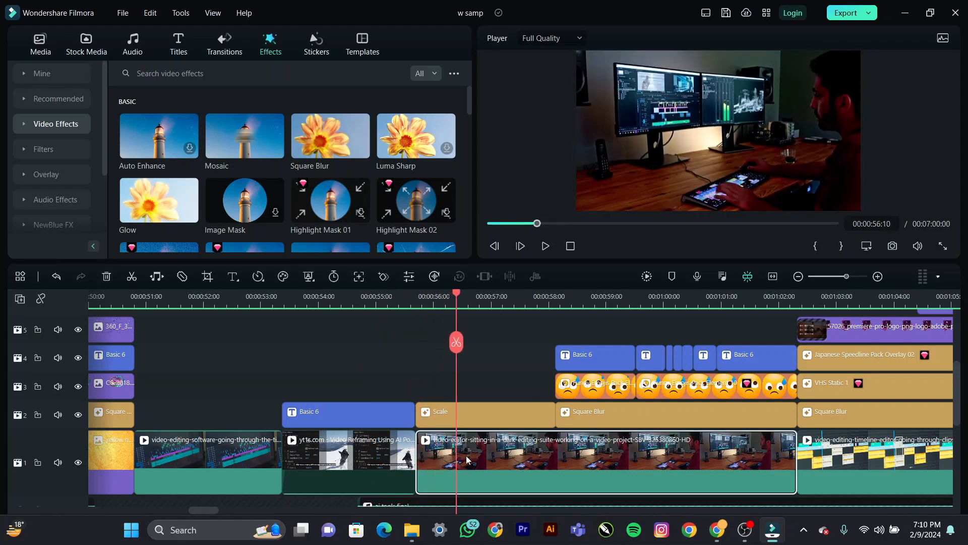
left_click(460, 413)
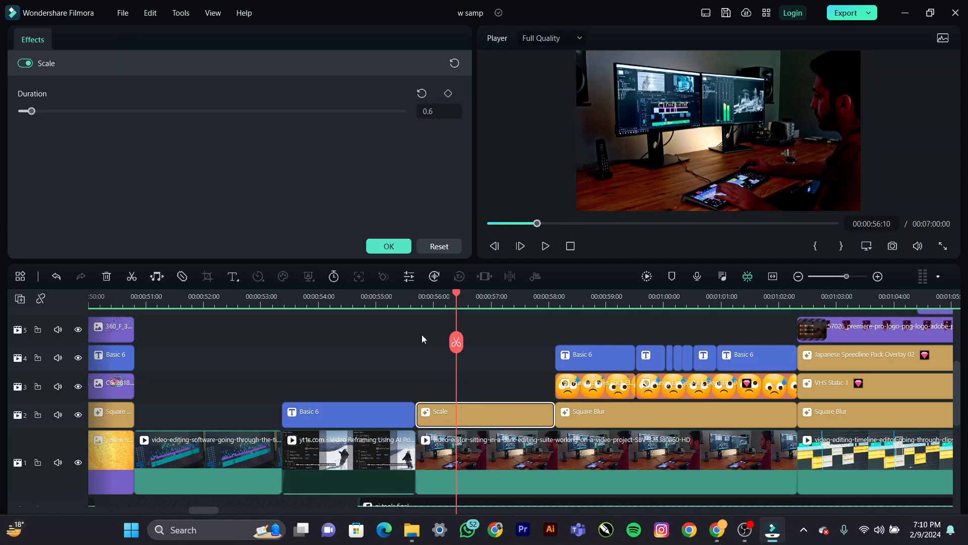
Step: Inspect the first sad emoji clip's transform keyframes by scrubbing between 00:00:58:03 and 00:00:59:07
left_click_drag(418, 297, 569, 323)
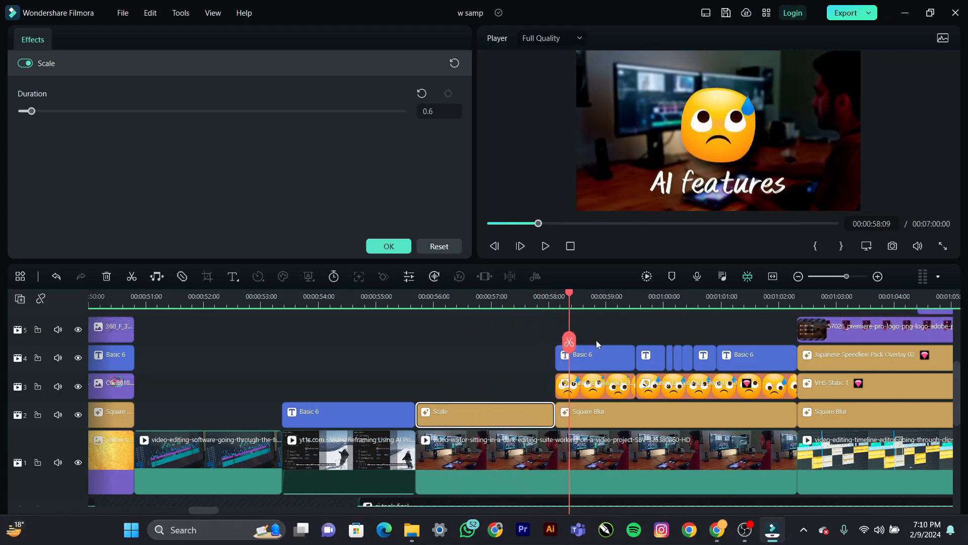
left_click(577, 396)
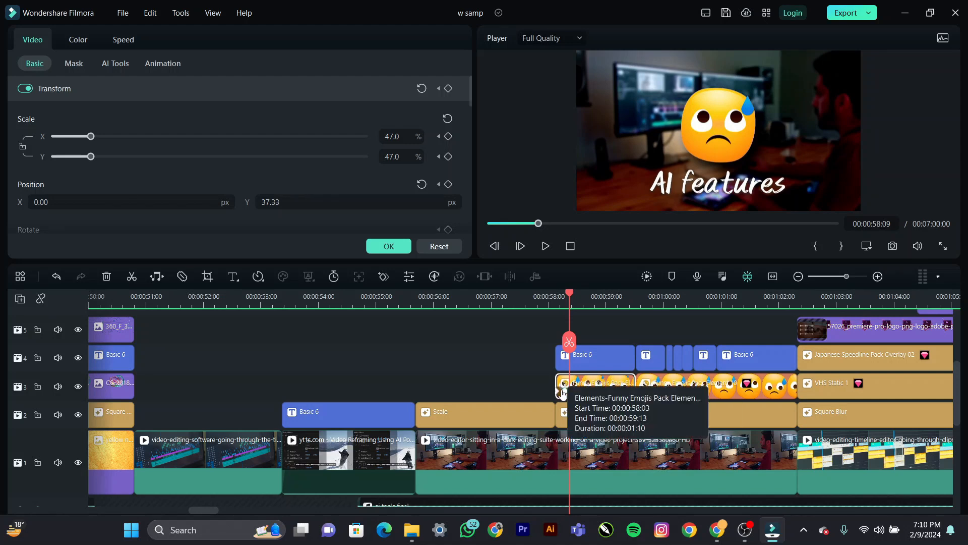
left_click_drag(561, 301, 557, 303)
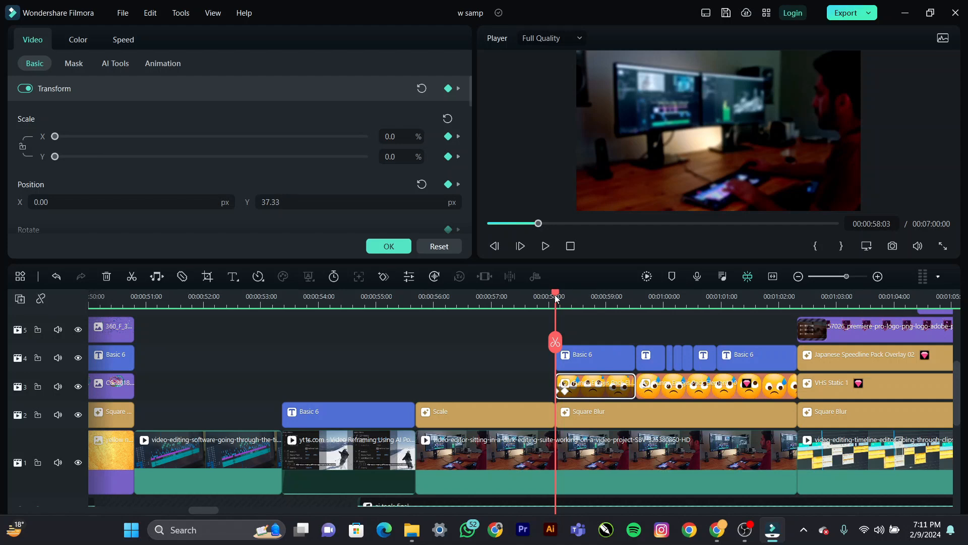
left_click_drag(556, 295, 623, 310)
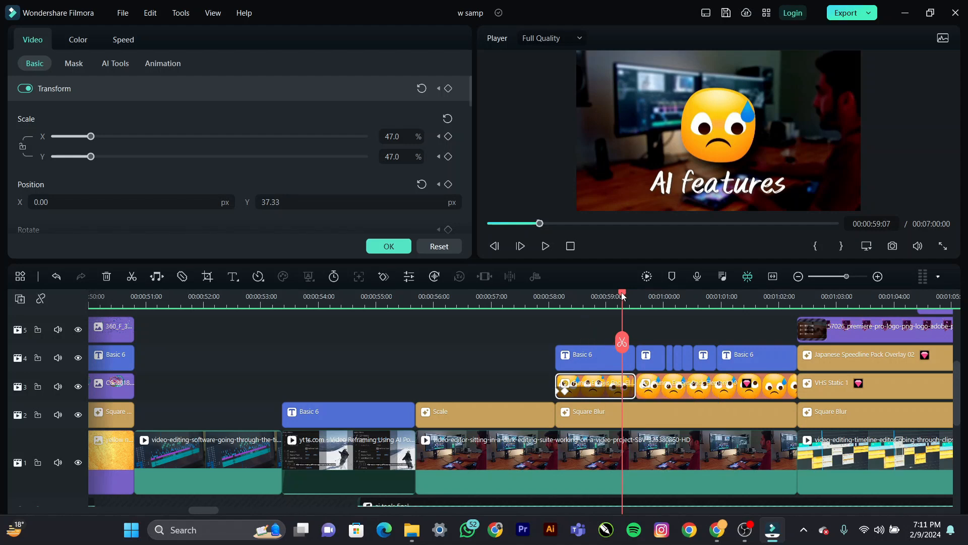
Step: Play through the word-by-word titles beside the second emoji clip and open that clip's transform settings
left_click_drag(623, 295, 630, 294)
left_click_drag(634, 295, 698, 313)
key("space")
left_click(686, 392)
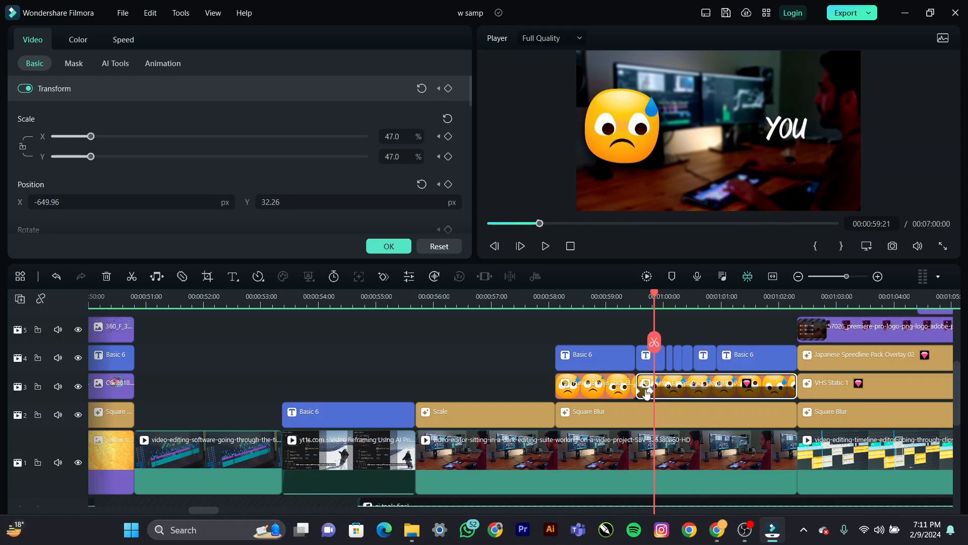
Step: Scrub through the Premiere Pro and Creative Cloud logo segment to 00:01:06:01, showing its upper overlay tracks
left_click_drag(639, 301, 833, 328)
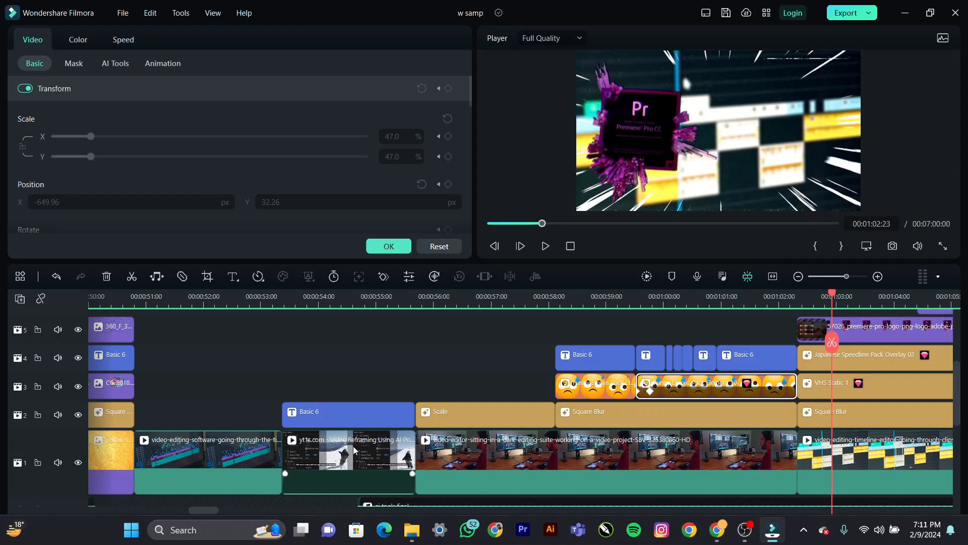
left_click_drag(210, 513, 226, 515)
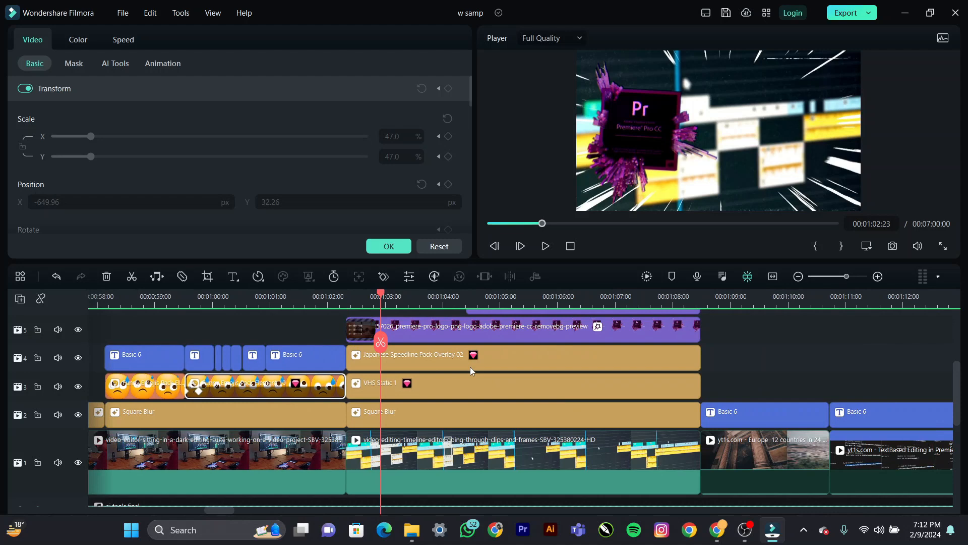
scroll(470, 367, "up", 2)
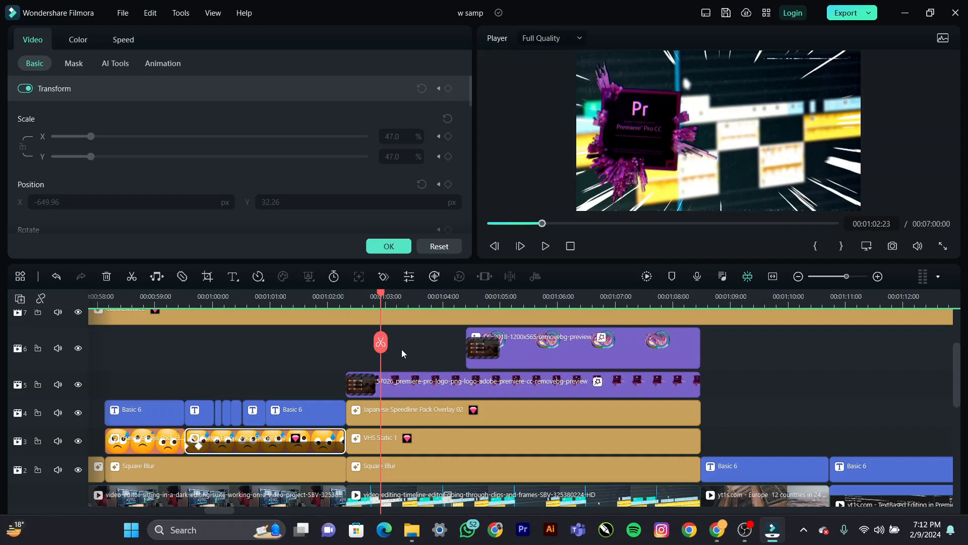
left_click(421, 295)
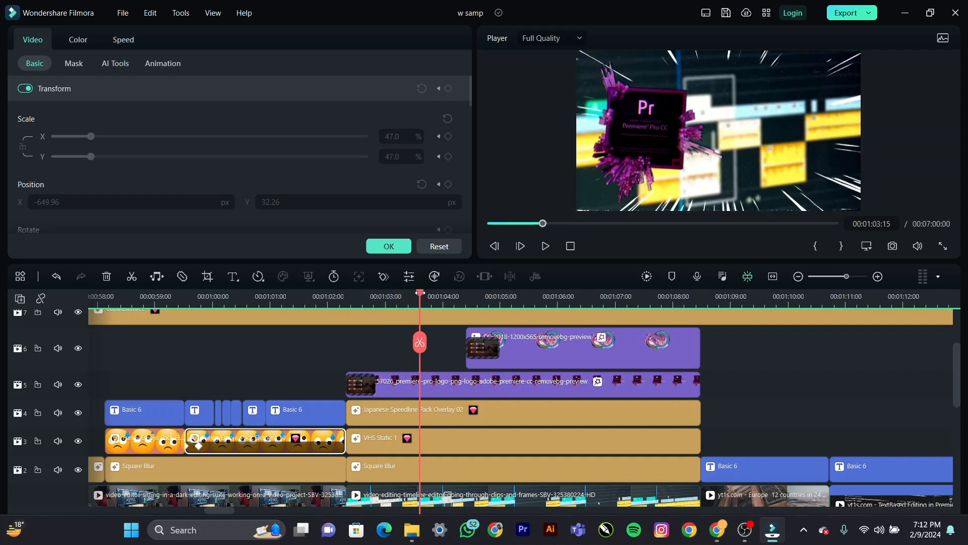
left_click_drag(421, 297, 560, 342)
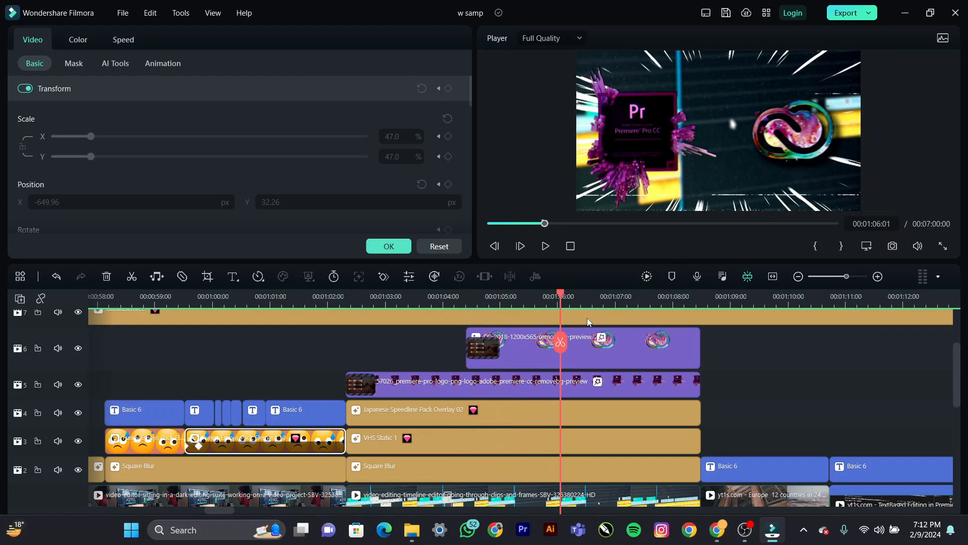
Step: Scrub through the Europe travel clip and the text-based editing clip up to 00:01:12:17
left_click_drag(562, 298, 784, 347)
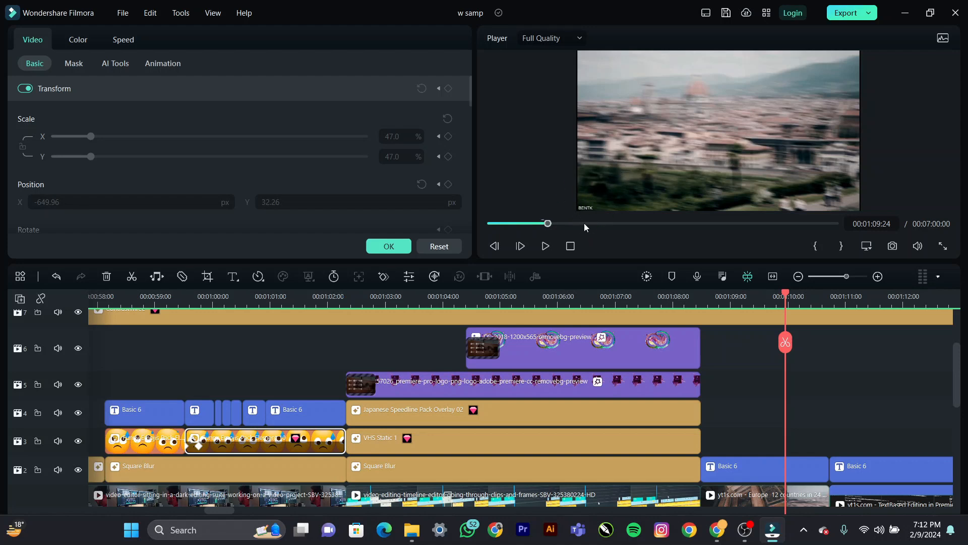
left_click(798, 297)
left_click_drag(801, 301, 943, 327)
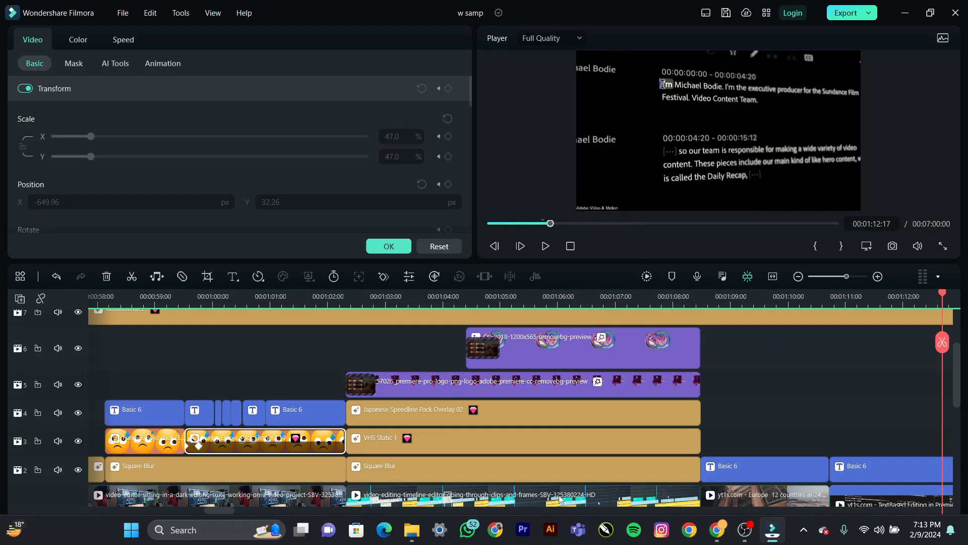
Step: Move to 00:01:18:14 and open the settings of the Scale effect above the color scopes clip
left_click_drag(209, 511, 238, 511)
left_click_drag(520, 300, 574, 461)
left_click(574, 461)
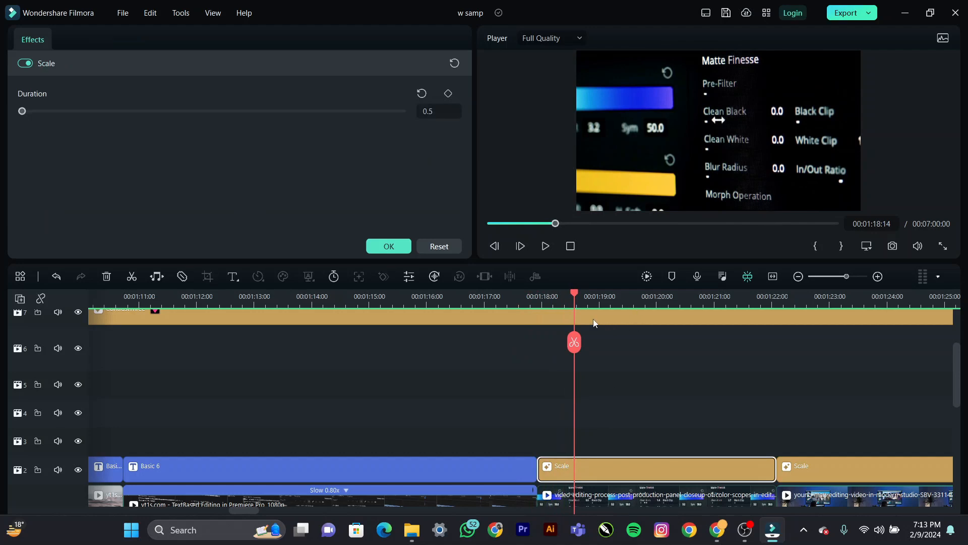
Step: Scrub through the two Scale effect clips and the stock footage clip up to 00:01:35:03 in the color grading clip
left_click(583, 302)
left_click_drag(604, 303, 850, 346)
scroll(898, 444, "down", 3)
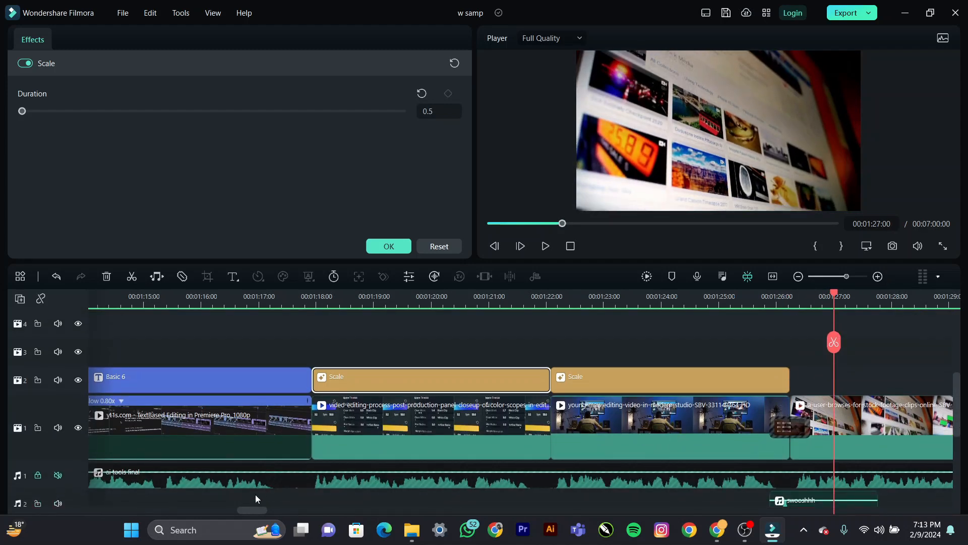
left_click_drag(255, 512, 275, 513)
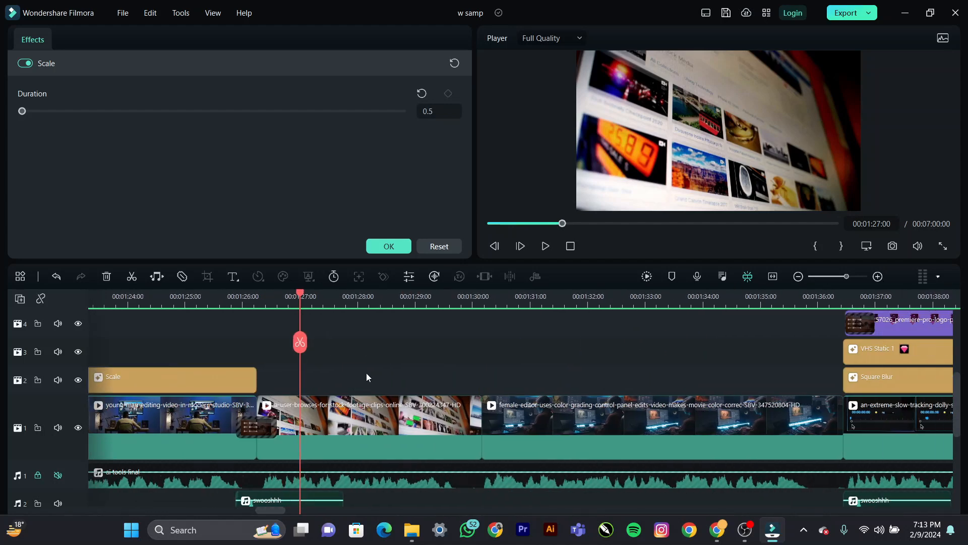
left_click_drag(447, 306, 767, 299)
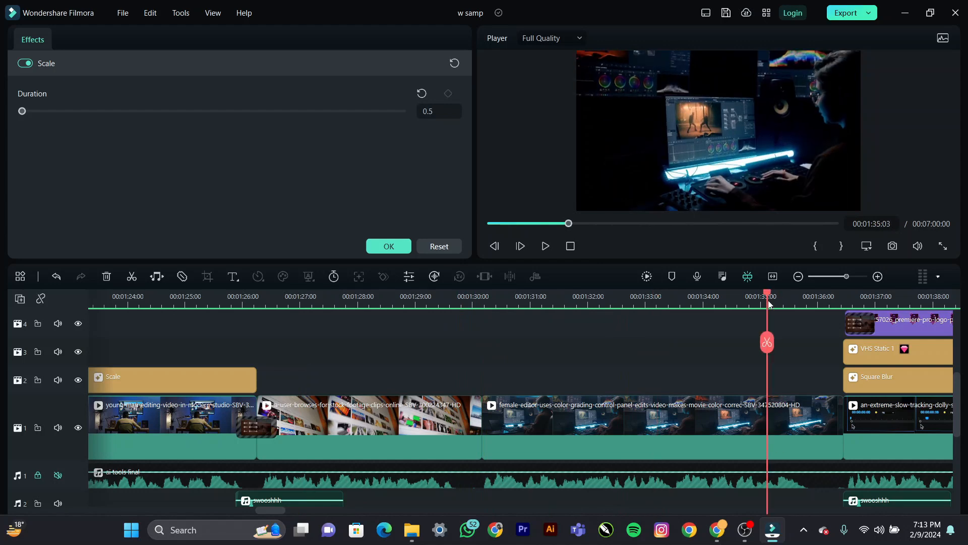
Step: Return to the start of the timeline and examine the sound effect tracks beneath the opening clips
scroll(541, 316, "down", 6)
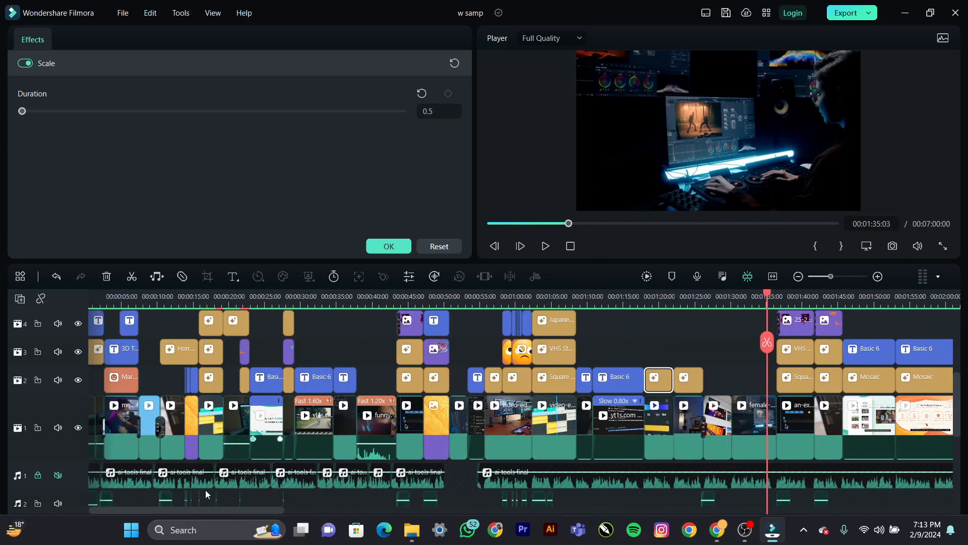
scroll(176, 513, "down", 1)
left_click_drag(231, 513, 130, 512)
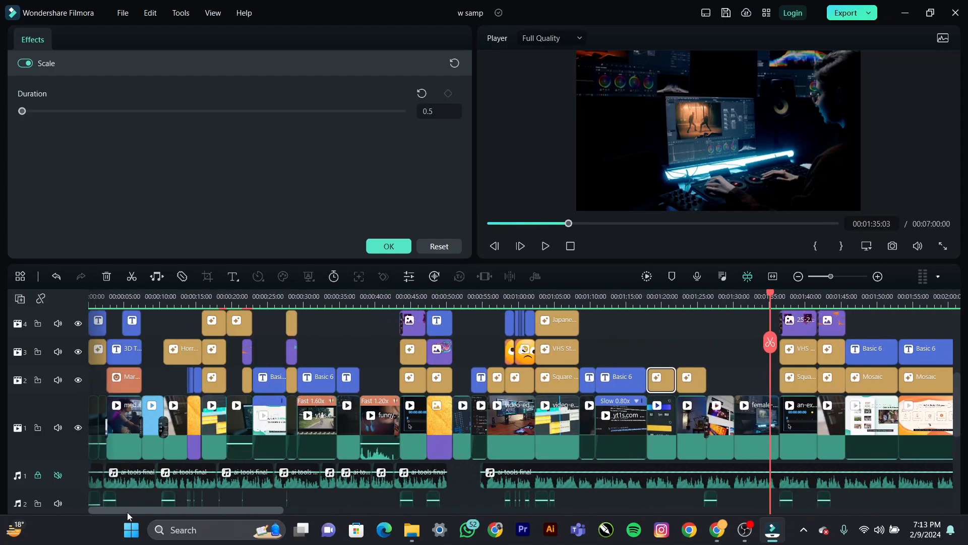
left_click(90, 300)
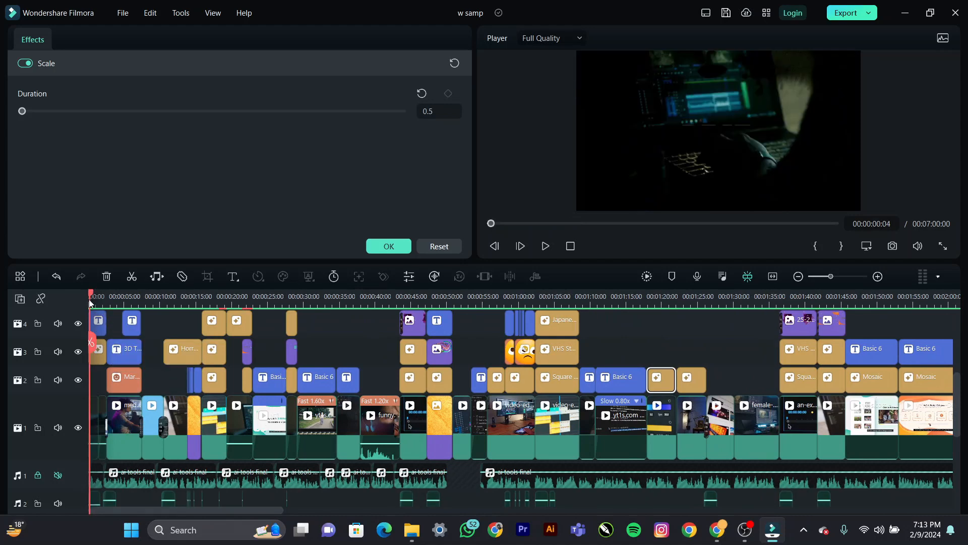
left_click_drag(158, 308, 291, 342)
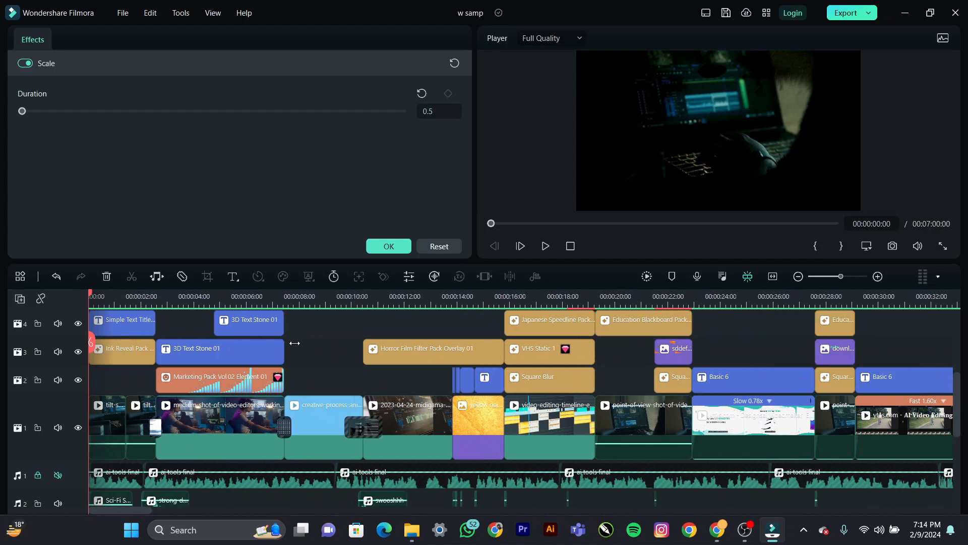
scroll(291, 342, "up", 5)
scroll(321, 415, "down", 1)
scroll(318, 413, "down", 4)
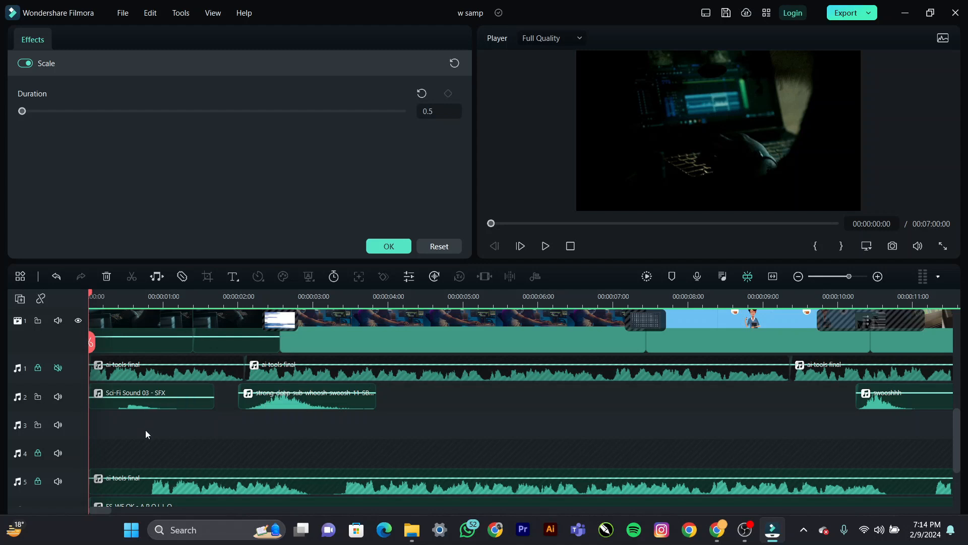
Step: Play the opening BEST AI TOOLS FOR VIDEO EDITING title with its Sci-Fi Sound 03 effect
left_click(125, 299)
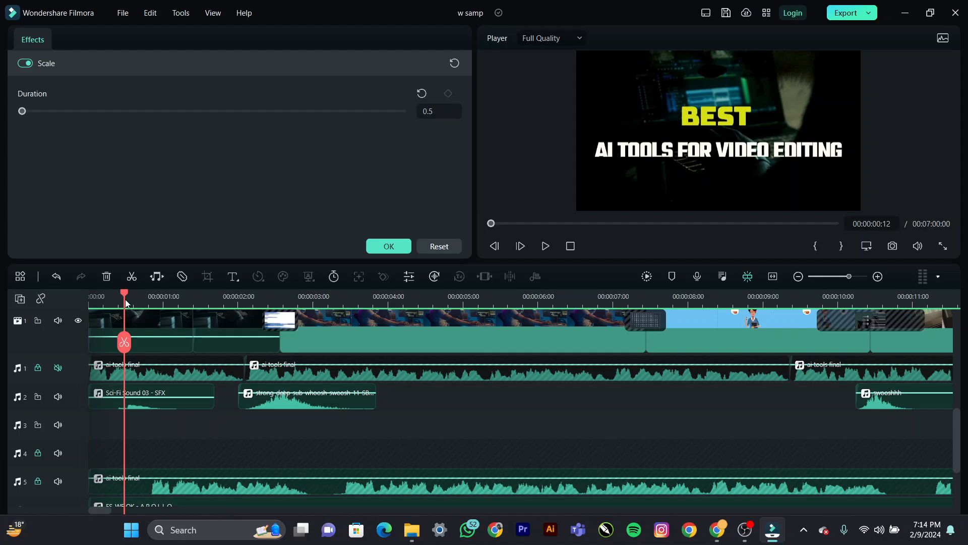
mouse_move(125, 299)
left_mouse_down()
mouse_move(163, 299)
mouse_move(202, 322)
mouse_move(104, 320)
mouse_move(140, 323)
mouse_move(116, 323)
mouse_move(120, 295)
left_mouse_up()
scroll(183, 427, "up", 3)
left_click(113, 296)
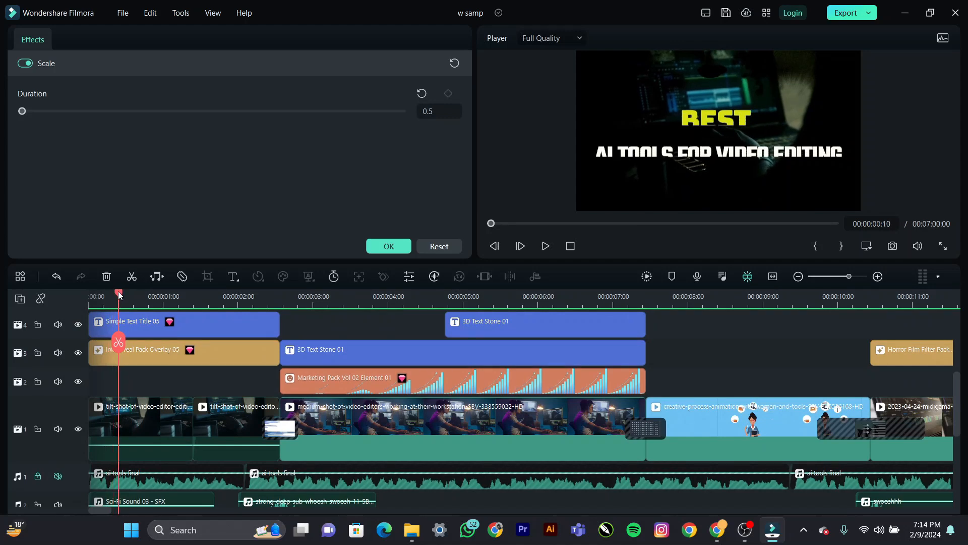
scroll(204, 410, "down", 1)
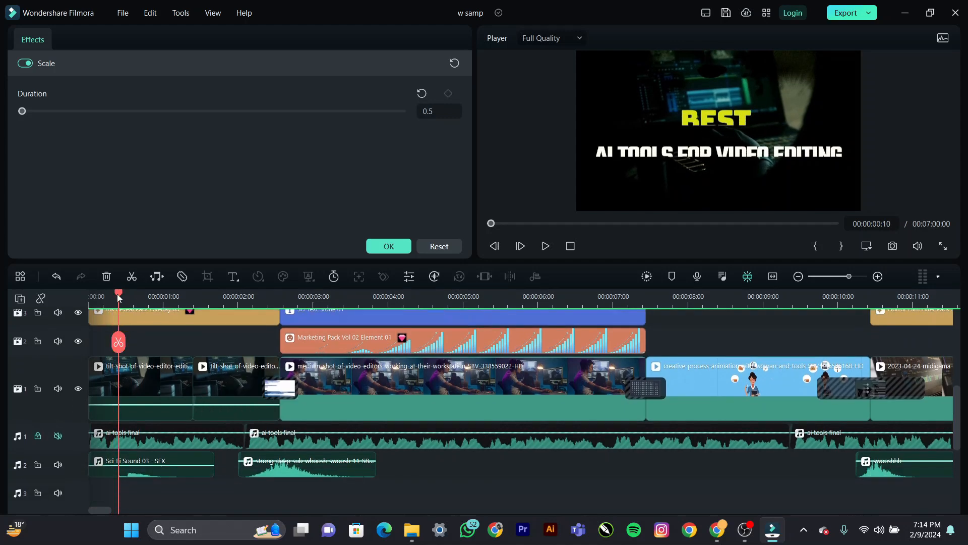
key("space")
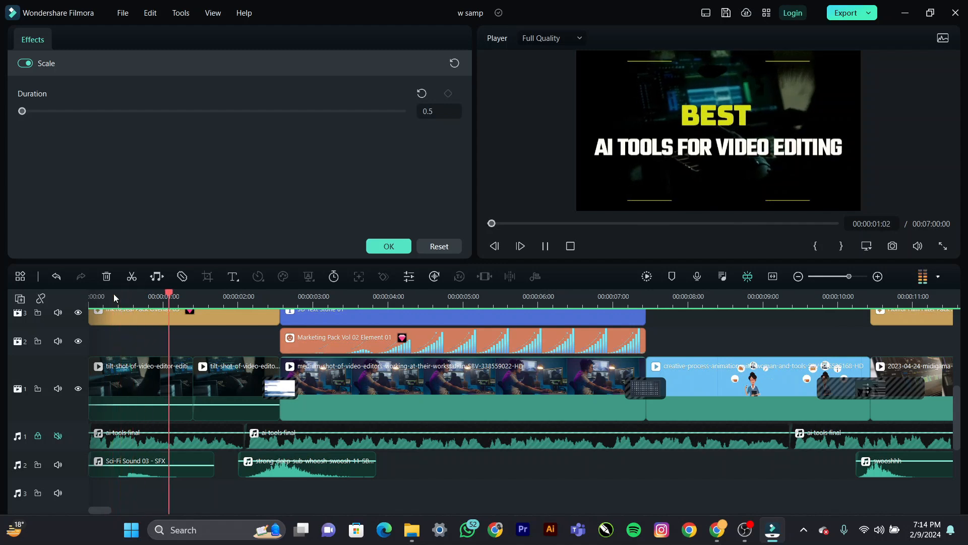
key("space")
Step: Play the transition into the editors' workstation clip from 00:00:02:00 and check its whoosh sound's audio settings
left_click_drag(180, 291, 239, 313)
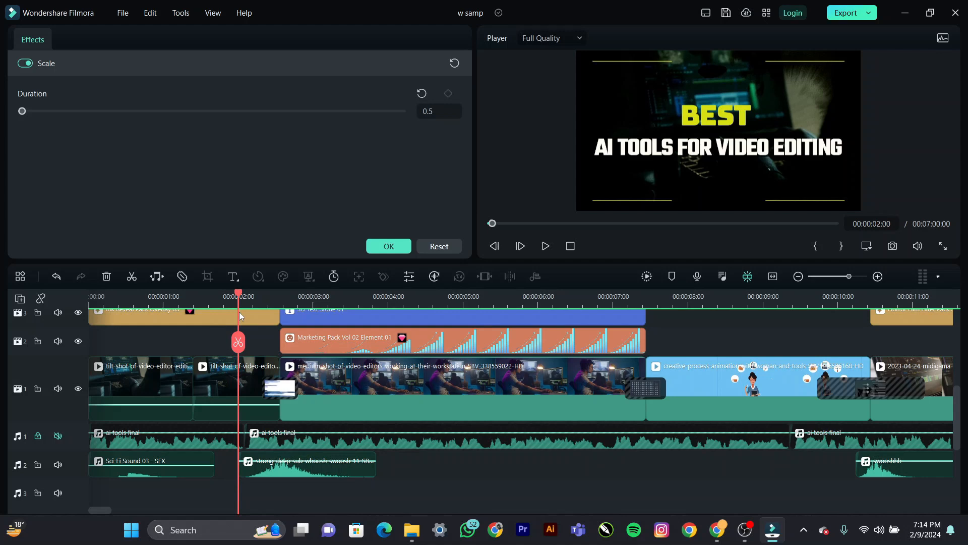
key("space")
key("space")
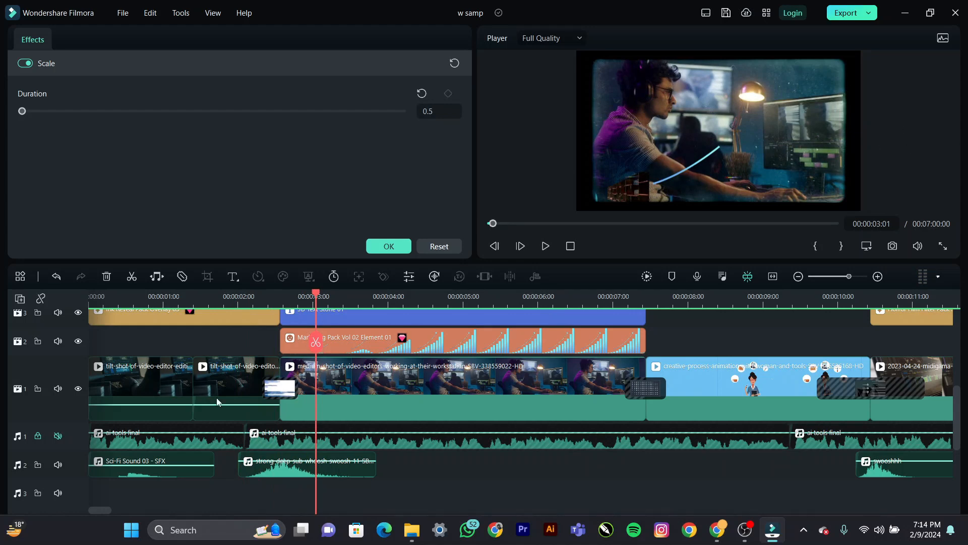
left_click(283, 467)
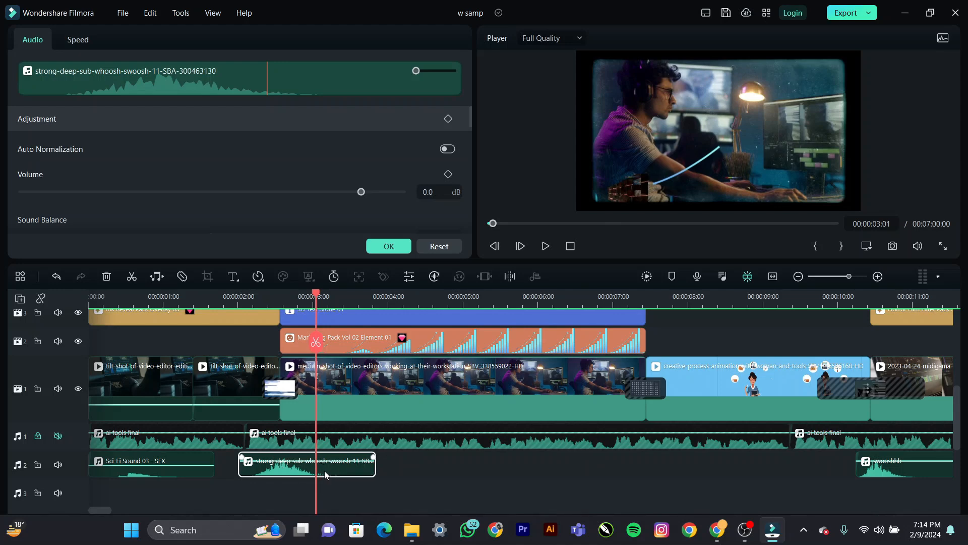
left_click(389, 246)
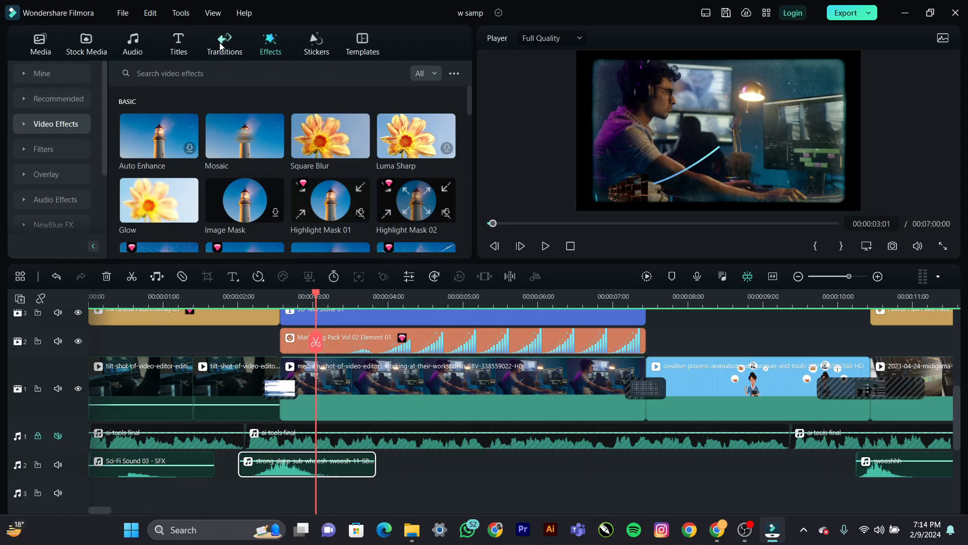
Step: Show the Whoosh category of the sound effects library
left_click(82, 45)
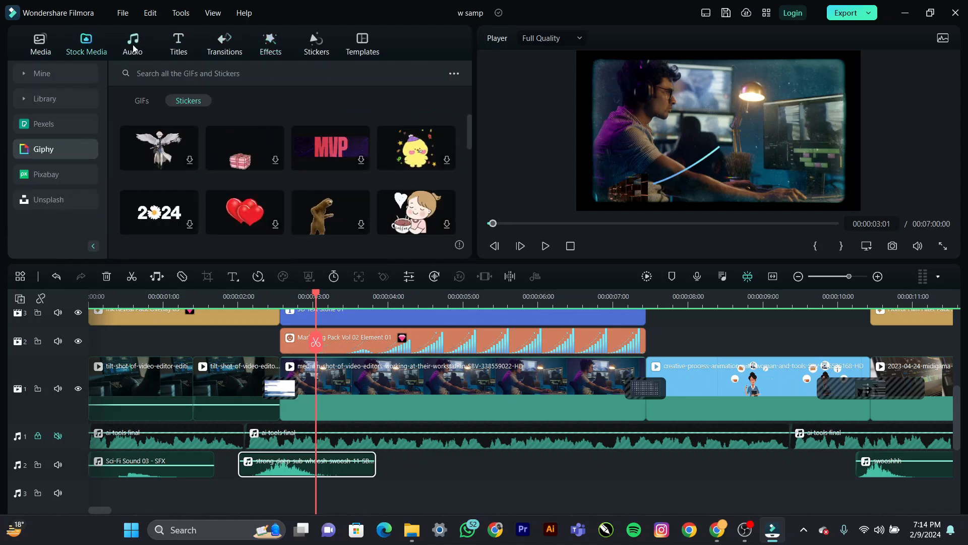
left_click(133, 45)
left_click(52, 123)
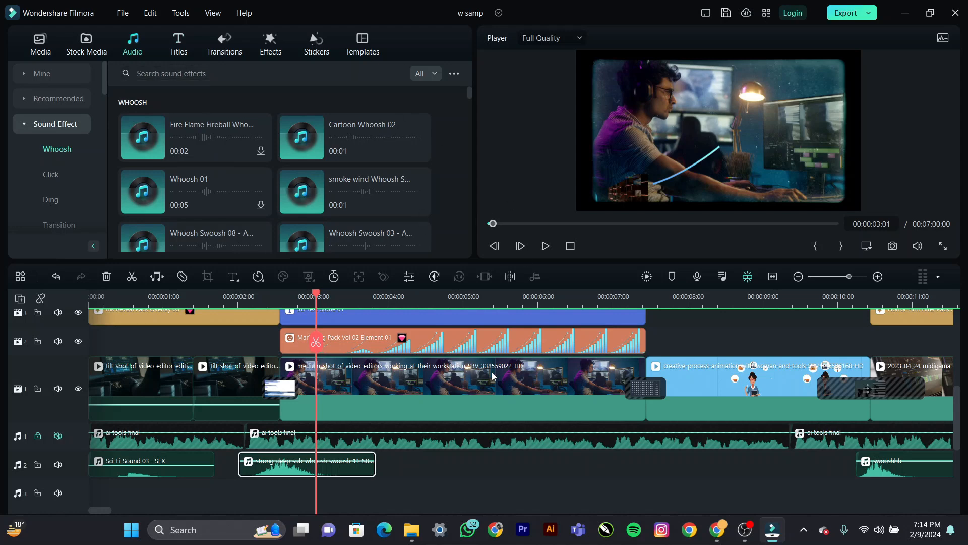
Step: Play the transition from the blue animation clip to the Premiere editing clip twice with its swooshhh sound
left_click_drag(100, 507, 116, 507)
left_click_drag(301, 297, 313, 317)
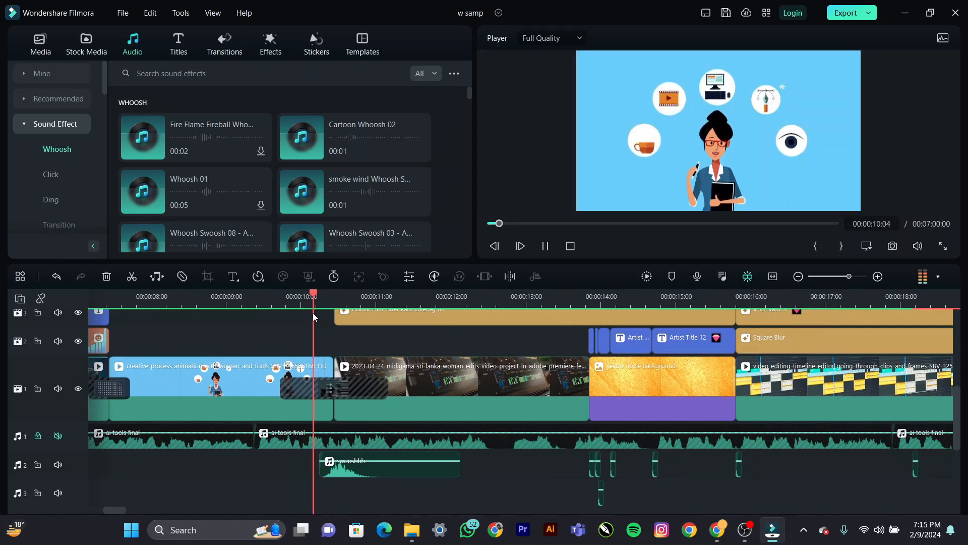
key("space")
key("space")
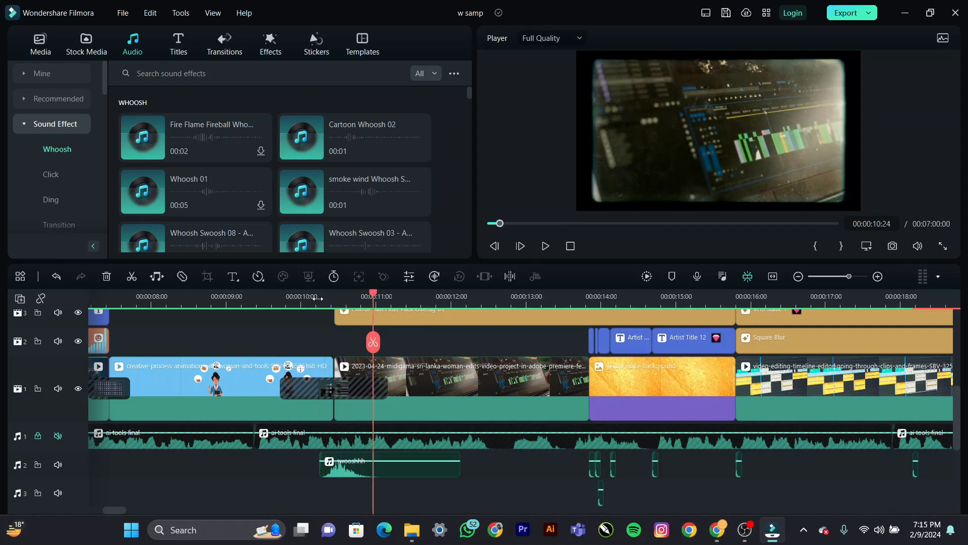
left_click(318, 301)
key("space")
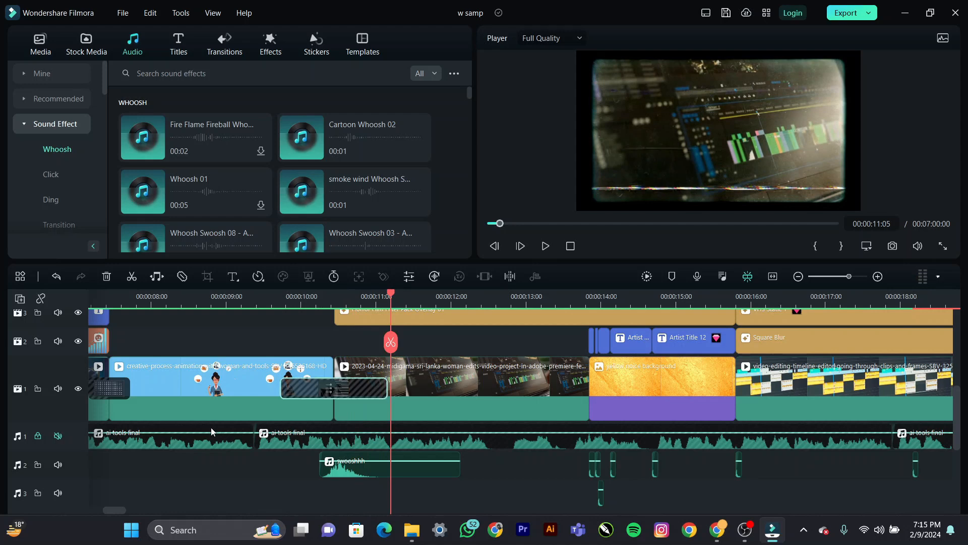
Step: Play the word-by-word titles over the yellow background from 00:00:13:21 with their mouse click sounds
left_click_drag(109, 507, 119, 513)
left_click(298, 296)
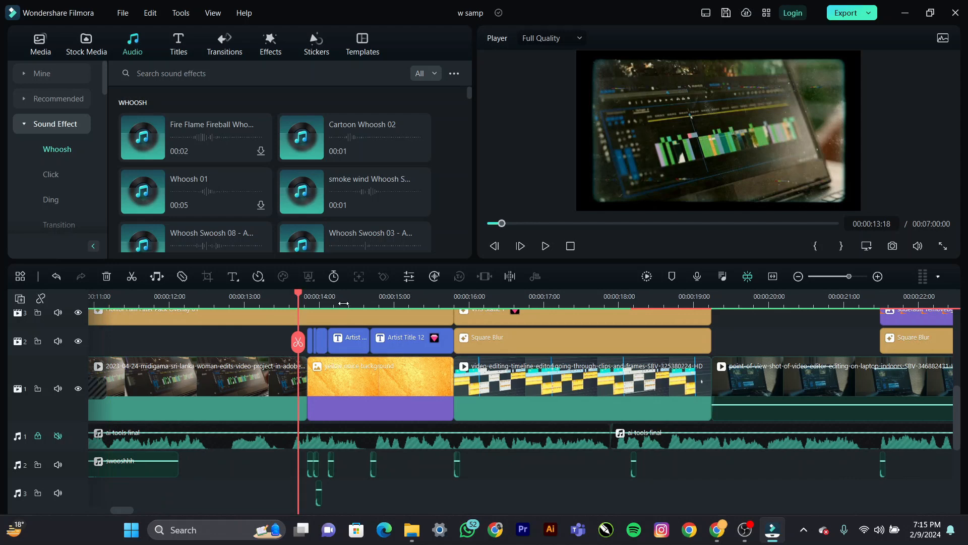
scroll(374, 298, "up", 1)
scroll(398, 298, "up", 5)
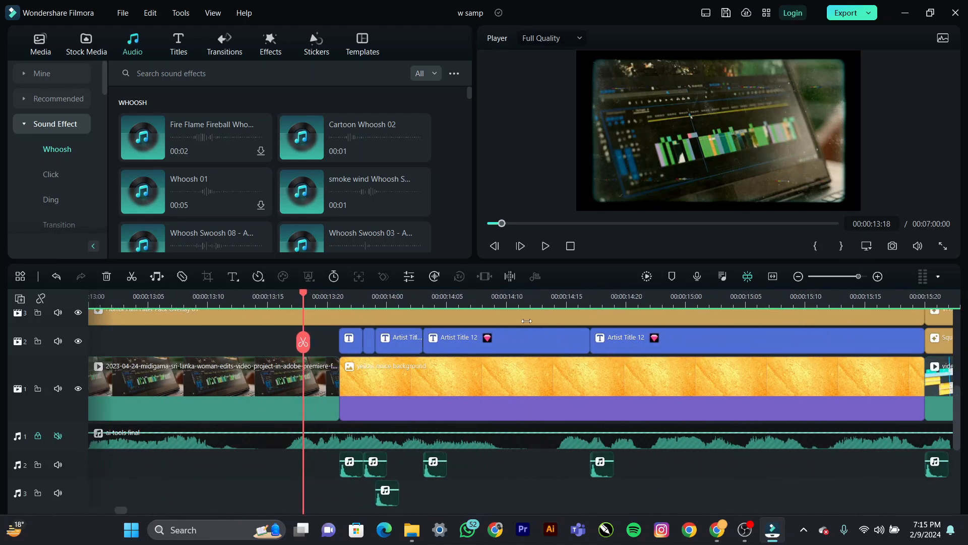
scroll(541, 323, "up", 2)
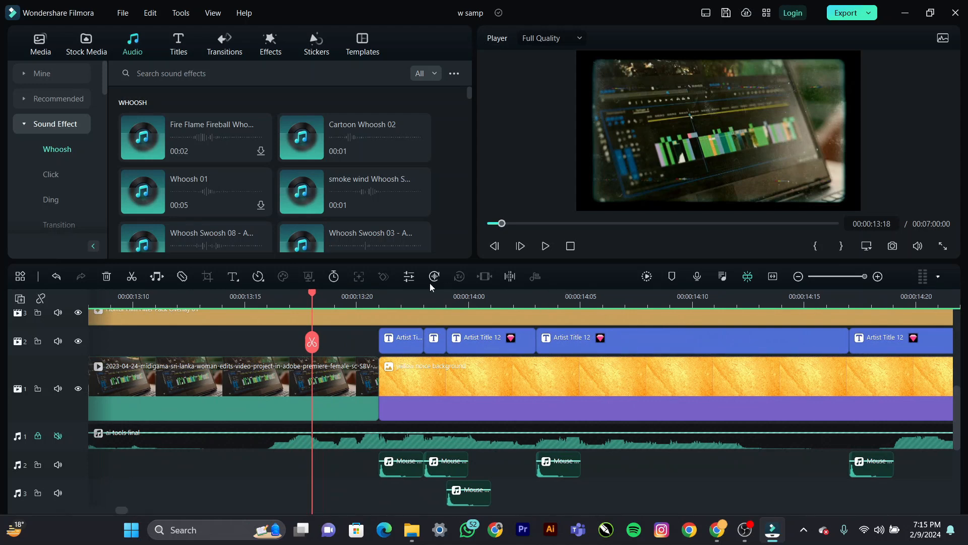
scroll(386, 301, "down", 1)
left_click(386, 301)
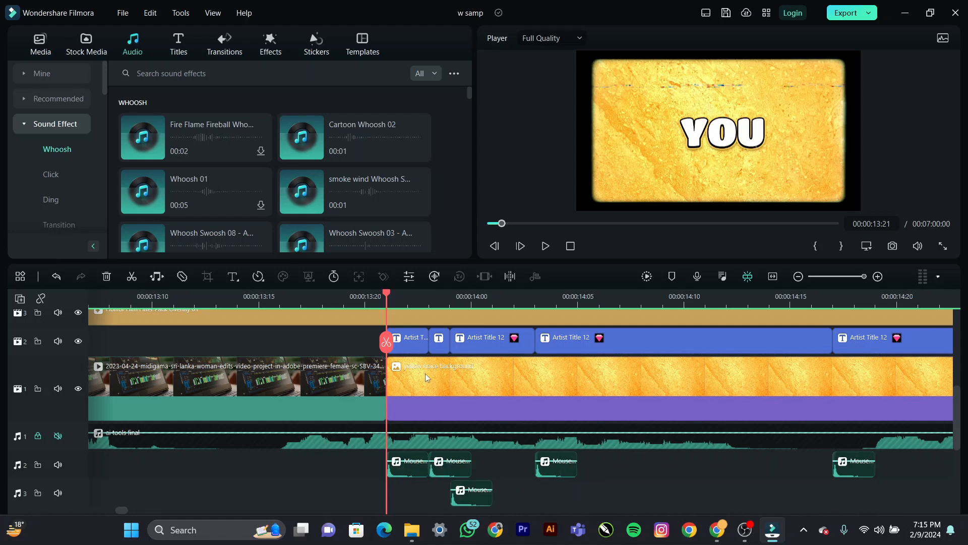
key("space")
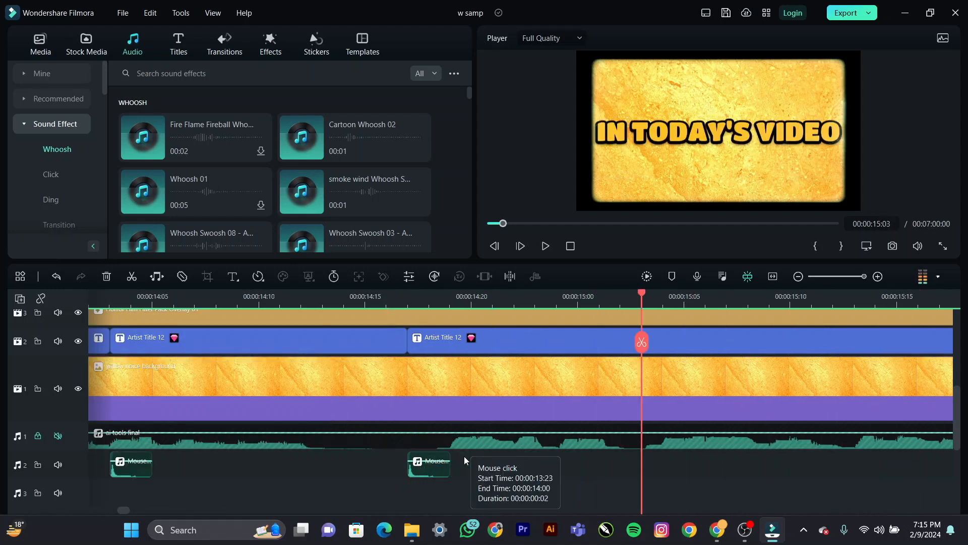
Step: Play the cut from the yellow background to the editing timeline clip from 00:00:15:19 with its click sound
scroll(580, 429, "down", 3)
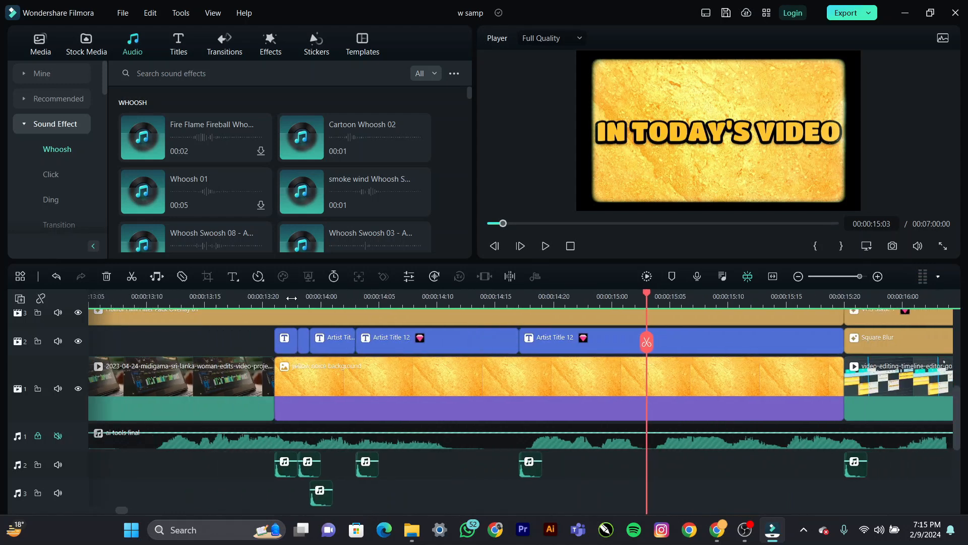
left_click(822, 302)
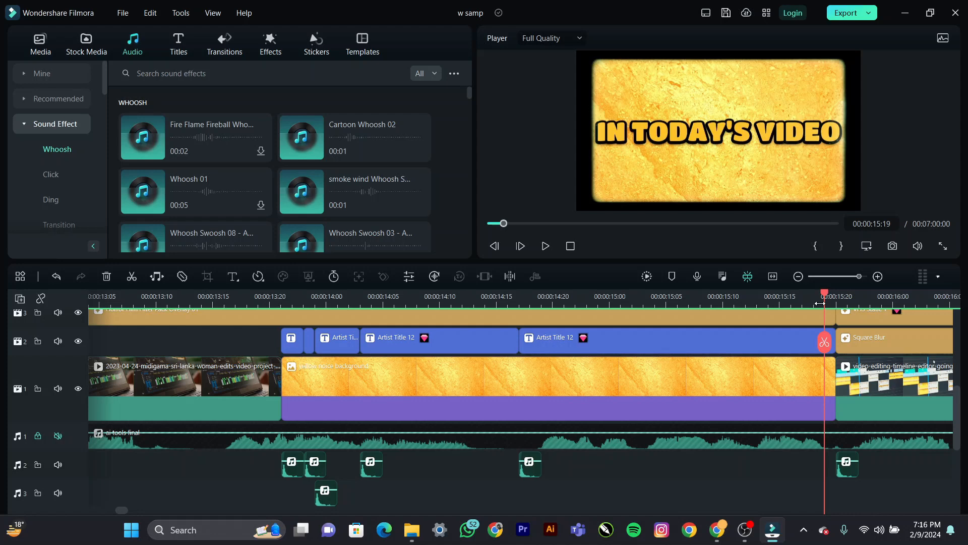
left_click_drag(799, 305, 671, 307)
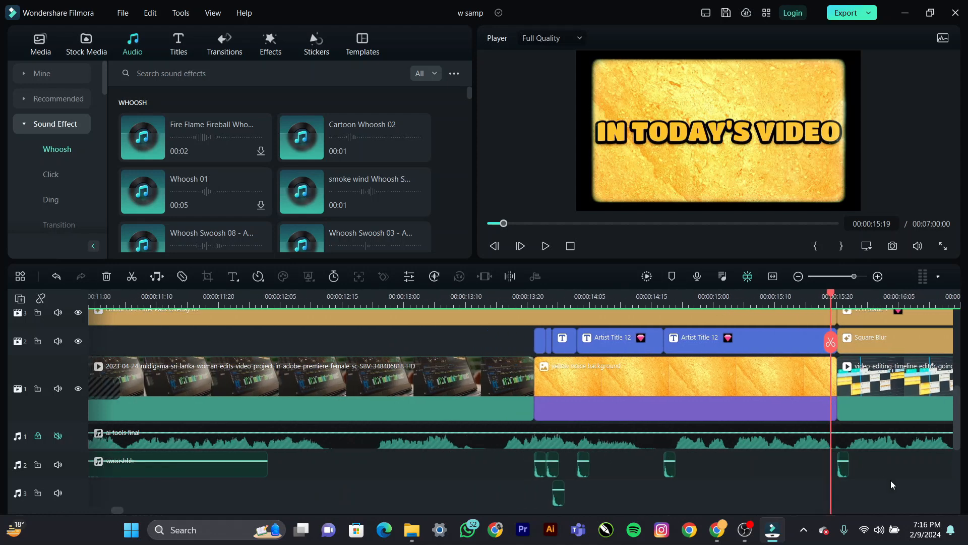
scroll(891, 480, "down", 2)
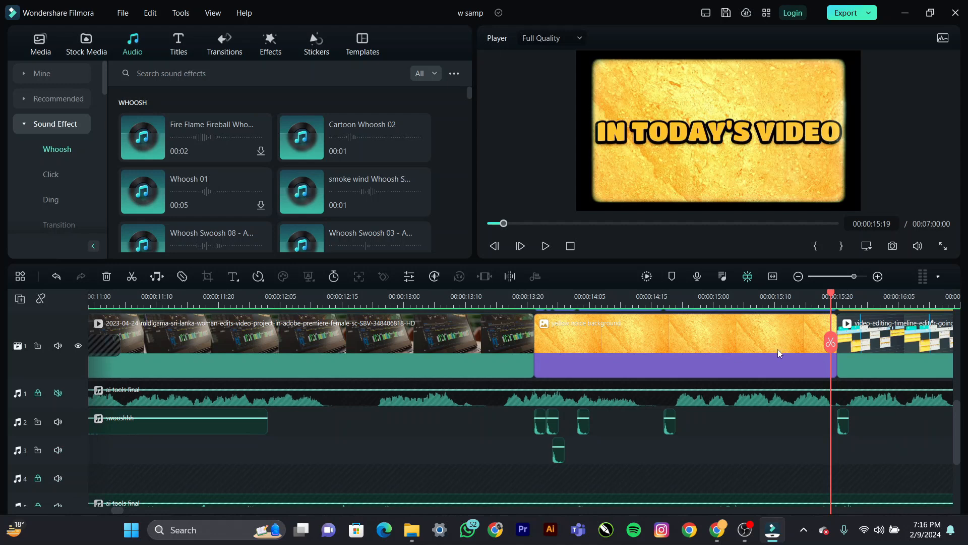
key("space")
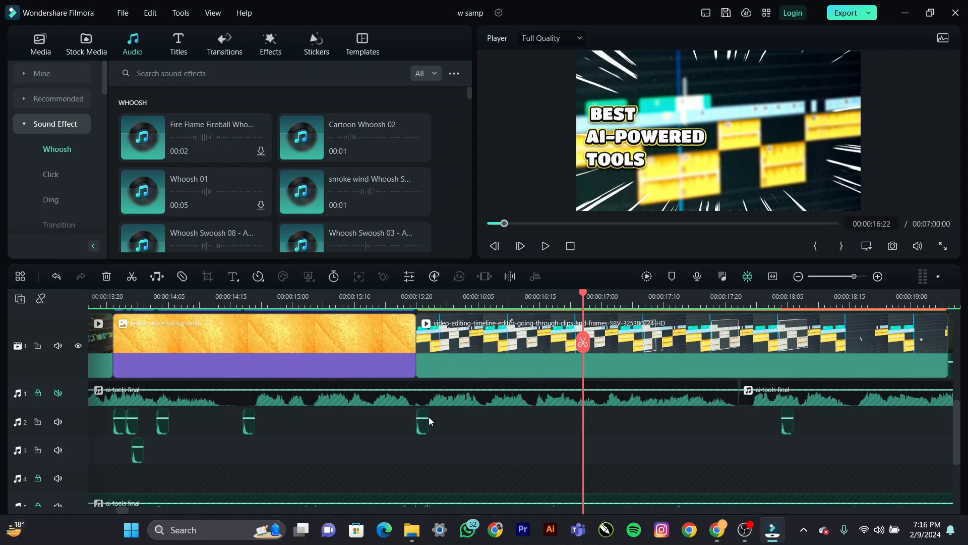
Step: Play the click sounds accompanying the VIDEO title from 00:00:18:04 and the Designs.ai logo over the laptop clip
left_click(781, 304)
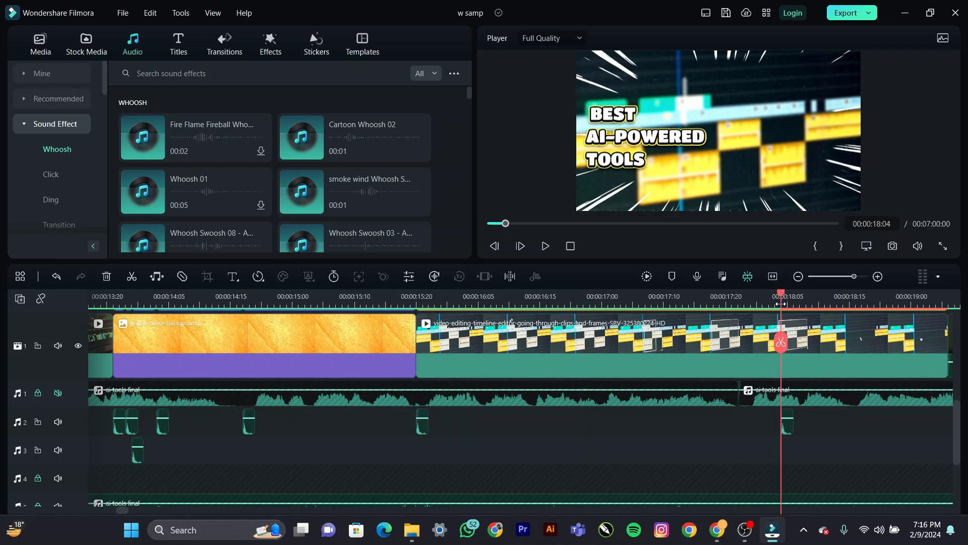
key("space")
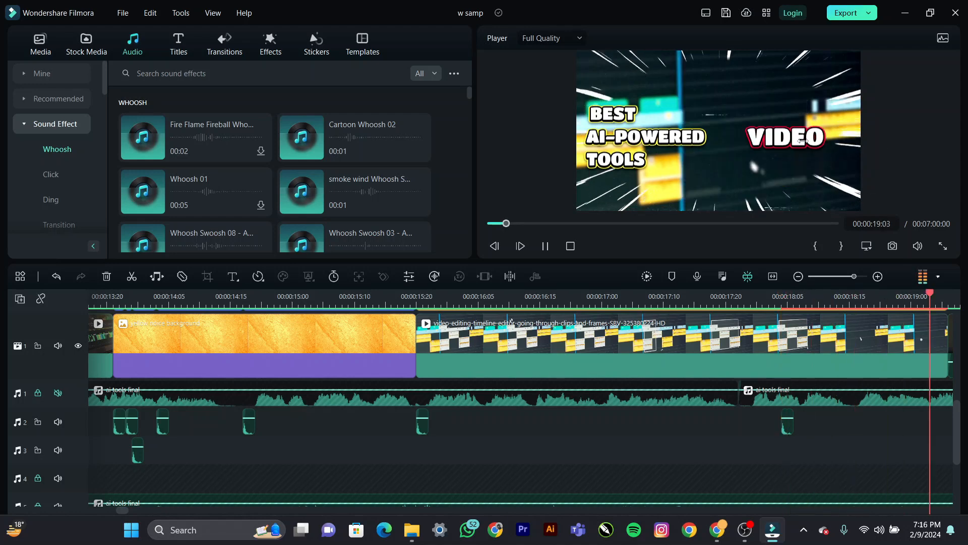
key("space")
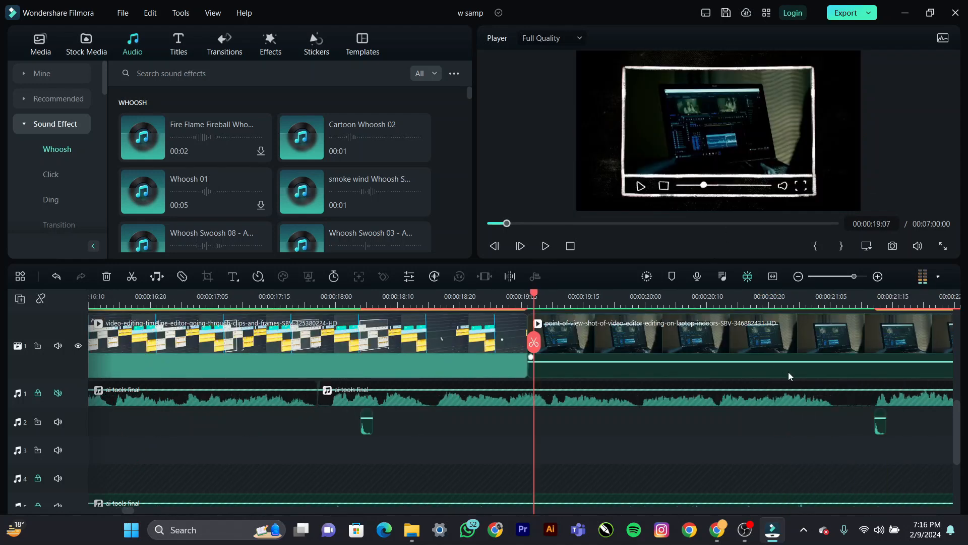
left_click(860, 297)
key("space")
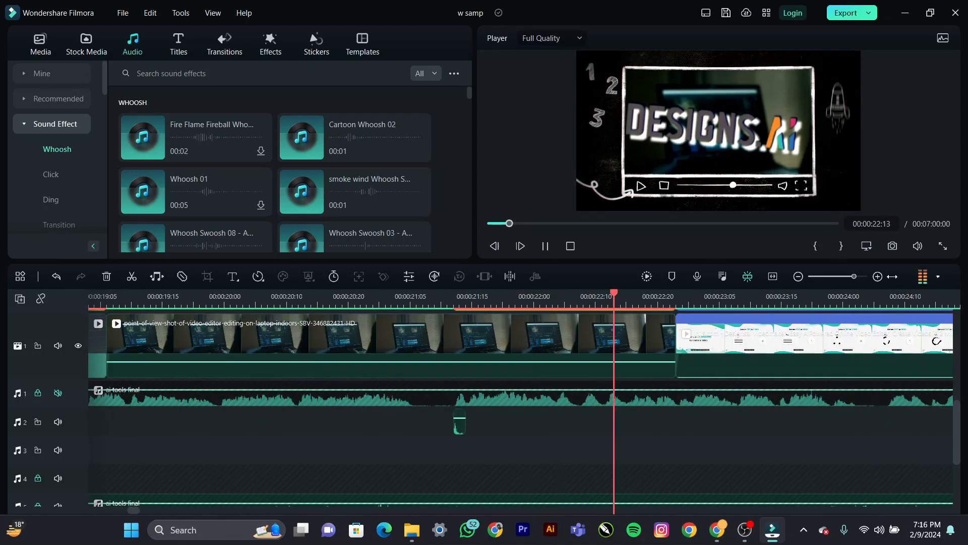
Step: Stop playback and return to the start of the Designs.ai logo and its click sound at 00:00:21:12
key("space")
scroll(583, 371, "up", 3)
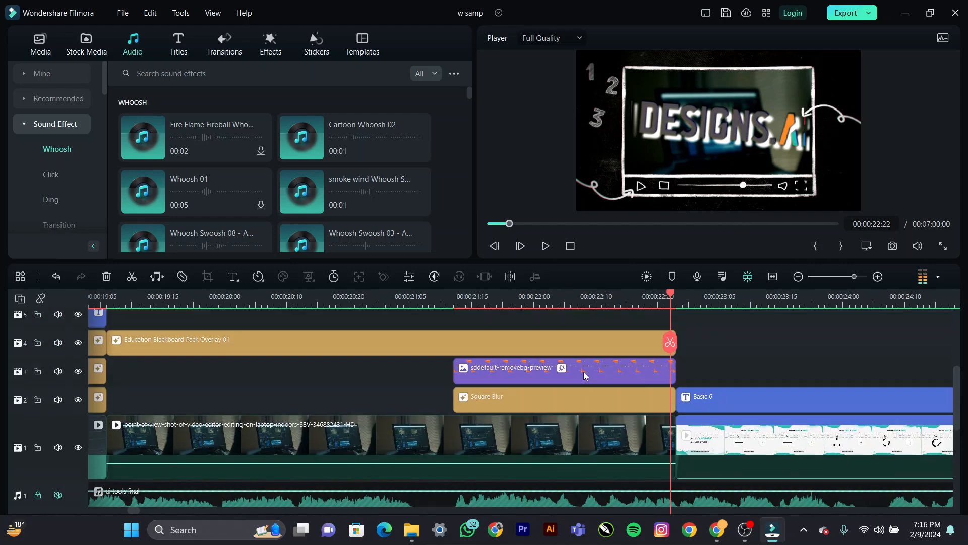
scroll(583, 371, "down", 3)
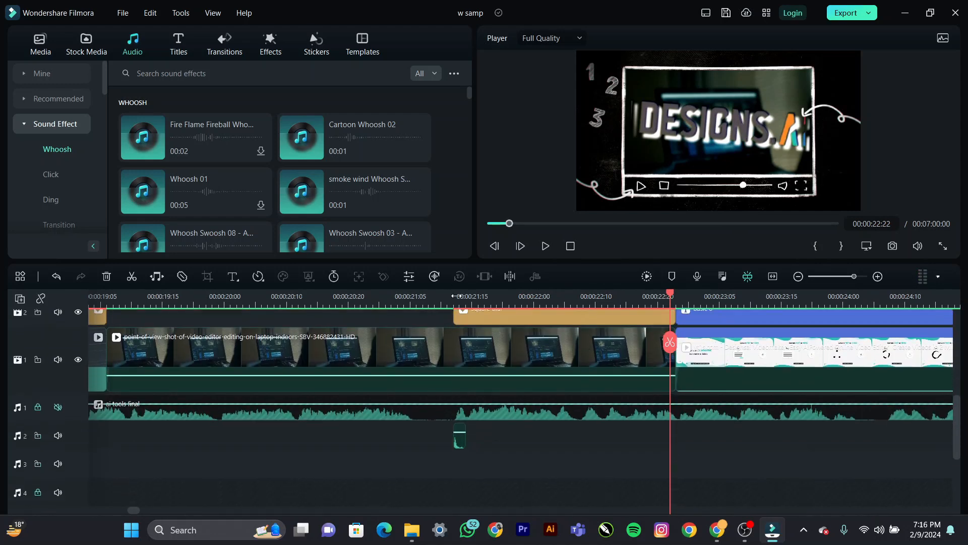
left_click(453, 296)
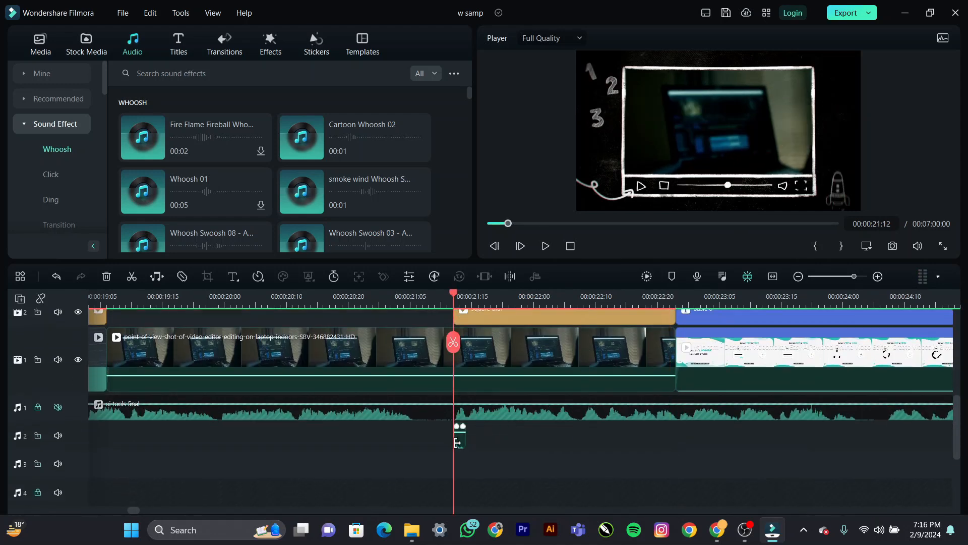
scroll(501, 312, "up", 3)
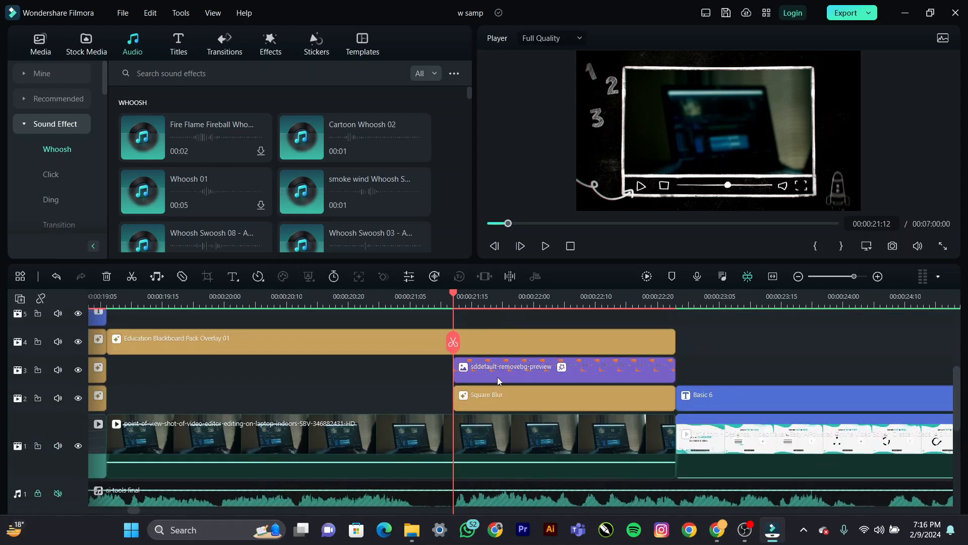
Step: Scrub through the Designs.ai logo animation over the laptop clip to the Convert TEXT to VIDEO clip at 00:00:23:05
left_click(554, 369)
scroll(535, 309, "up", 1)
left_click(540, 306)
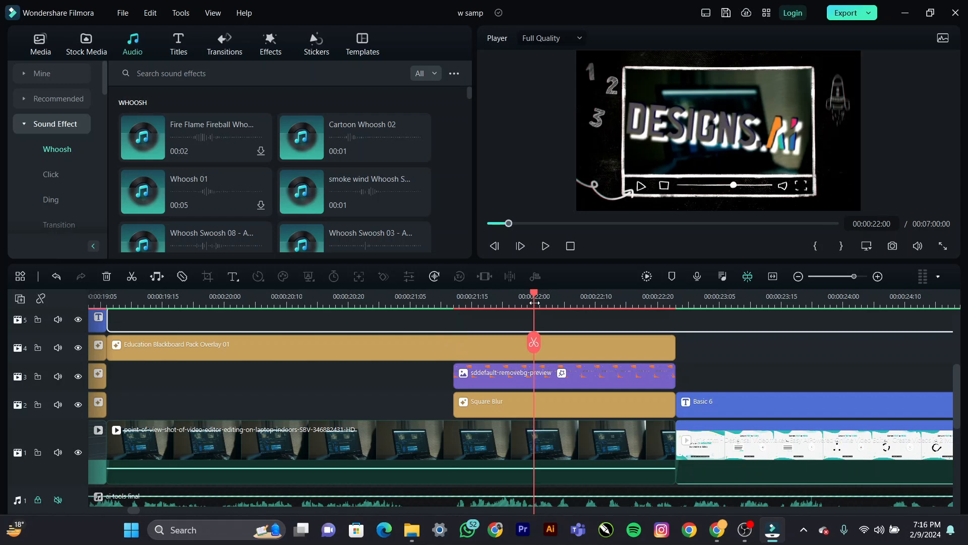
left_click_drag(555, 305, 720, 316)
scroll(913, 464, "down", 4)
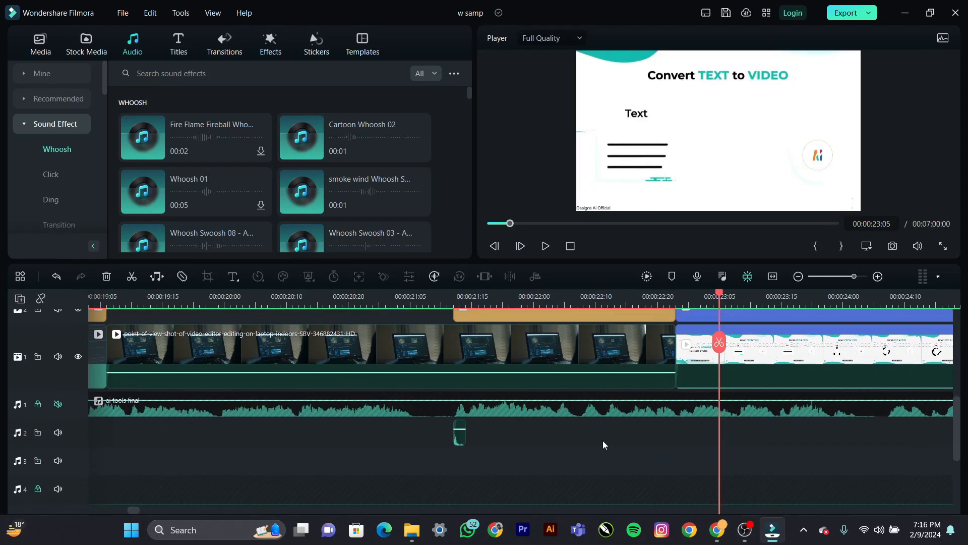
Step: Examine how the sound effects line up with the clips, titles and overlays across the first minute of the timeline
scroll(563, 298, "down", 2)
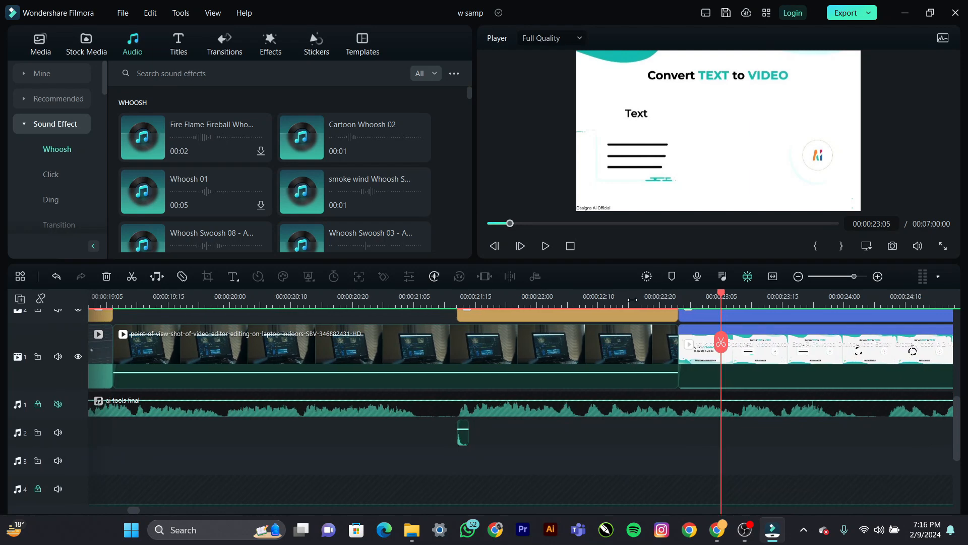
scroll(562, 298, "down", 8)
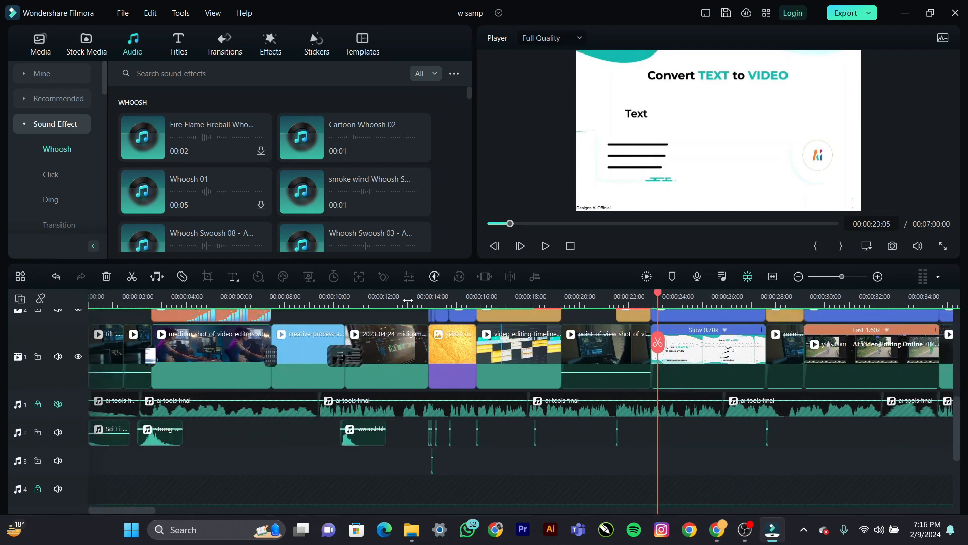
scroll(366, 303, "down", 4)
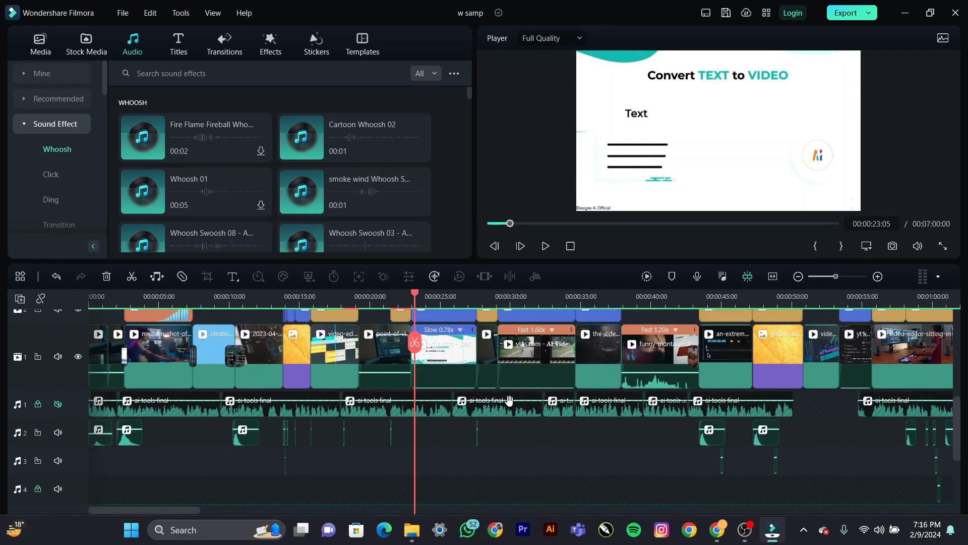
scroll(511, 405, "up", 3)
scroll(510, 405, "up", 4)
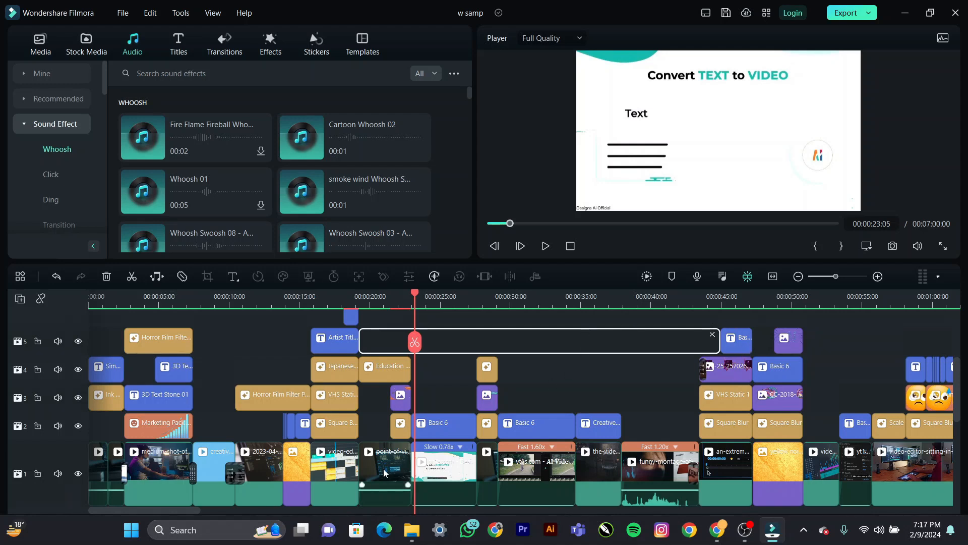
scroll(384, 472, "down", 5)
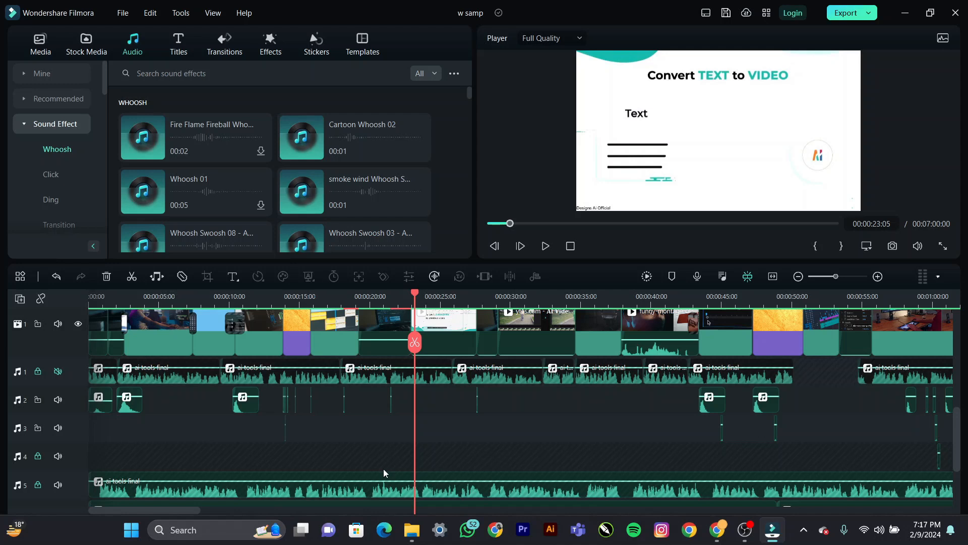
Step: Return to the project start and inspect the ES_WE OK - APOLLO background music beneath the voice-over and sound effects
left_click(97, 299)
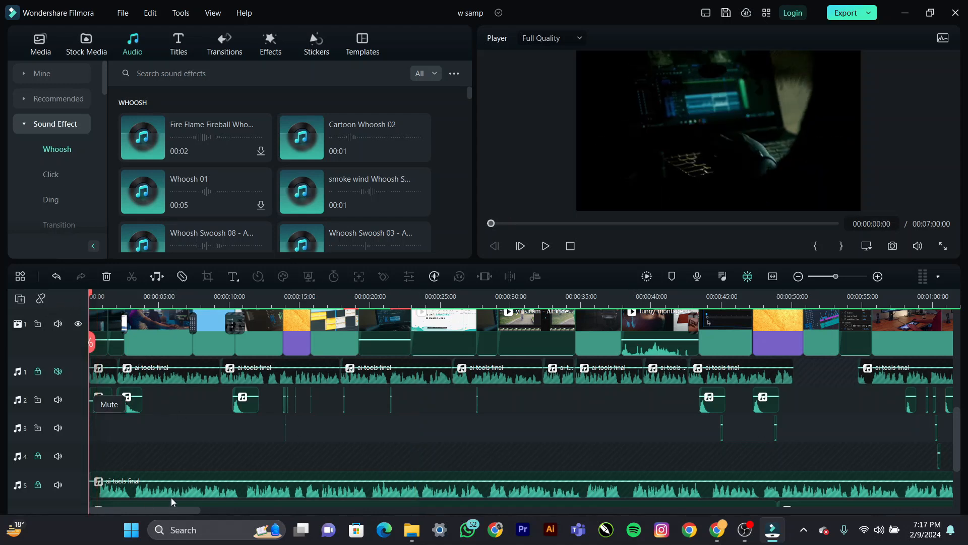
scroll(194, 440, "down", 4)
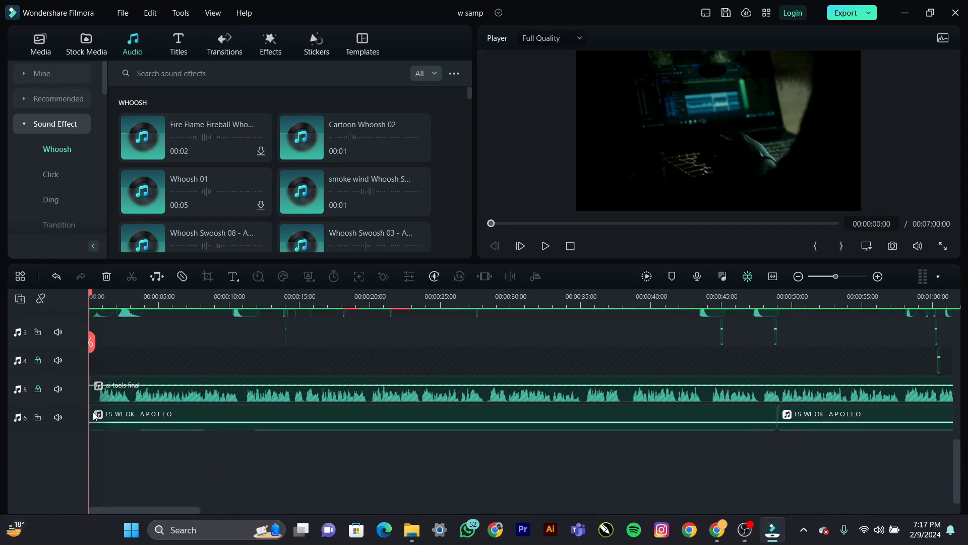
left_click(134, 414)
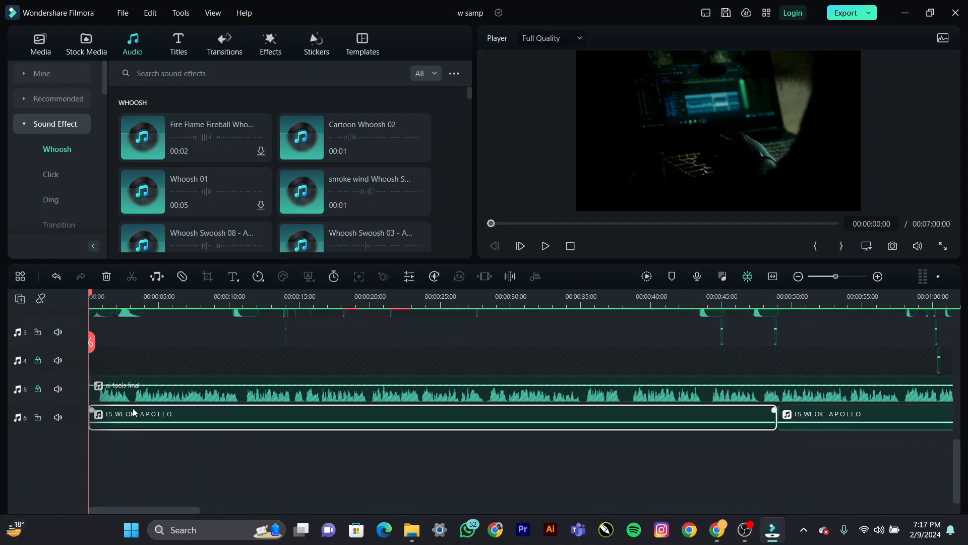
scroll(179, 309, "up", 1)
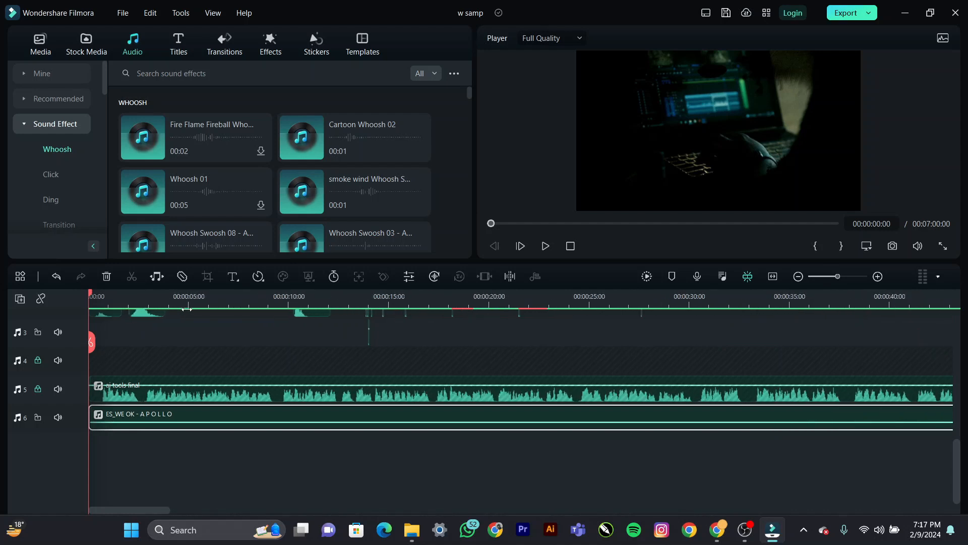
scroll(179, 309, "up", 5)
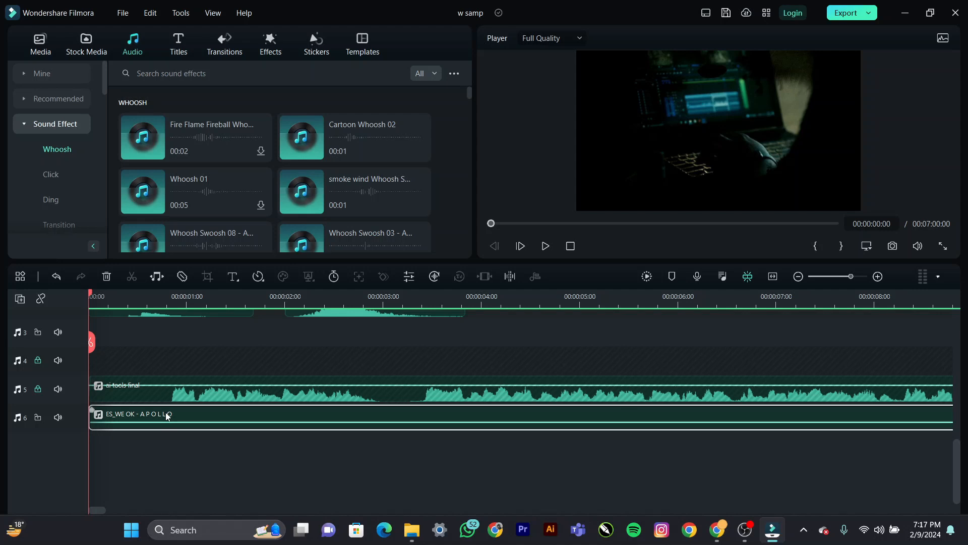
scroll(322, 322, "down", 3)
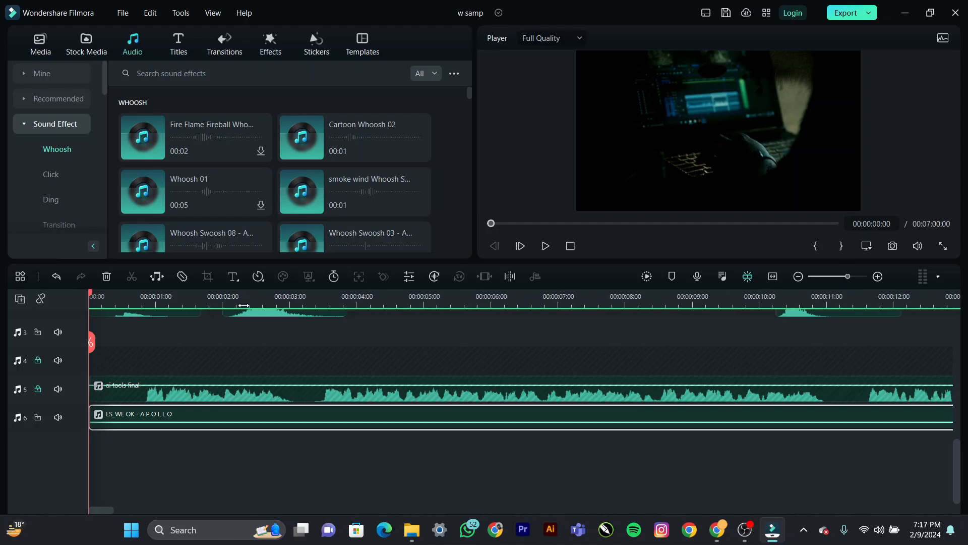
scroll(319, 434, "up", 5)
scroll(319, 434, "down", 4)
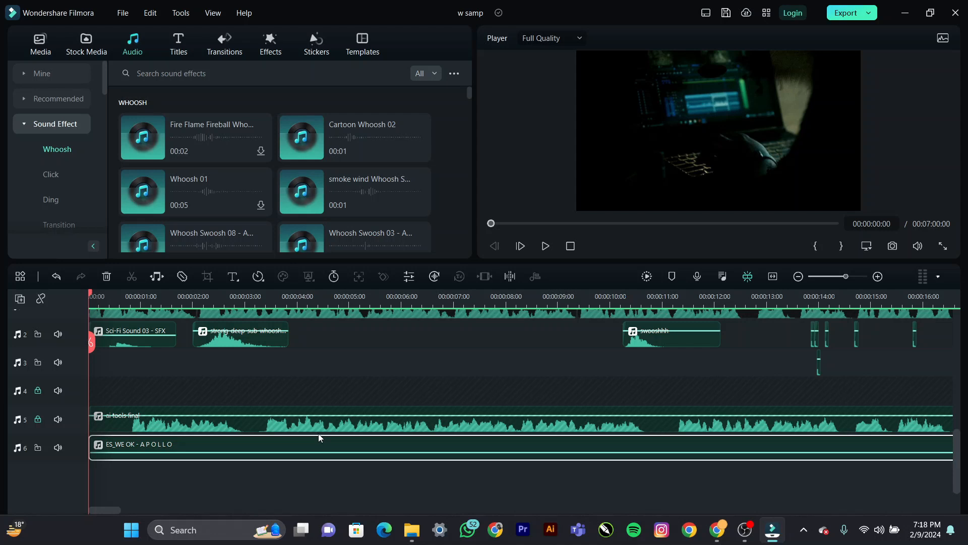
Step: View the whole project's video, effect and audio tracks across the full timeline, and scrub to 00:04:00:02
scroll(619, 386, "up", 3)
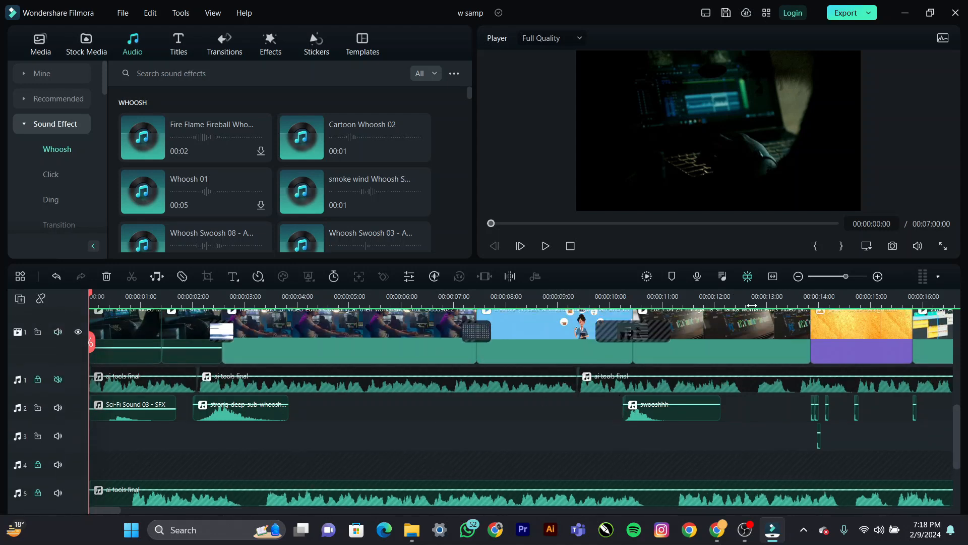
left_click_drag(750, 302, 199, 300)
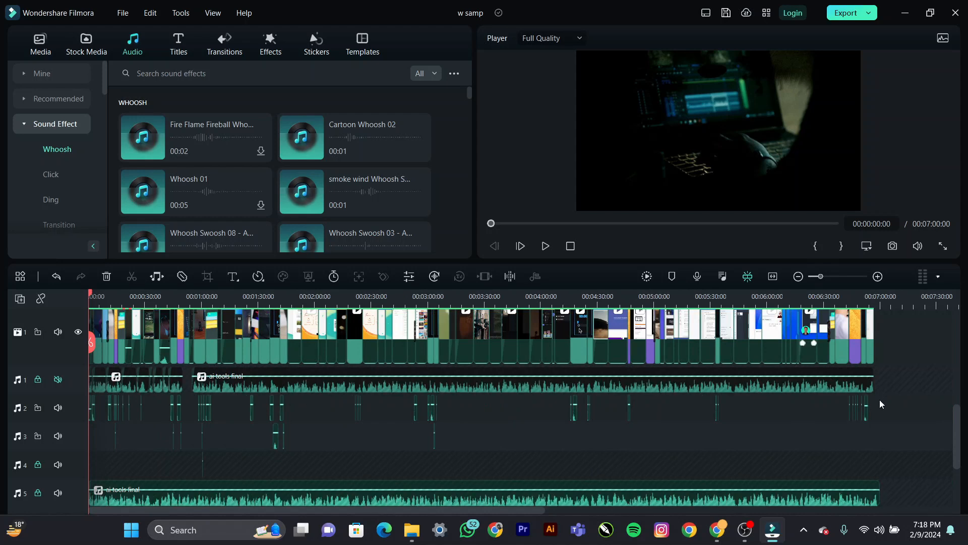
scroll(763, 430, "up", 5)
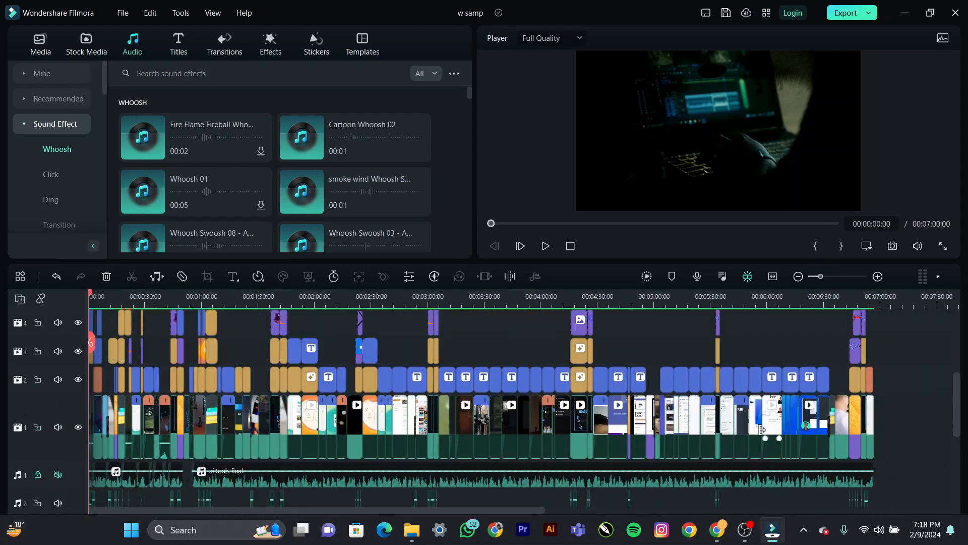
scroll(764, 433, "up", 5)
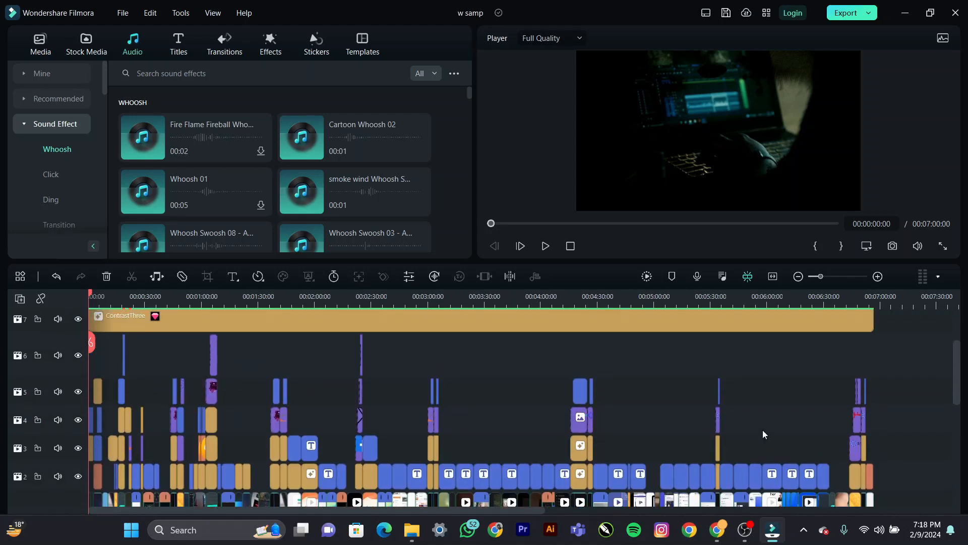
scroll(763, 429, "down", 5)
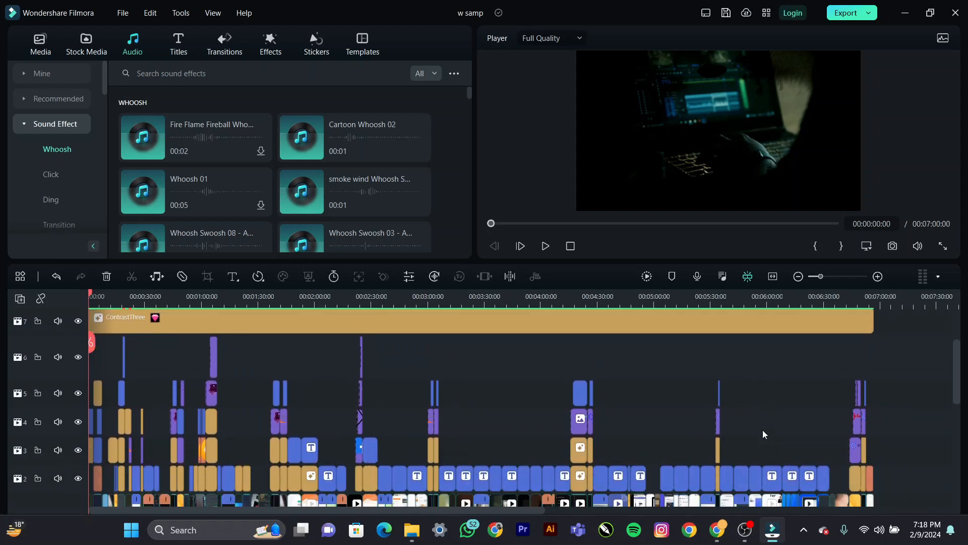
scroll(761, 430, "down", 3)
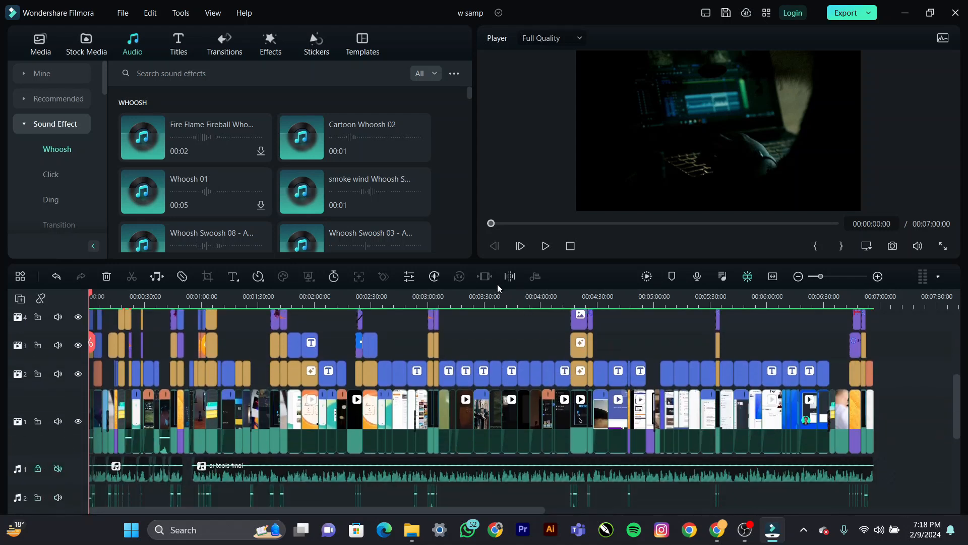
left_click(483, 298)
left_click_drag(484, 298, 541, 304)
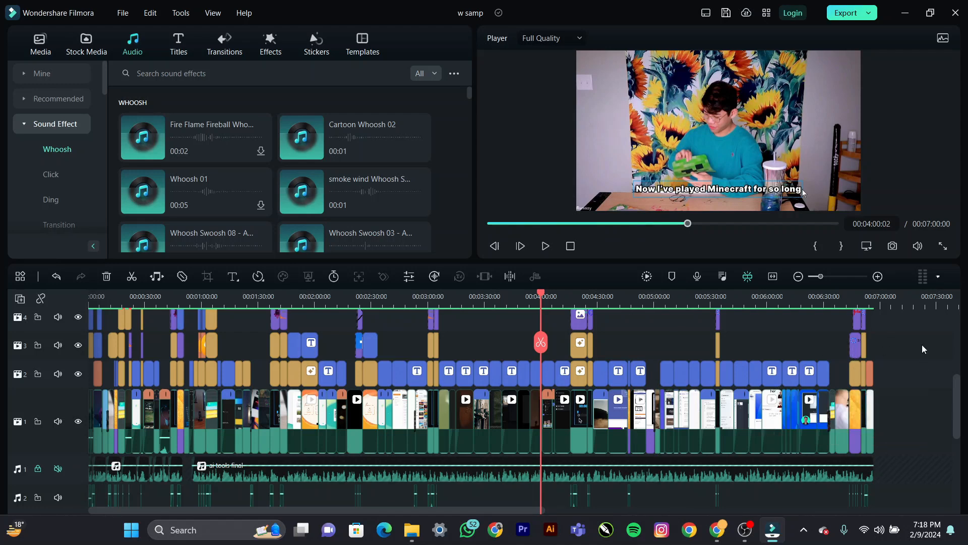
Step: Switch to Chrome and search Google Images for einstein in a new tab
left_click(716, 530)
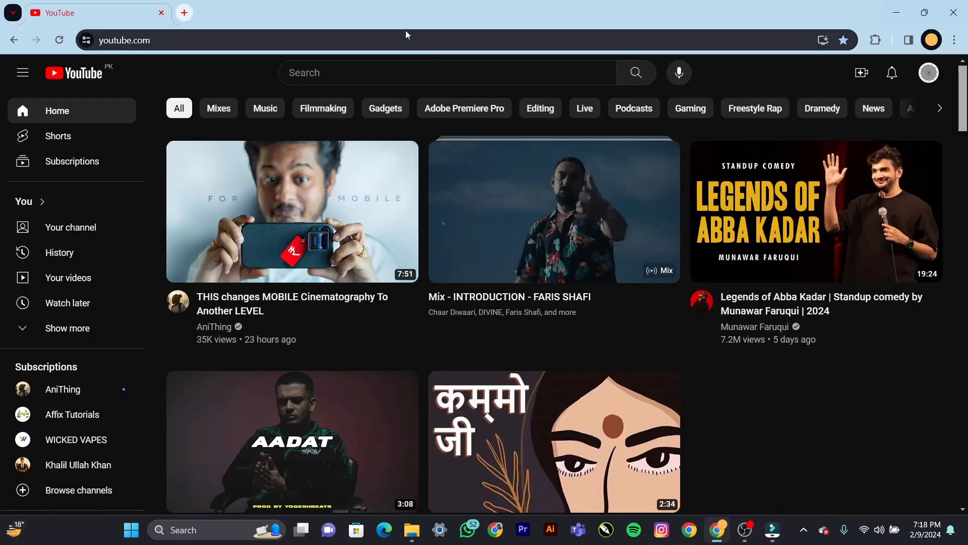
left_click(184, 12)
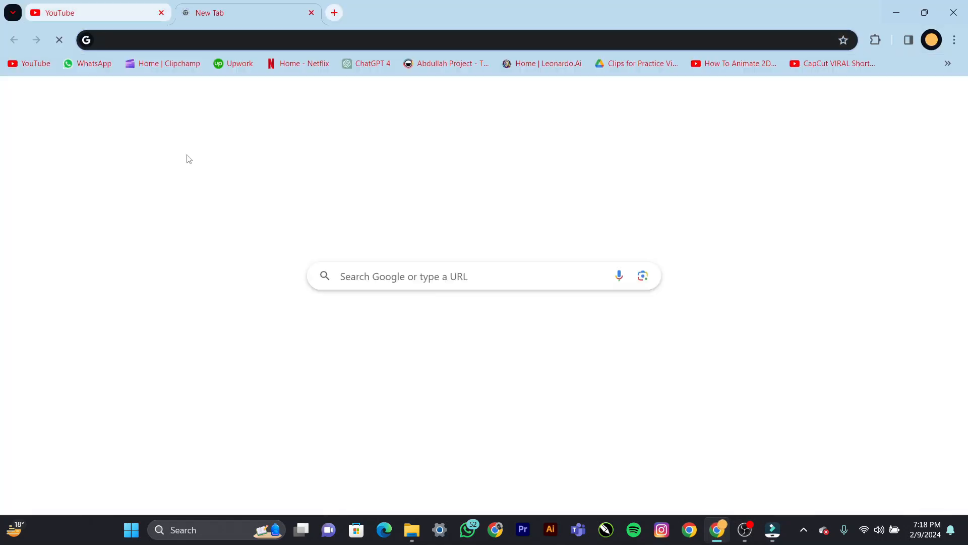
type("einste")
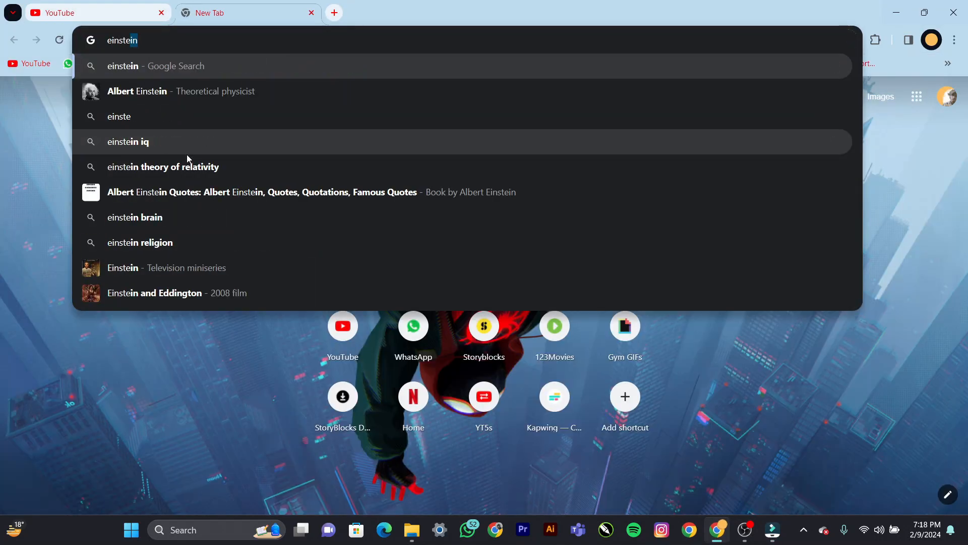
type("in")
key("Return")
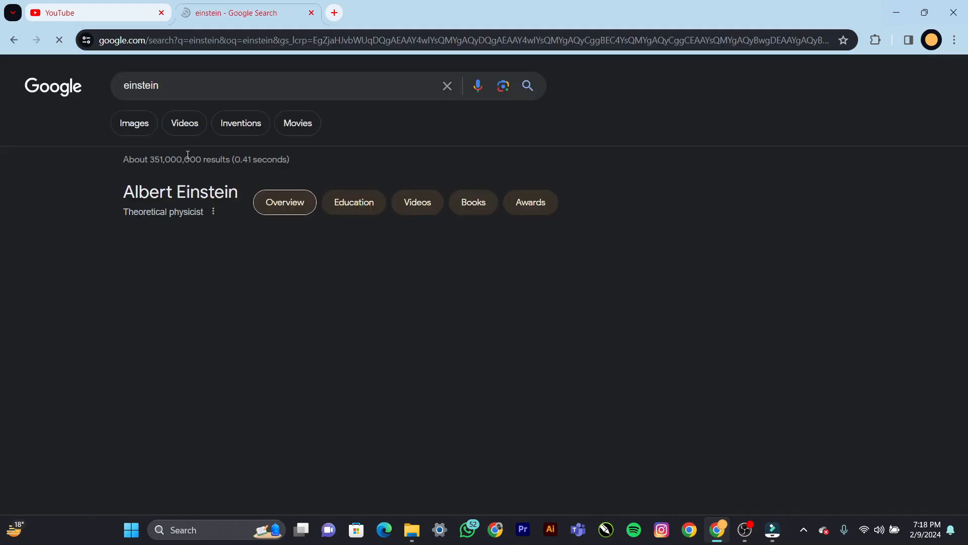
left_click(138, 123)
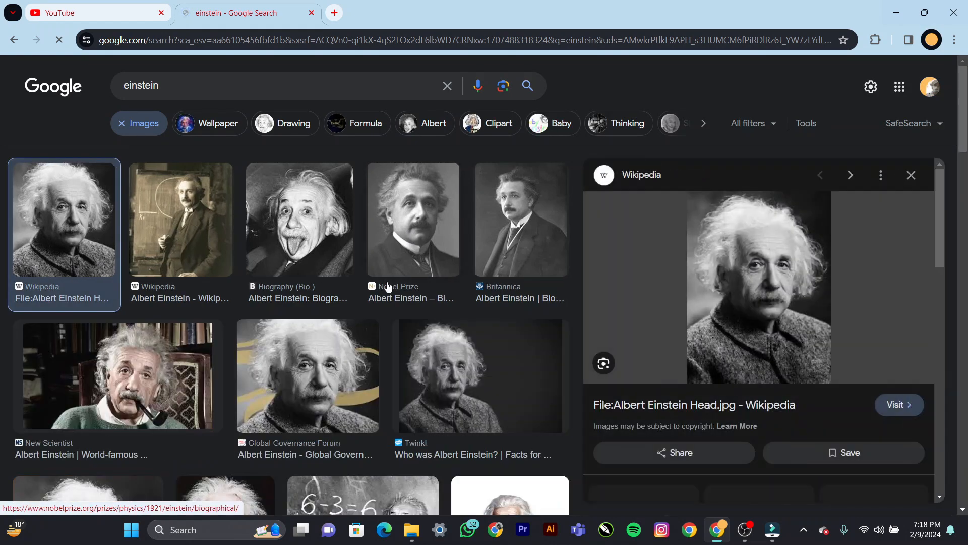
Step: Save the New Scientist photo of Einstein with a pipe to Downloads as the WEBP file einstein, and close its preview
left_click(911, 175)
left_click(686, 229)
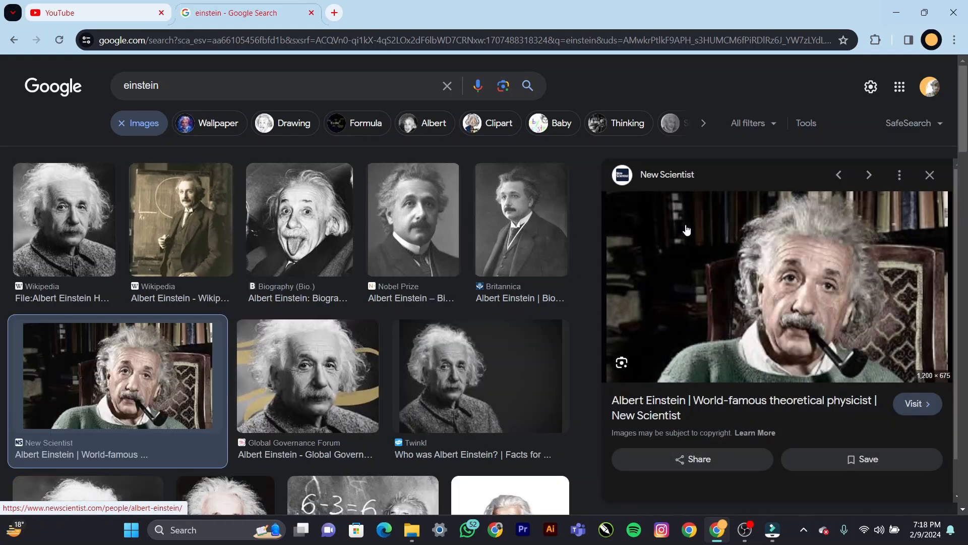
right_click(763, 238)
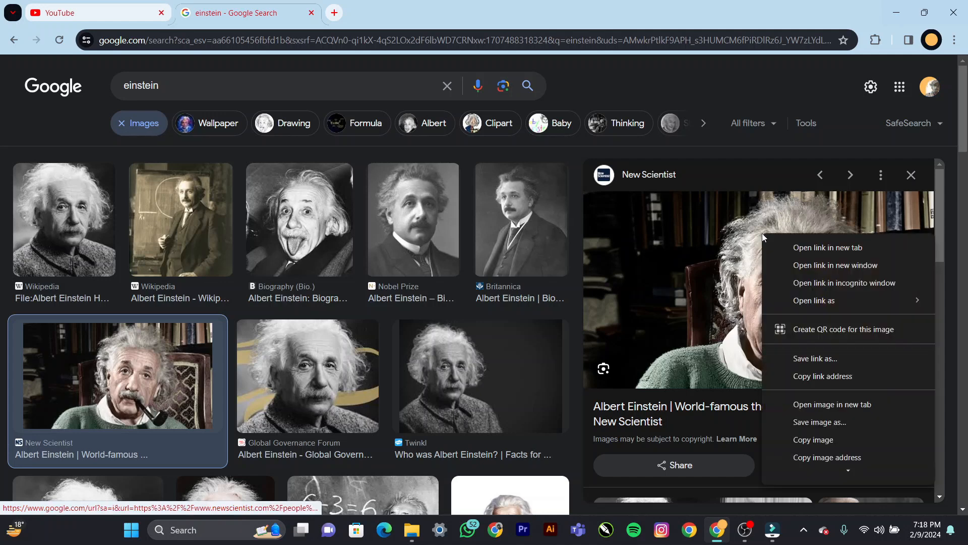
left_click(813, 439)
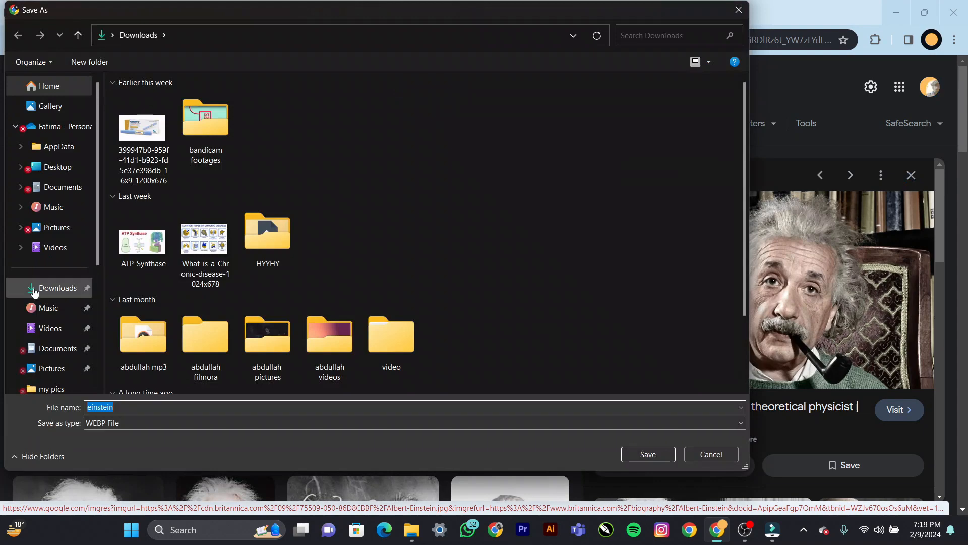
left_click(658, 455)
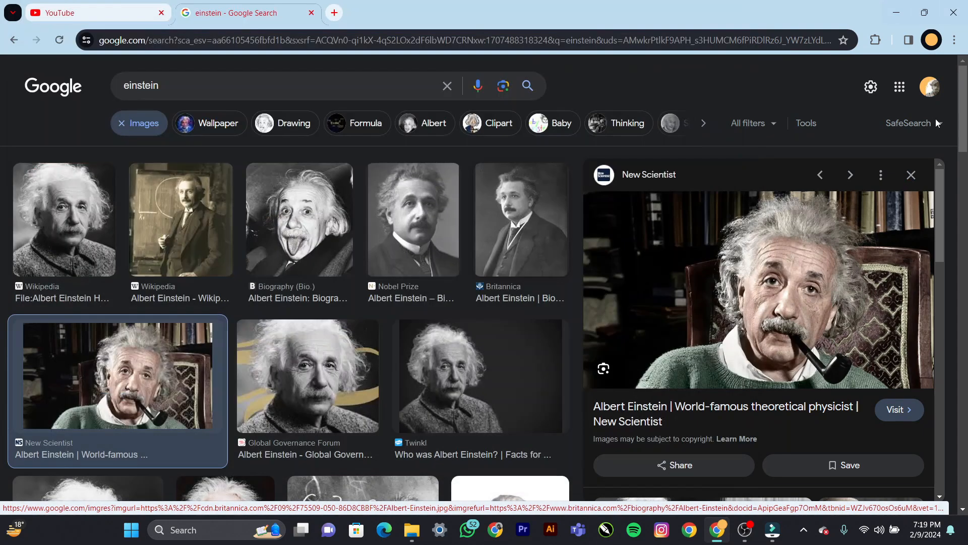
left_click(911, 176)
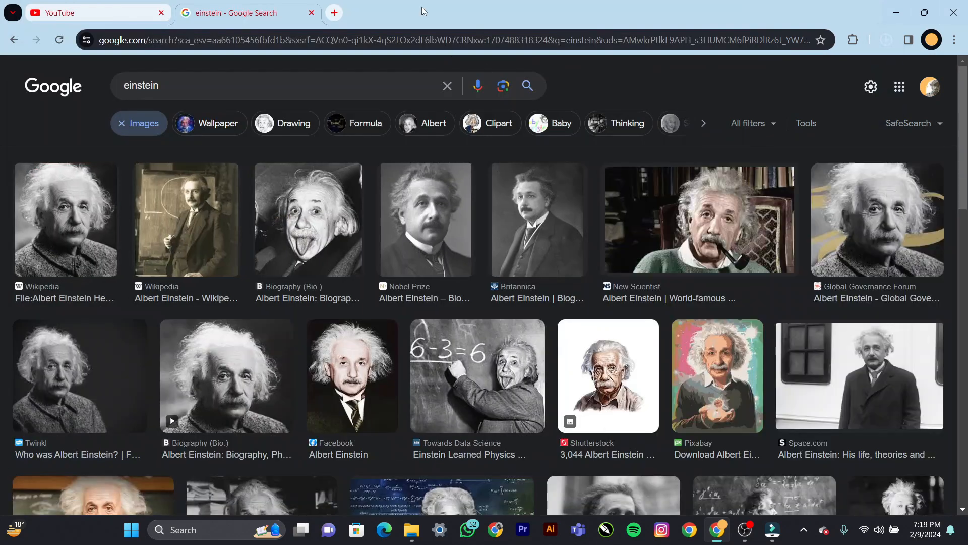
Step: Open the remove.bg image upload page in a new tab
left_click(335, 13)
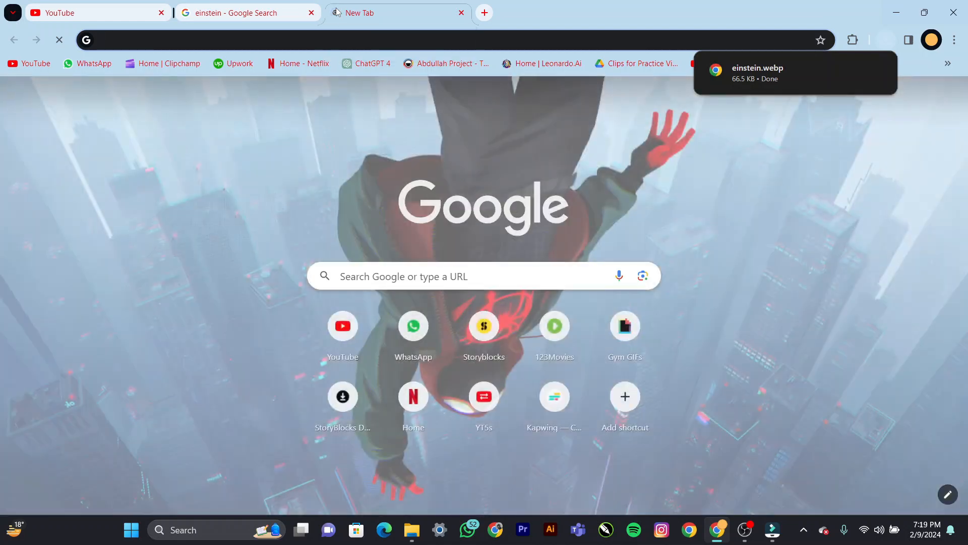
type("bg")
left_click(130, 96)
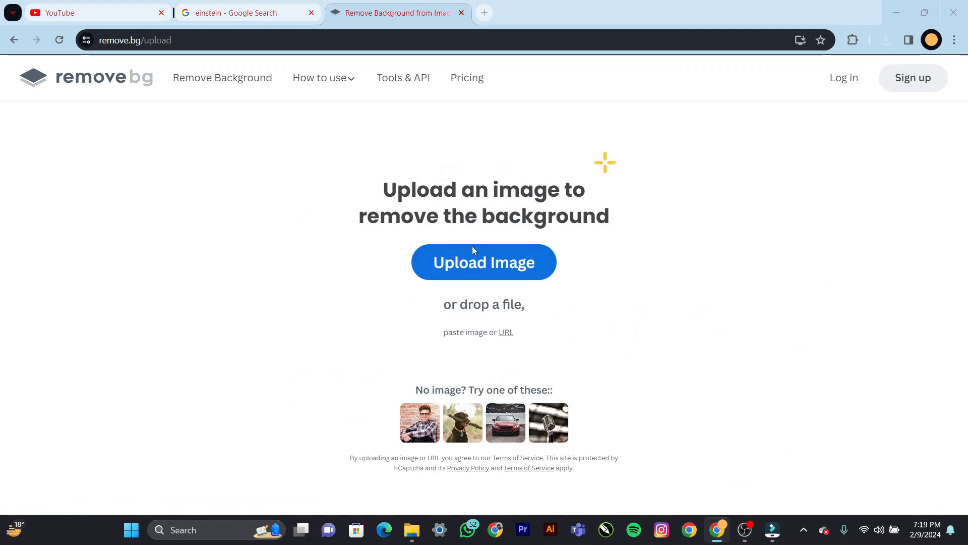
Step: Upload the Downloads photo of the man in a white coat, with its original background, for background removal
left_click(474, 252)
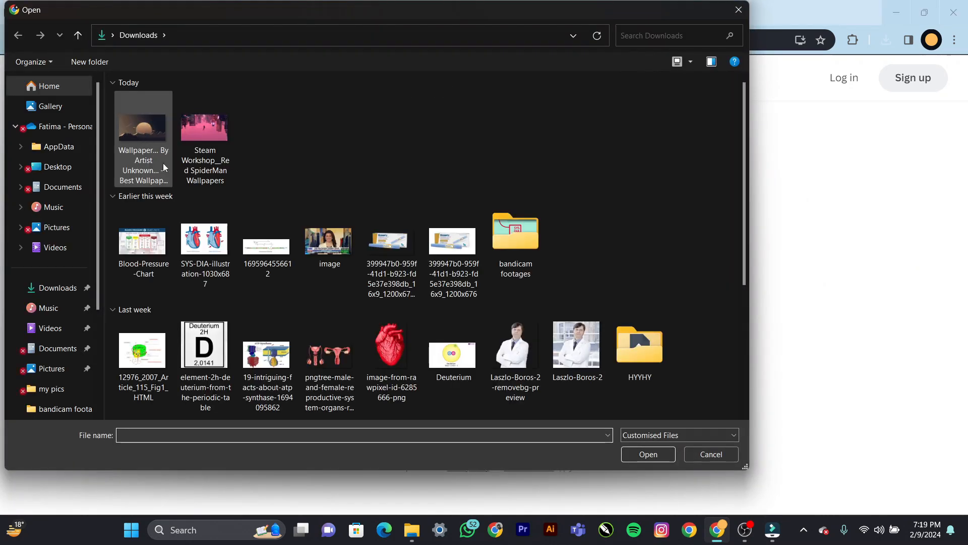
left_click(55, 287)
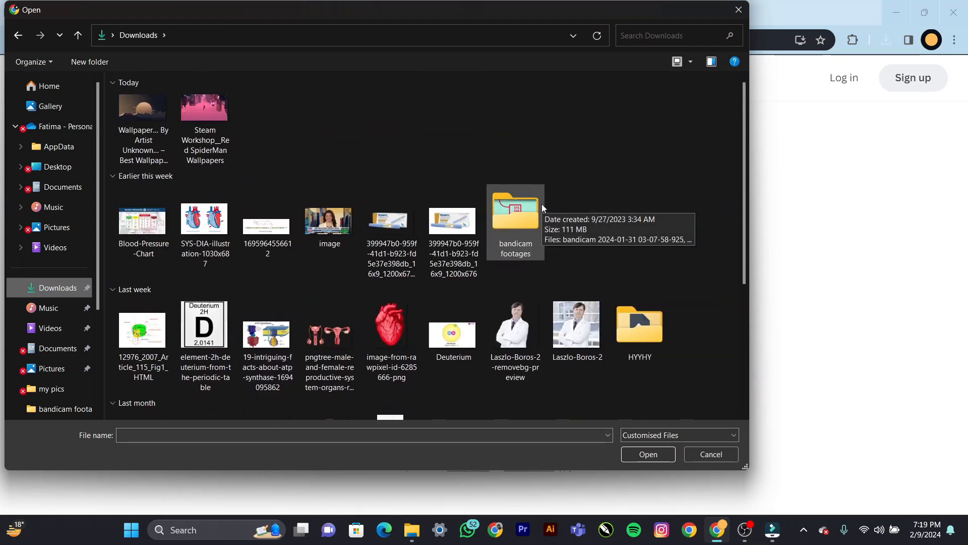
left_click(575, 344)
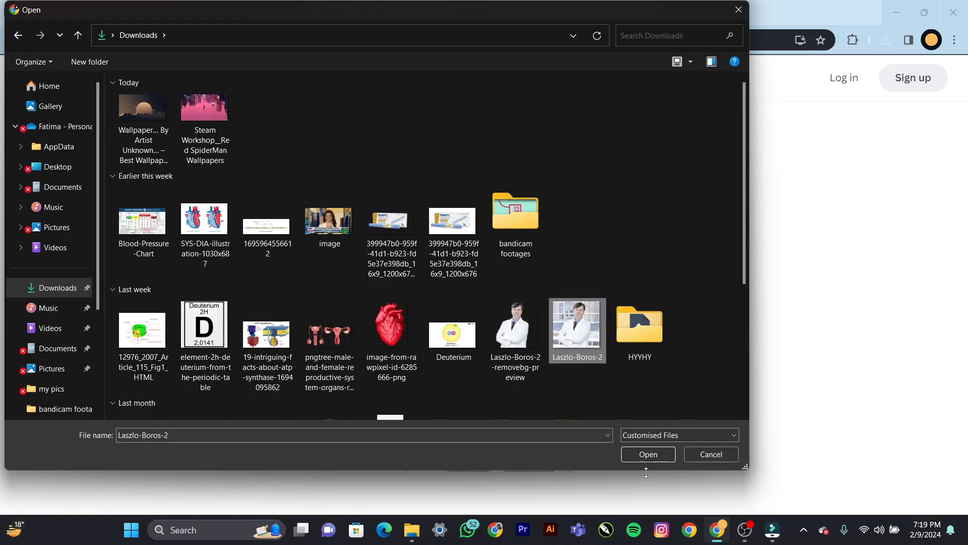
left_click(631, 451)
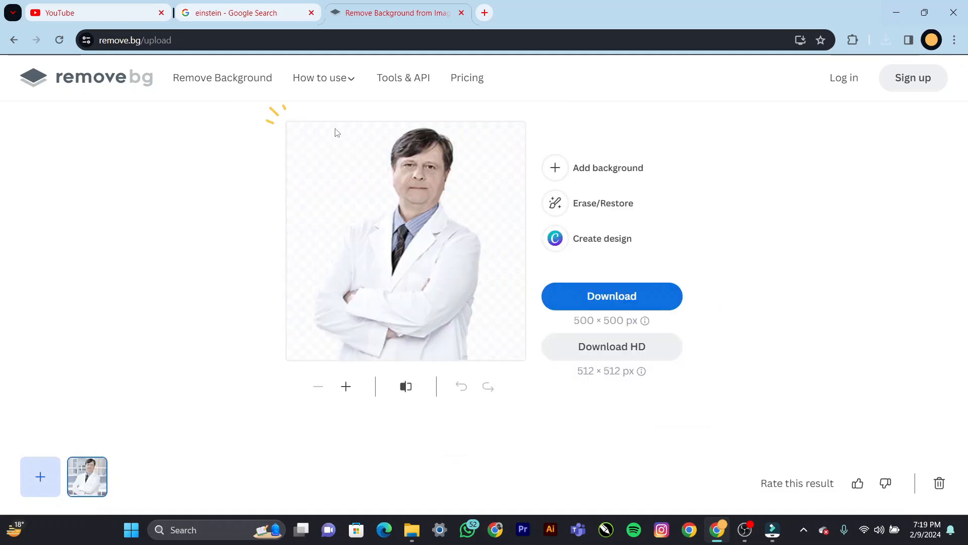
Step: Download the 500 × 500 px background-free image and open the downloaded PNG in the image viewer
left_click(607, 299)
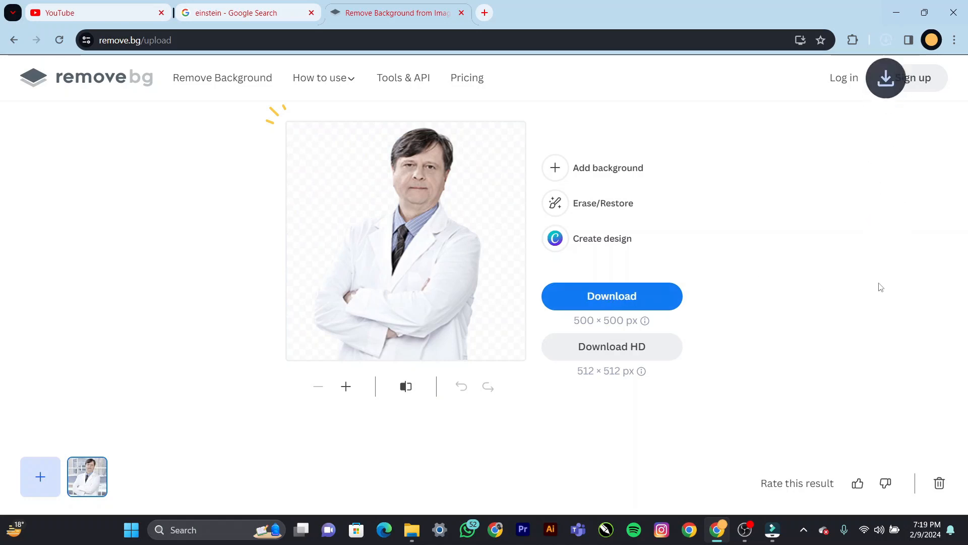
left_click(763, 91)
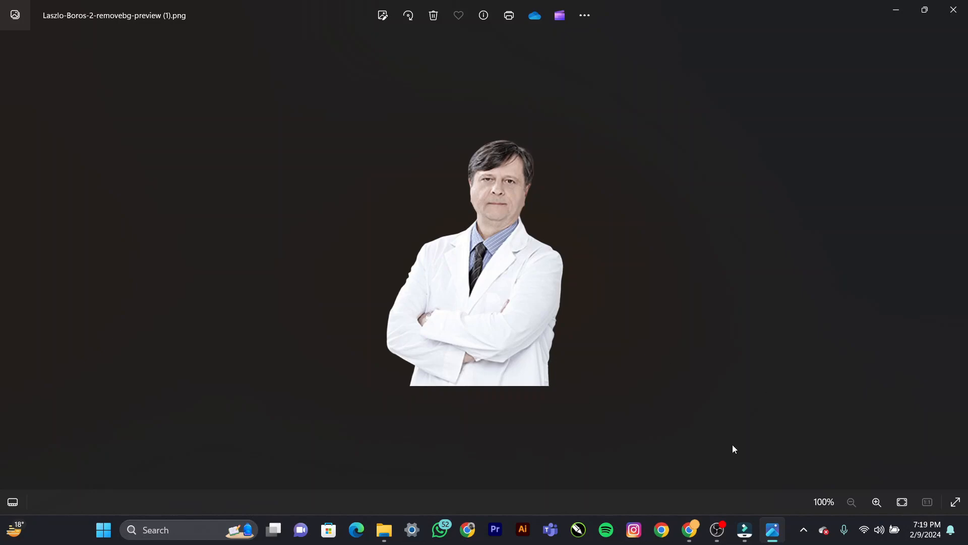
Step: Switch to Filmora and look through the imported project media to the end of the list
left_click(750, 539)
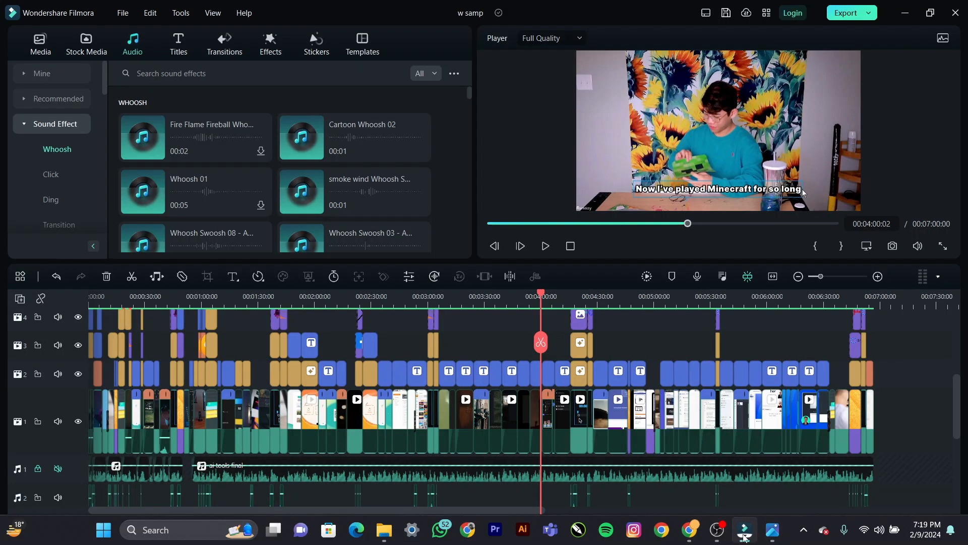
left_click(38, 45)
scroll(350, 237, "down", 5)
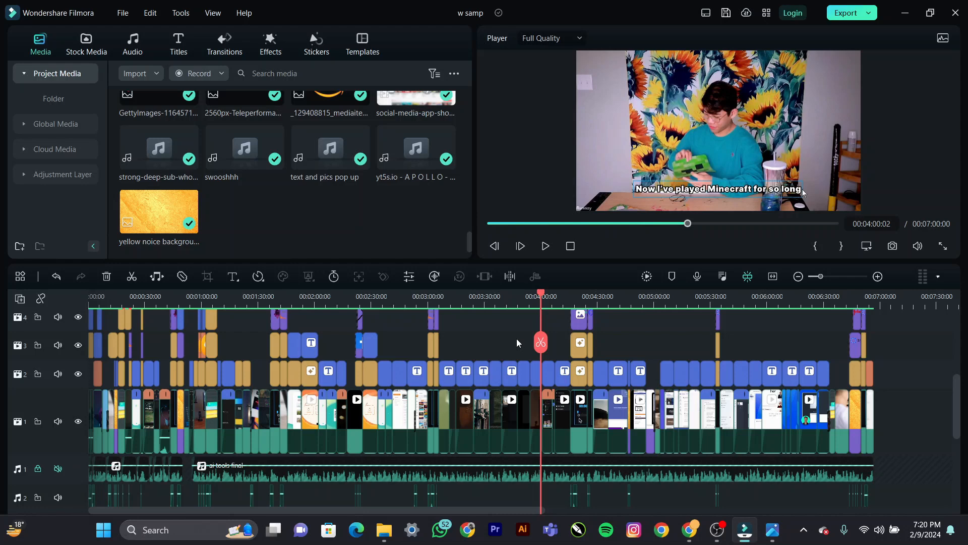
Step: Return the playhead to the project start and examine the layered video, title, effect and audio tracks of the first minute
scroll(517, 338, "up", 5)
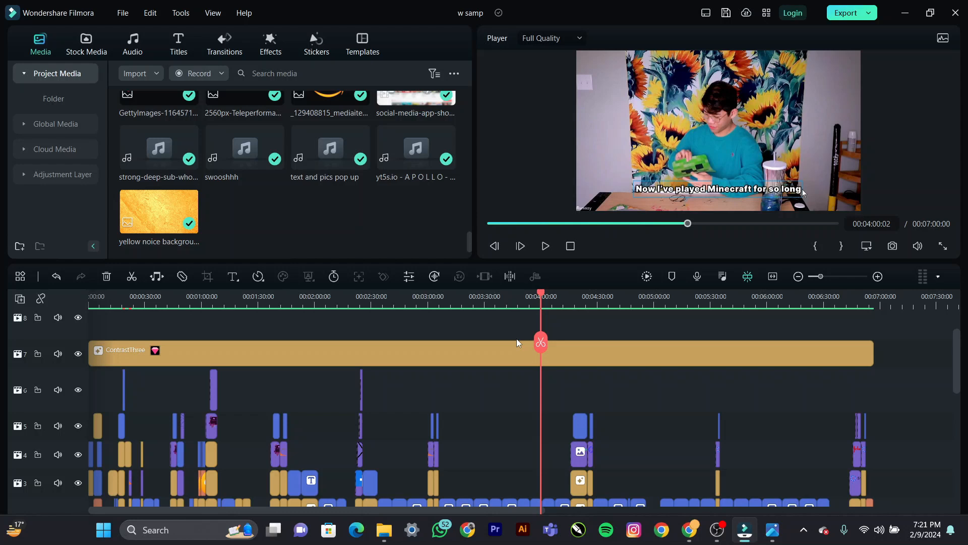
left_click(94, 298)
left_click(85, 303)
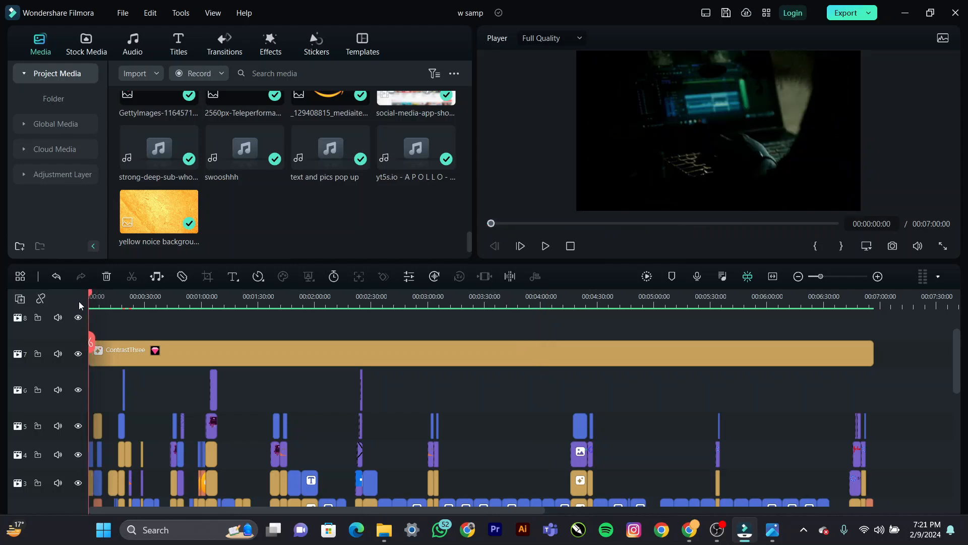
scroll(178, 352, "up", 5)
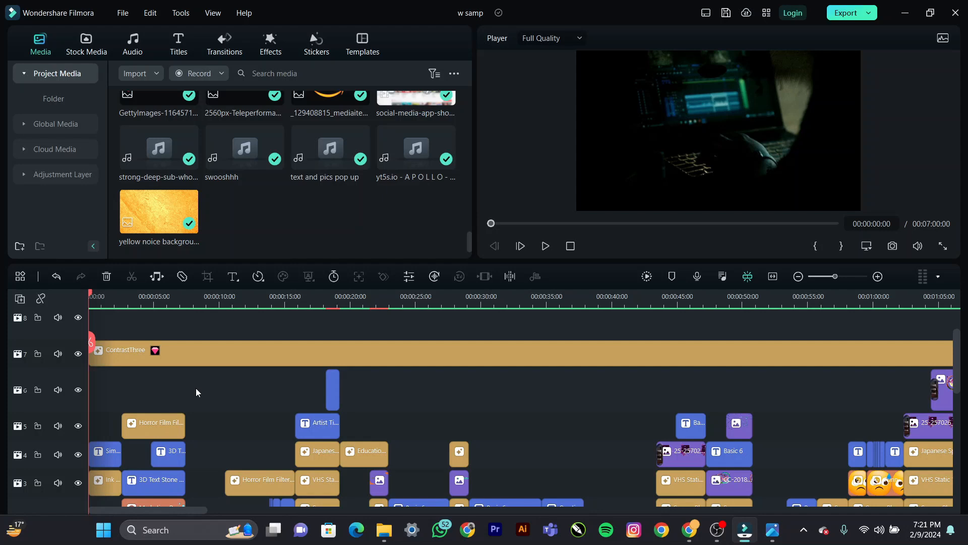
scroll(196, 392, "down", 3)
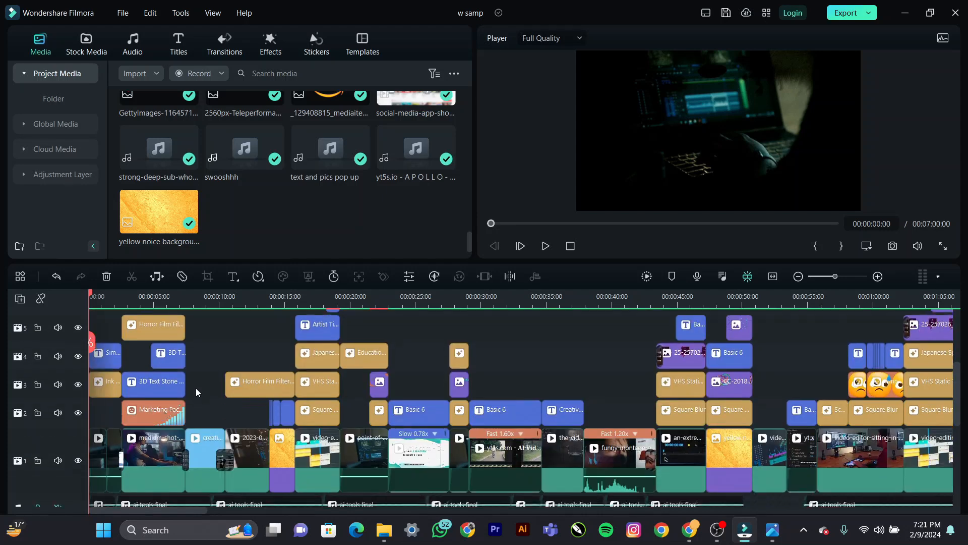
scroll(196, 392, "down", 2)
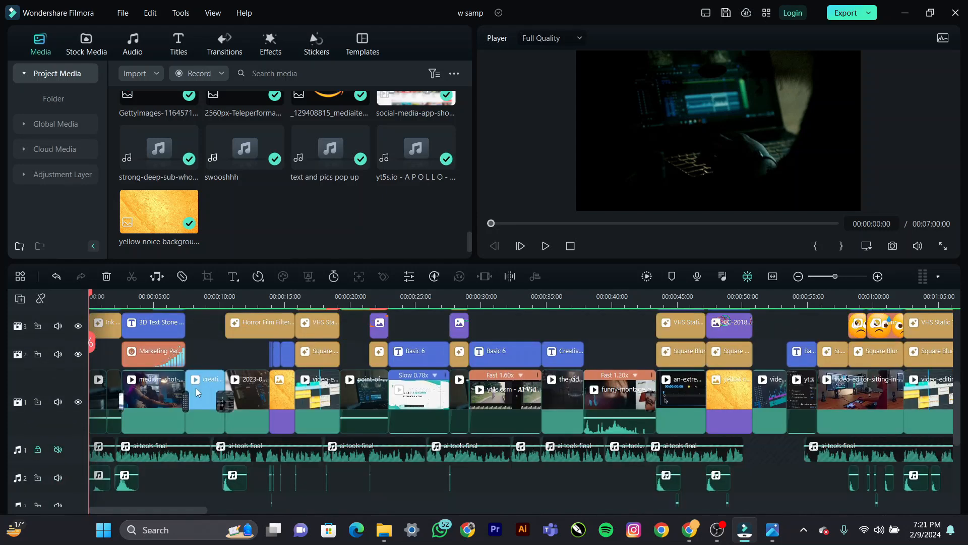